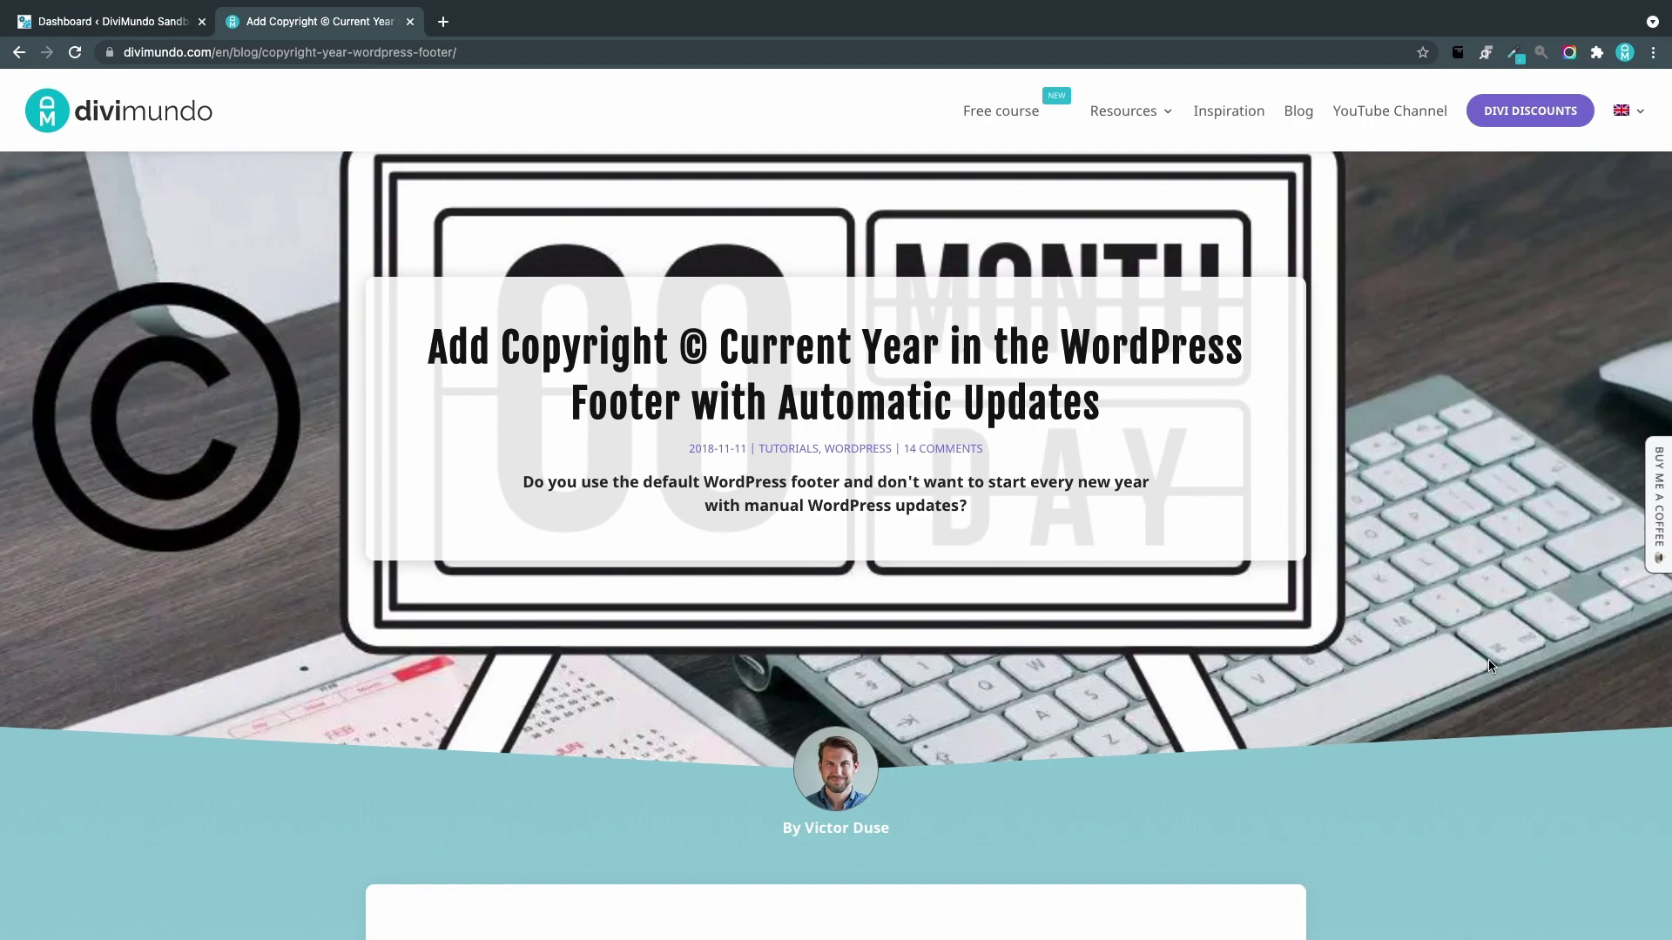
Read the article's advice on installing a child theme and its Step 1 code for allowing shortcodes in WordPress widgets.
scroll(1302, 736, "down", 10)
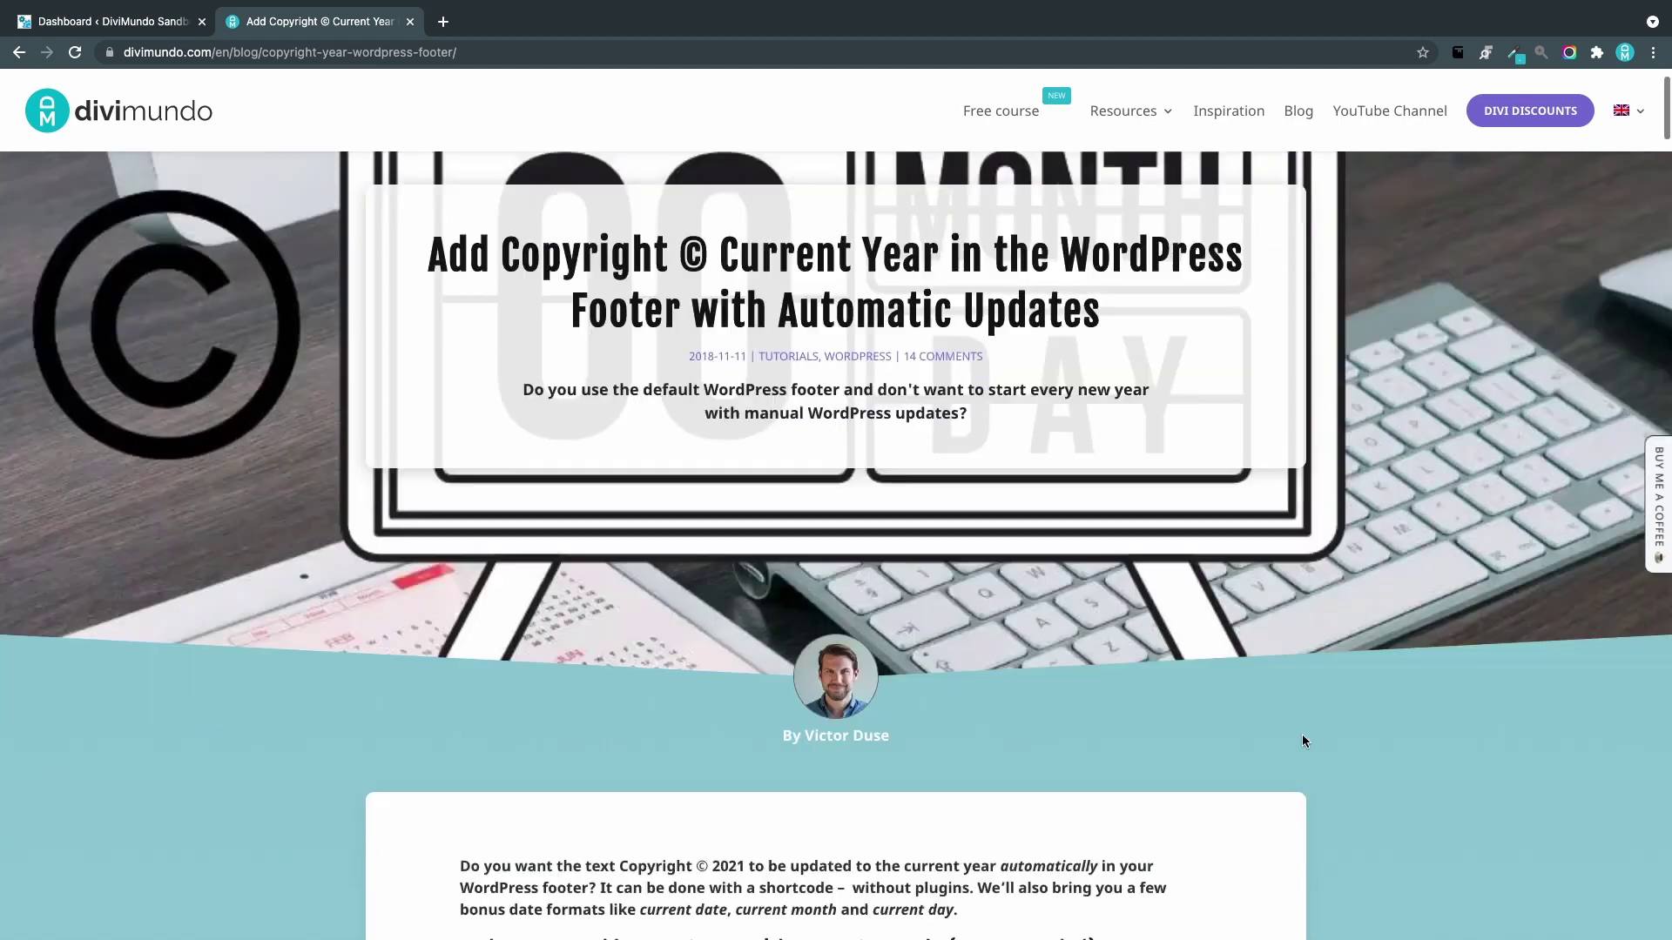
scroll(1303, 741, "down", 8)
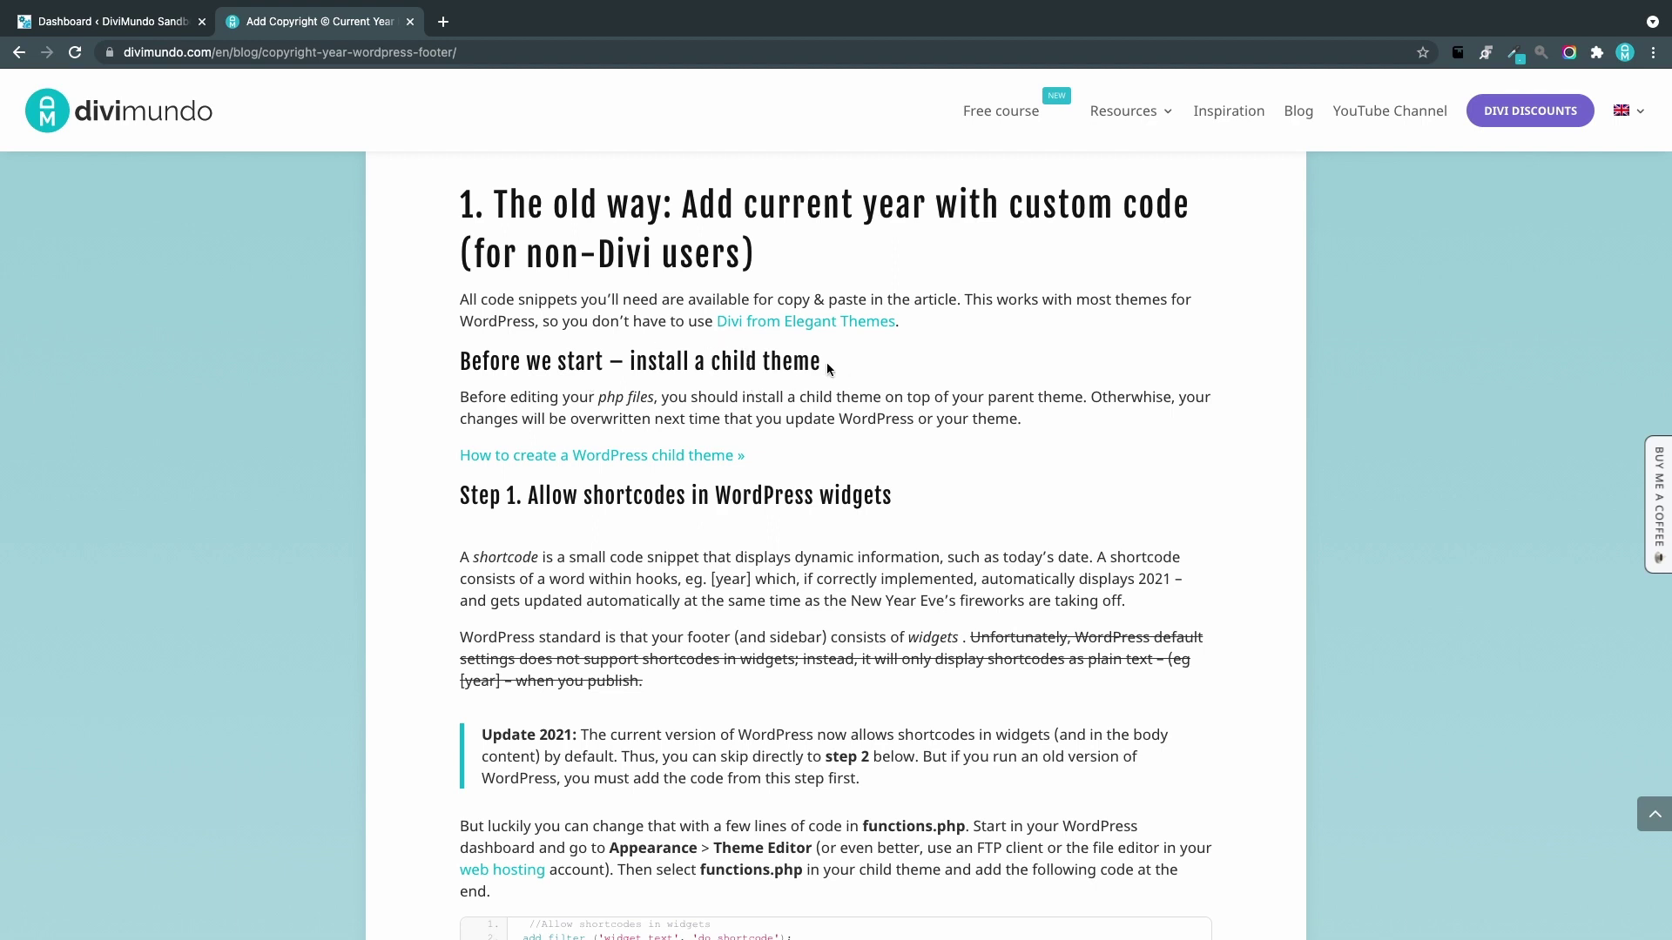
left_click_drag(827, 368, 710, 362)
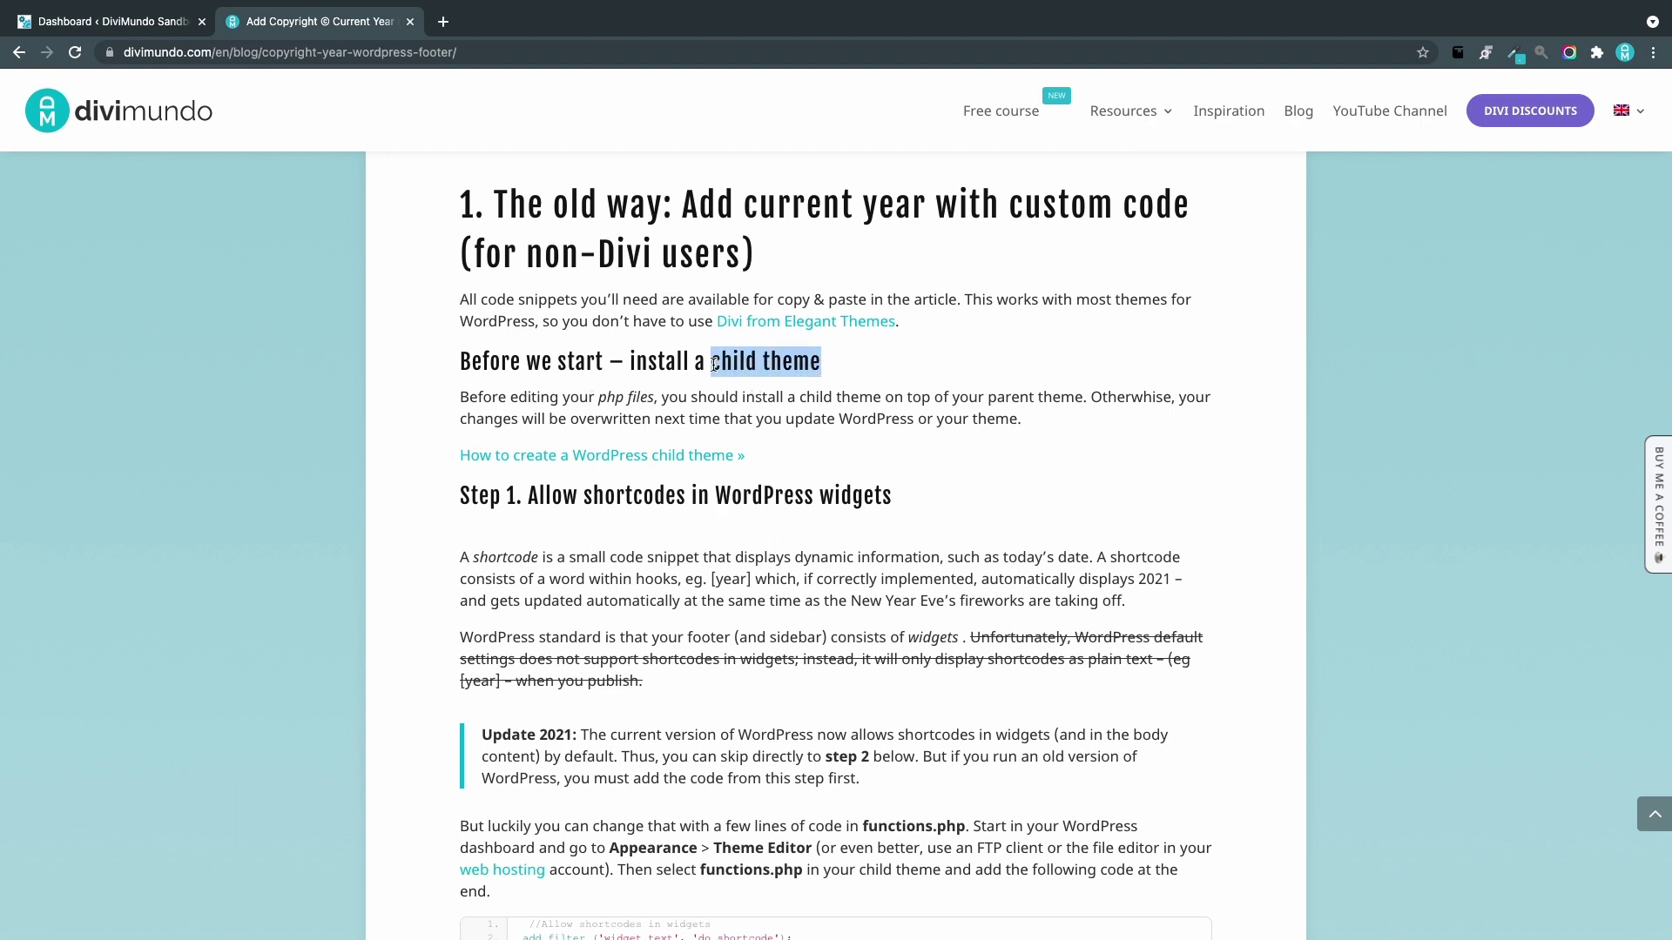
left_click(807, 436)
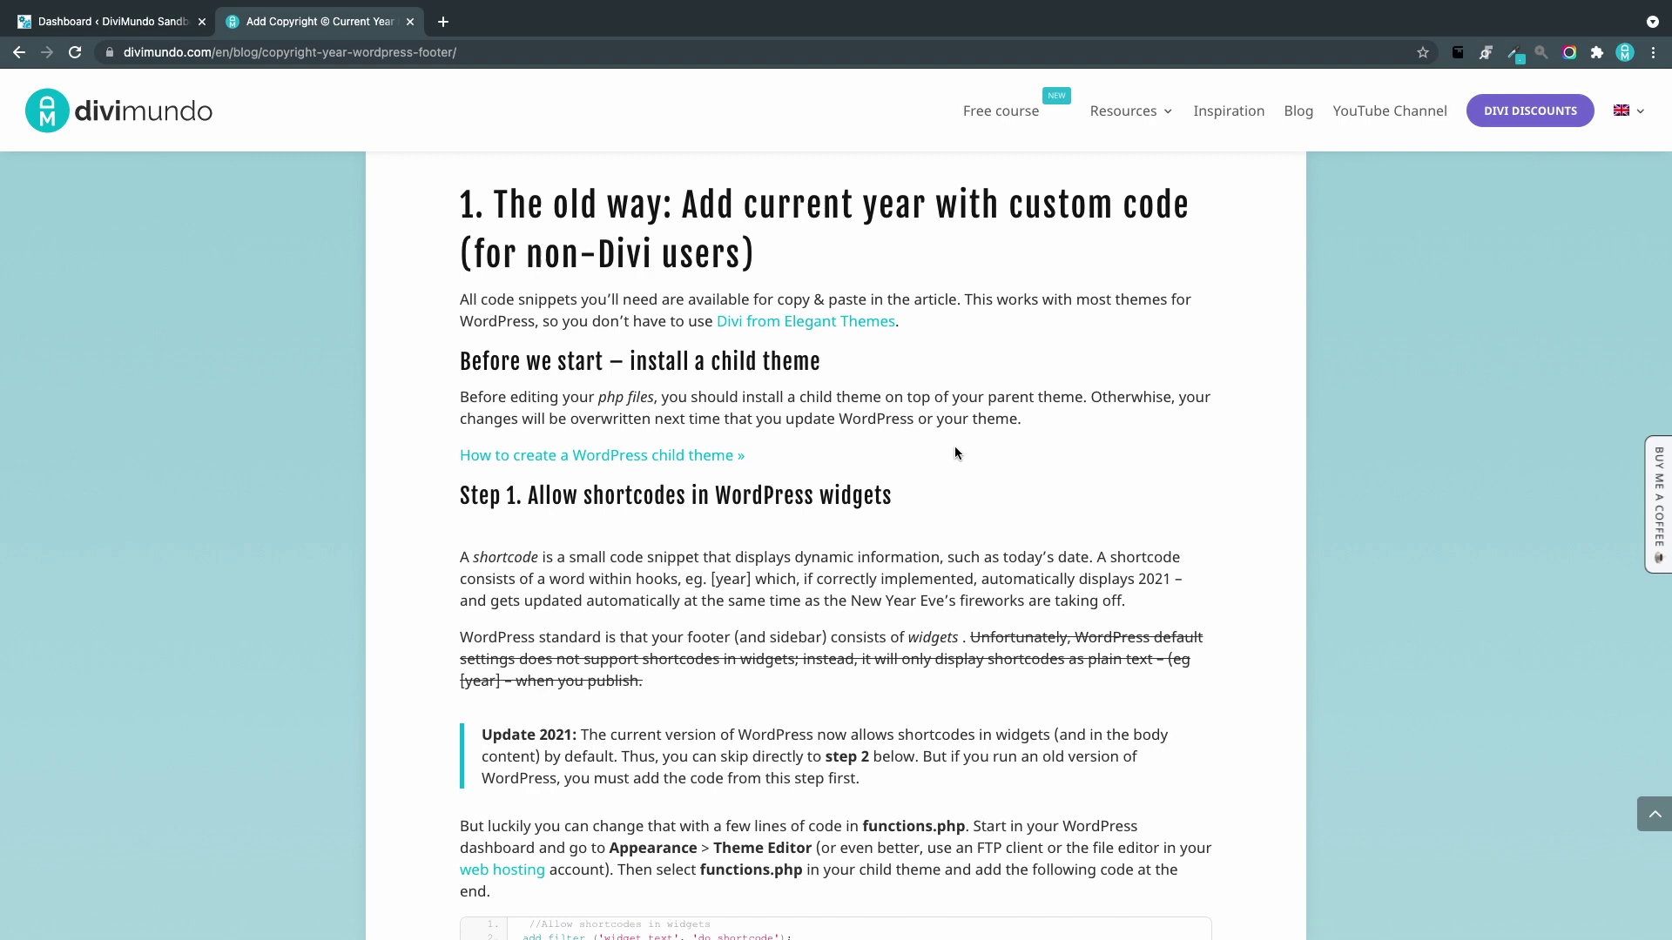
scroll(954, 453, "down", 4)
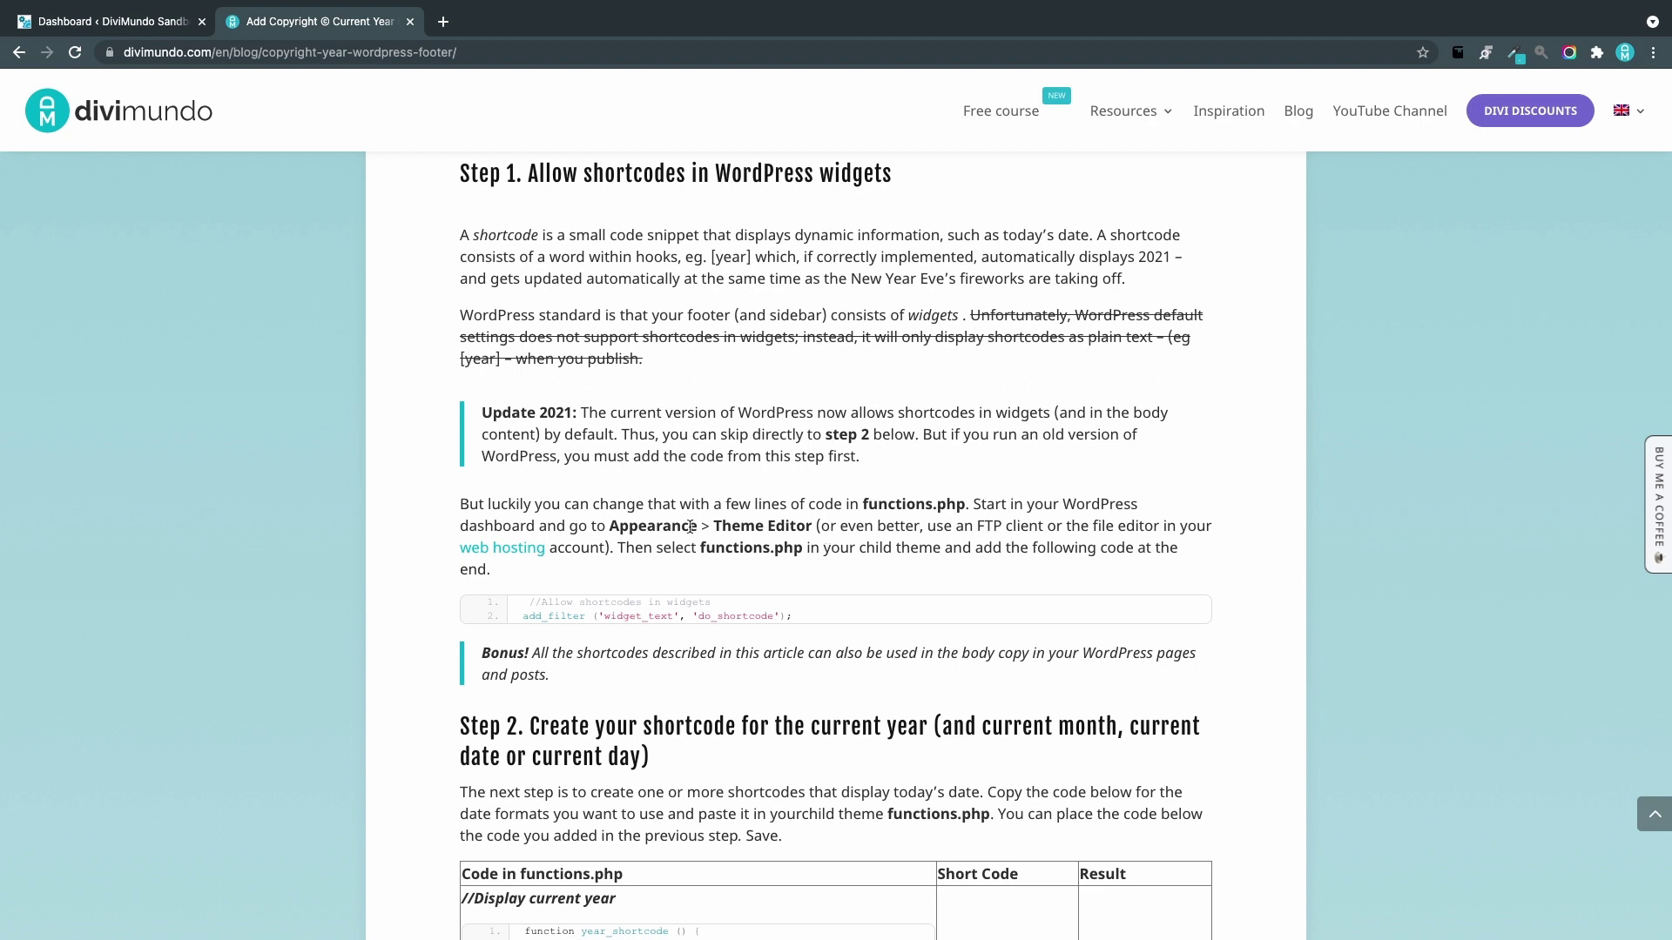
mouse_move(707, 608)
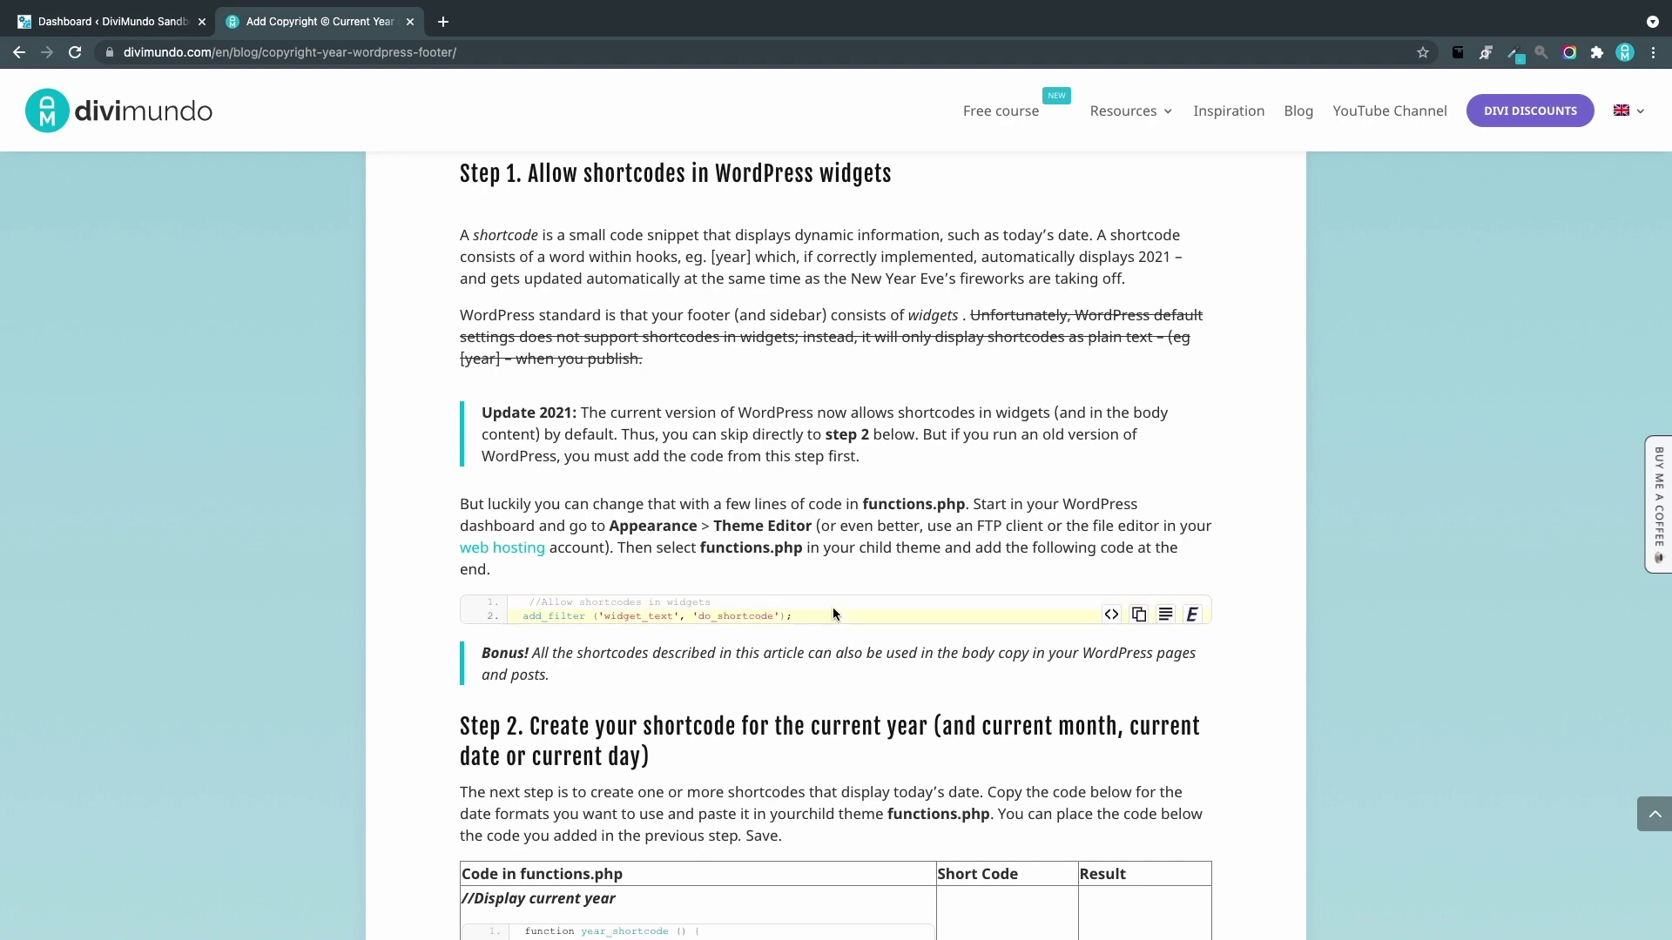
mouse_move(853, 594)
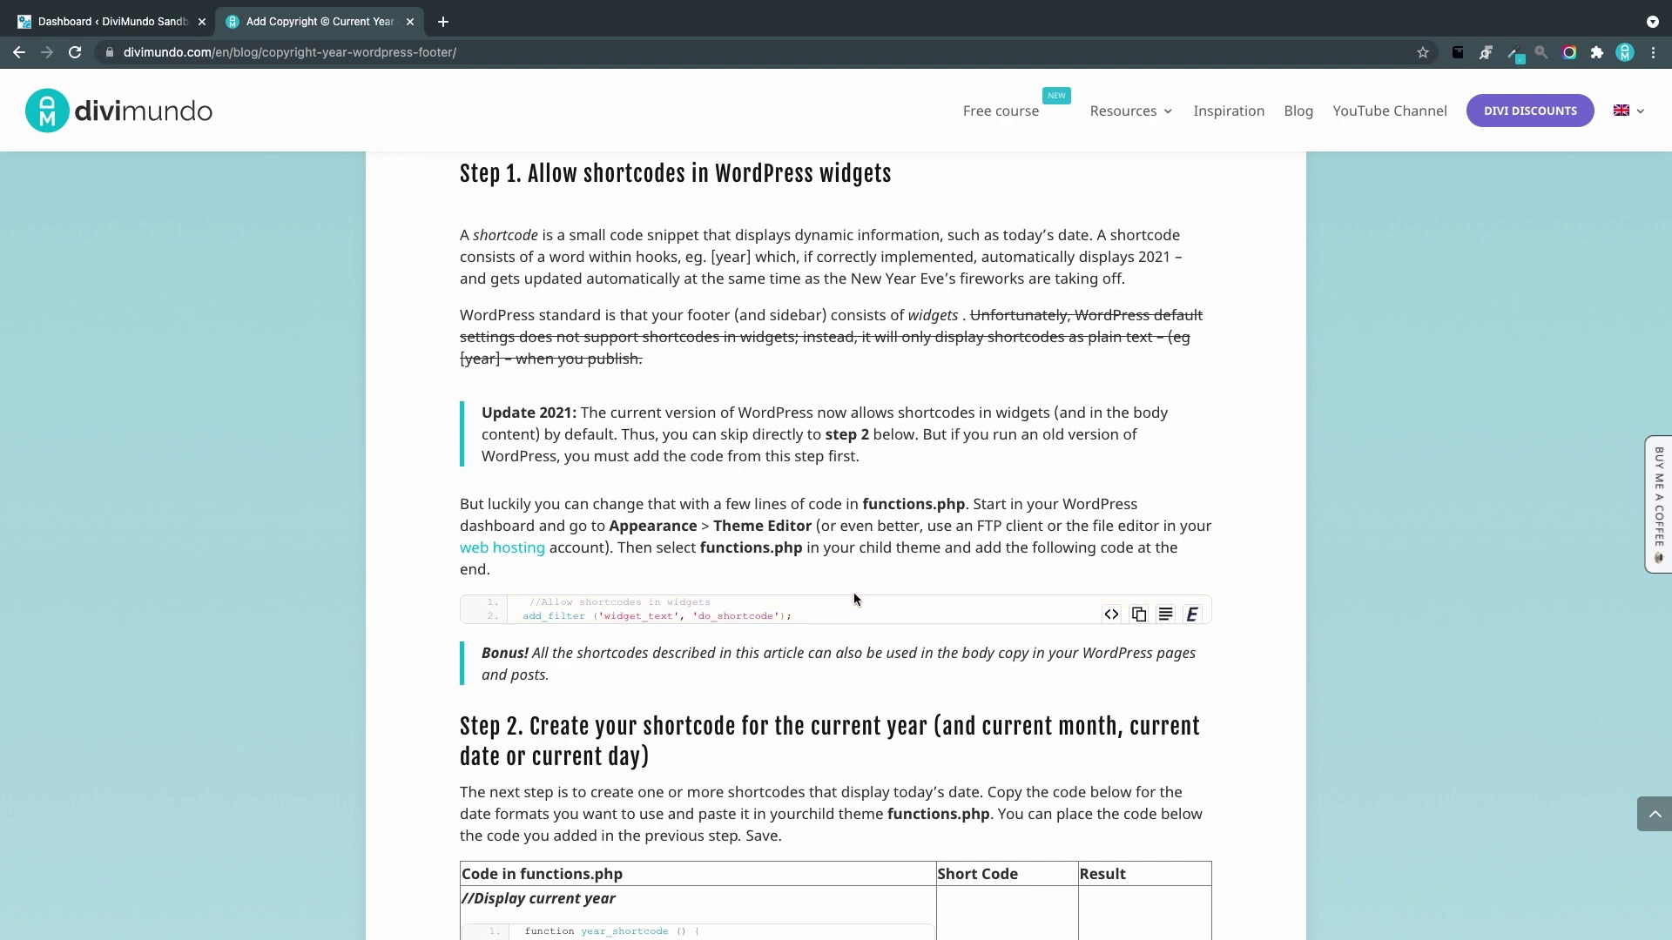
Examine the Step 2 table of functions.php snippets and shortcodes for the current year, month, date, month with year, and day.
scroll(878, 694, "down", 6)
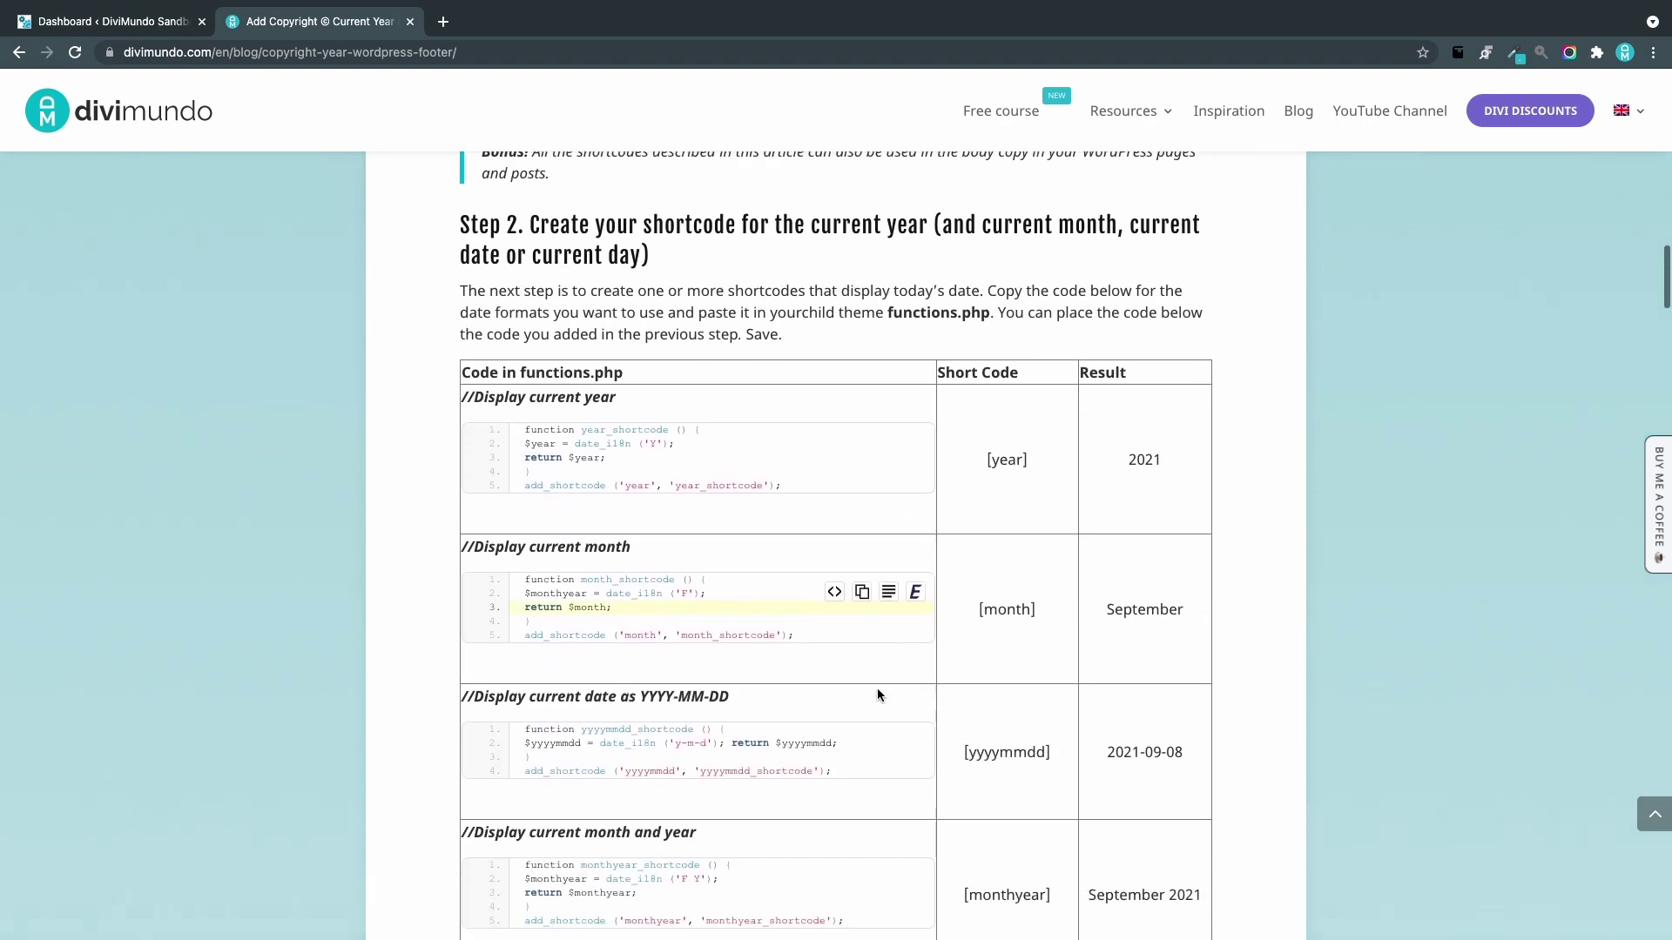
scroll(876, 688, "down", 1)
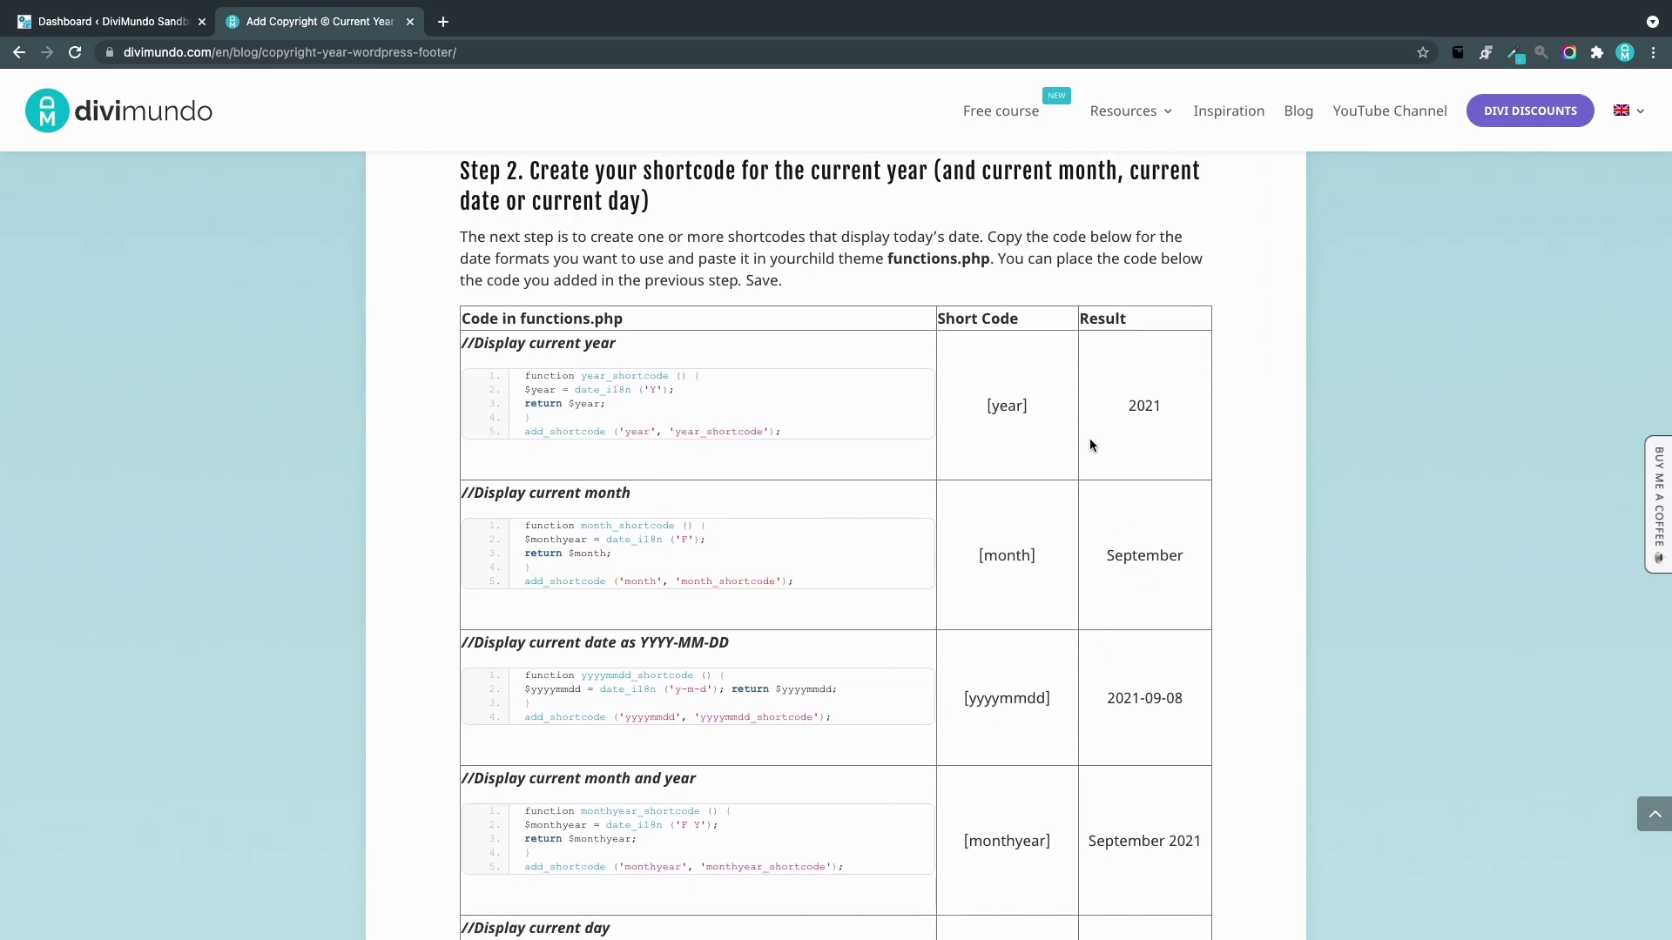
mouse_move(739, 407)
scroll(1147, 488, "down", 2)
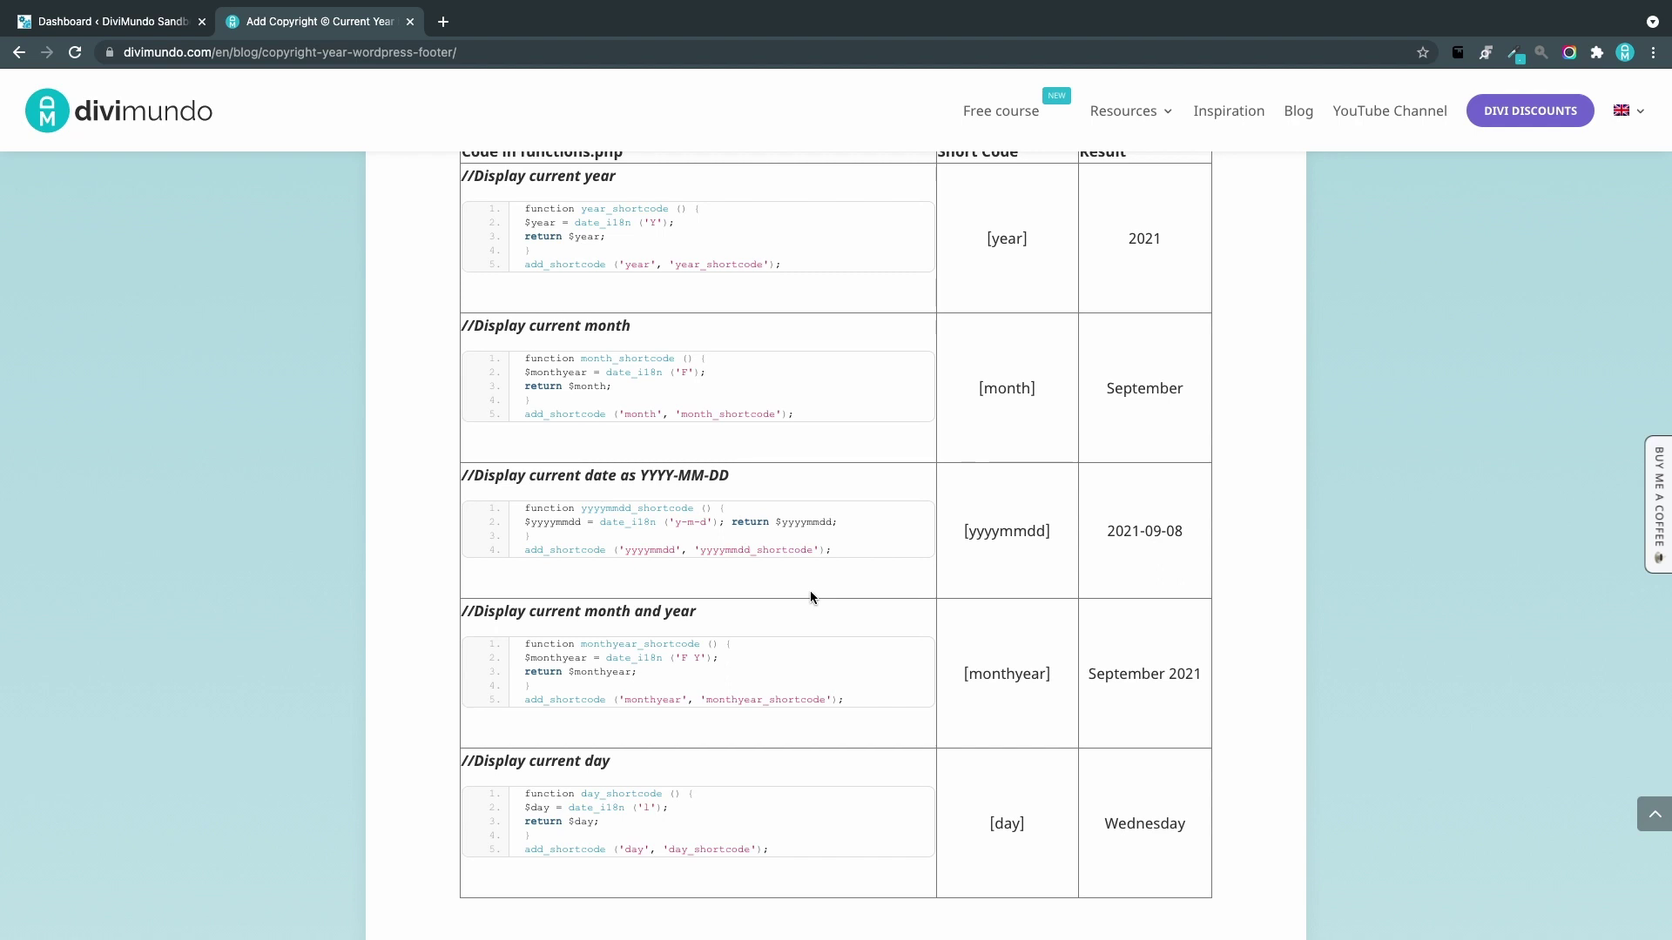
scroll(849, 617, "down", 1)
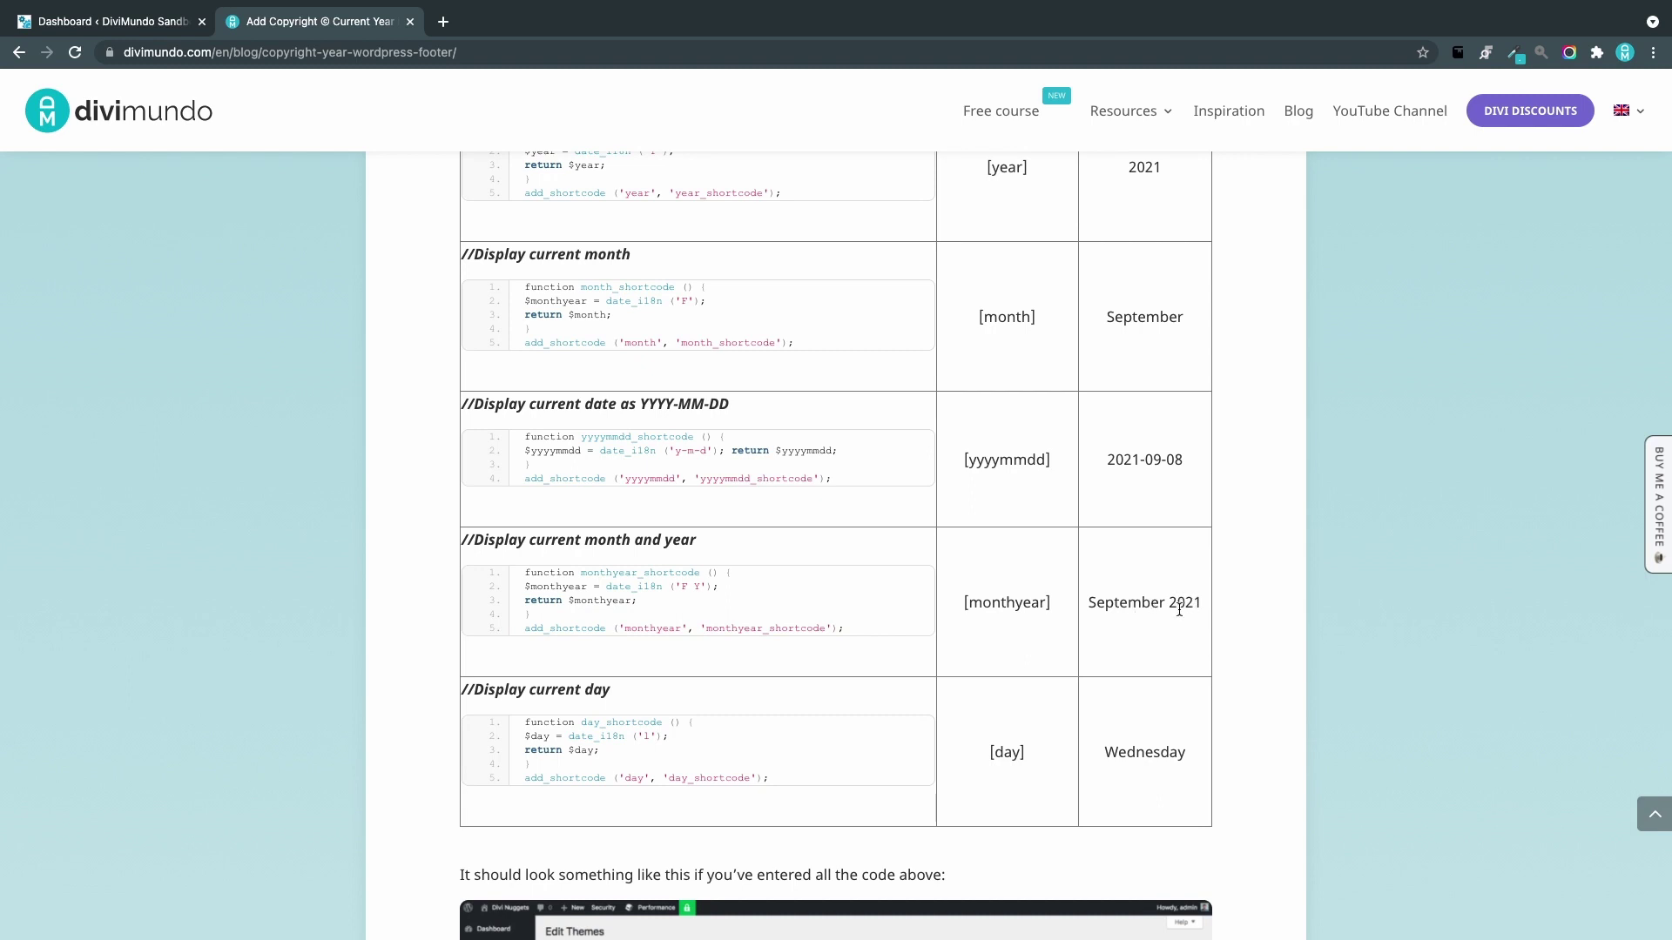
scroll(715, 782, "down", 1)
scroll(715, 782, "down", 1)
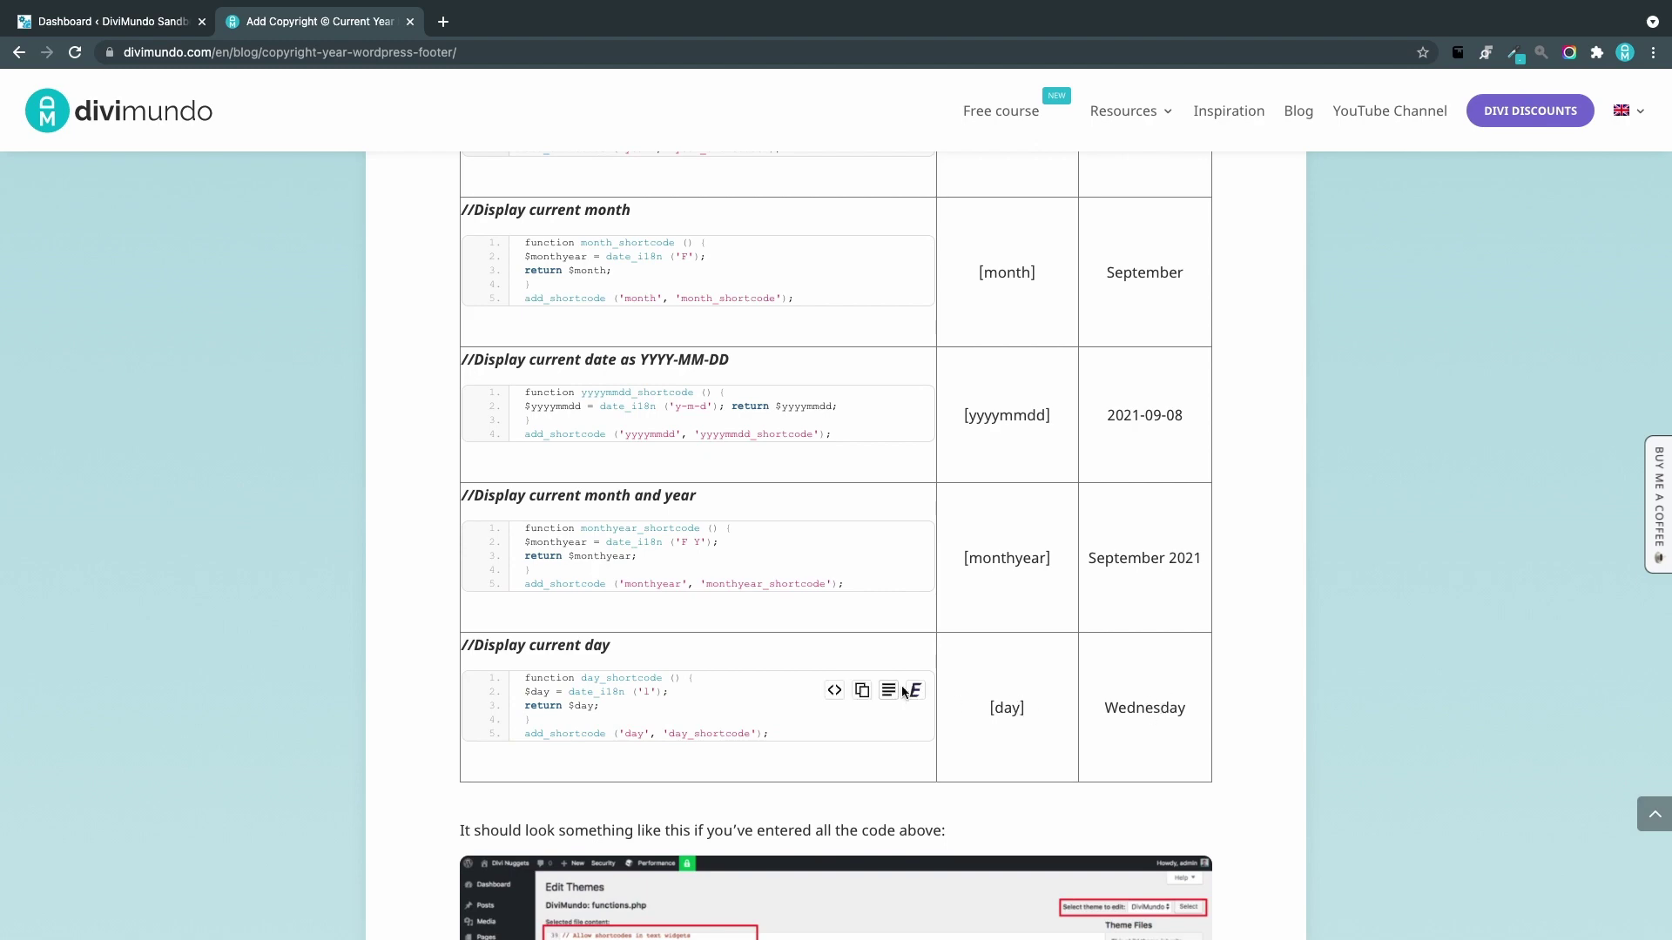
scroll(968, 758, "up", 4)
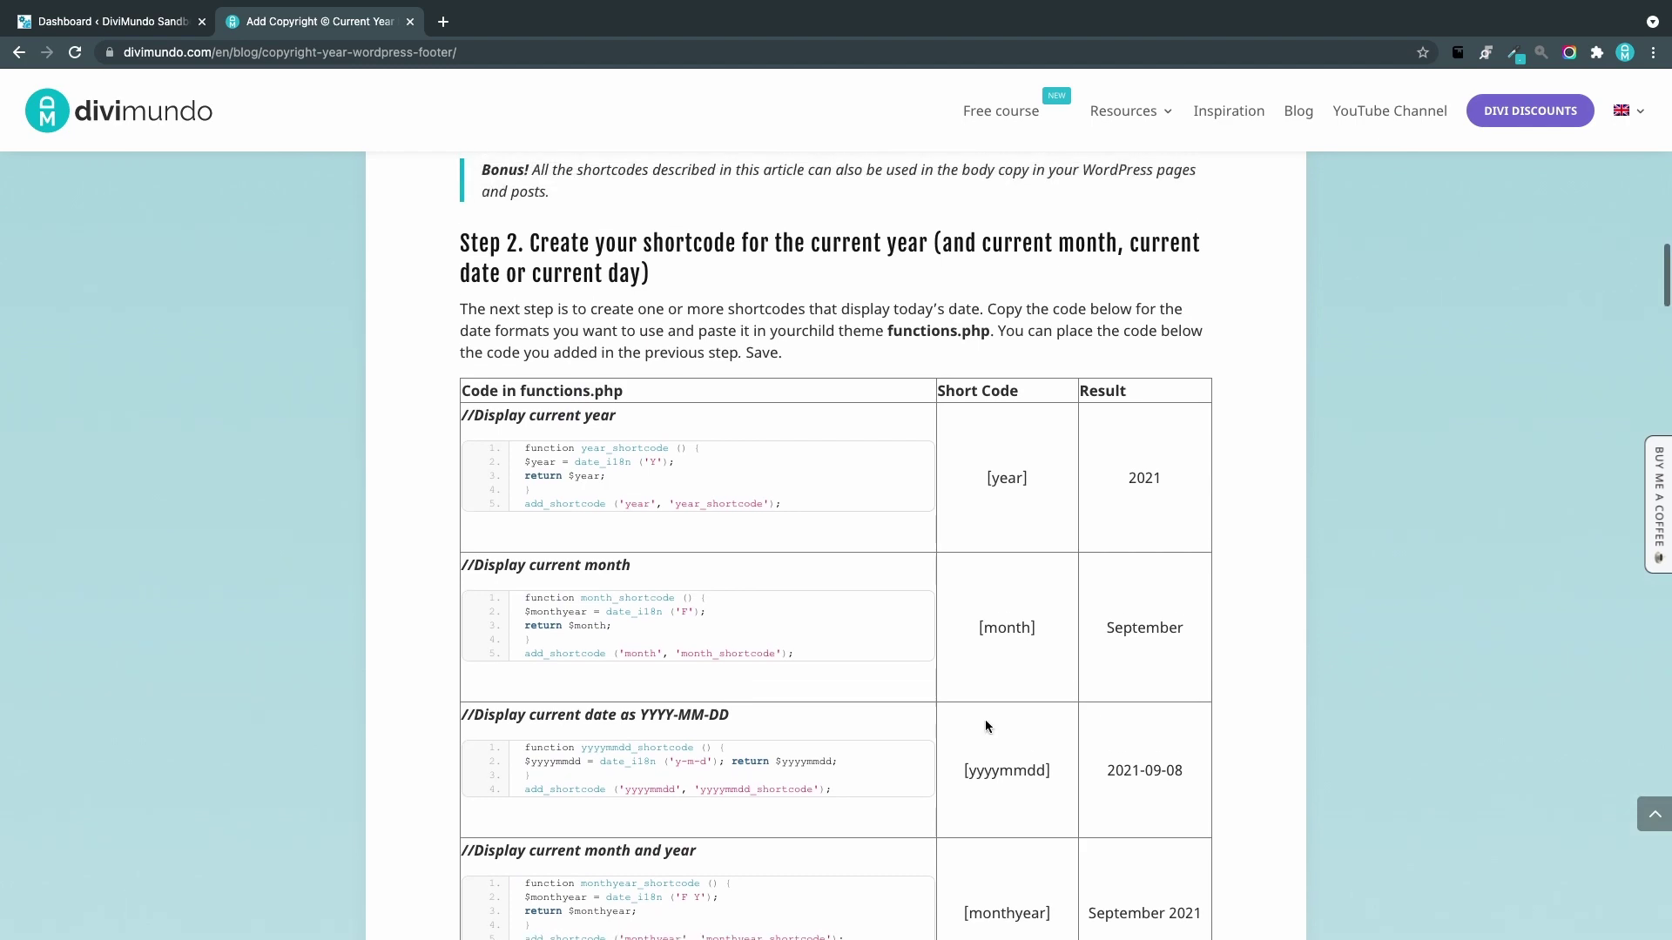
scroll(871, 523, "down", 1)
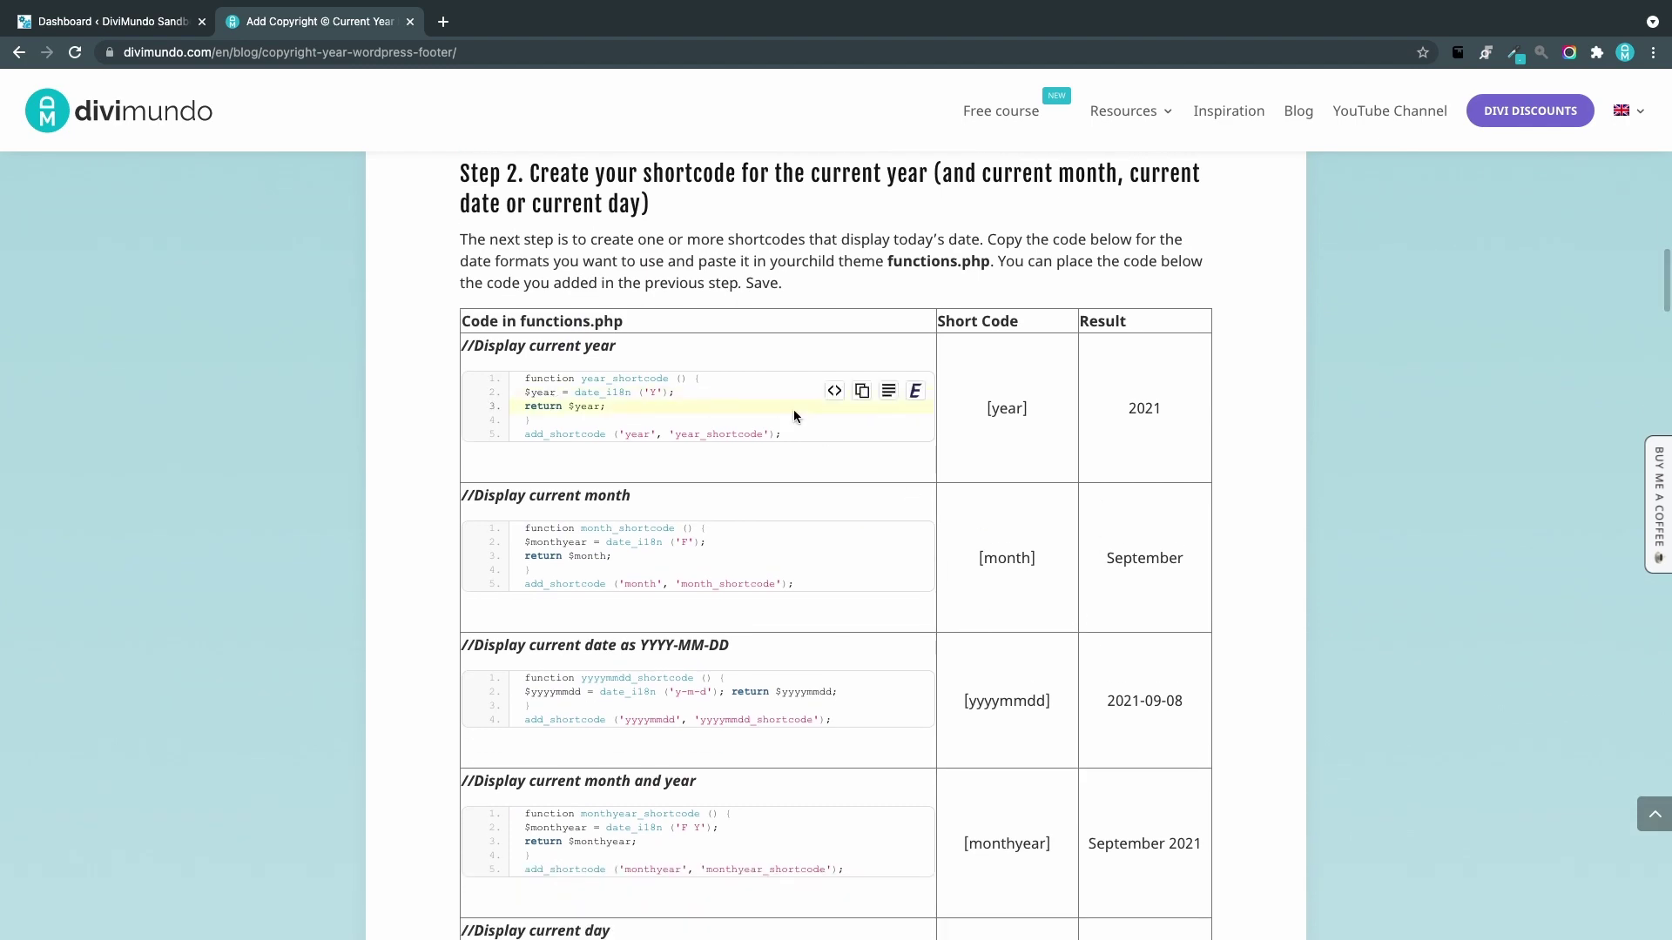
scroll(797, 418, "up", 1)
scroll(797, 411, "down", 3)
scroll(798, 413, "down", 1)
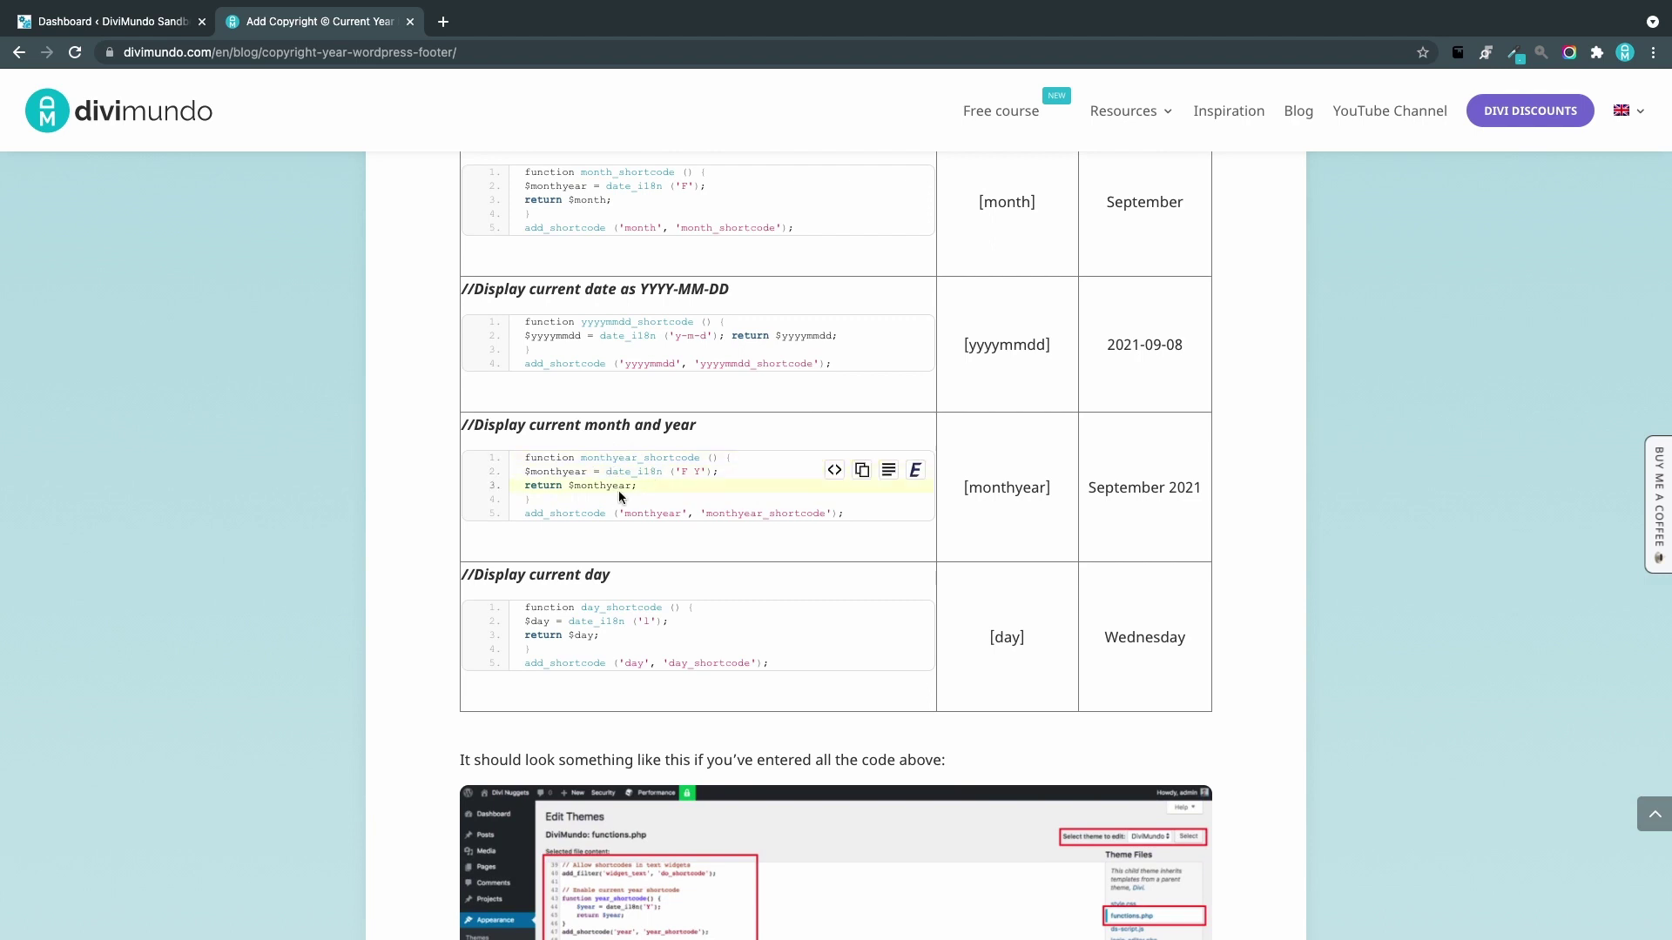
Examine the date format strings in the month-and-year and YYYY-MM-DD snippets, then find the article's bonus note on more date formats.
left_click_drag(707, 471, 680, 471)
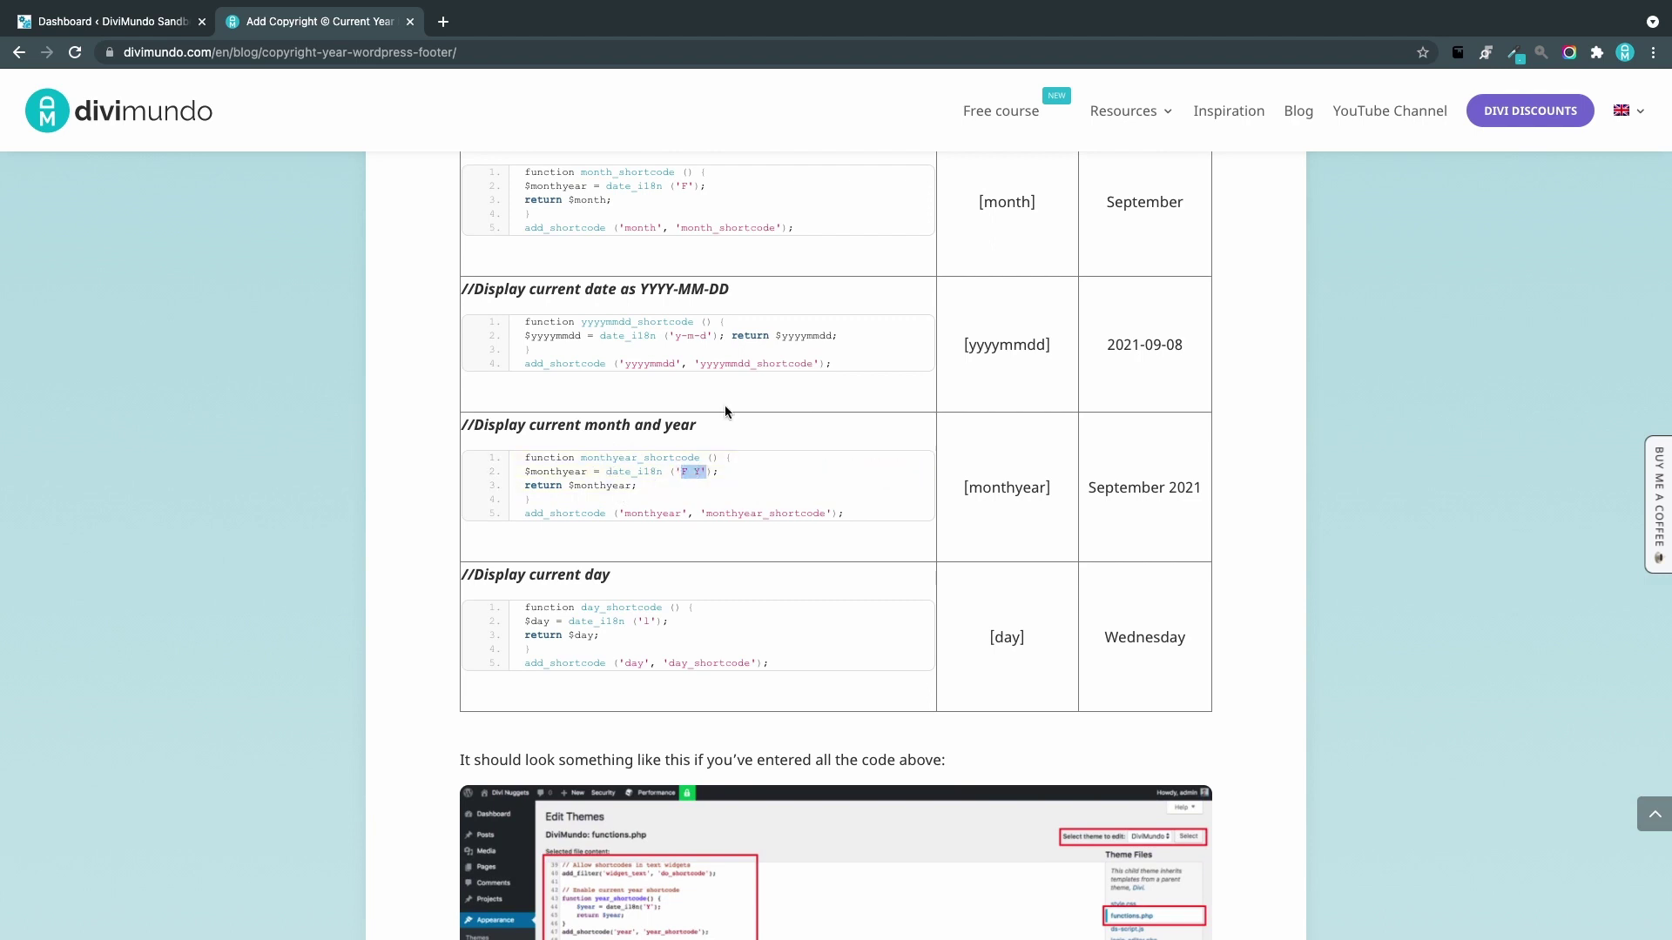
left_click_drag(707, 336, 672, 332)
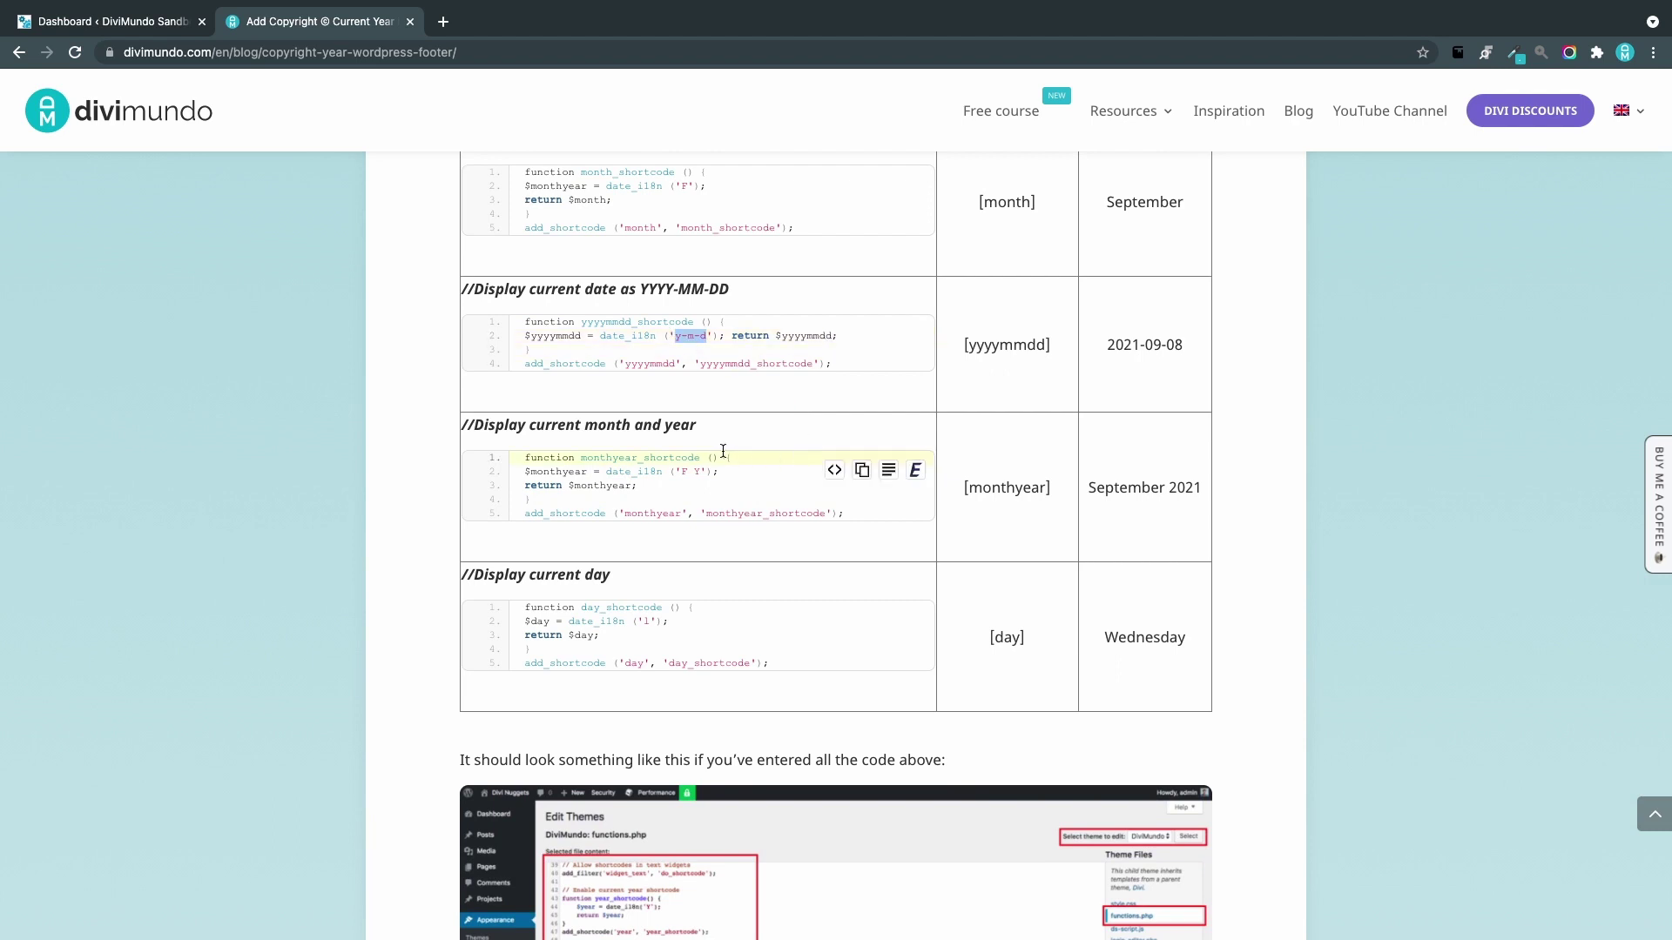
scroll(723, 451, "up", 5)
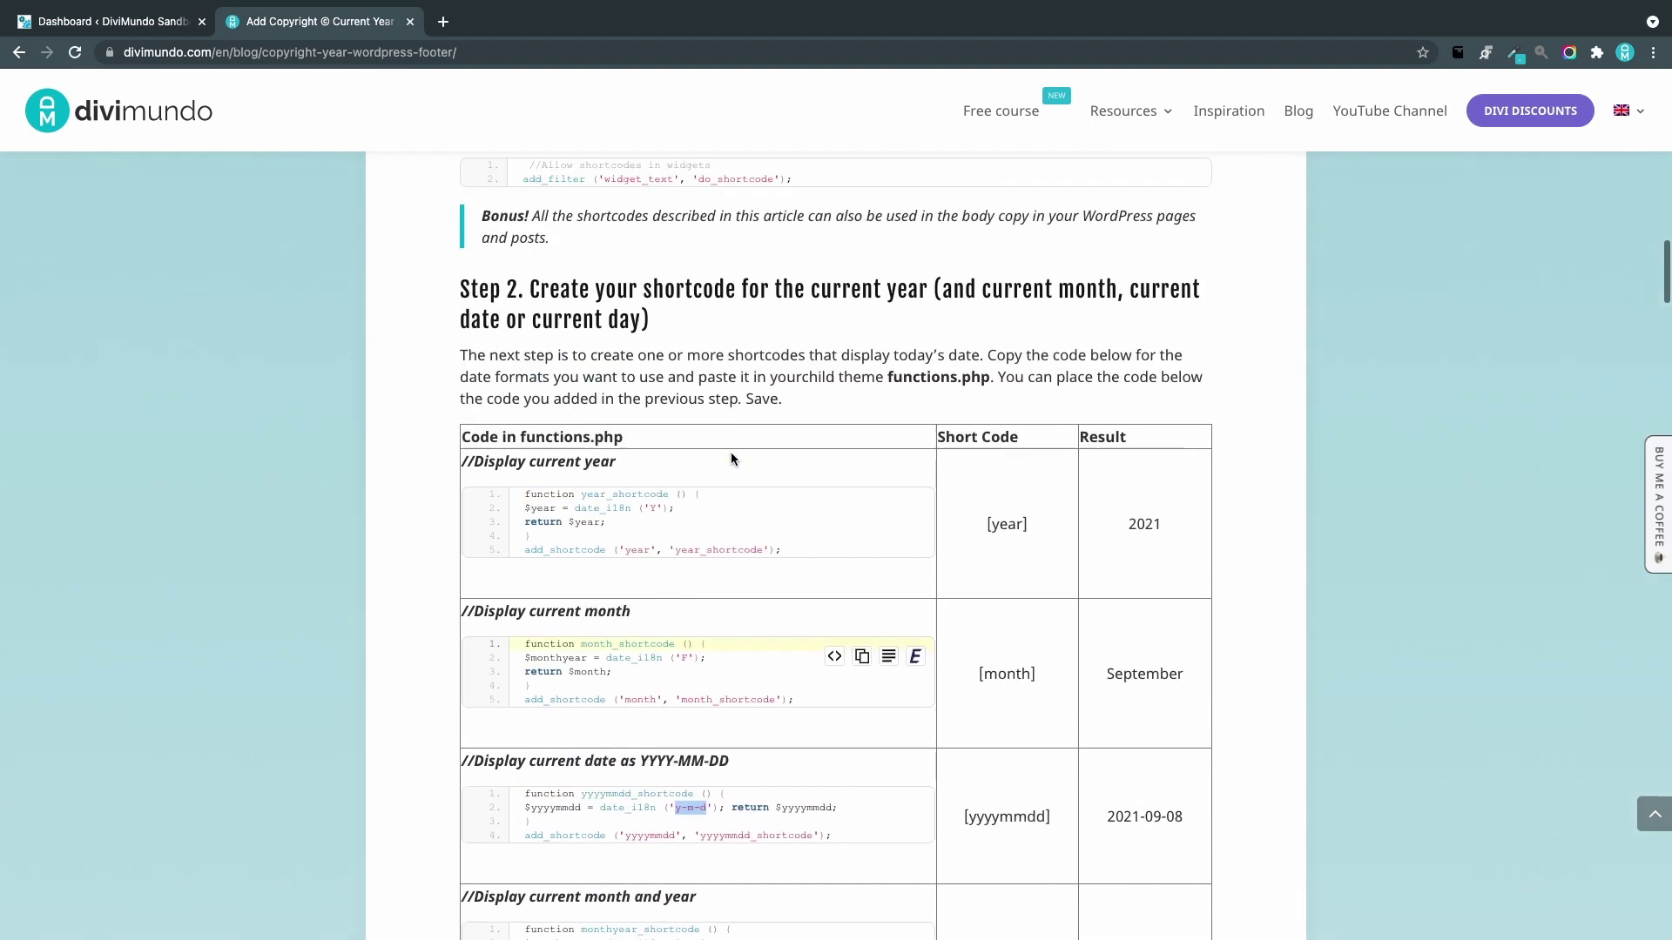
scroll(731, 453, "down", 15)
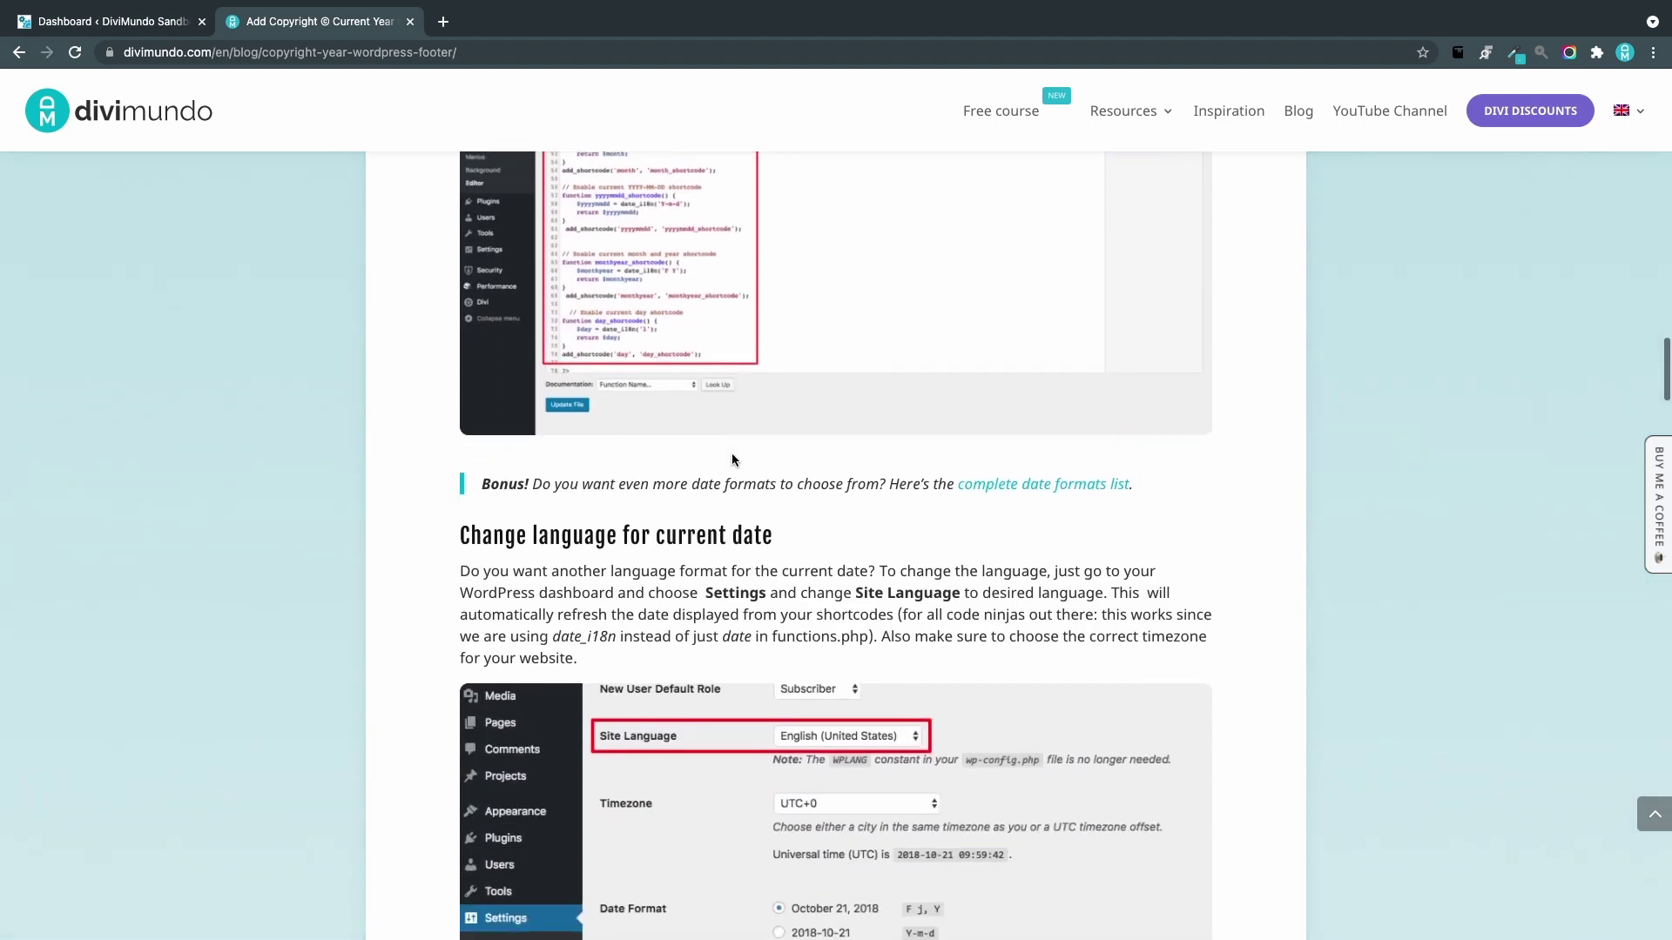
scroll(731, 453, "down", 1)
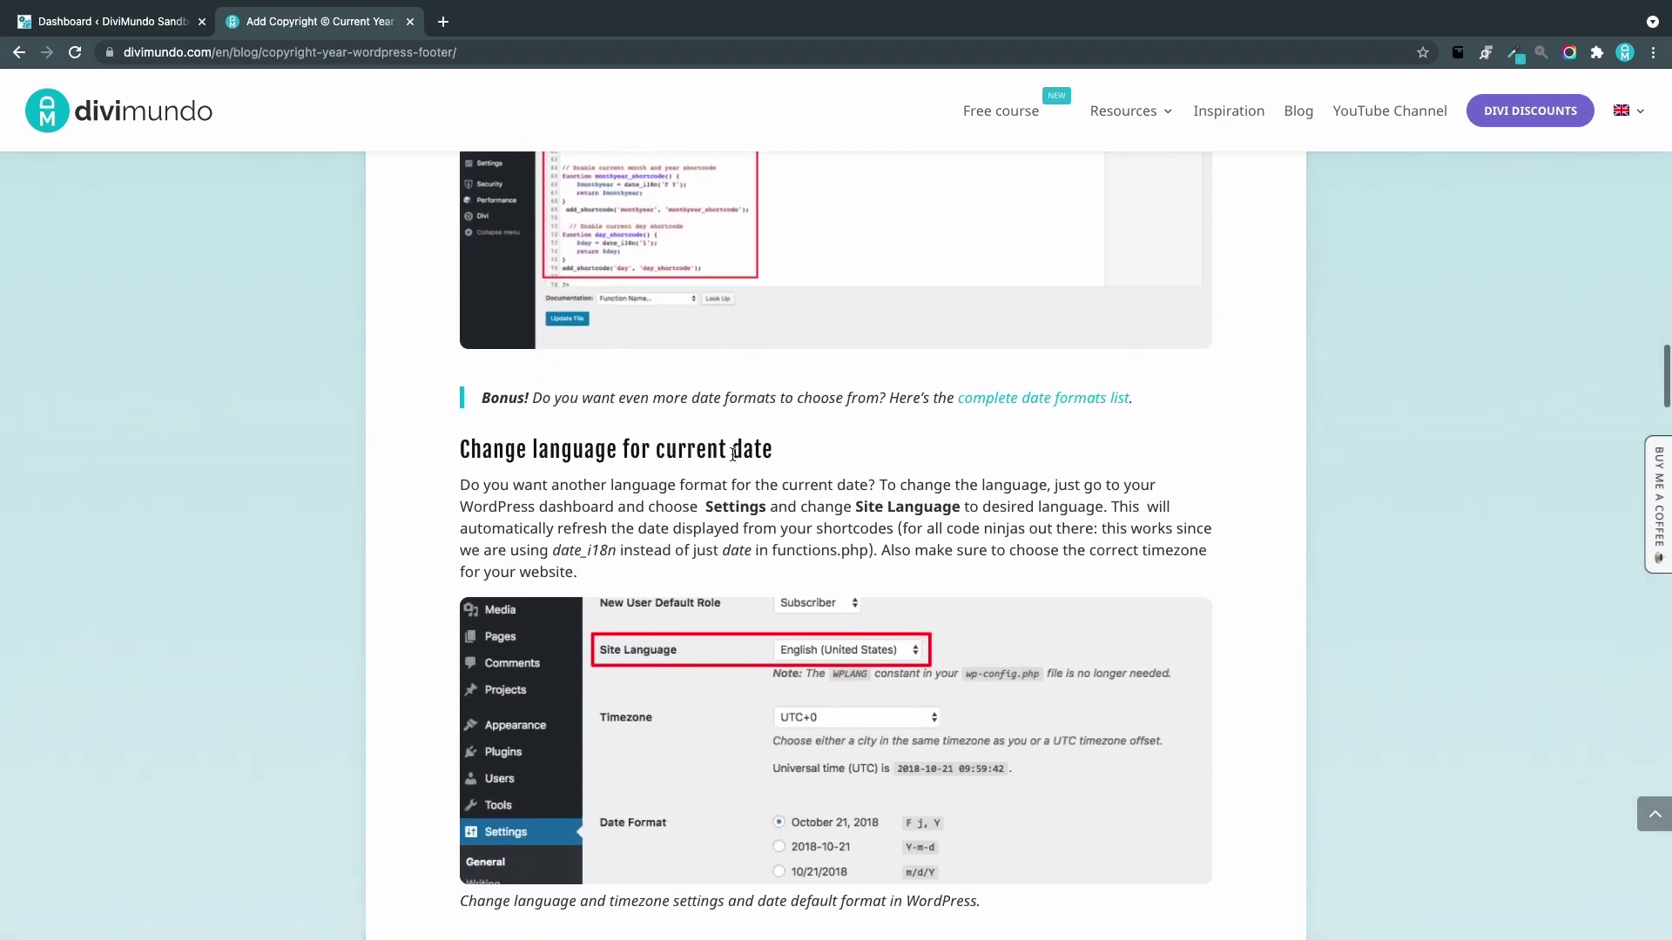
Open the complete date formats list, look through the PHP date manual page, and close it.
left_click(1028, 402)
scroll(883, 484, "down", 10)
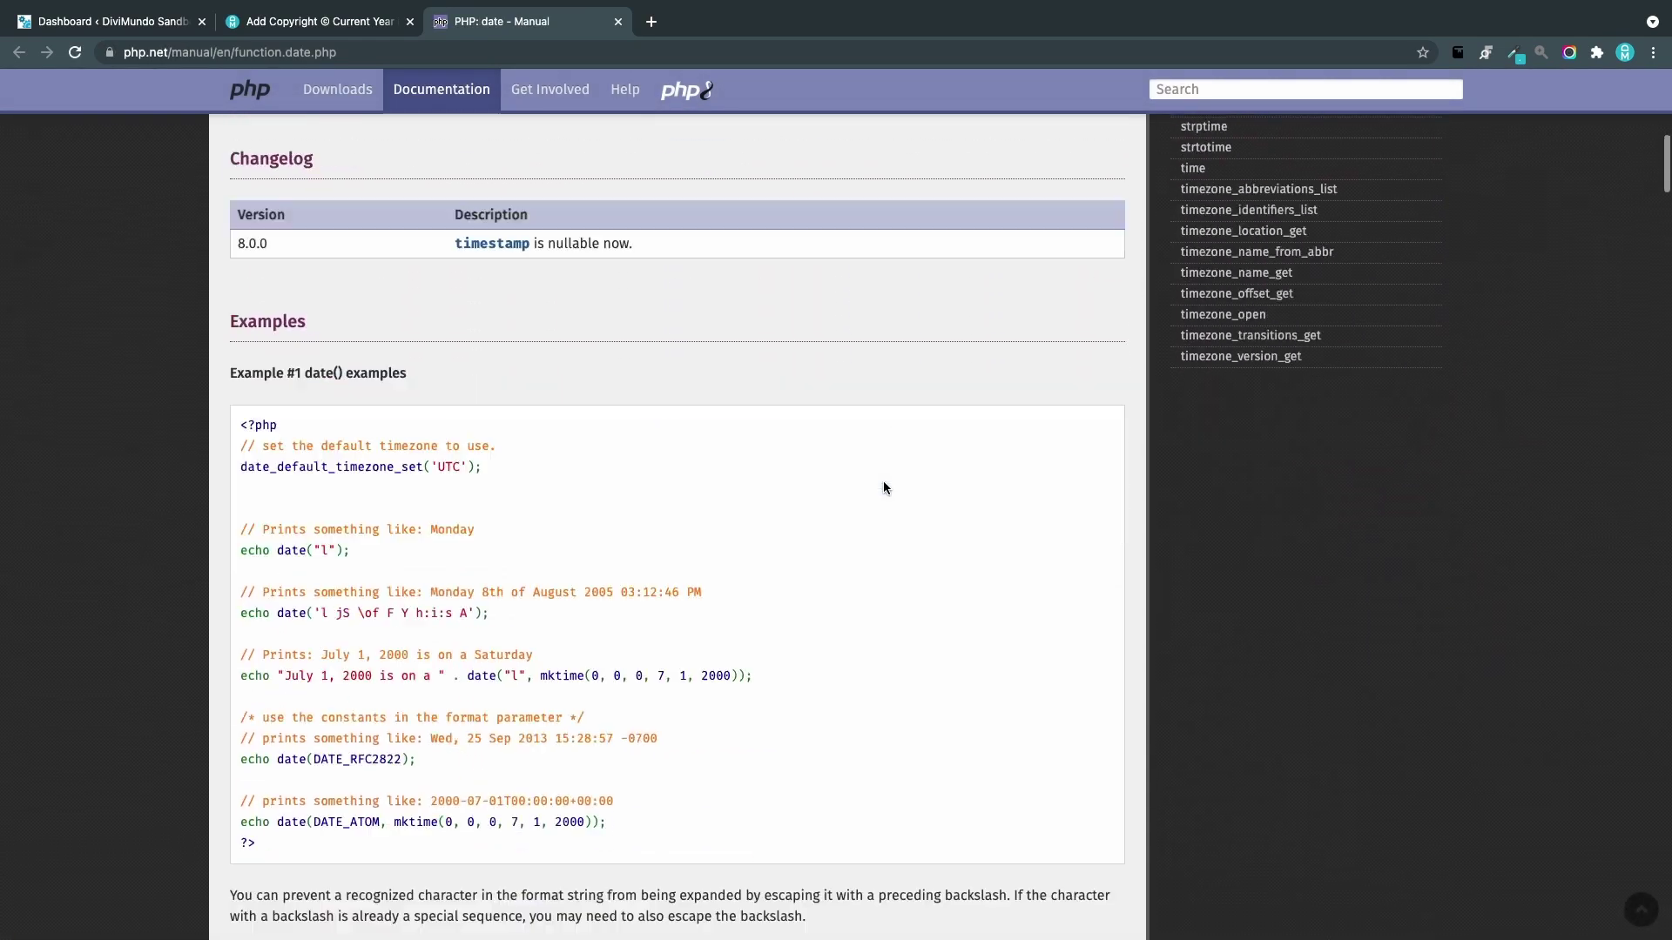
scroll(883, 484, "down", 20)
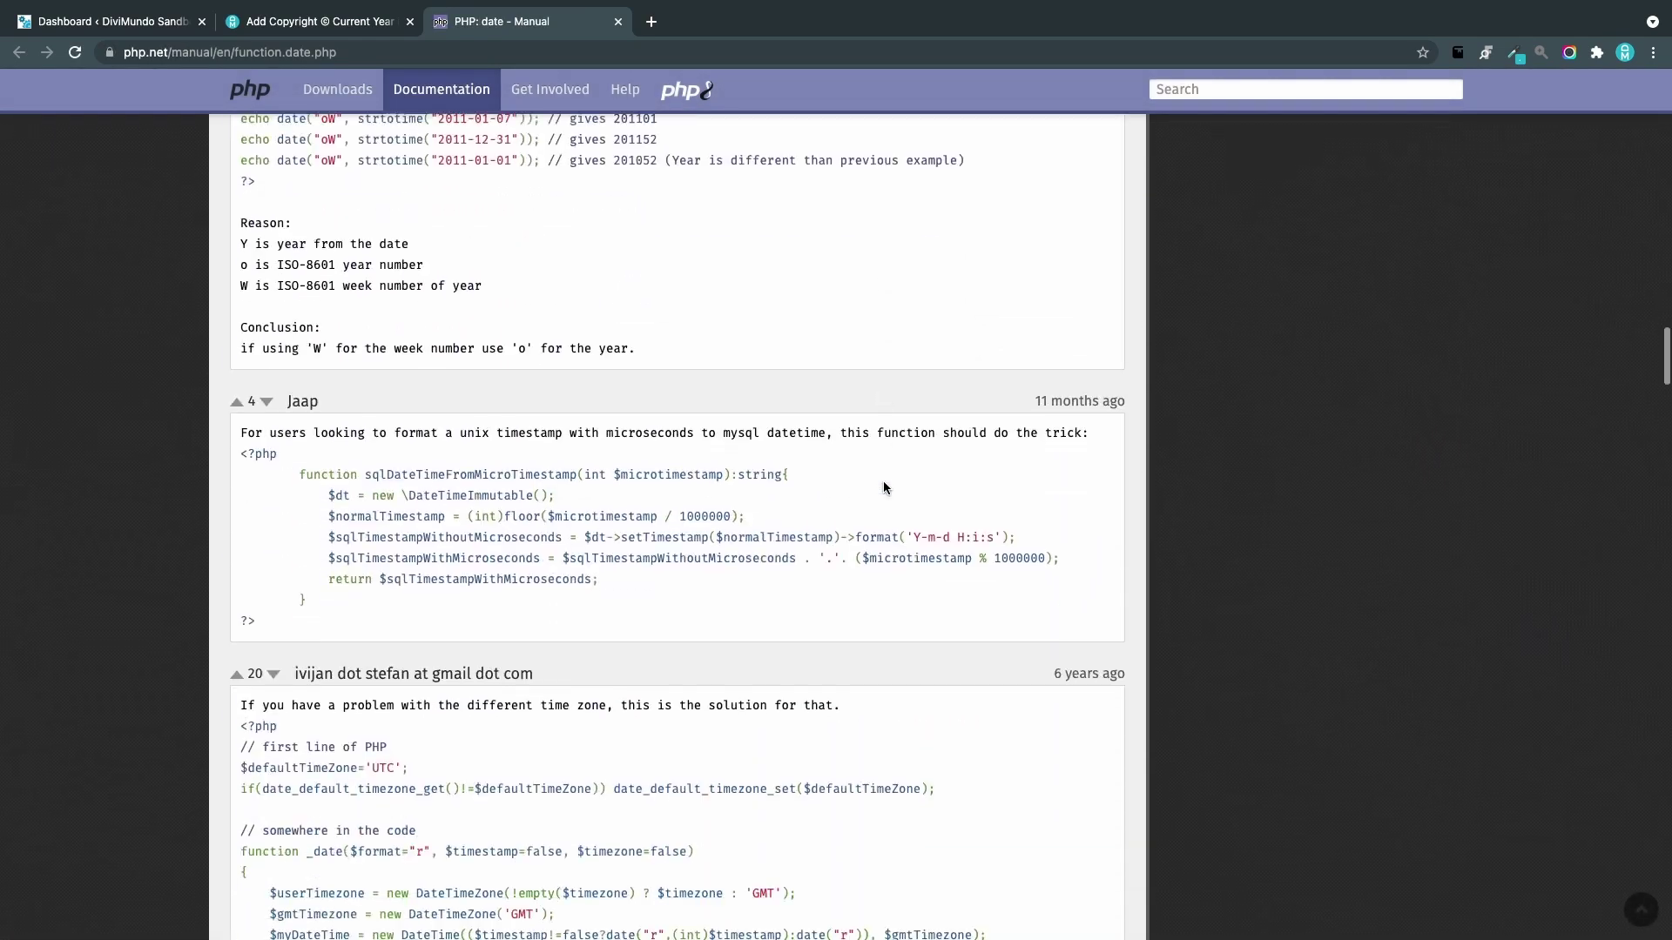
scroll(885, 485, "down", 15)
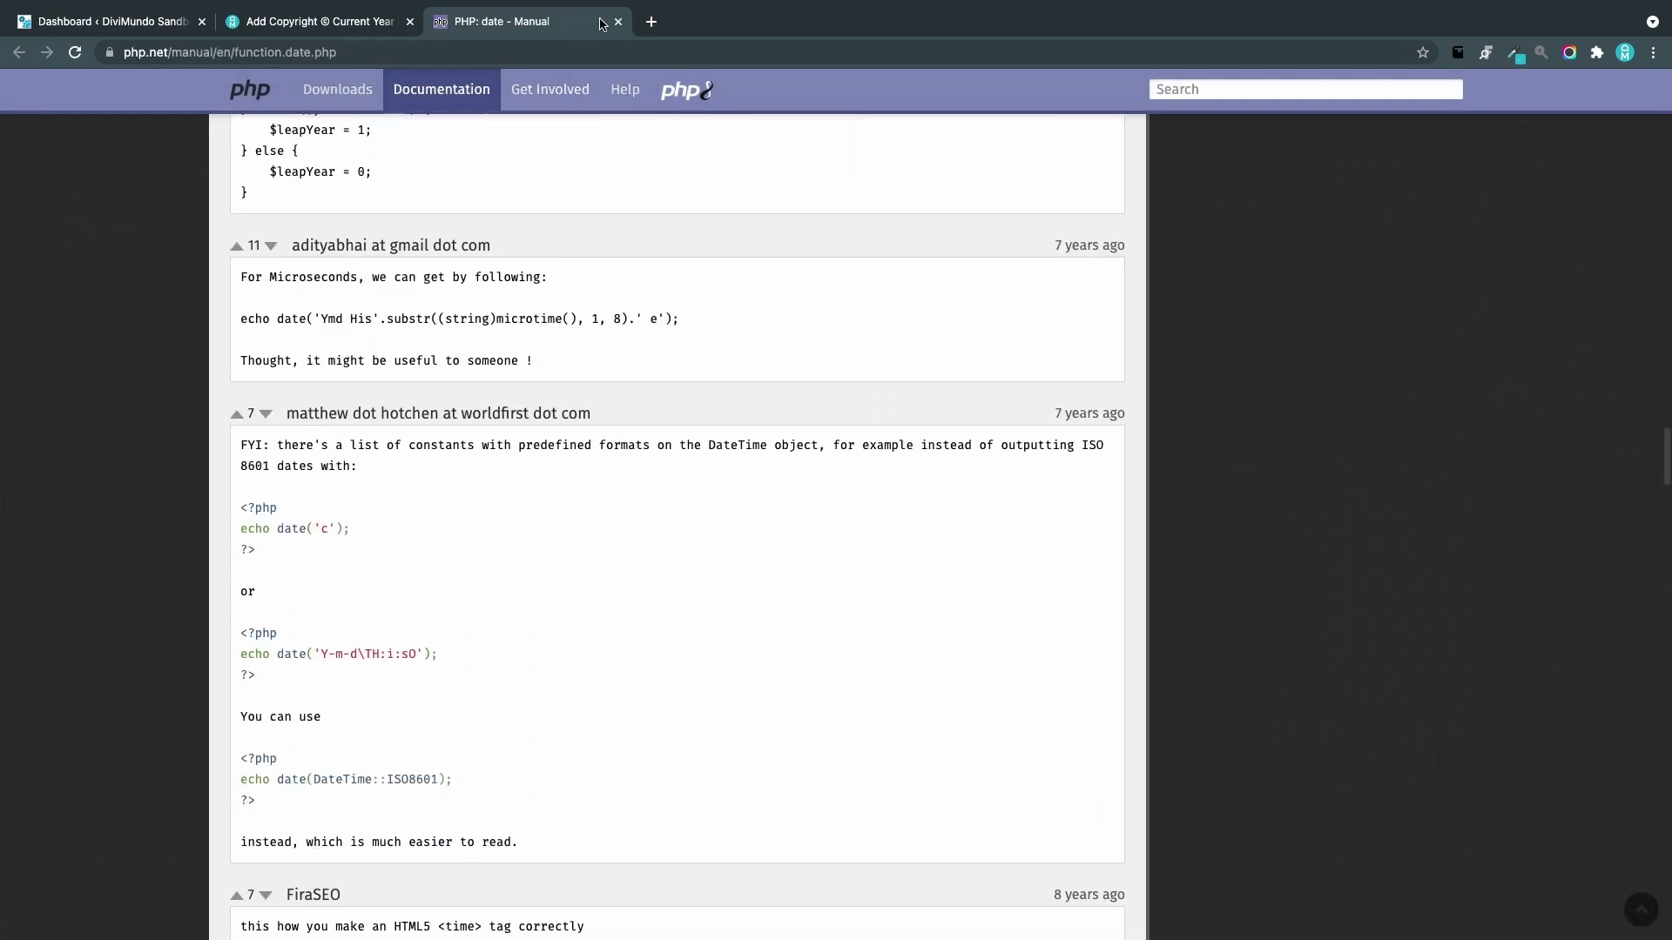
left_click(618, 21)
Copy the "Display current year" snippet from the Step 2 table of the article.
scroll(753, 469, "up", 10)
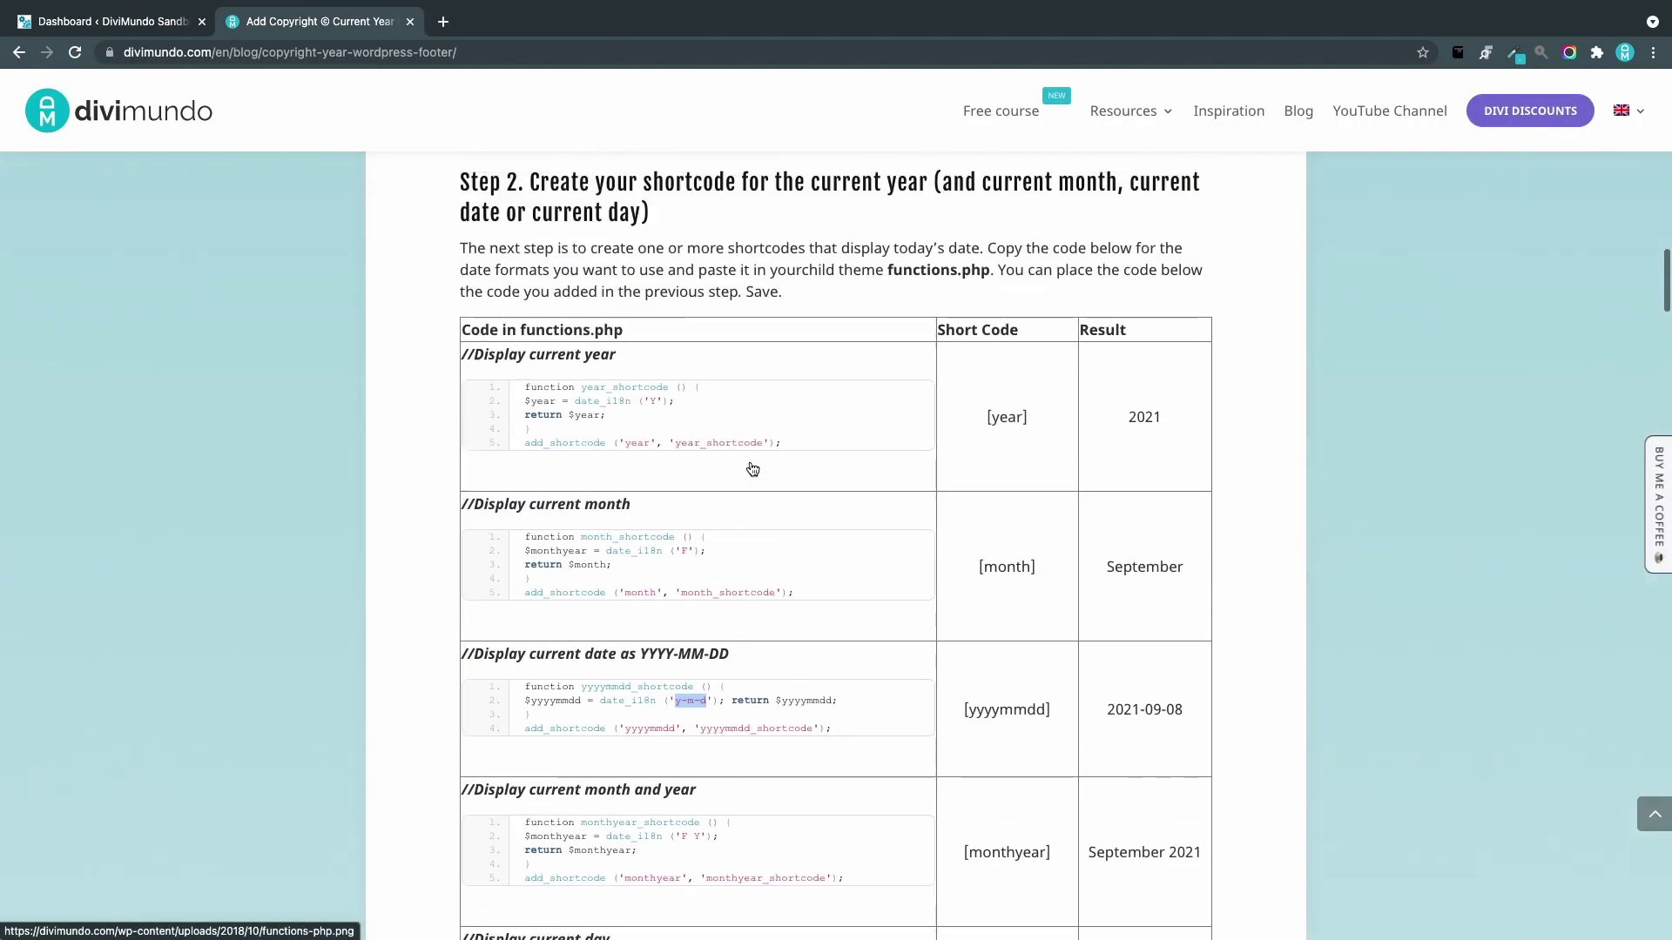
scroll(752, 469, "up", 2)
scroll(748, 467, "down", 5)
scroll(782, 479, "up", 1)
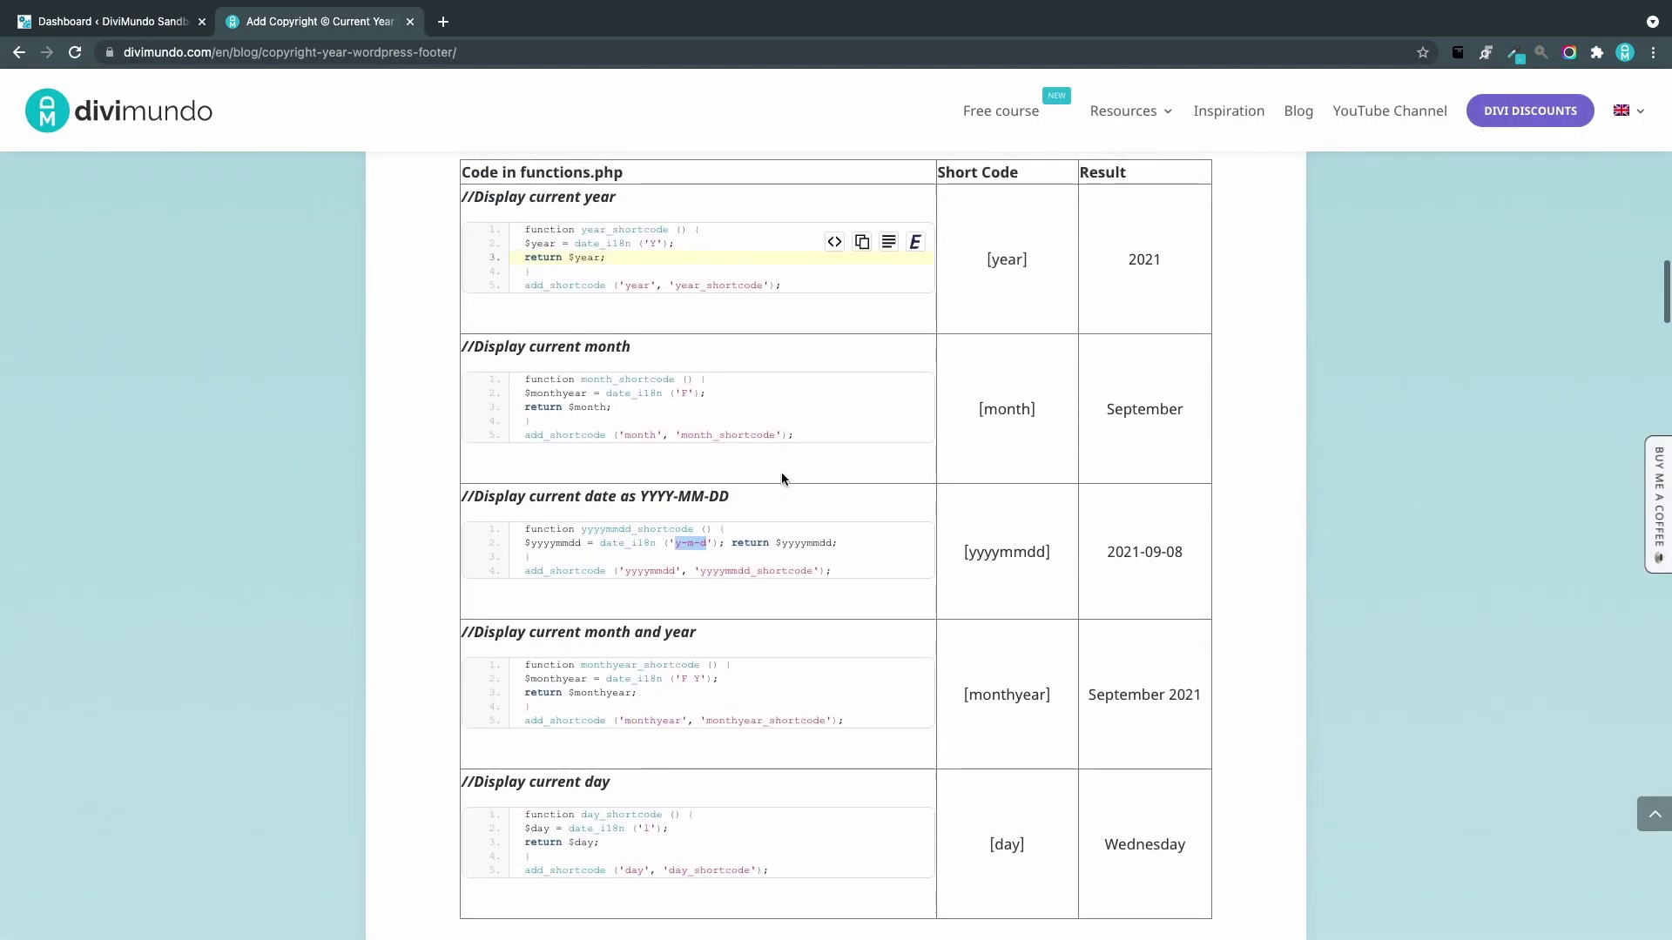
scroll(782, 479, "up", 2)
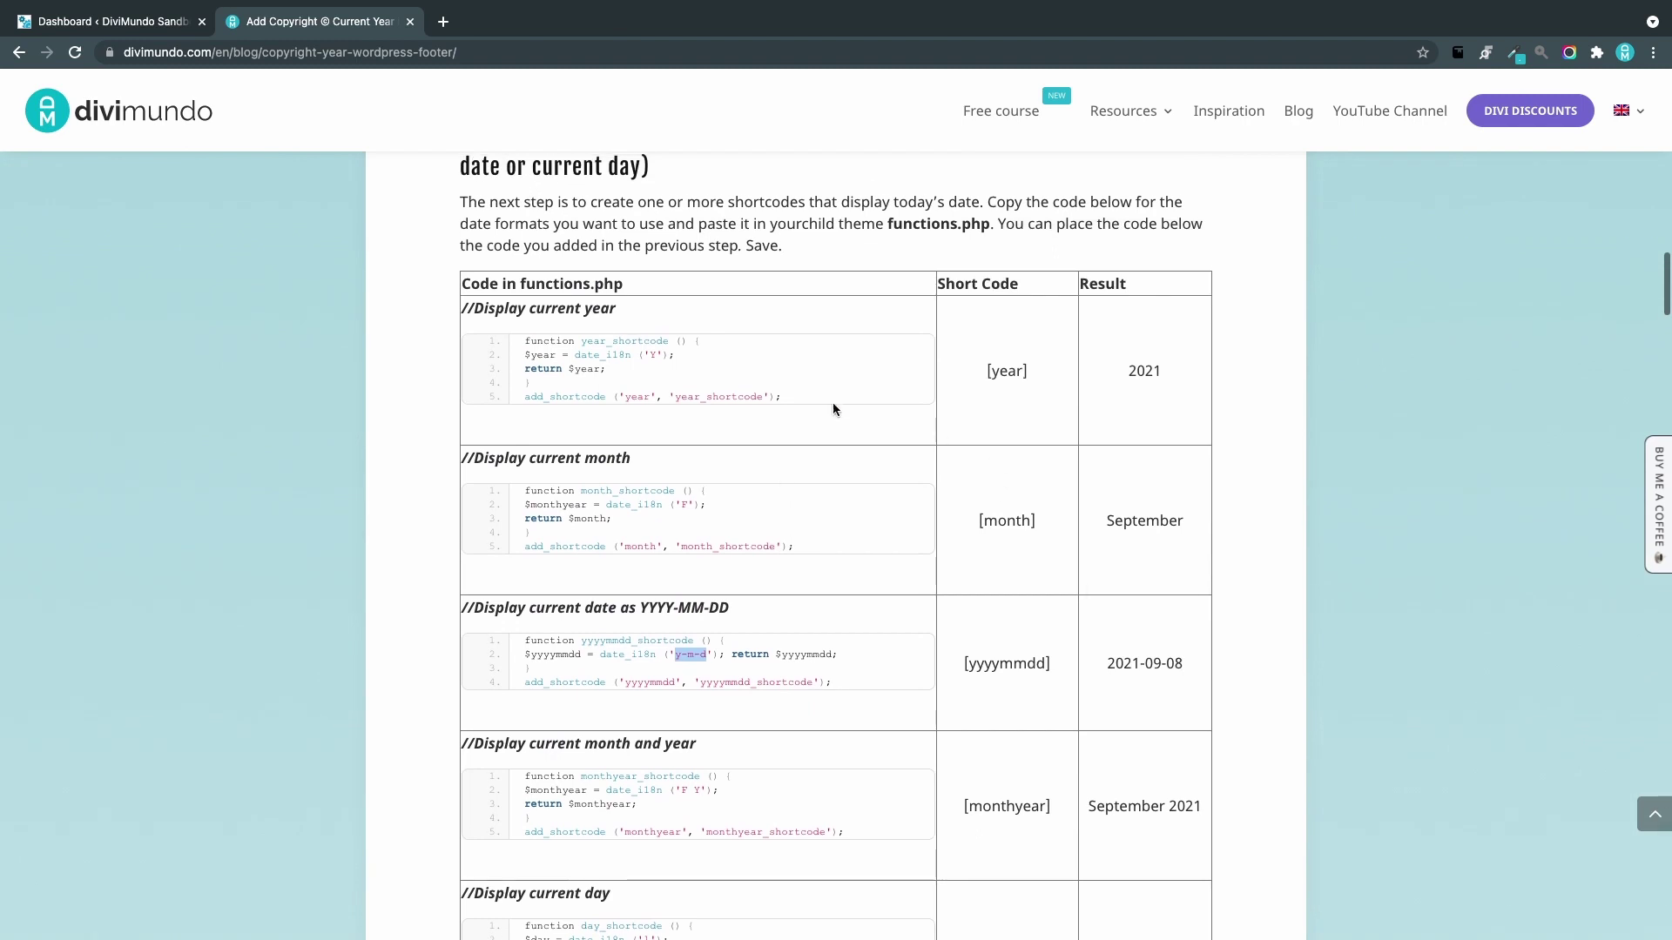
left_click(862, 355)
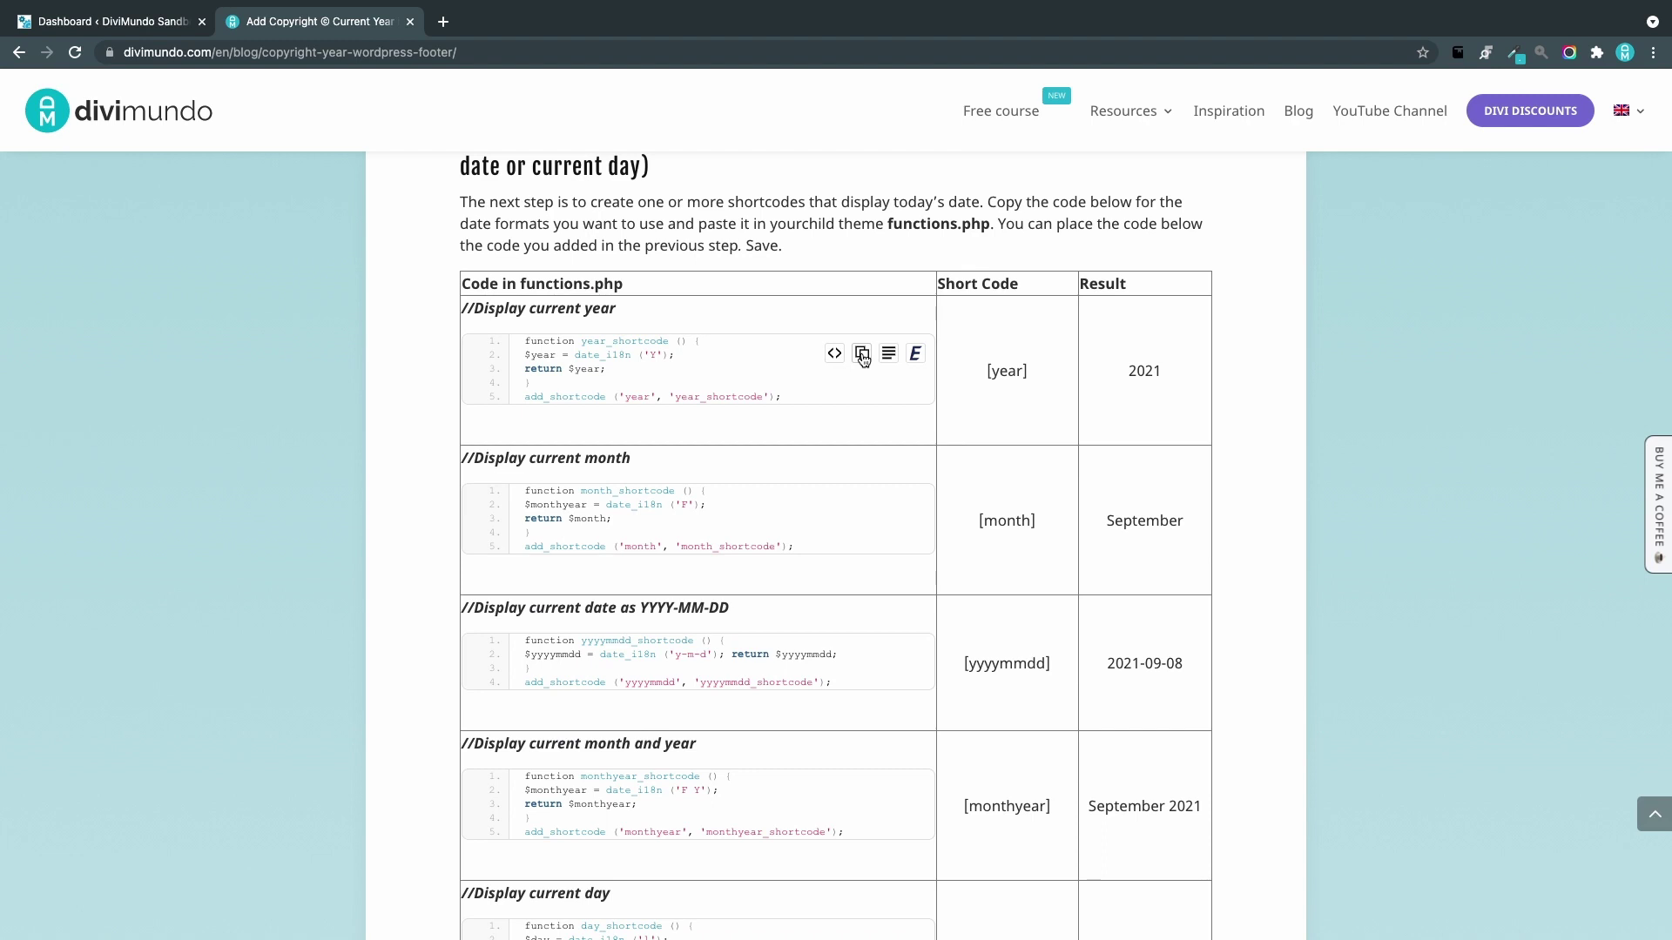
Open the Duse Media child theme's functions.php for editing in the WordPress Theme Editor.
left_click(145, 19)
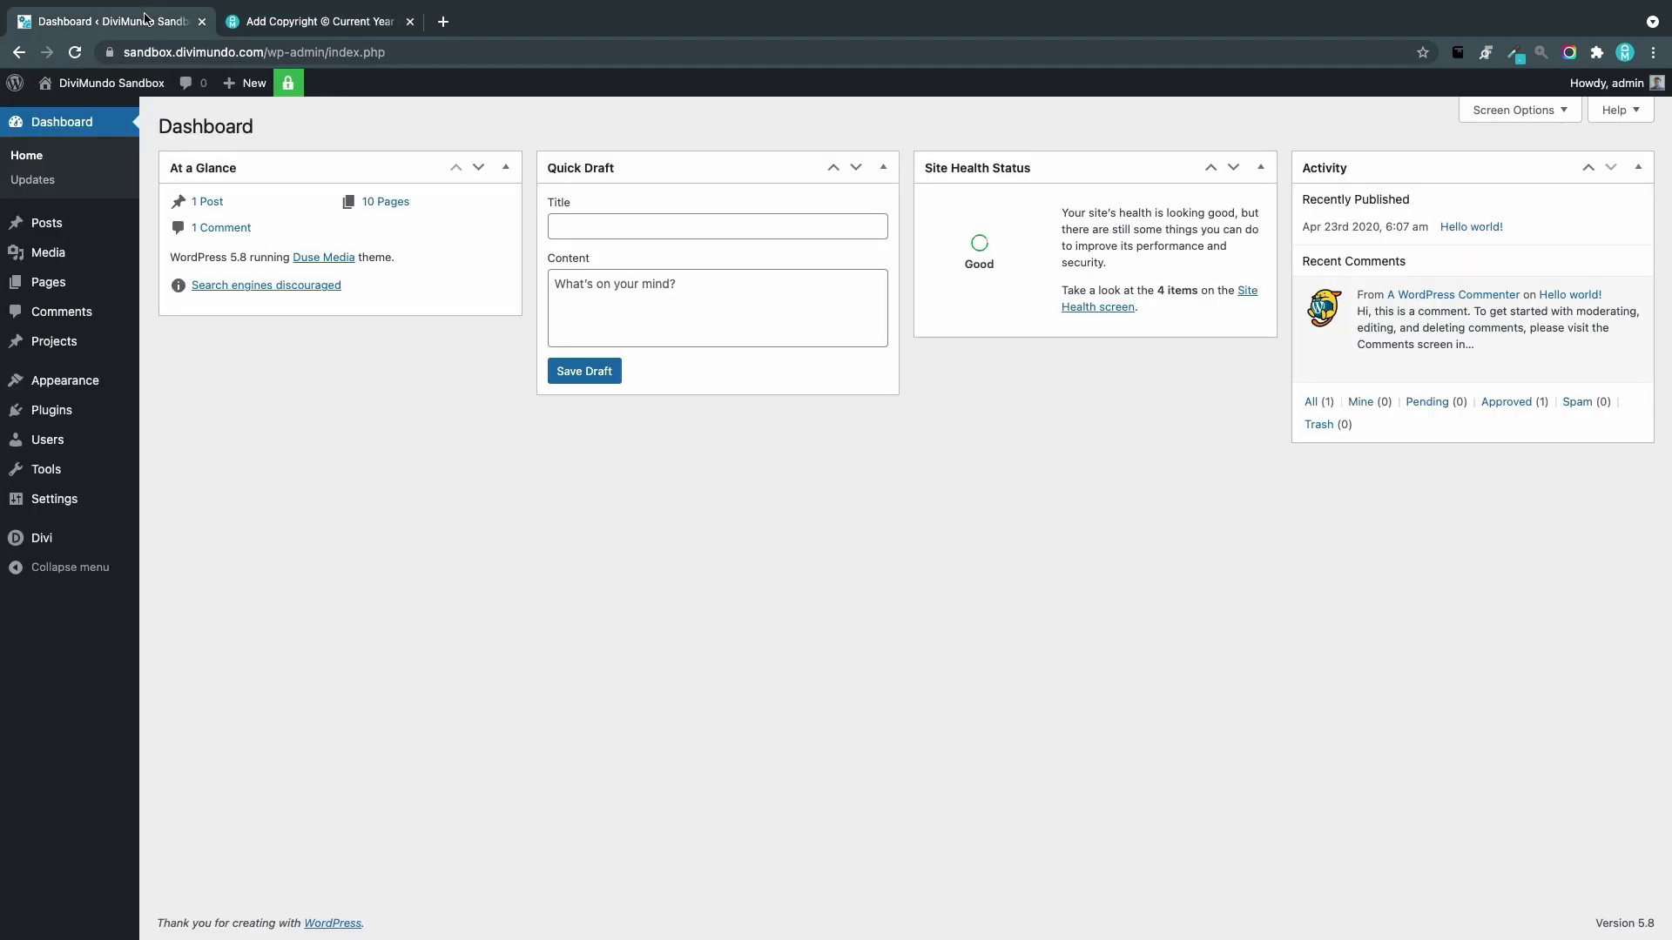
mouse_move(131, 383)
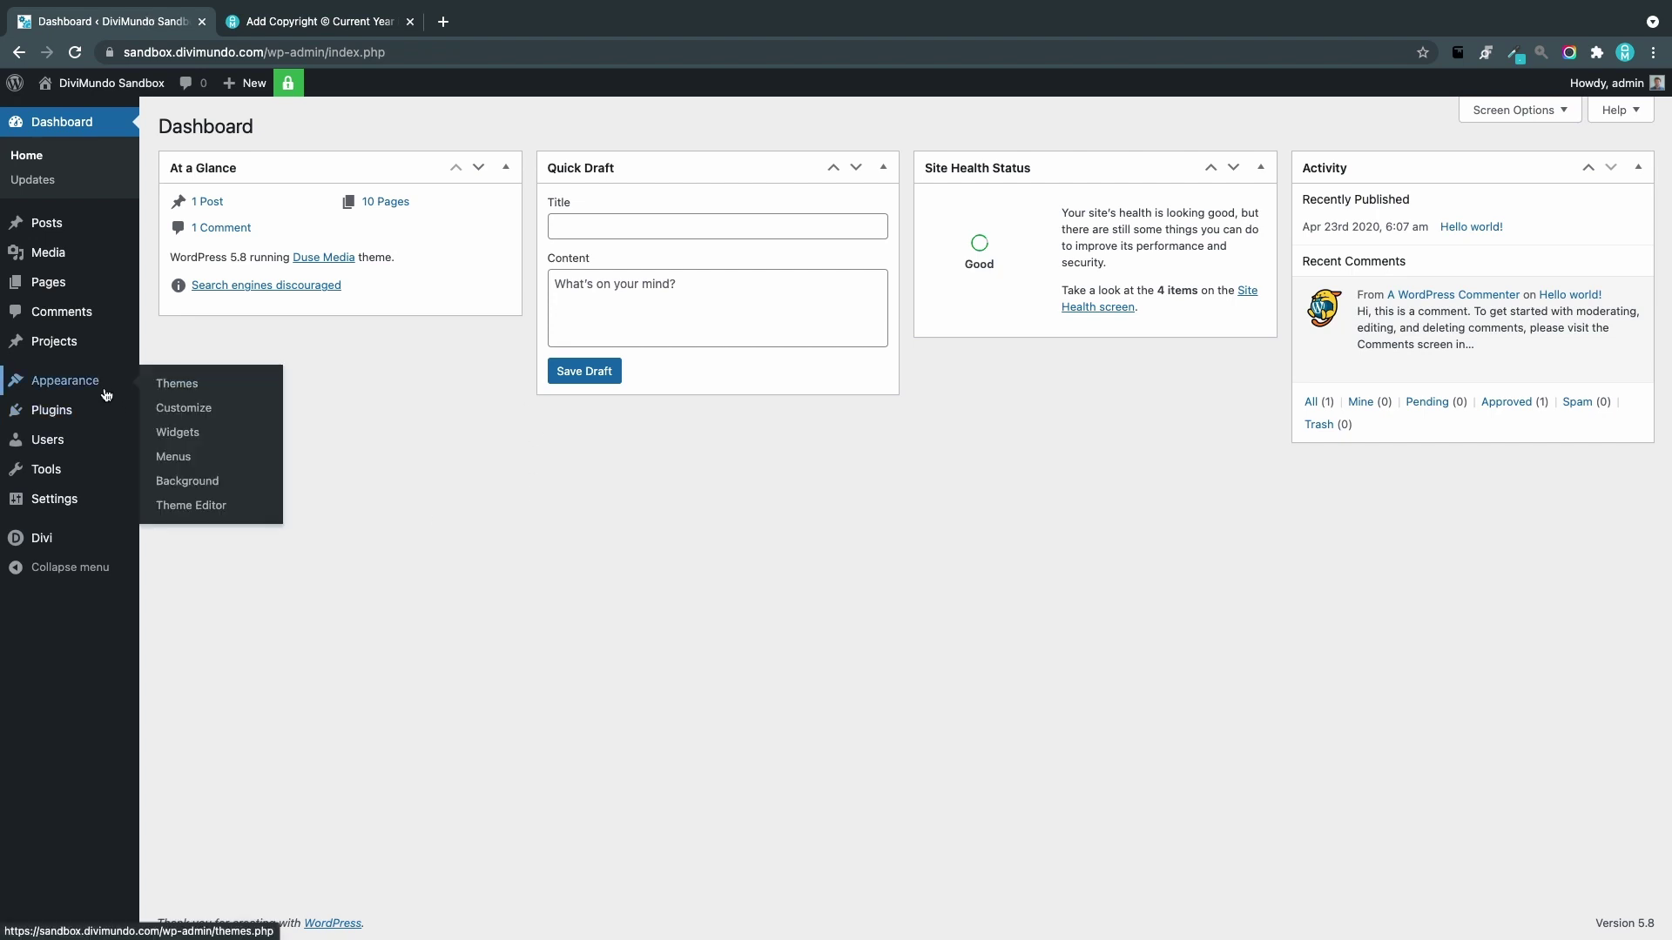
left_click(204, 502)
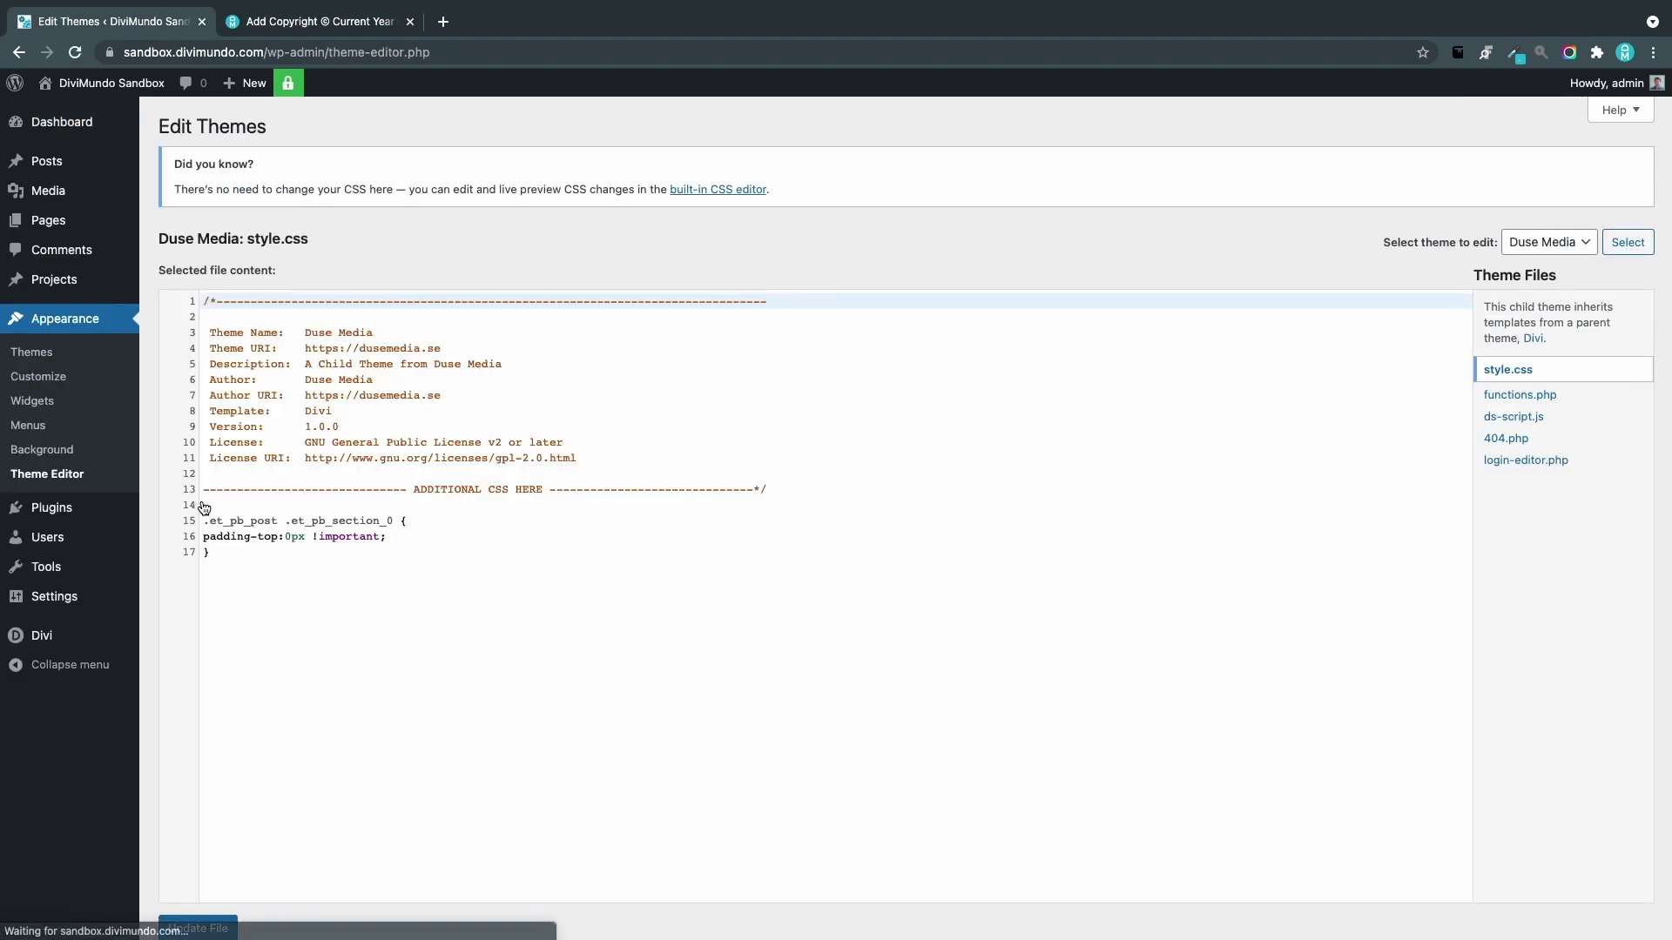
left_click(1541, 396)
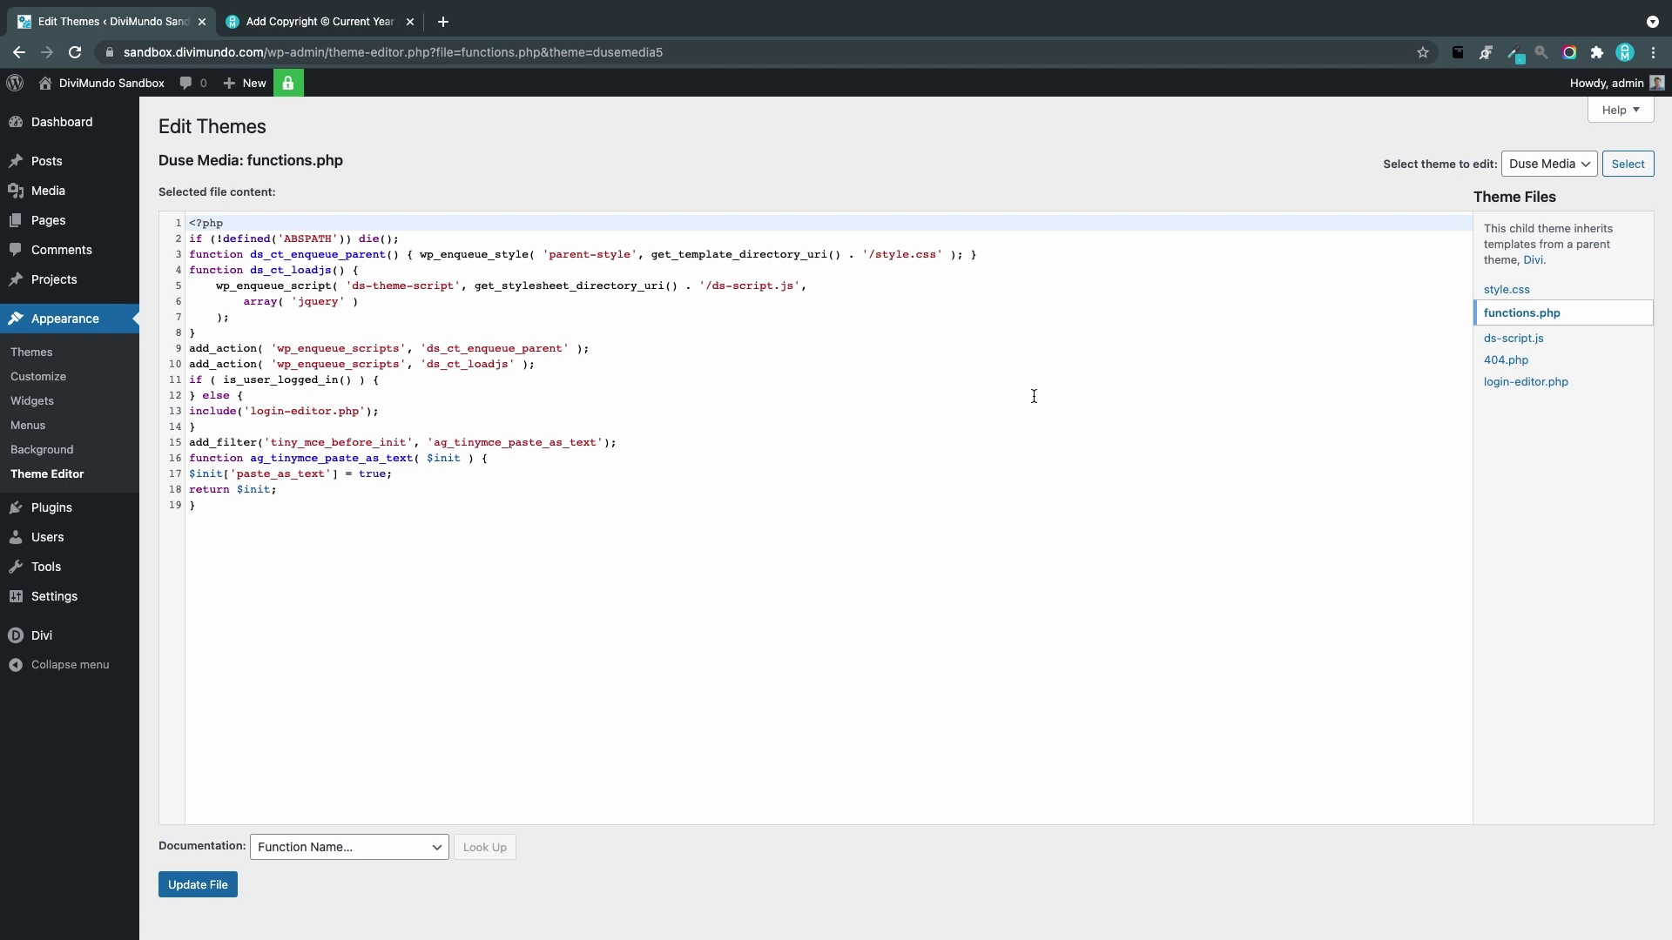
Switch to FileZilla, open wp-content/themes on the remote sandbox.divimundo.com site, and select the Divi folder.
key("super+Tab")
key("super+Tab")
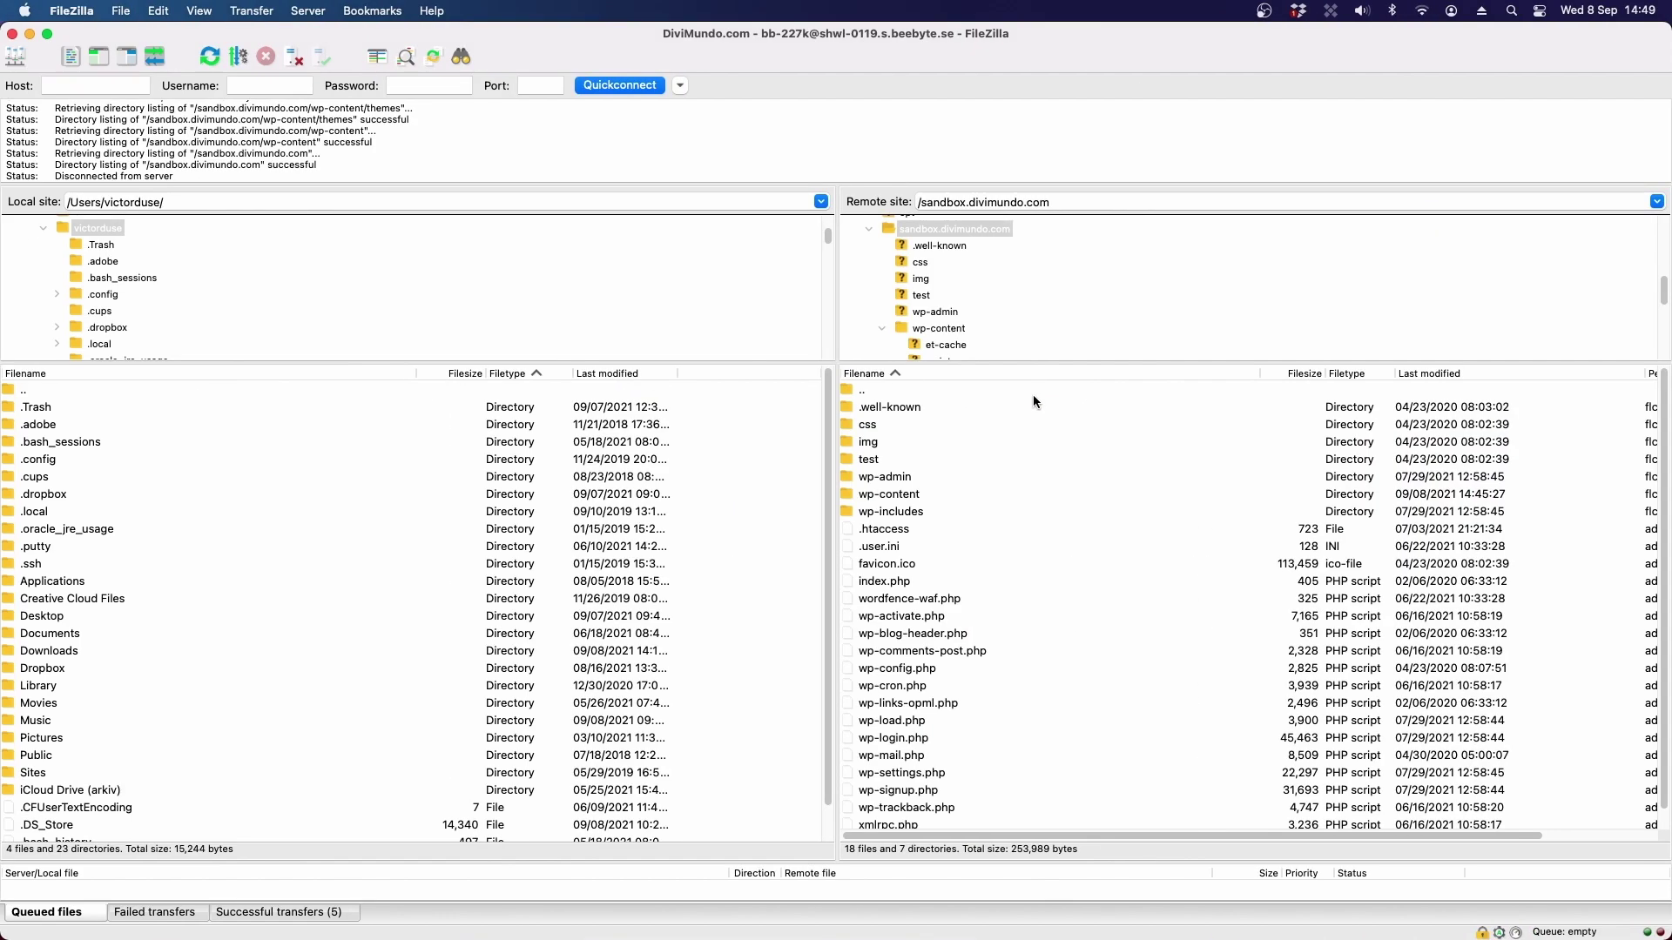
double_click(897, 494)
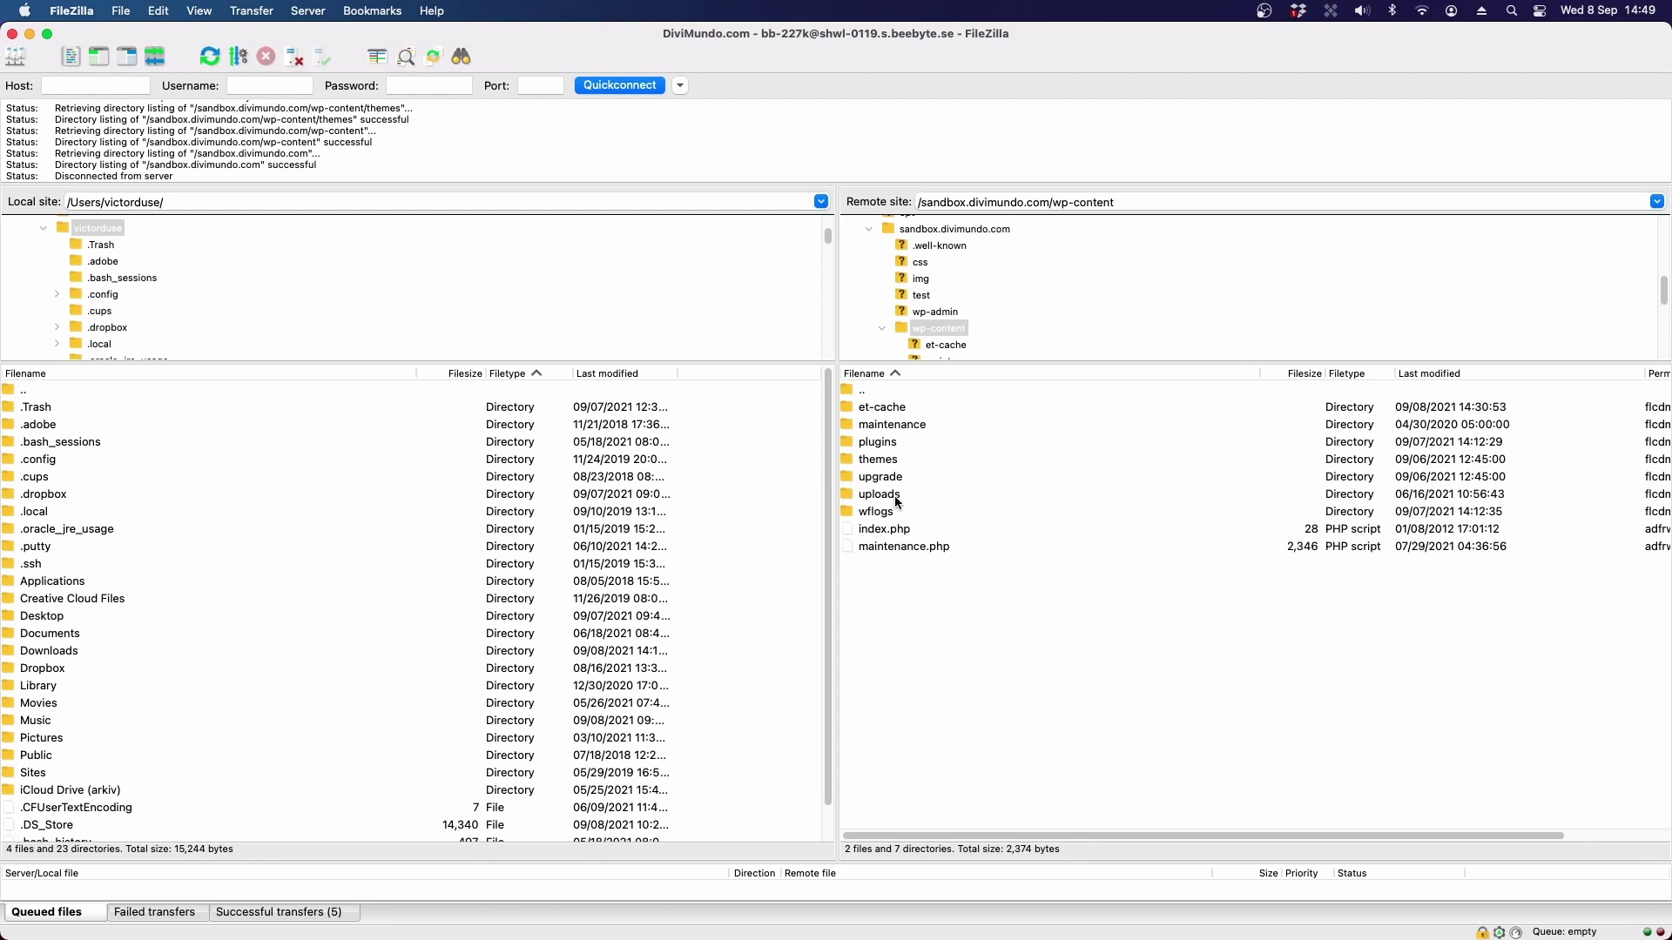
double_click(904, 459)
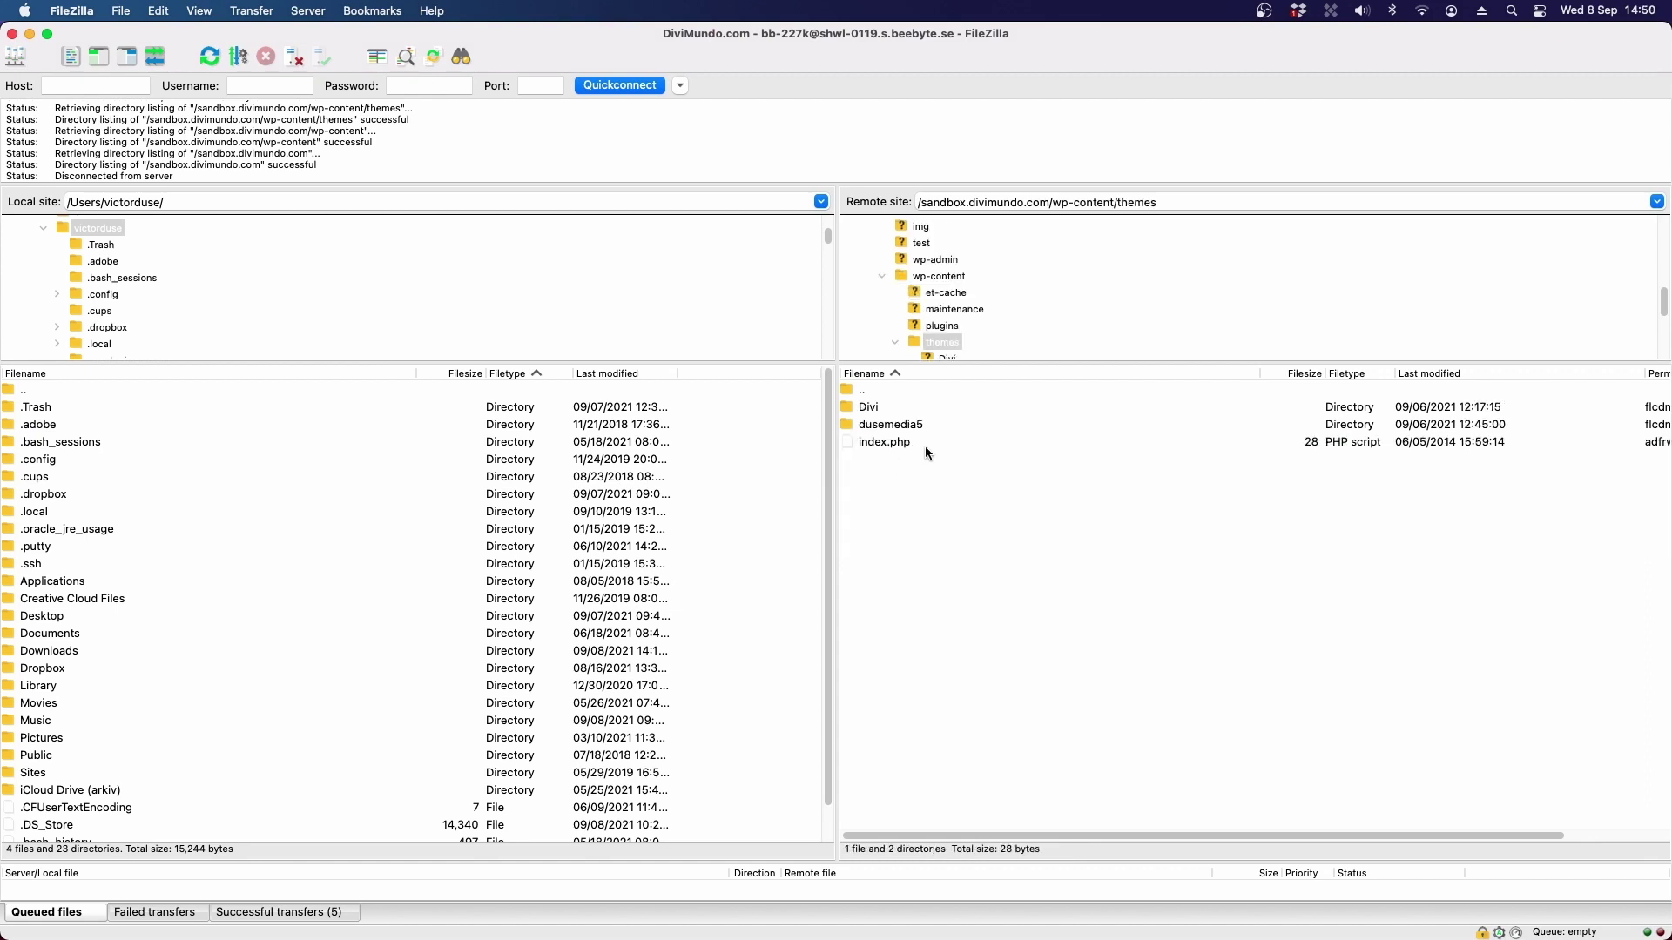
left_click(903, 409)
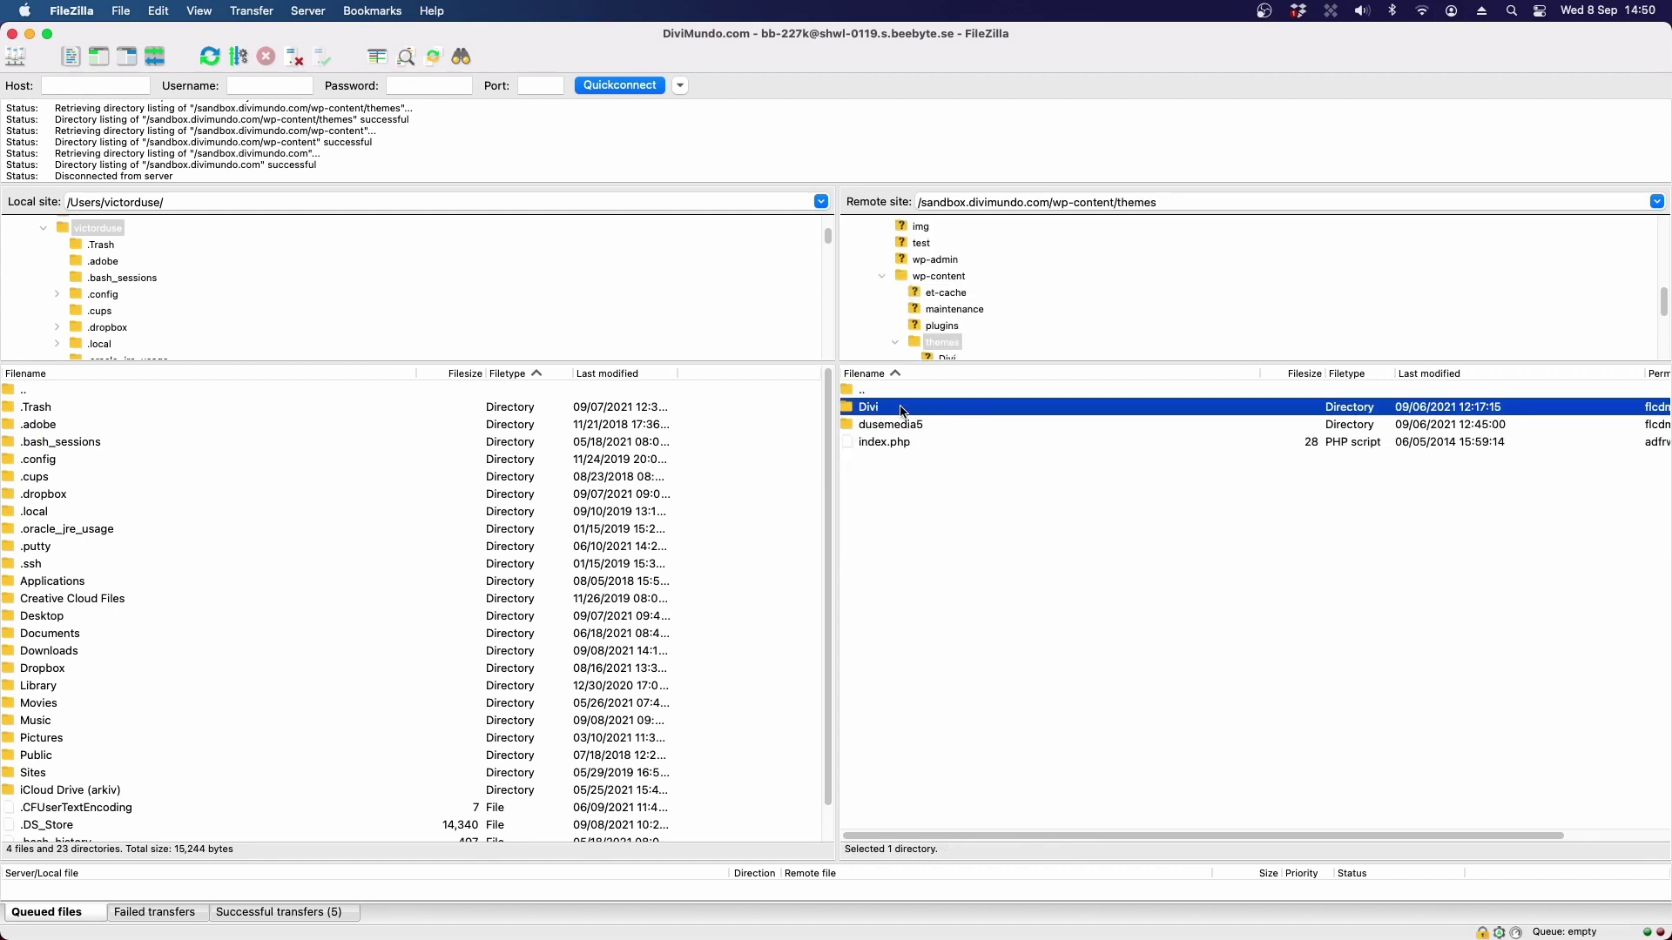
Open functions.php from the remote dusemedia5 folder for editing, discarding the local copy and downloading the file anew.
left_click(865, 427)
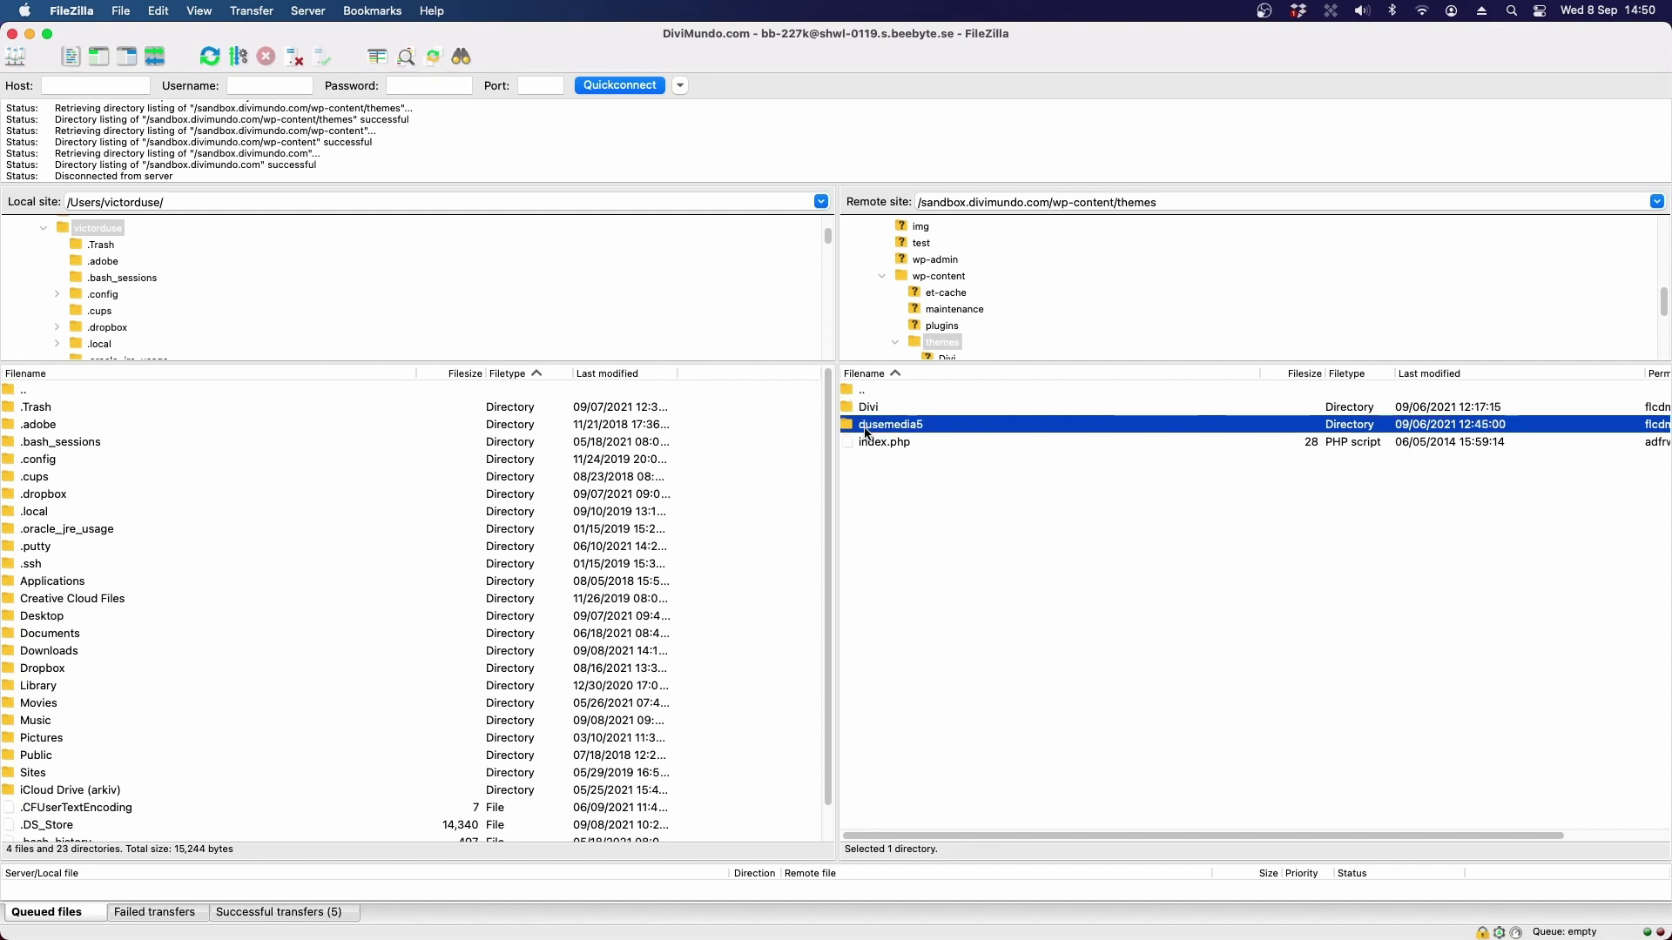
double_click(981, 427)
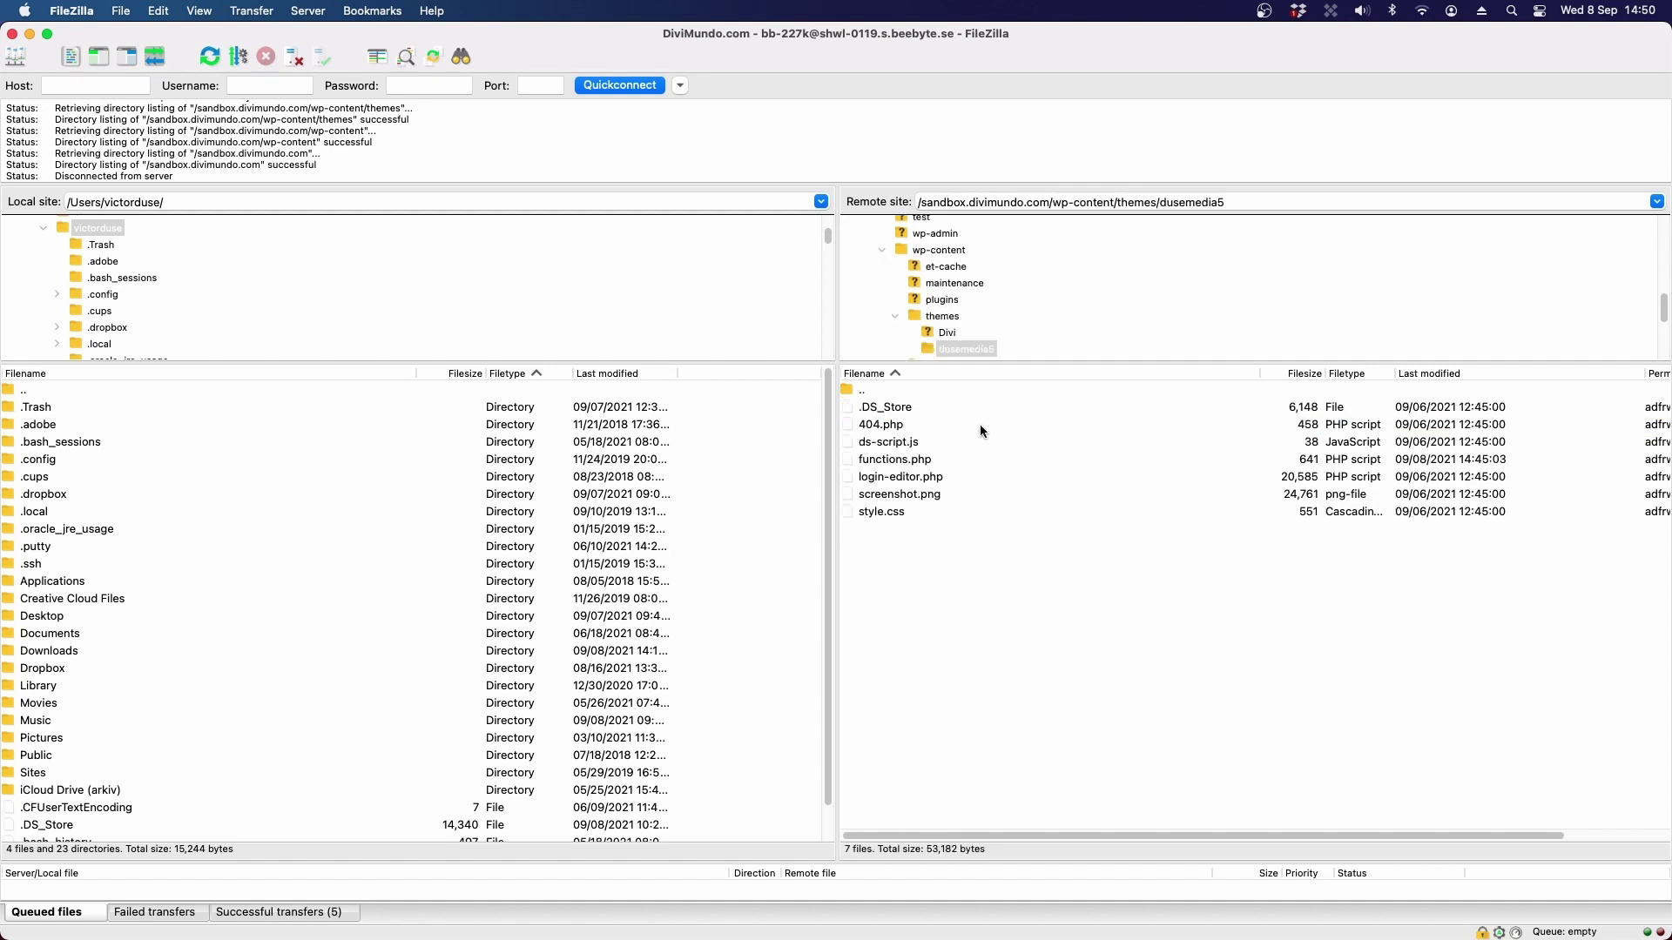
left_click(895, 463)
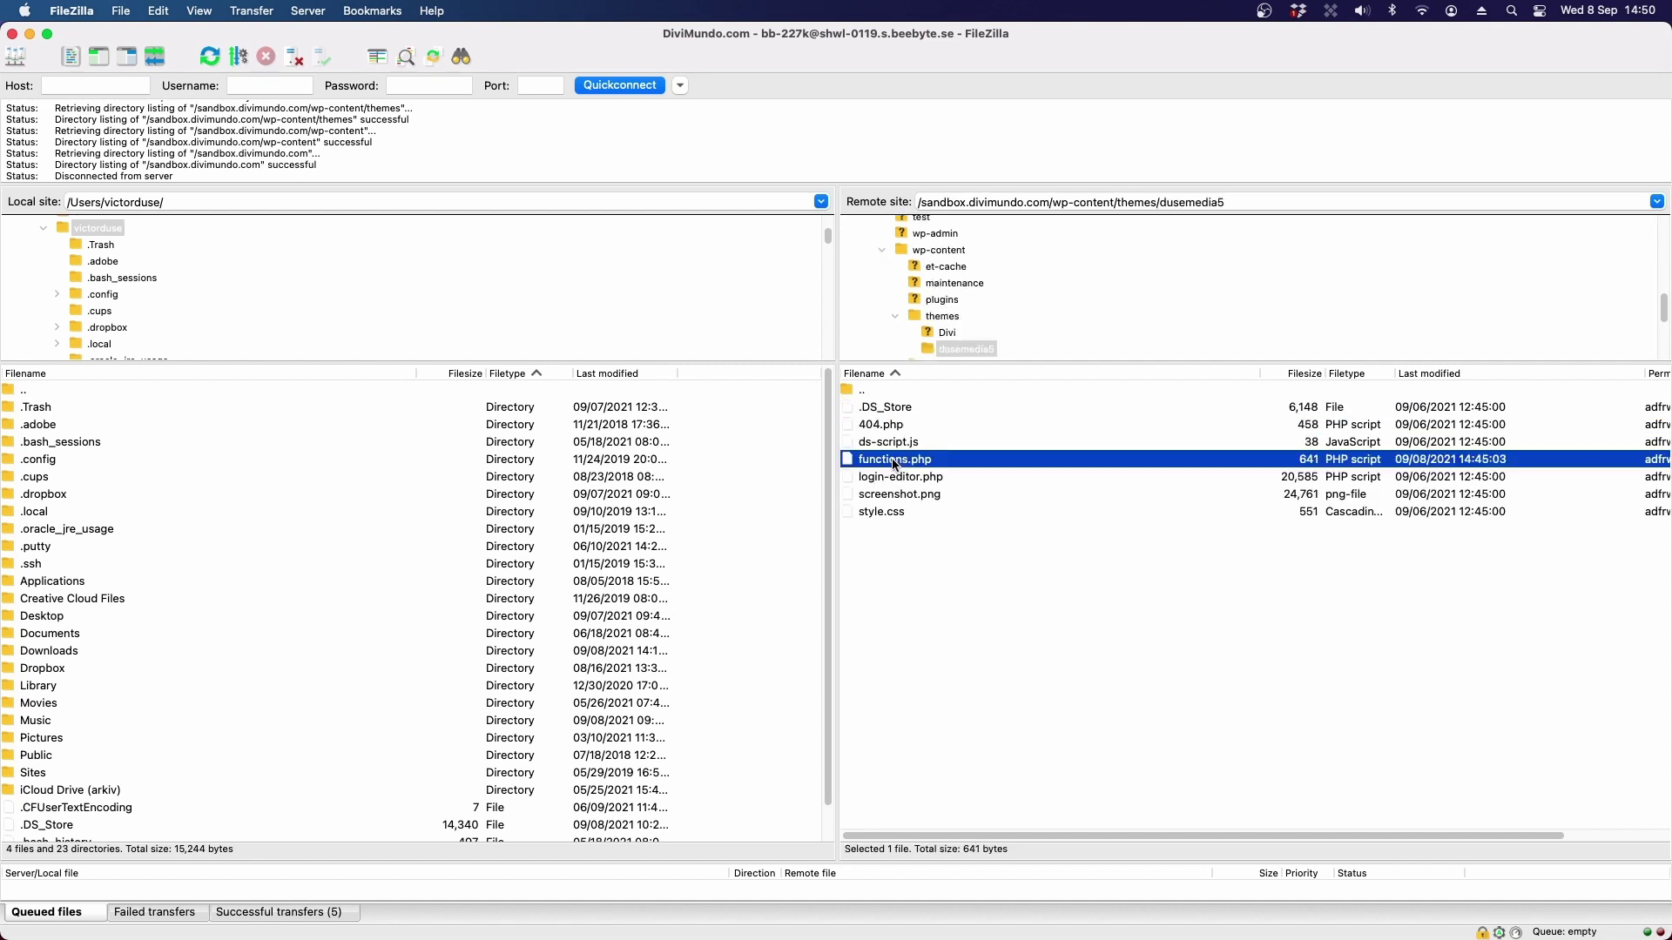
right_click(896, 465)
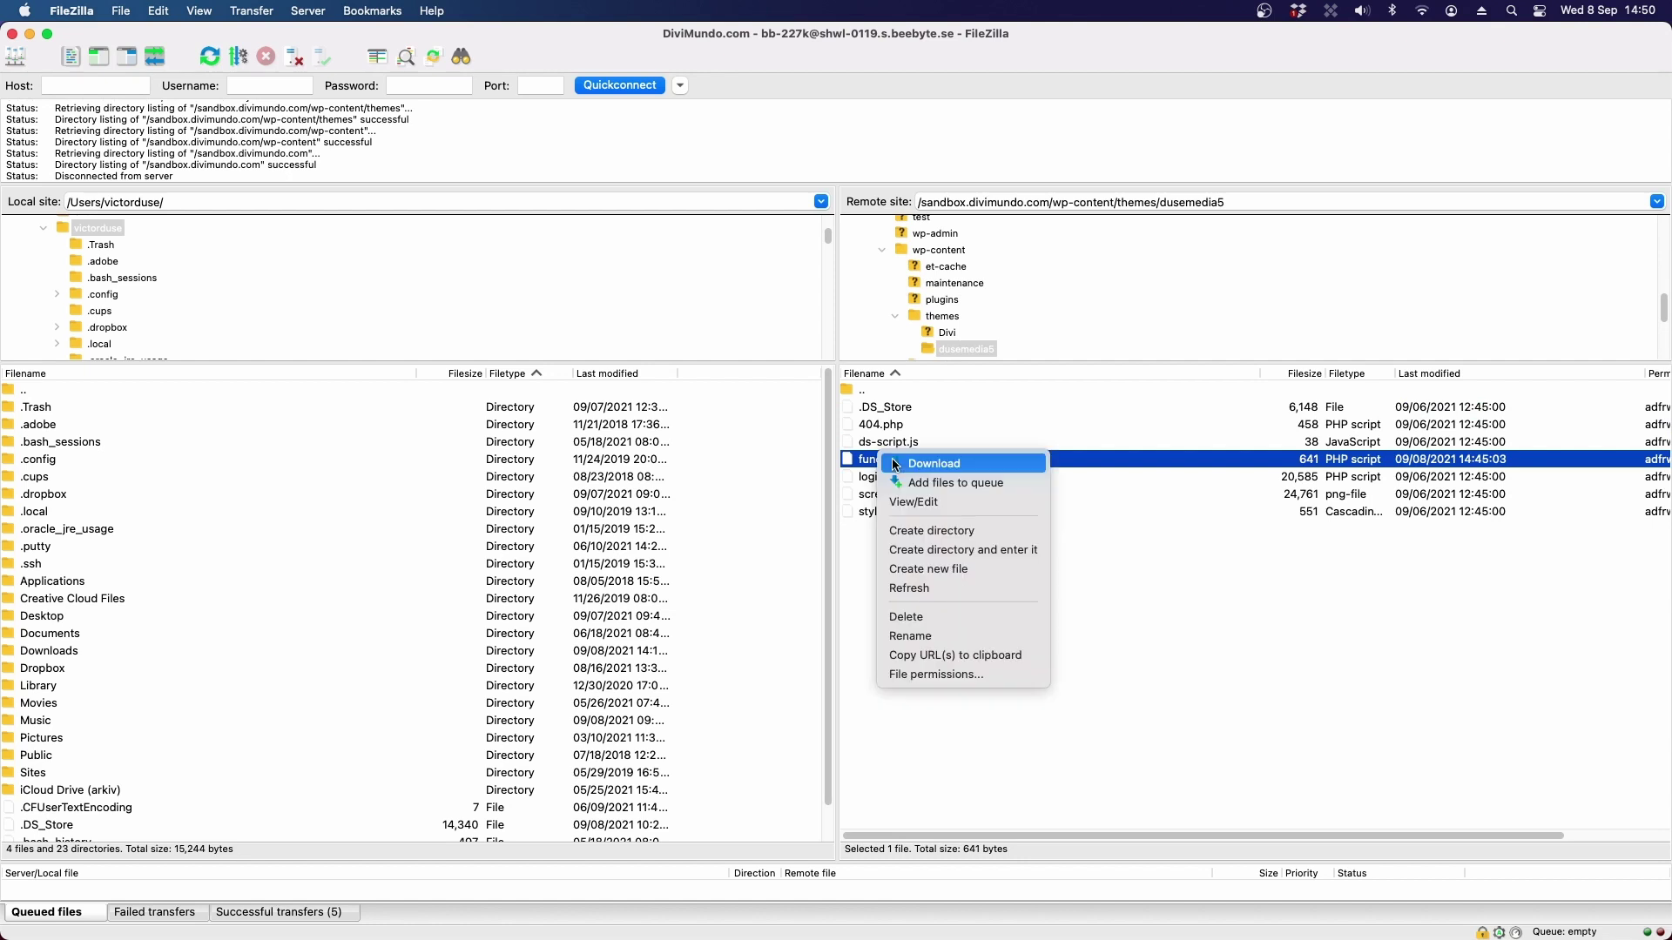
left_click(970, 498)
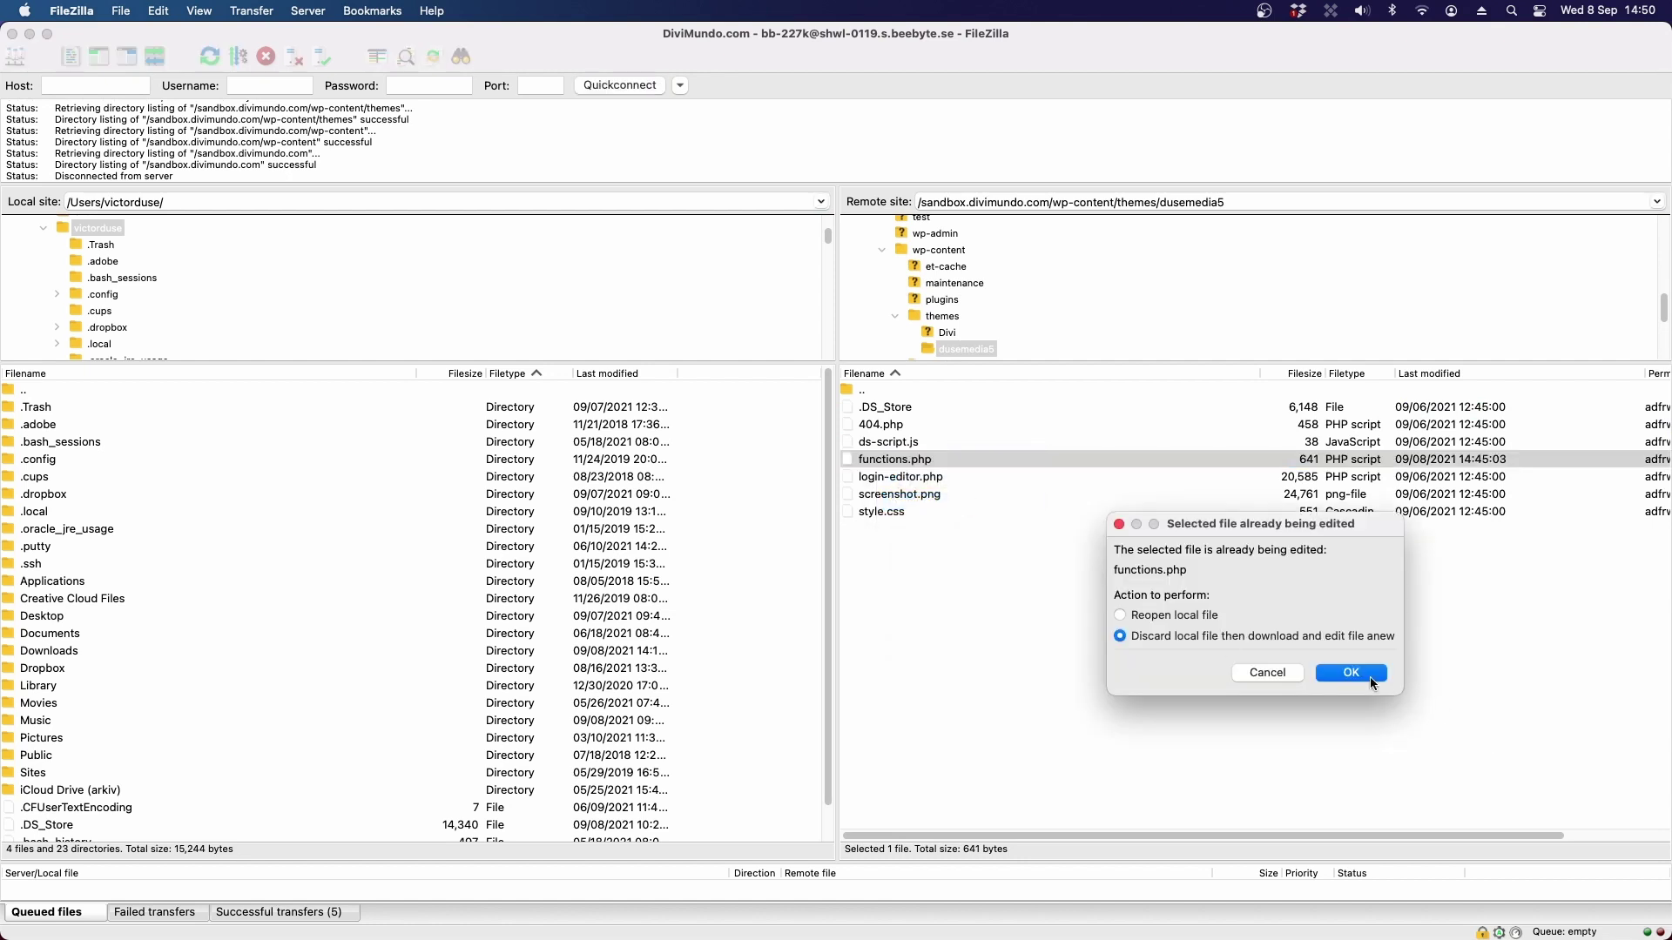
left_click(1369, 676)
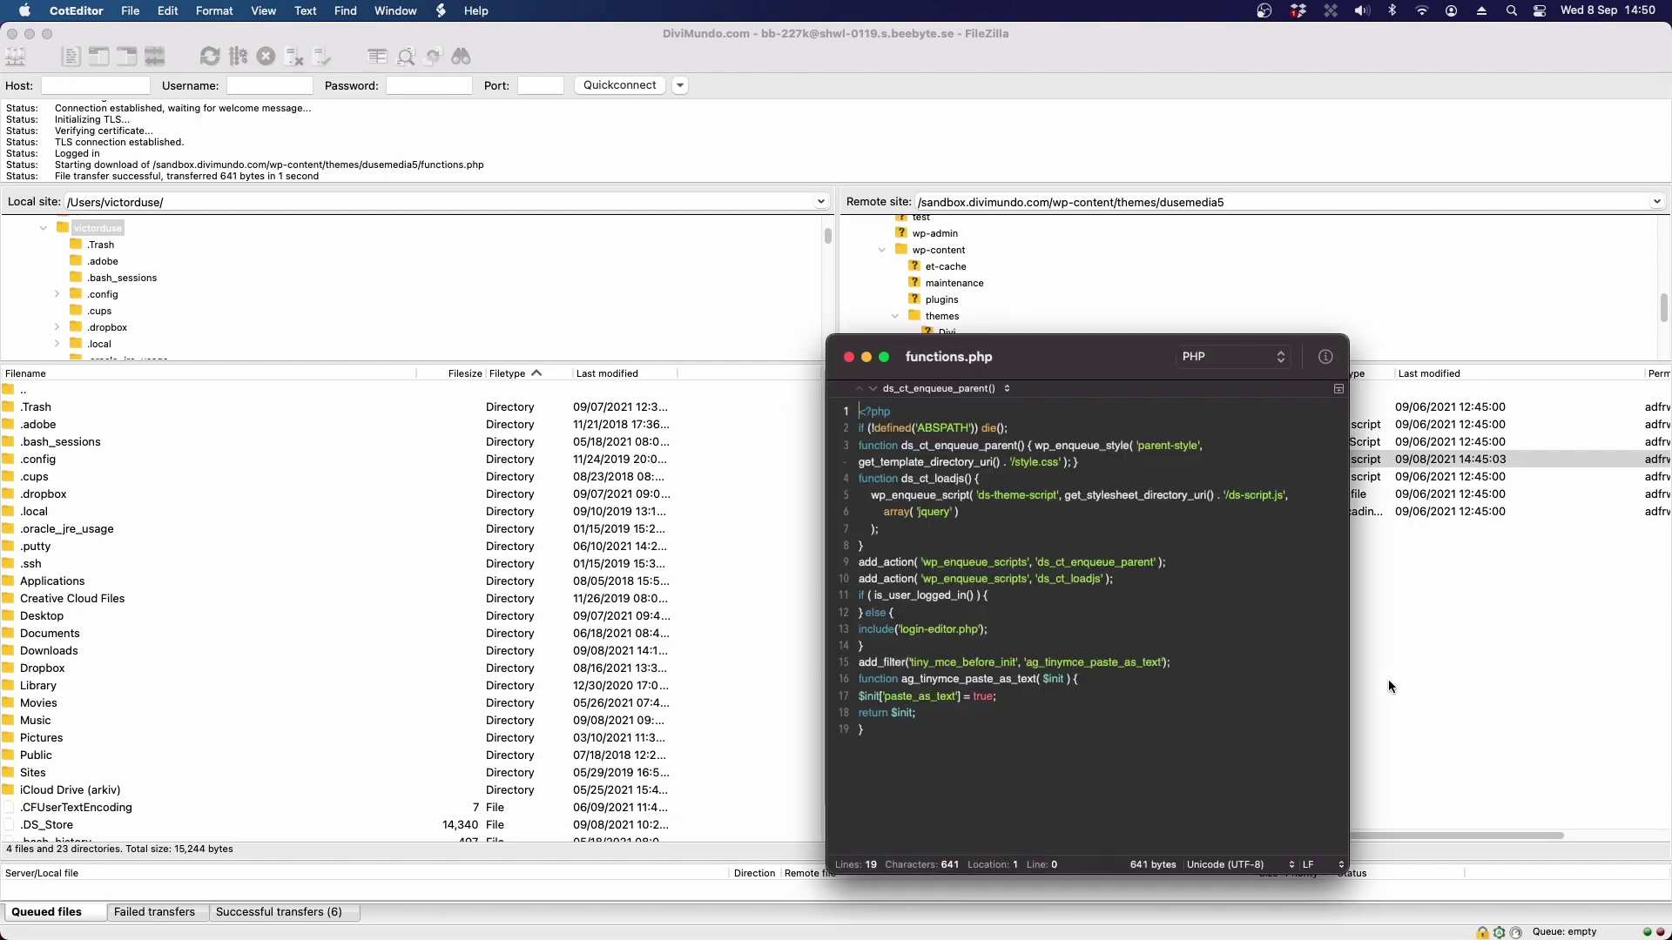
Paste the copied year shortcode snippet below the last line of functions.php, save the file and upload it to the server.
left_click(1091, 754)
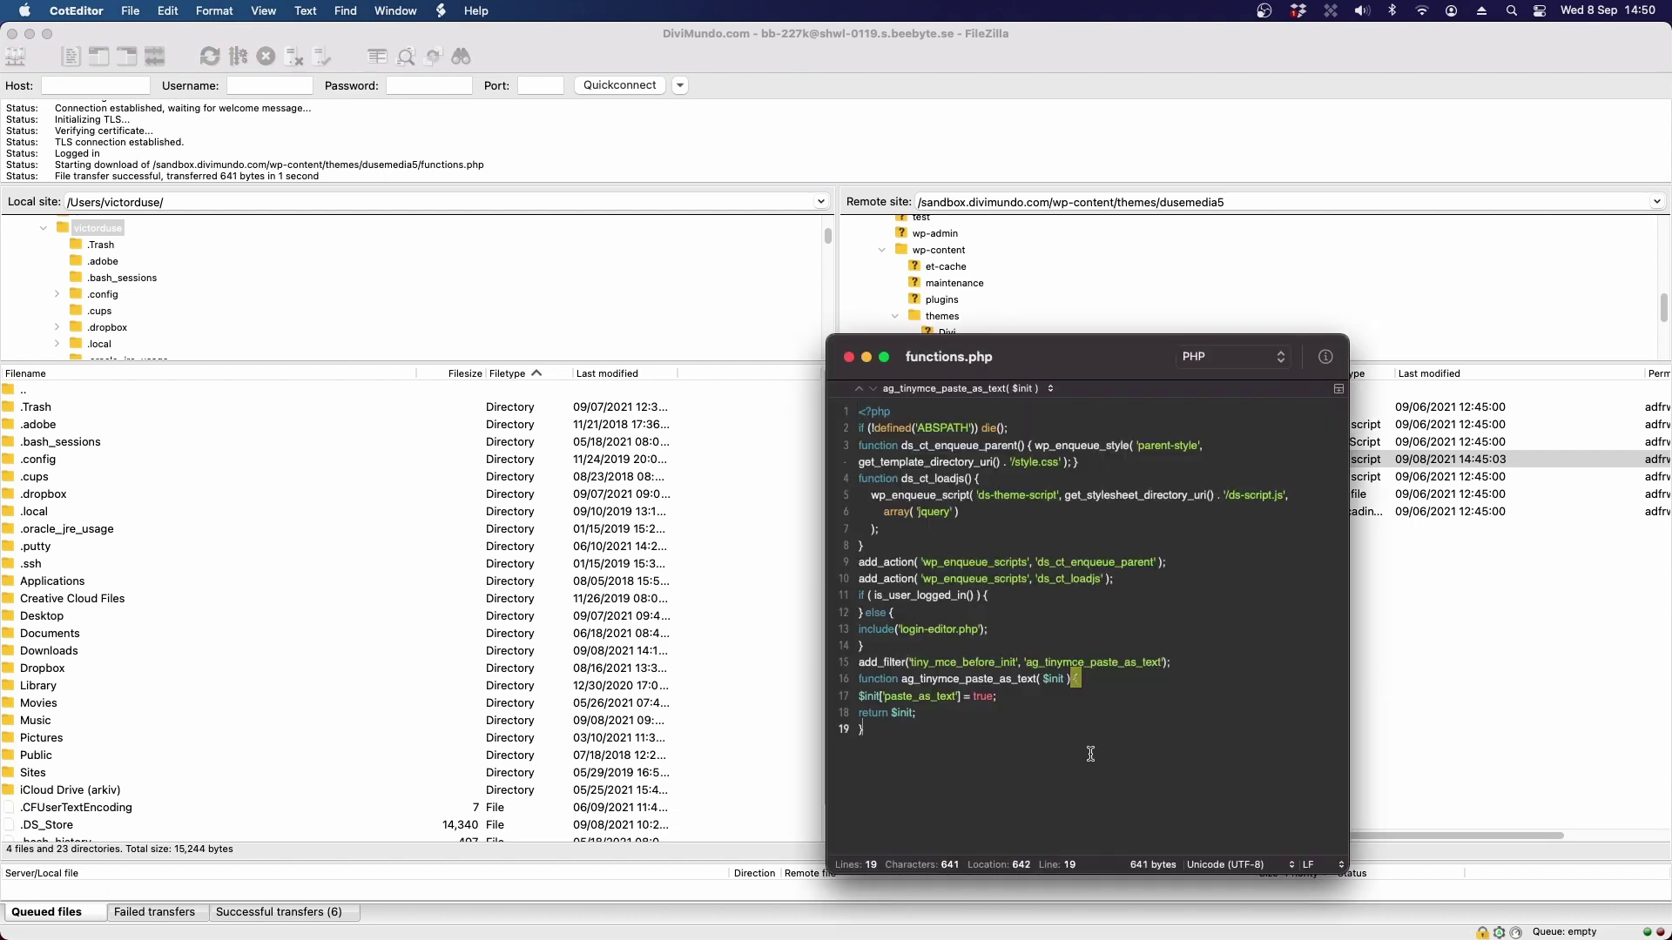
key("Return")
key("Return")
key("super+v")
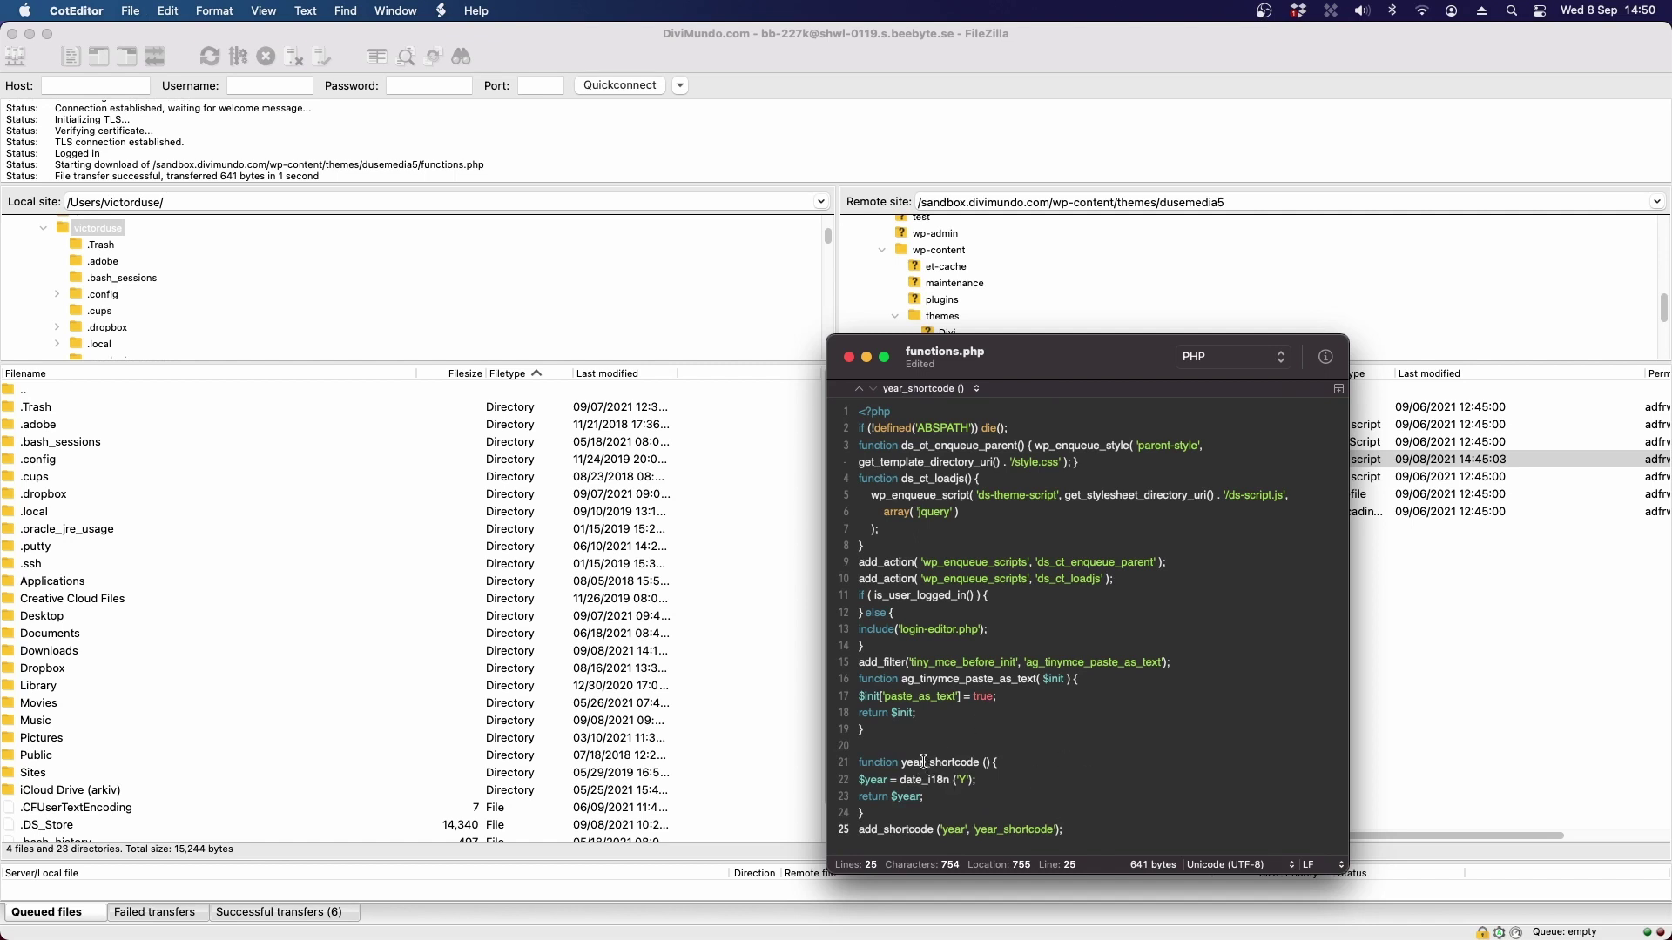
left_click(849, 358)
left_click(1028, 579)
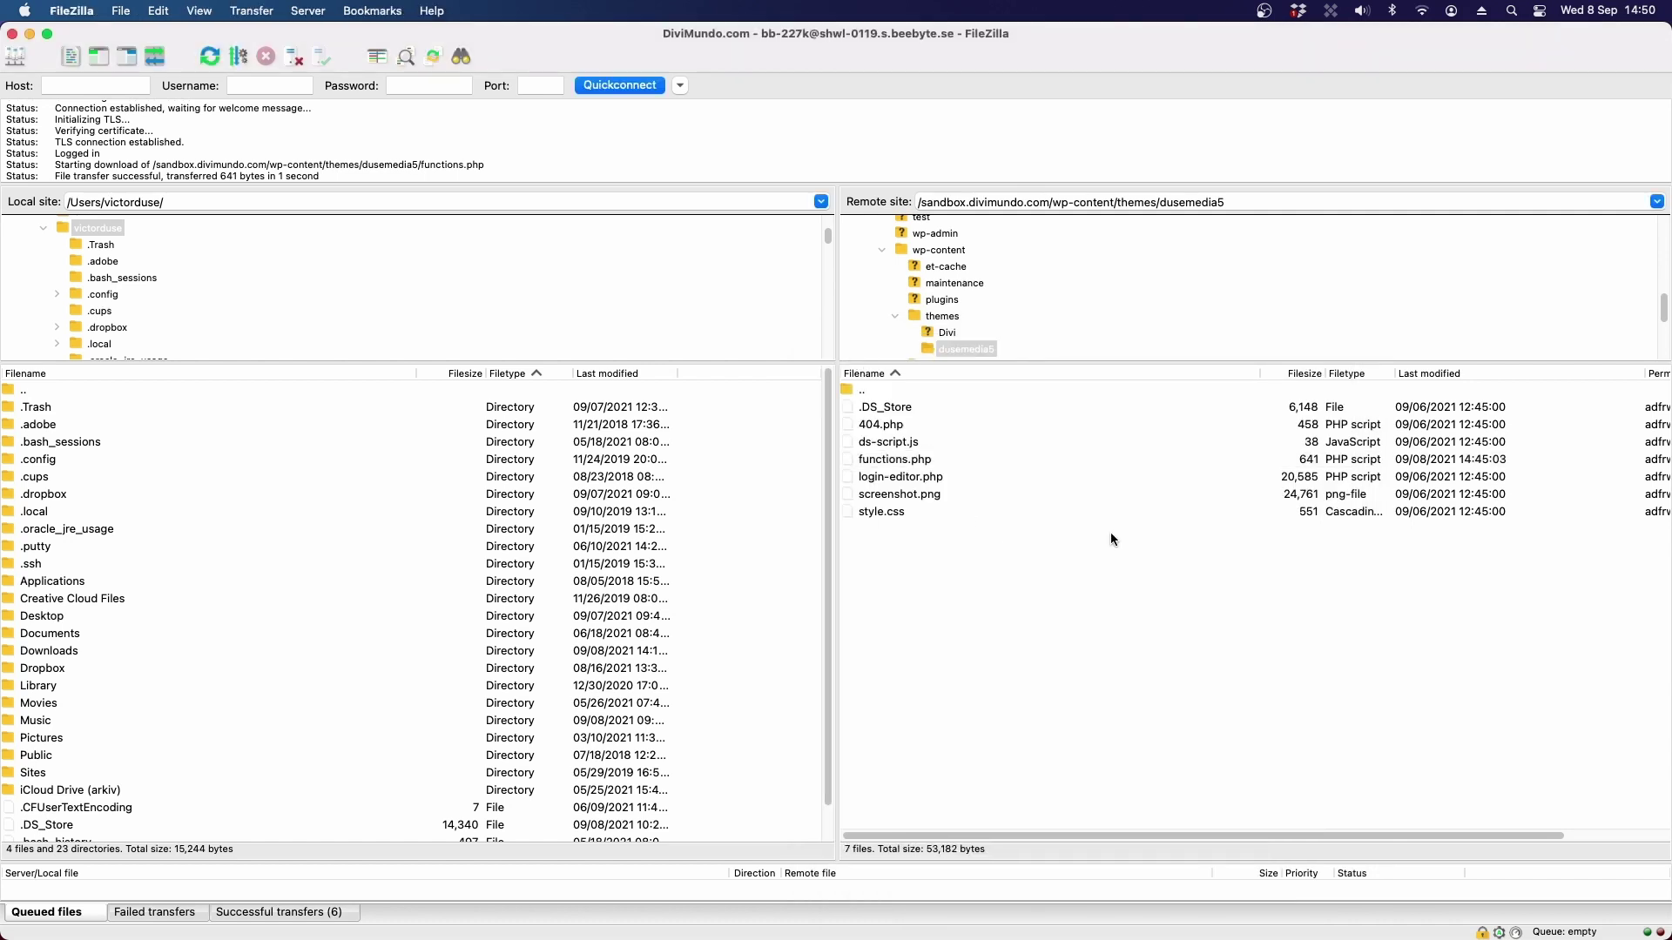
left_click(998, 557)
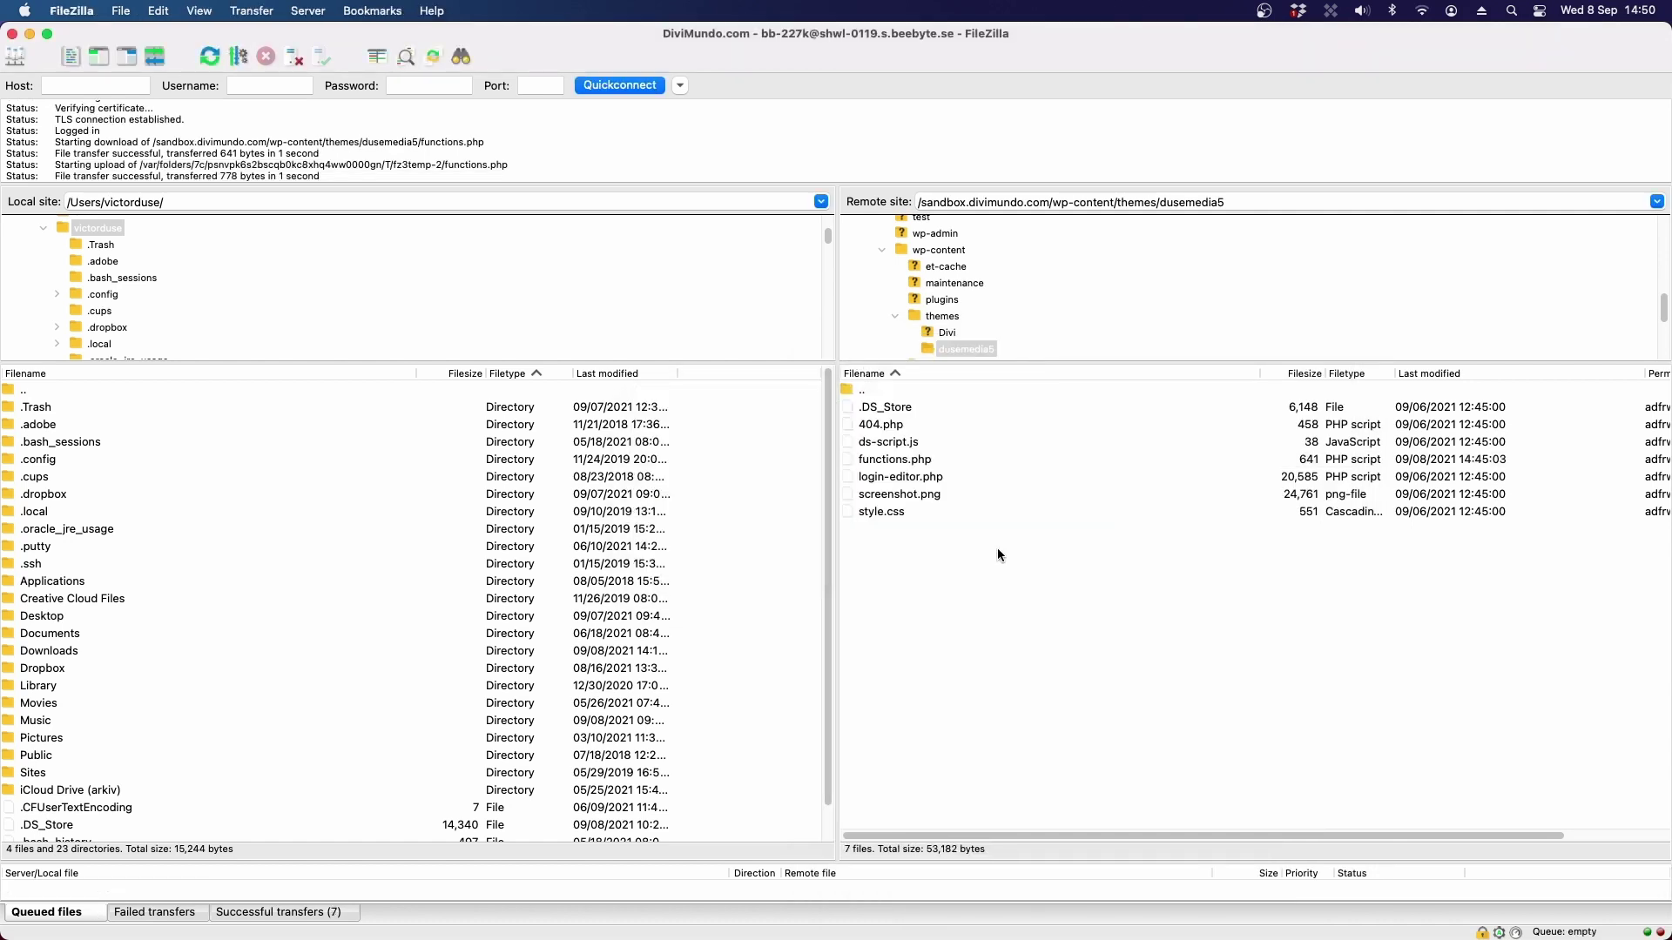
Switch back to the browser, open the WordPress Widgets page and expand Footer Area #1.
key("super+Tab")
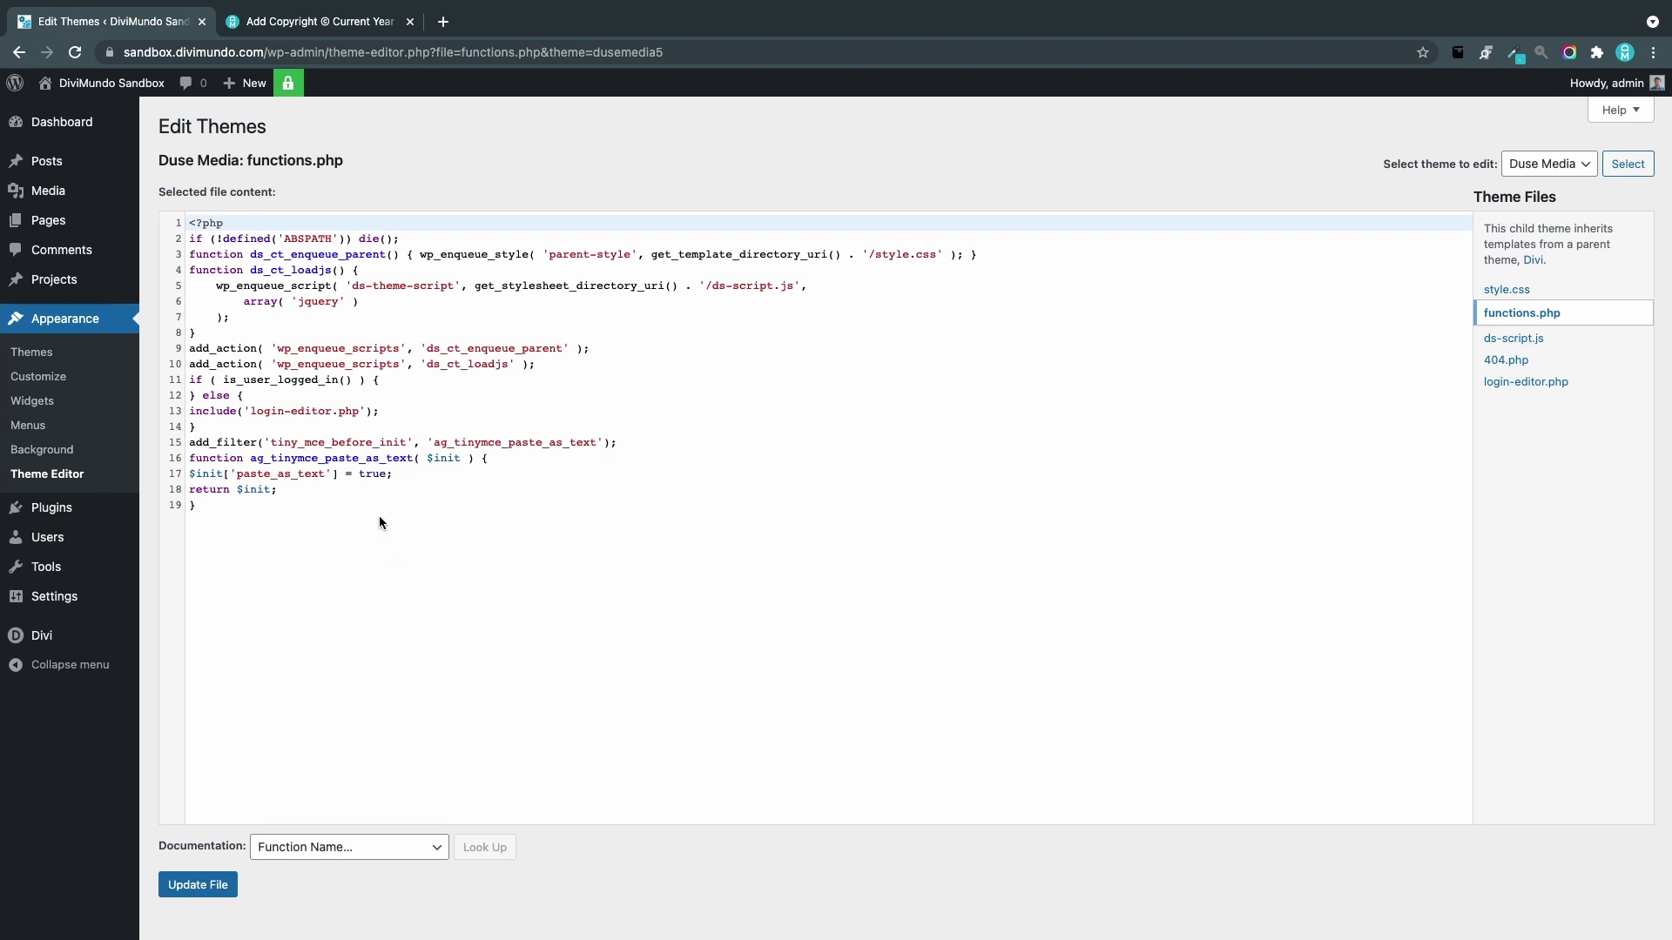
left_click(49, 404)
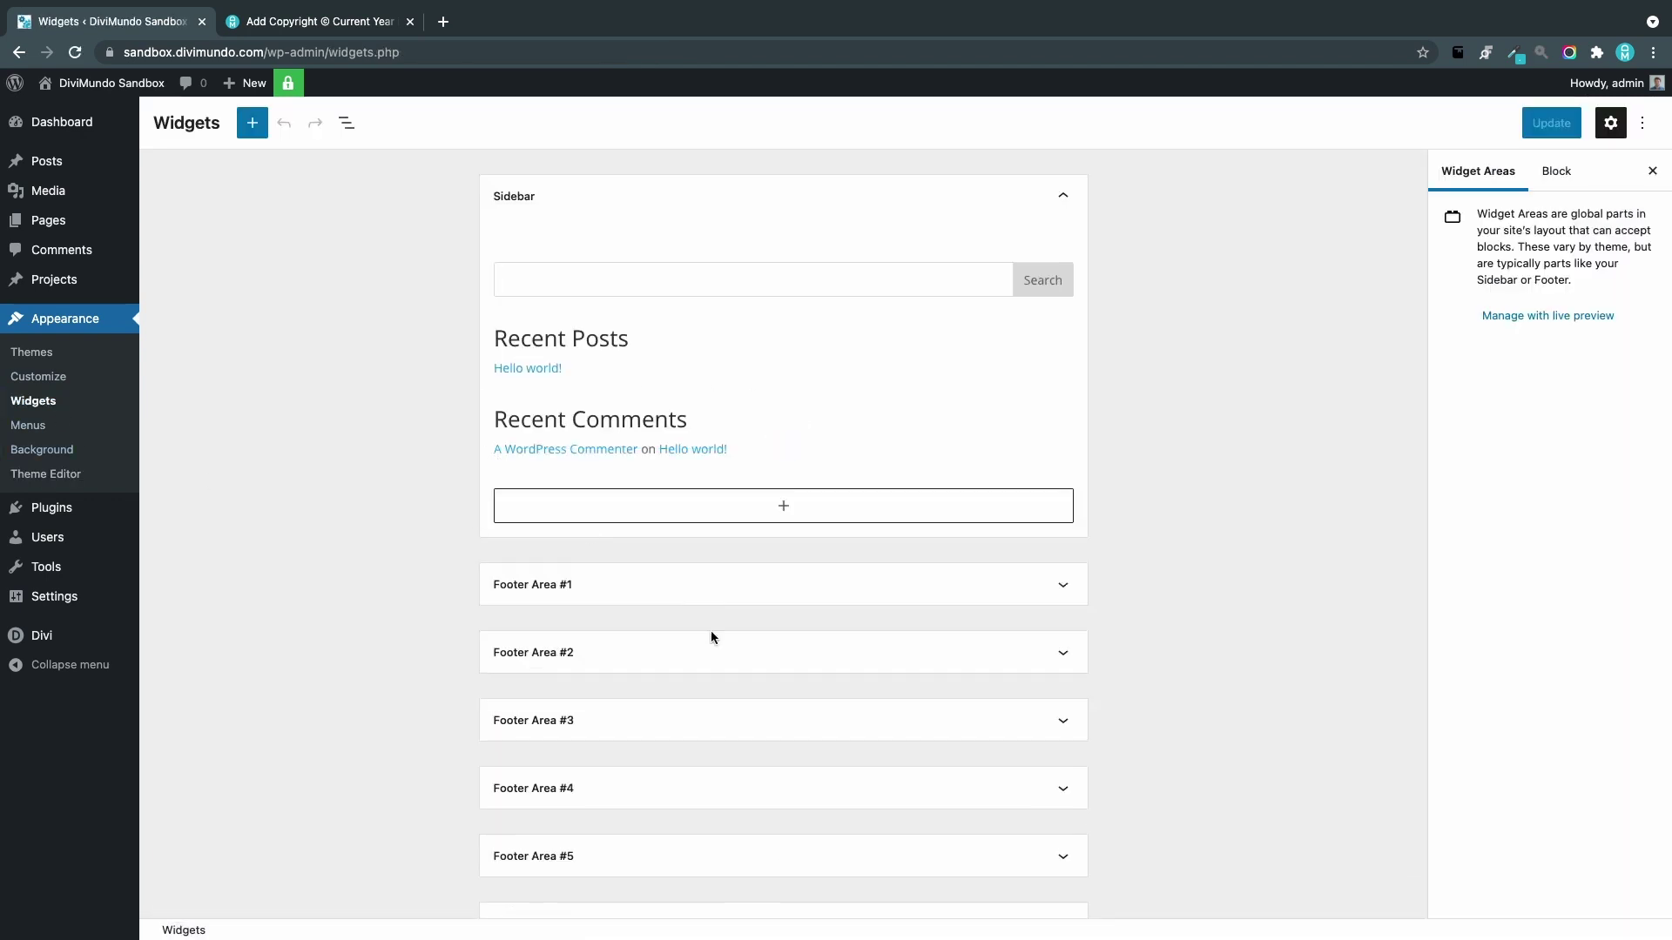
scroll(709, 634, "down", 2)
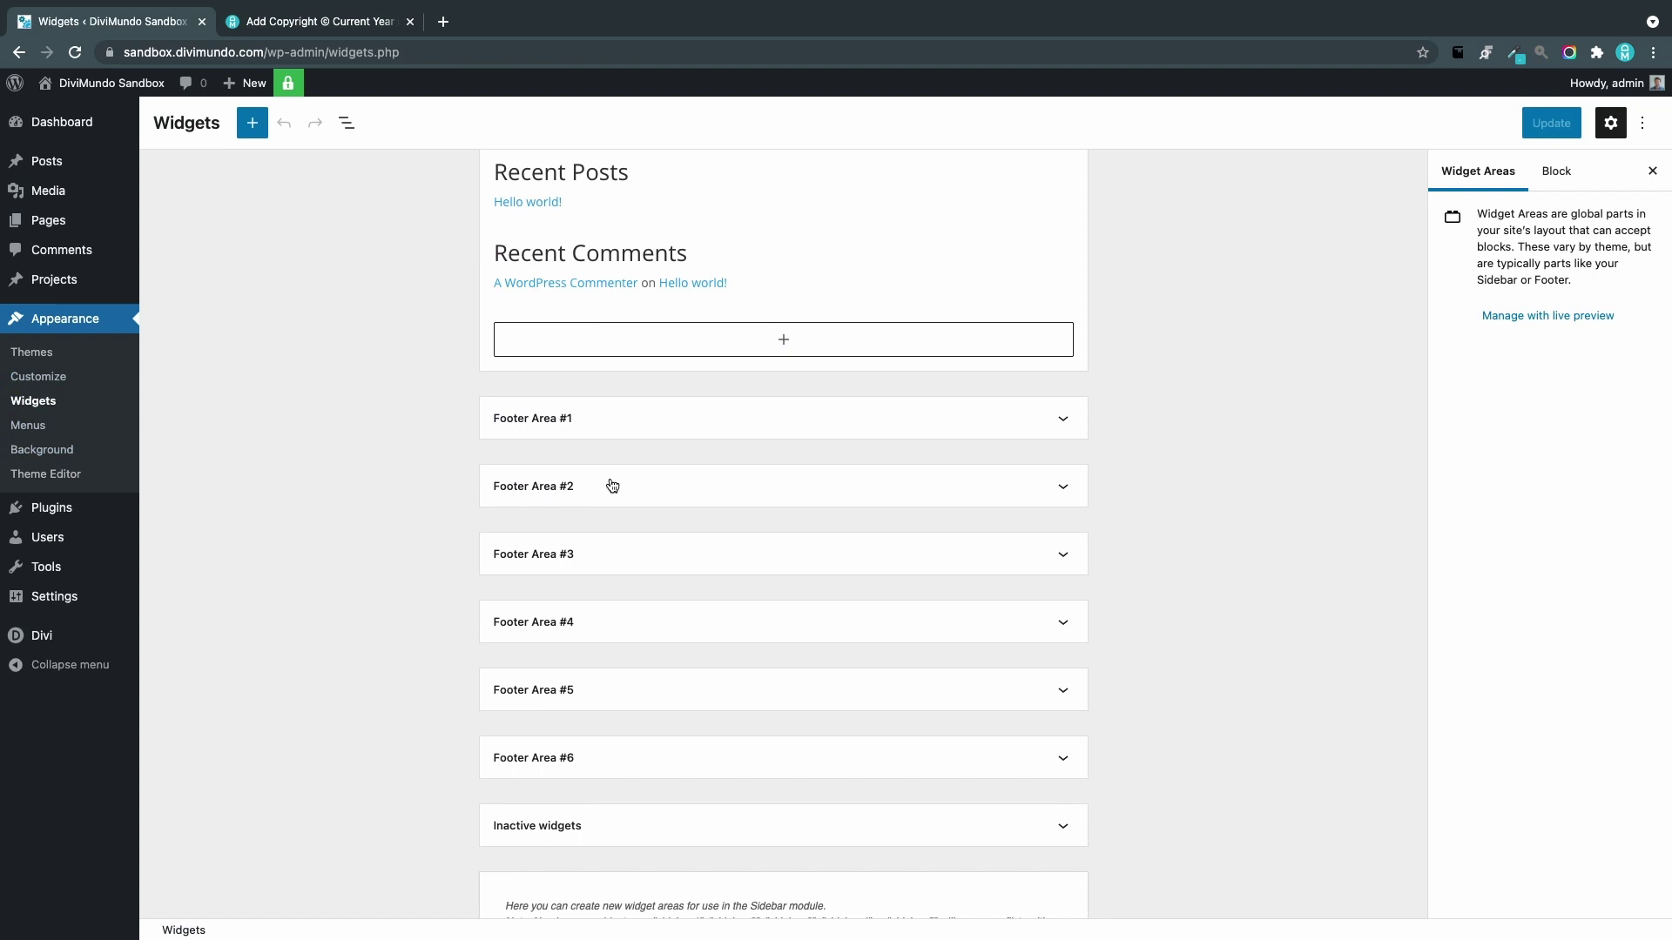
left_click(612, 422)
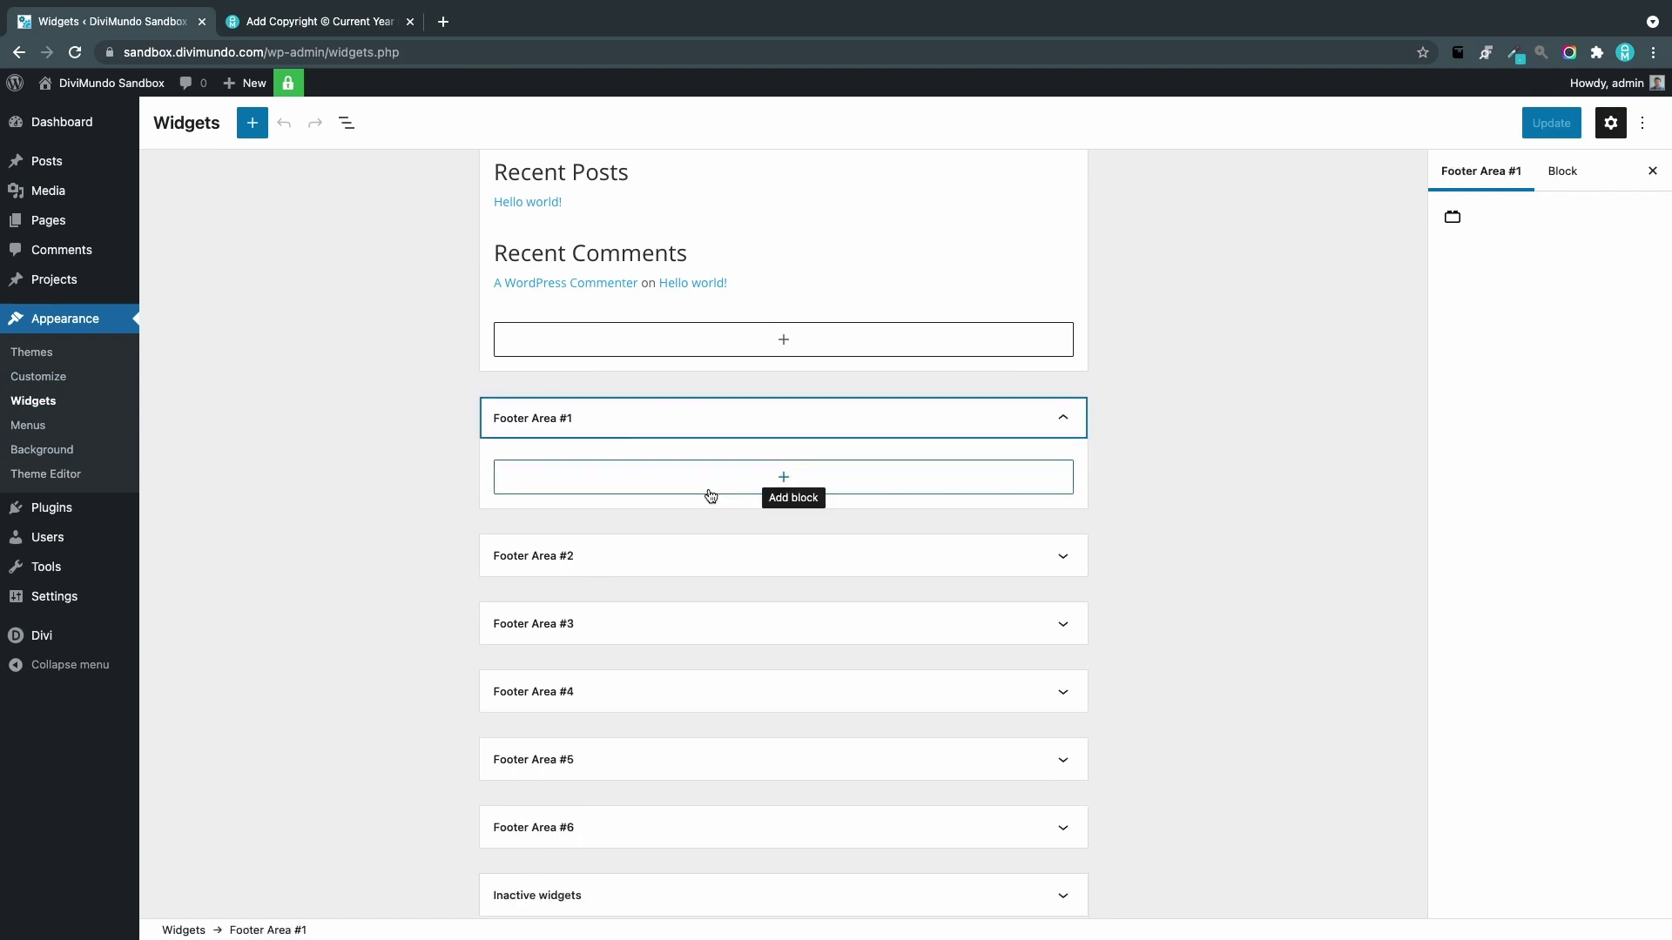
Open the Divi Theme Customizer, bring the preview's footer into view, and open the Footer Area #1 widgets.
mouse_move(45, 640)
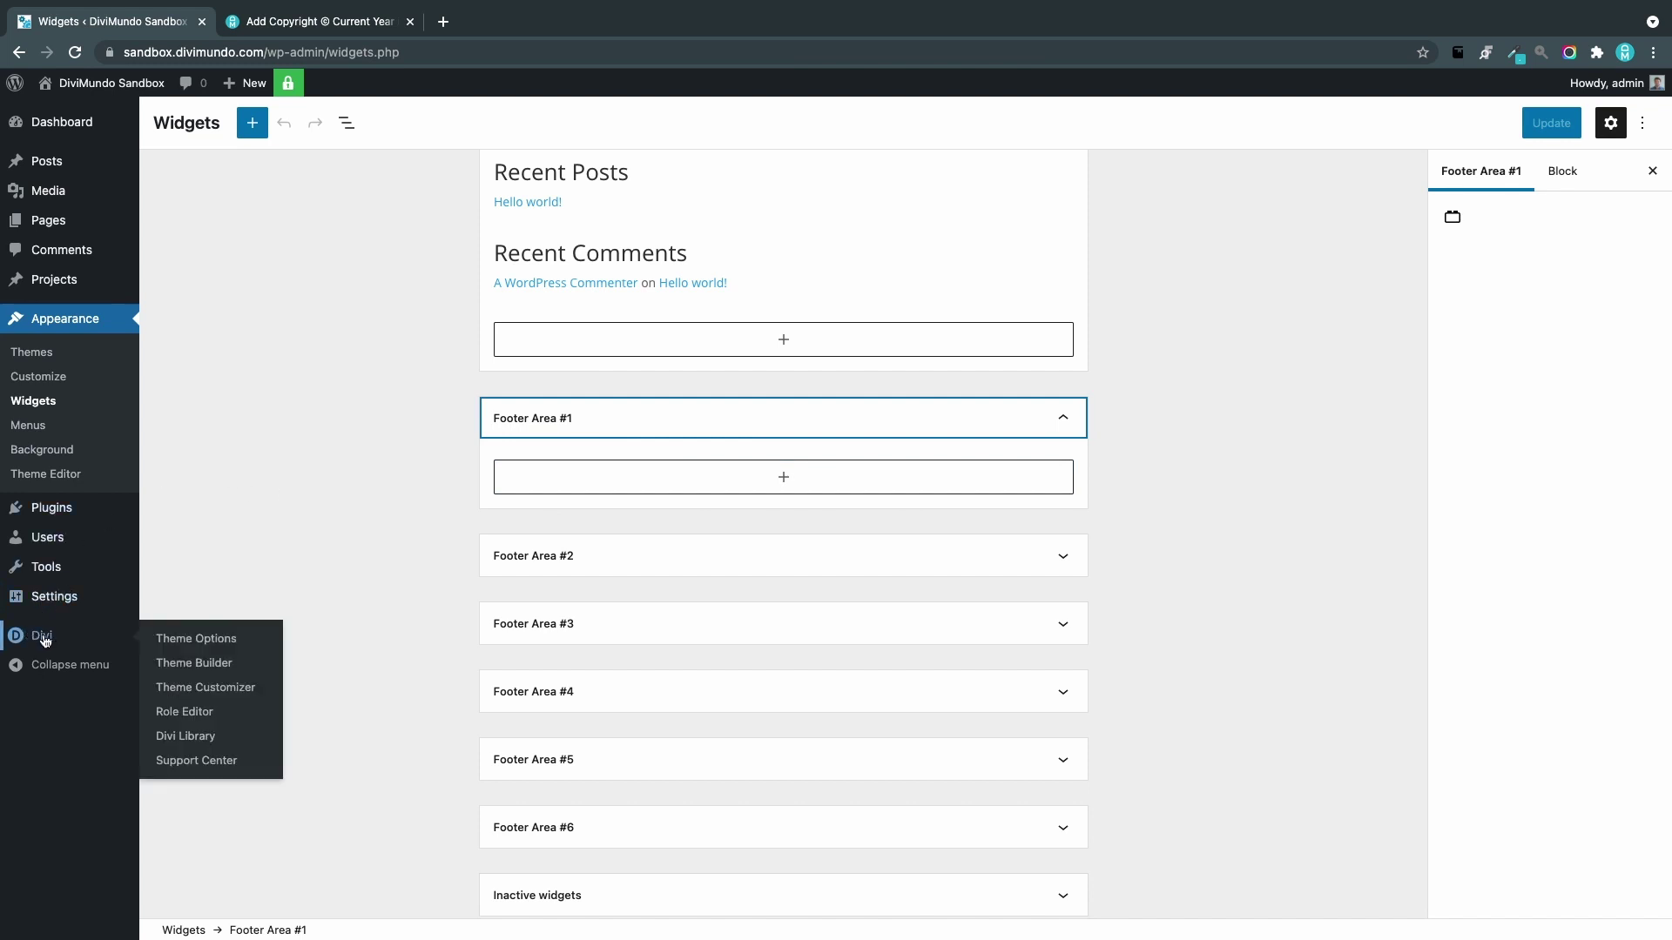
left_click(217, 690)
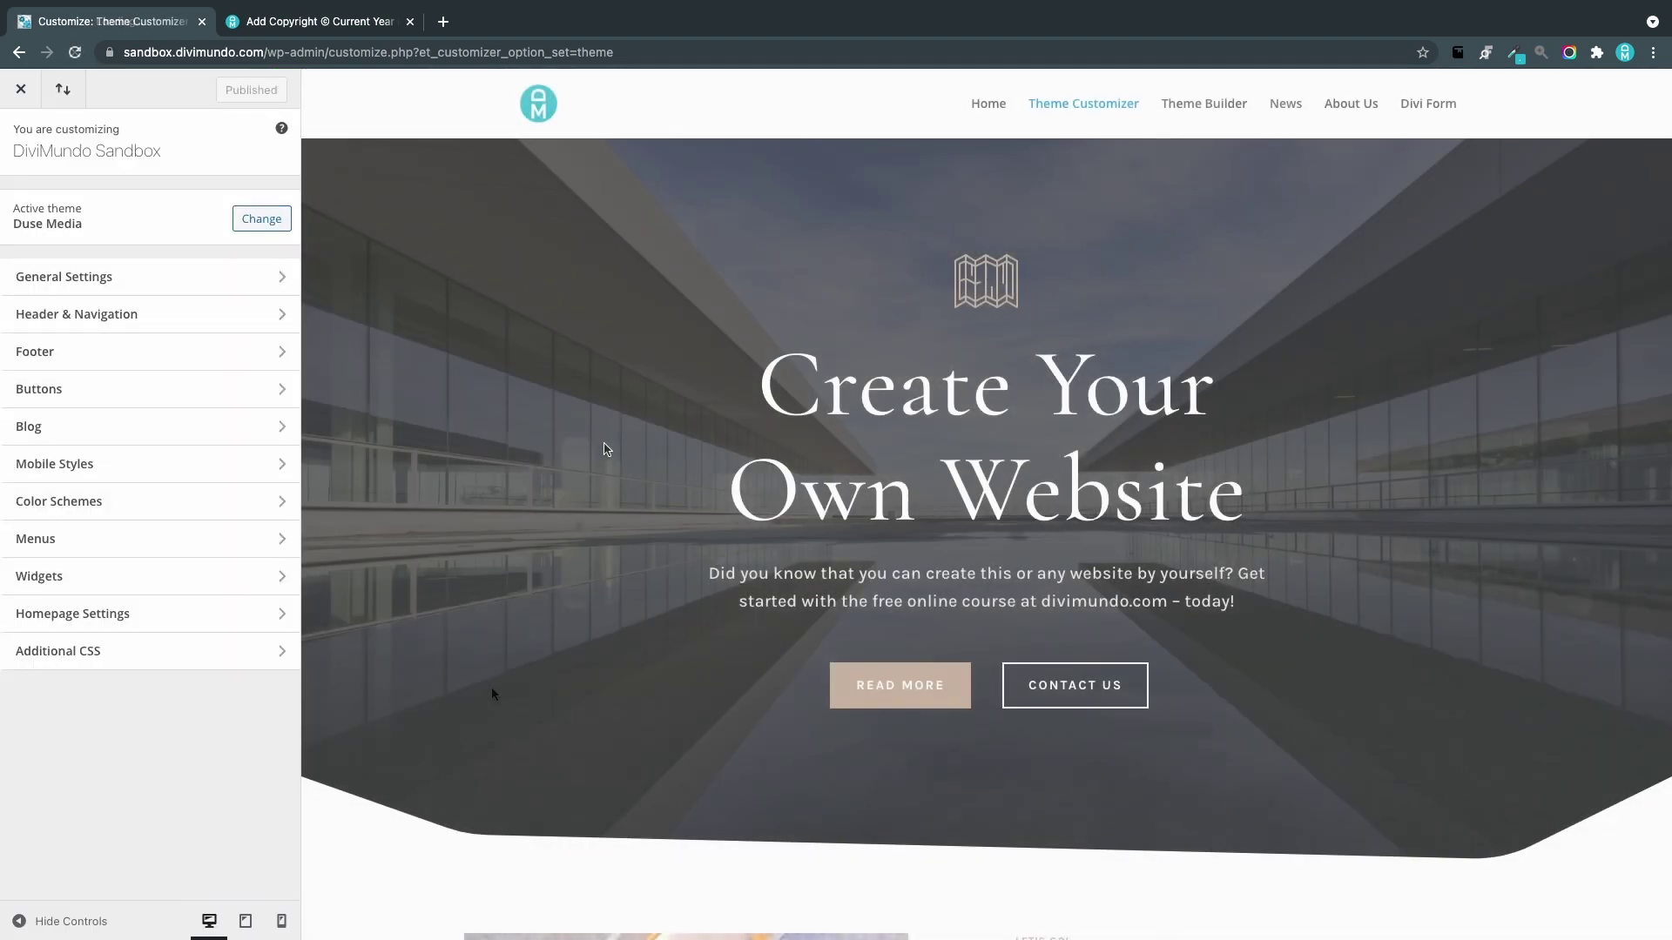
scroll(547, 561, "down", 20)
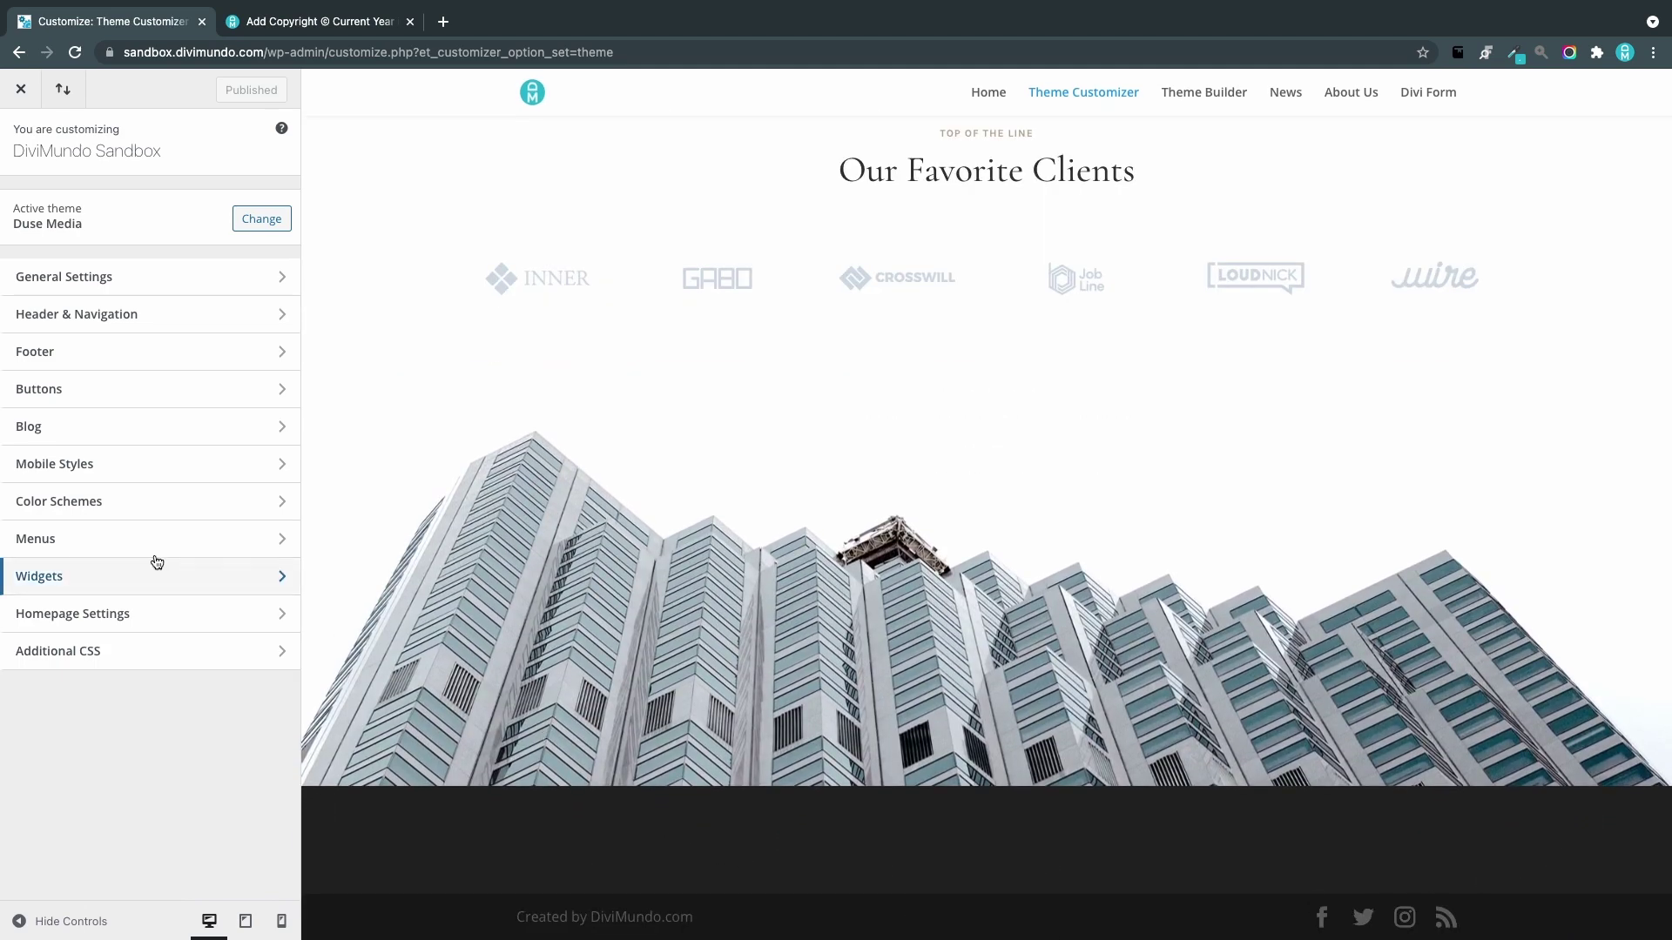
left_click(52, 570)
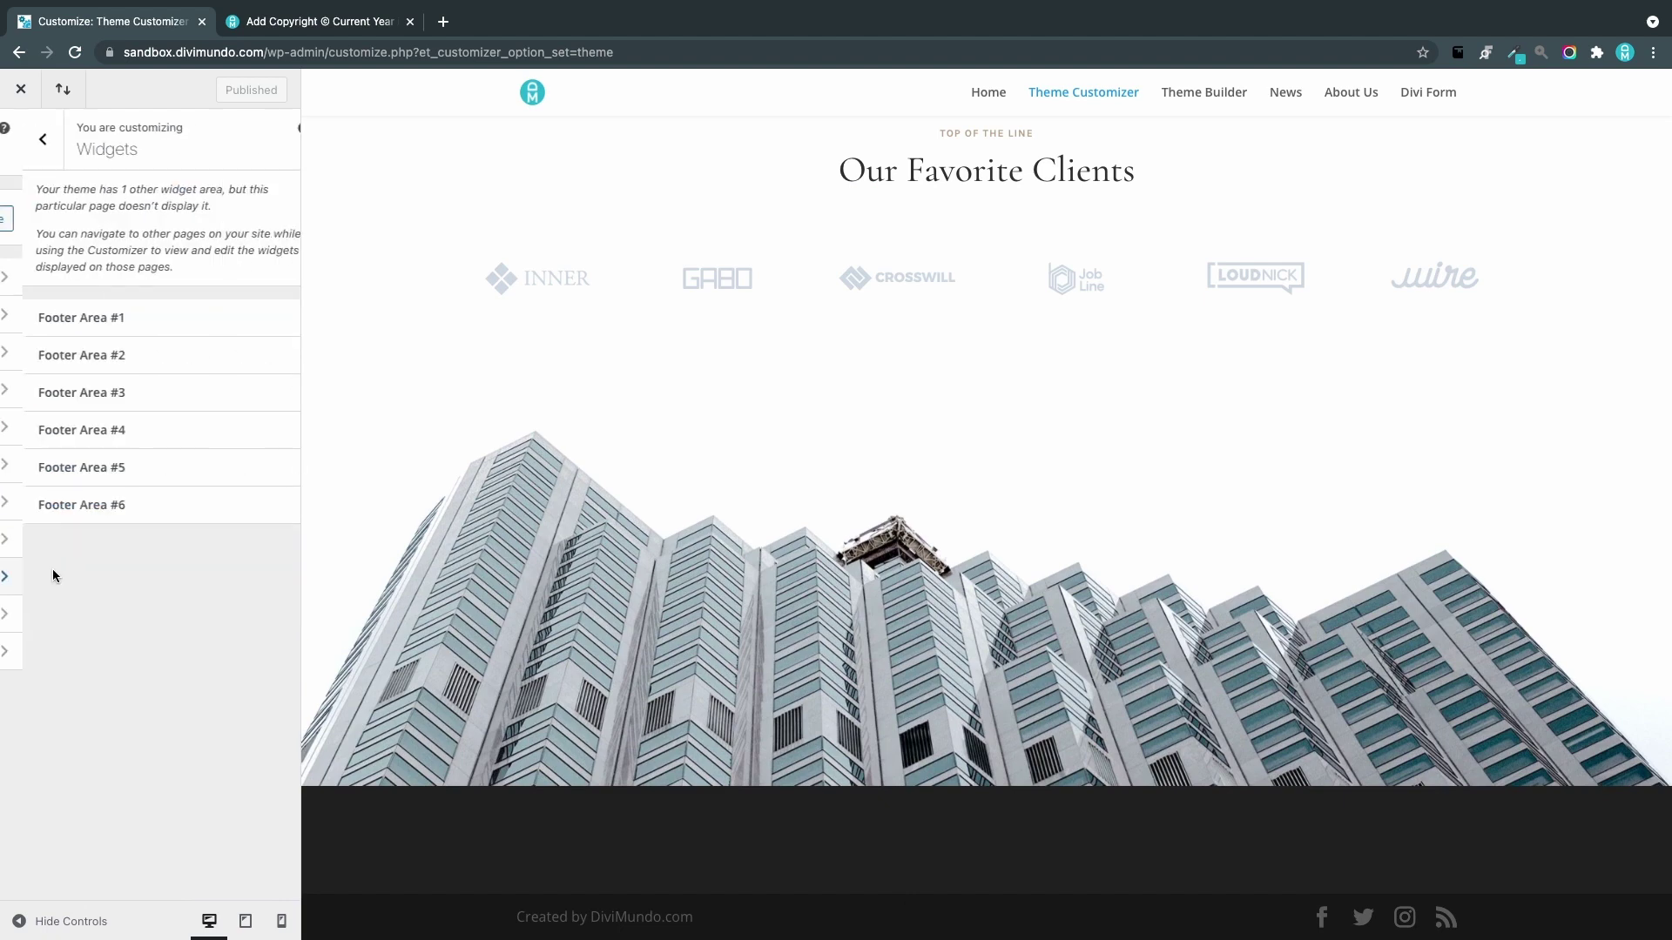
left_click(117, 321)
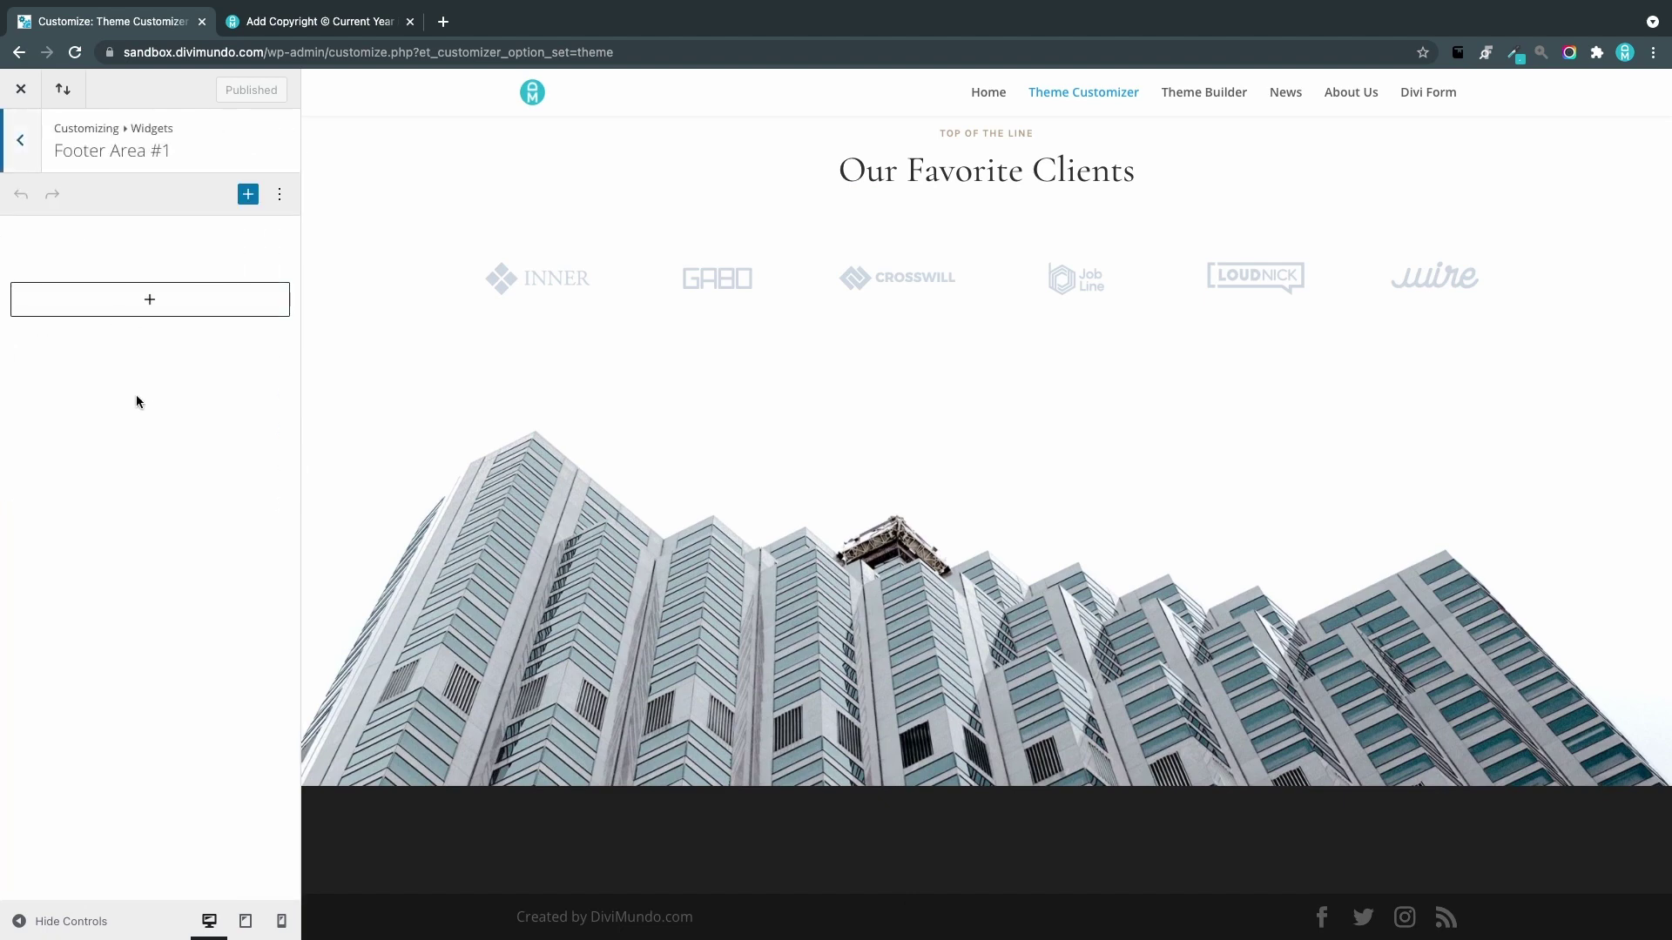
Copy the [year] shortcode from the article's Step 2 table and return to the Customizer.
left_click(332, 17)
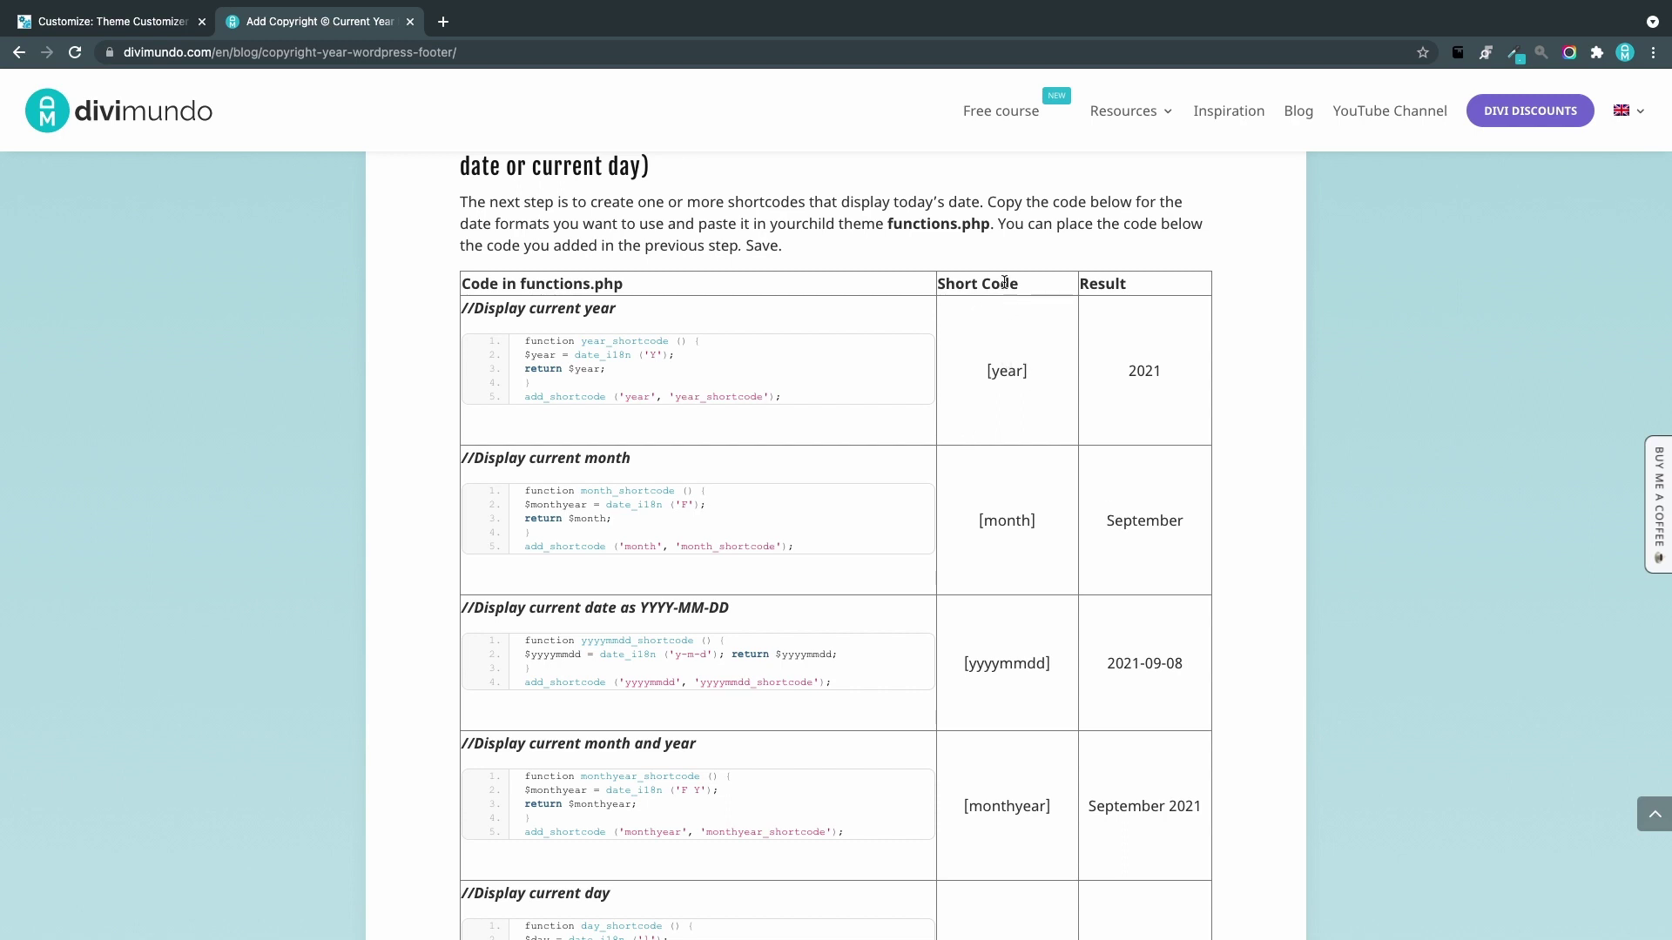
left_click_drag(1040, 369, 983, 371)
key("super+c")
left_click(162, 24)
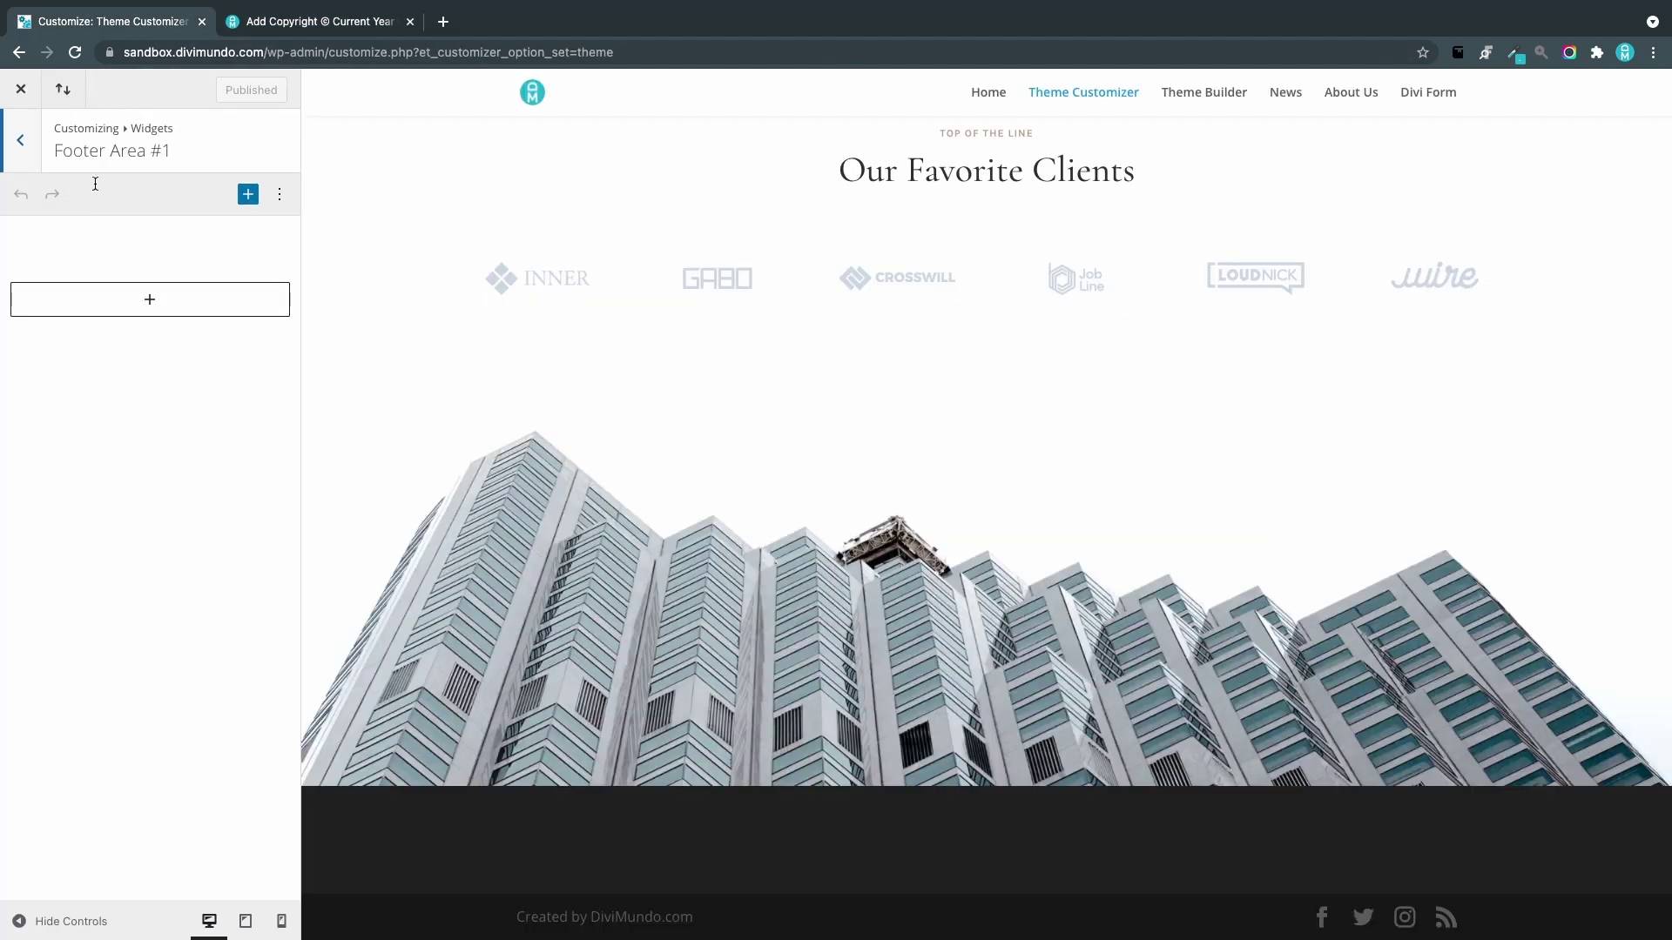
Add a Paragraph block to Footer Area #1 containing the copied [year] shortcode followed by the placeholder text "sfsfdsf".
left_click(149, 299)
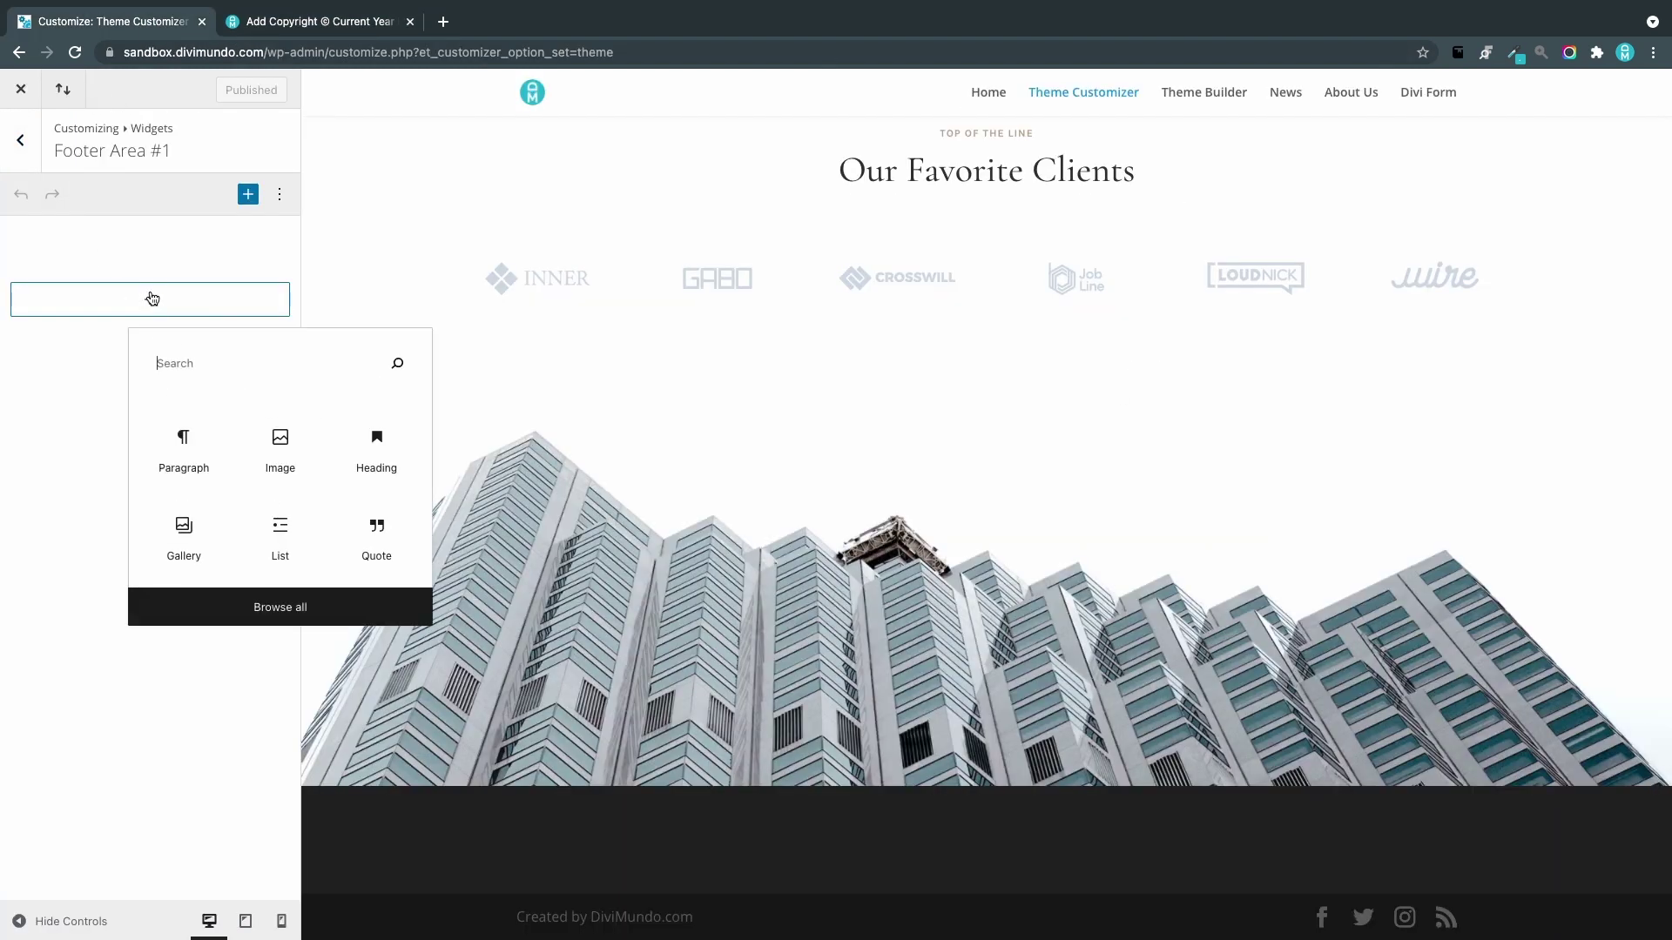
left_click(195, 455)
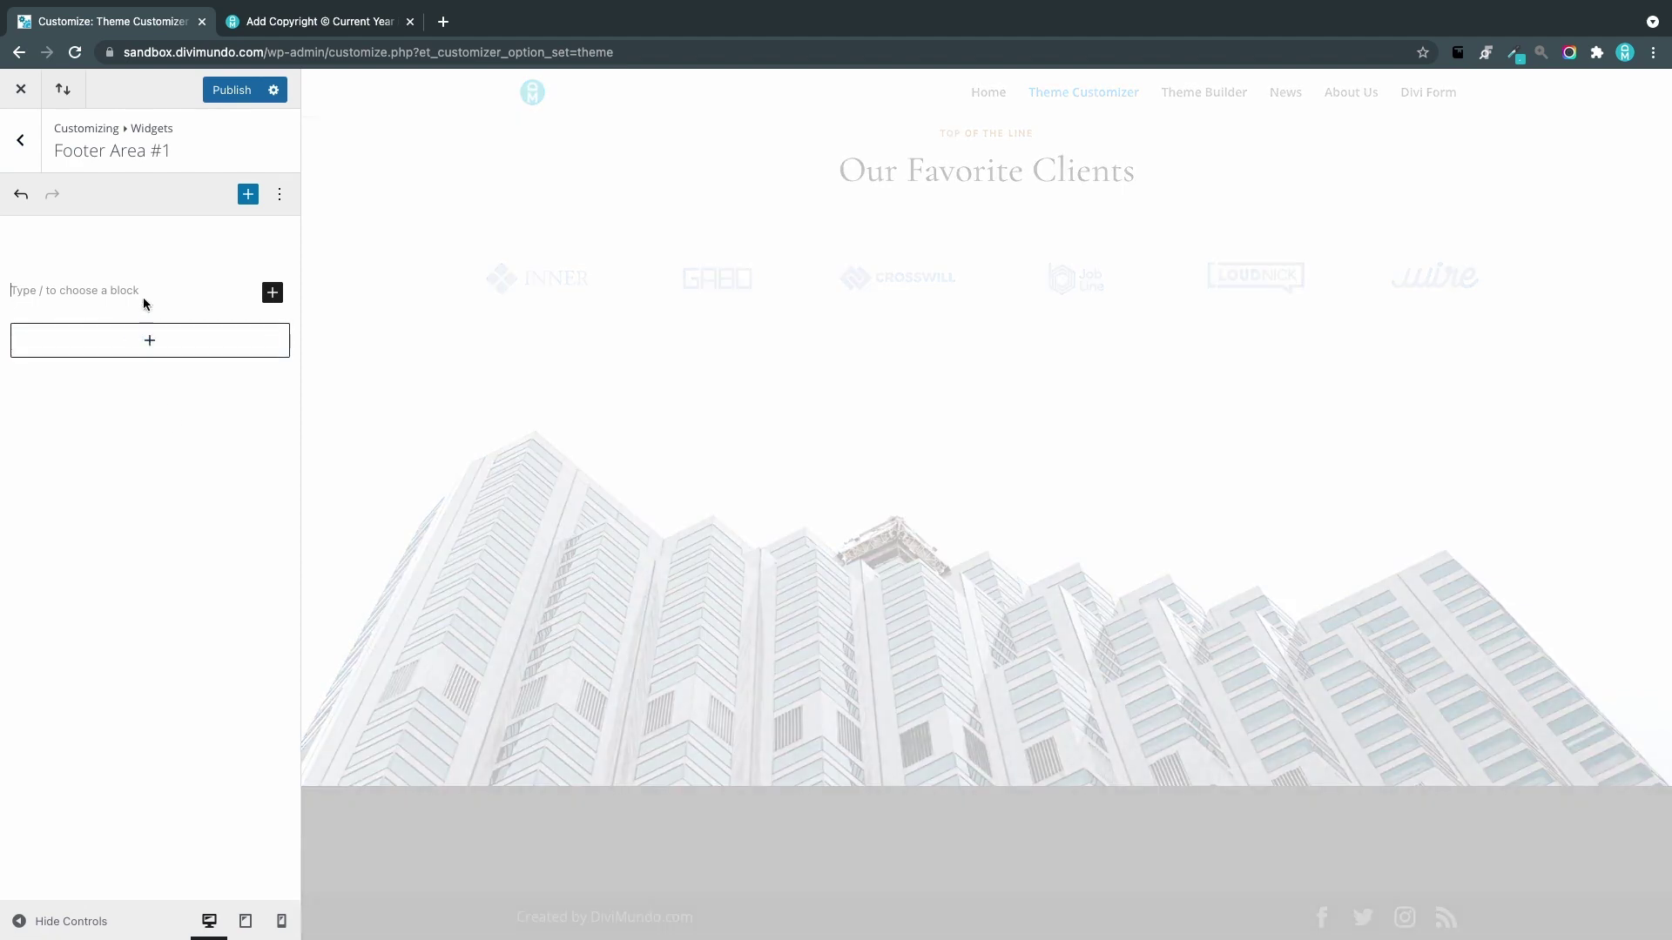
key("super+v")
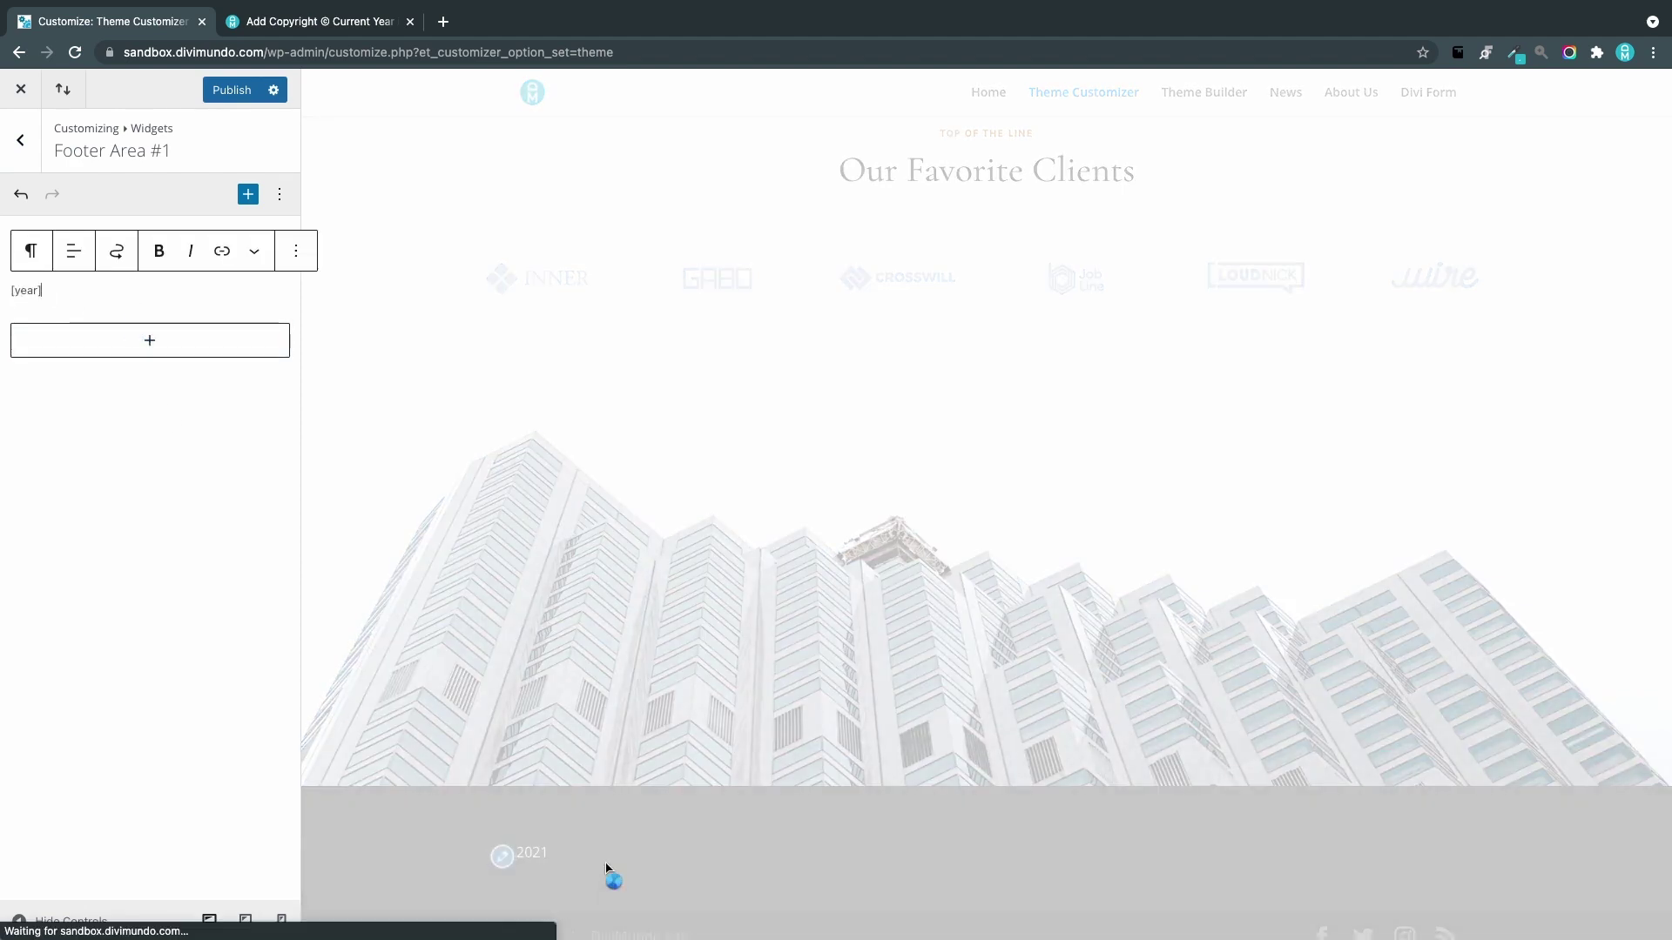
type("sfsfdsf")
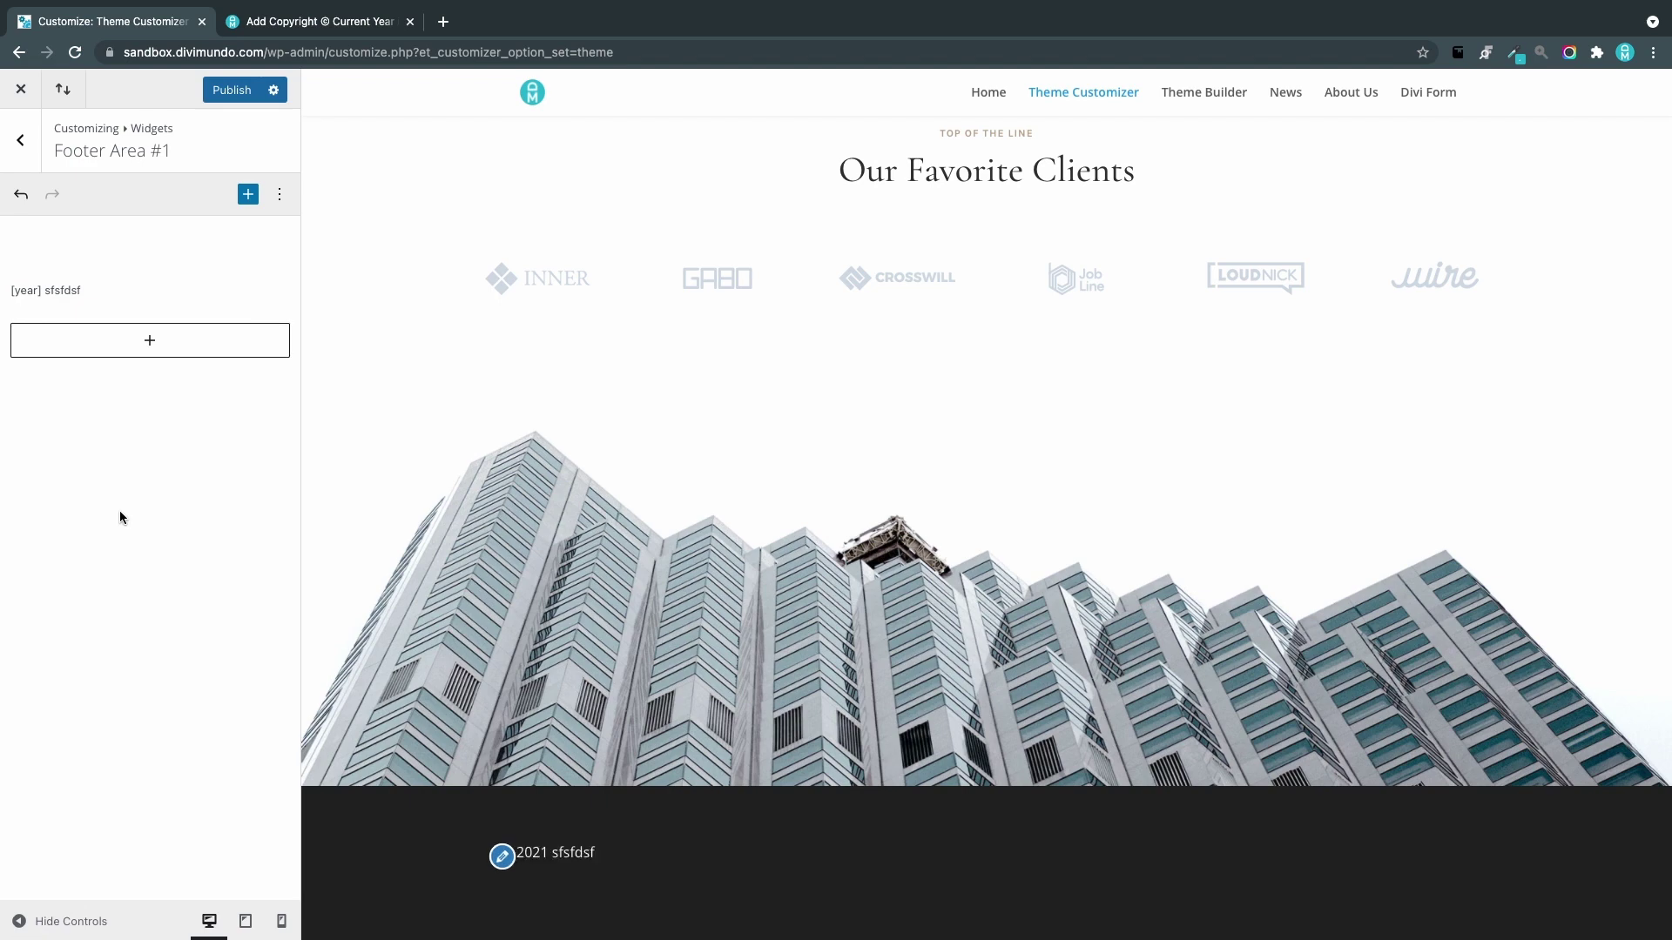
Insert "Copyright ©" before [year] in the footer paragraph, copying the © symbol from the article's introduction.
left_click(12, 290)
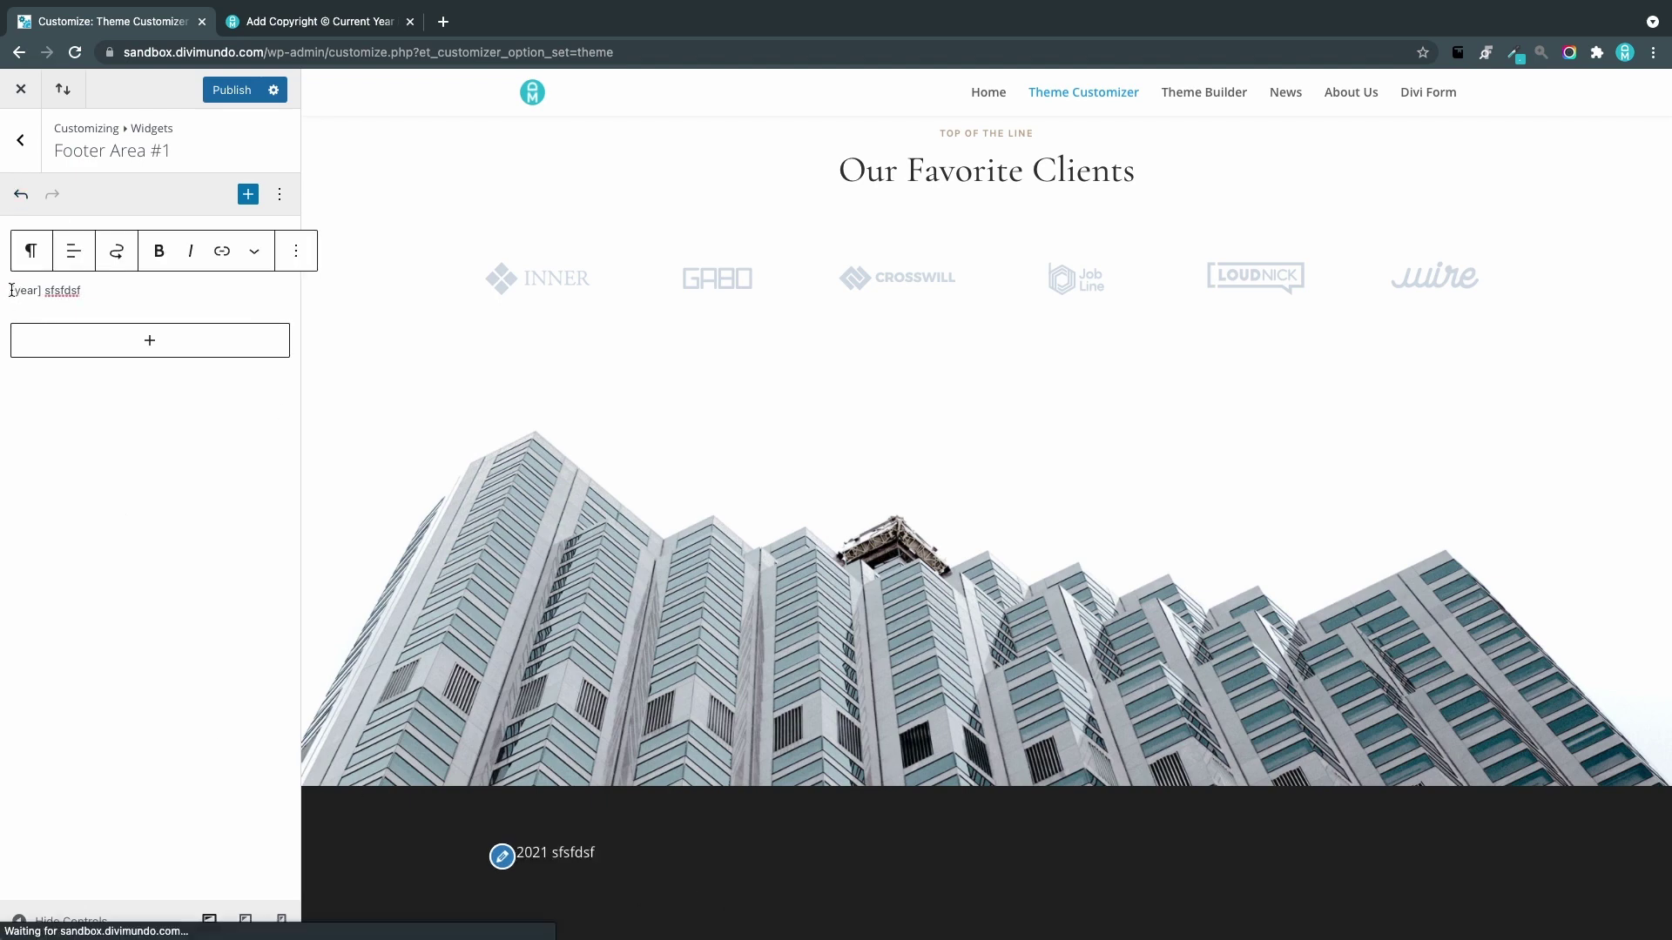
left_click(372, 22)
scroll(656, 430, "up", 7)
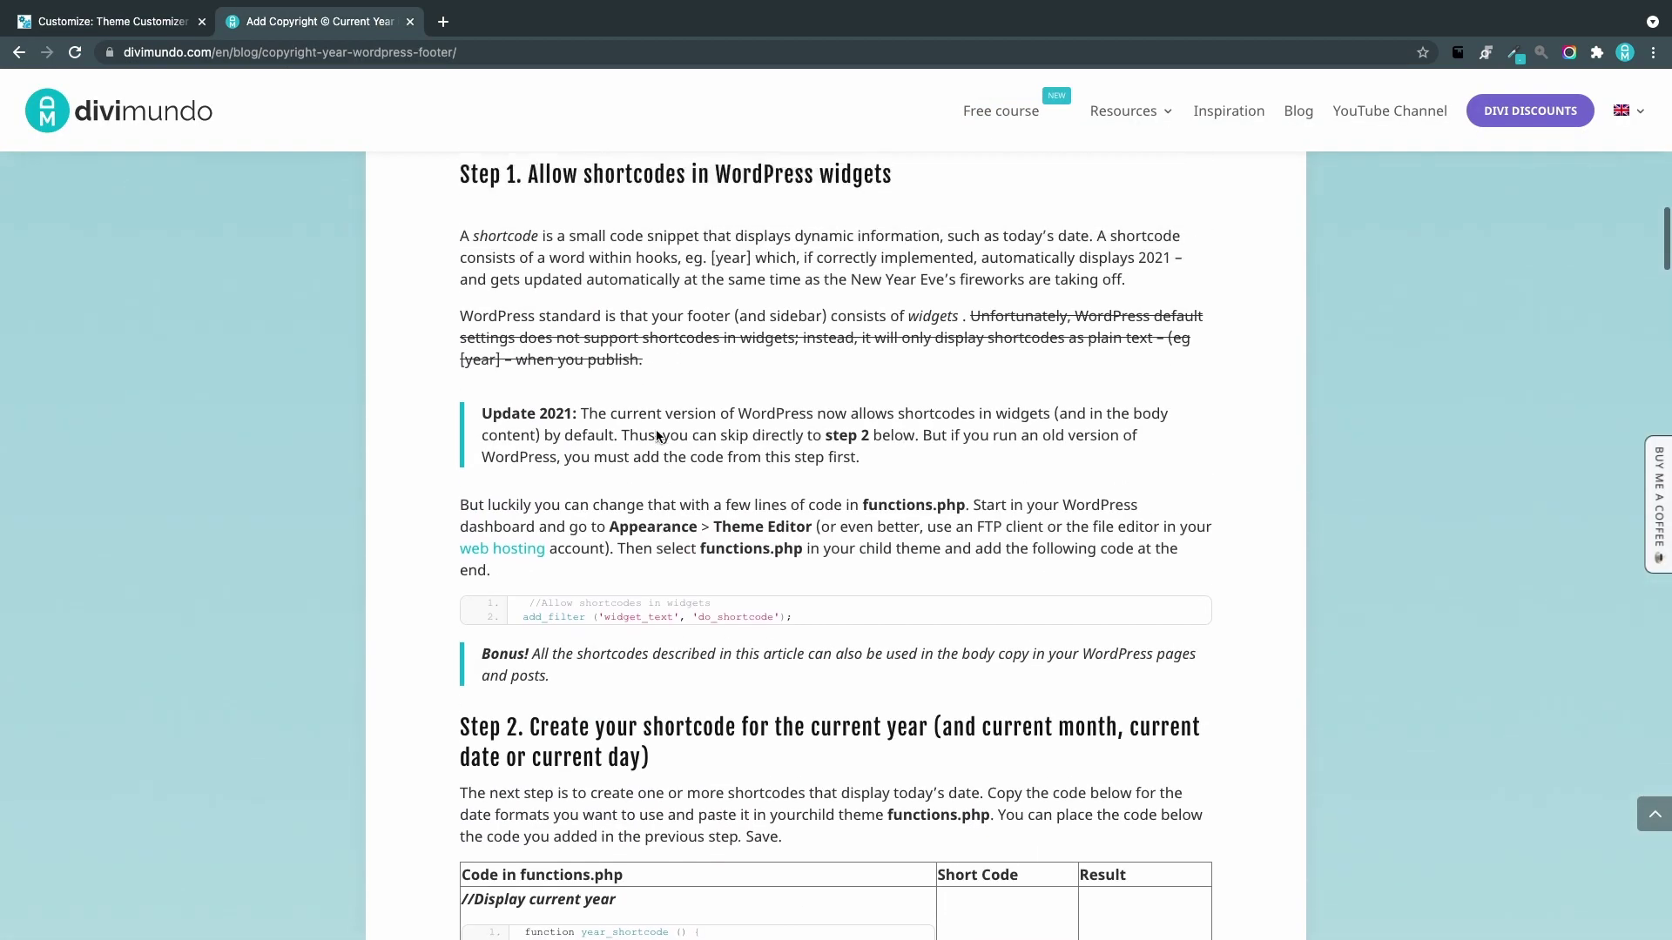
scroll(655, 435, "up", 5)
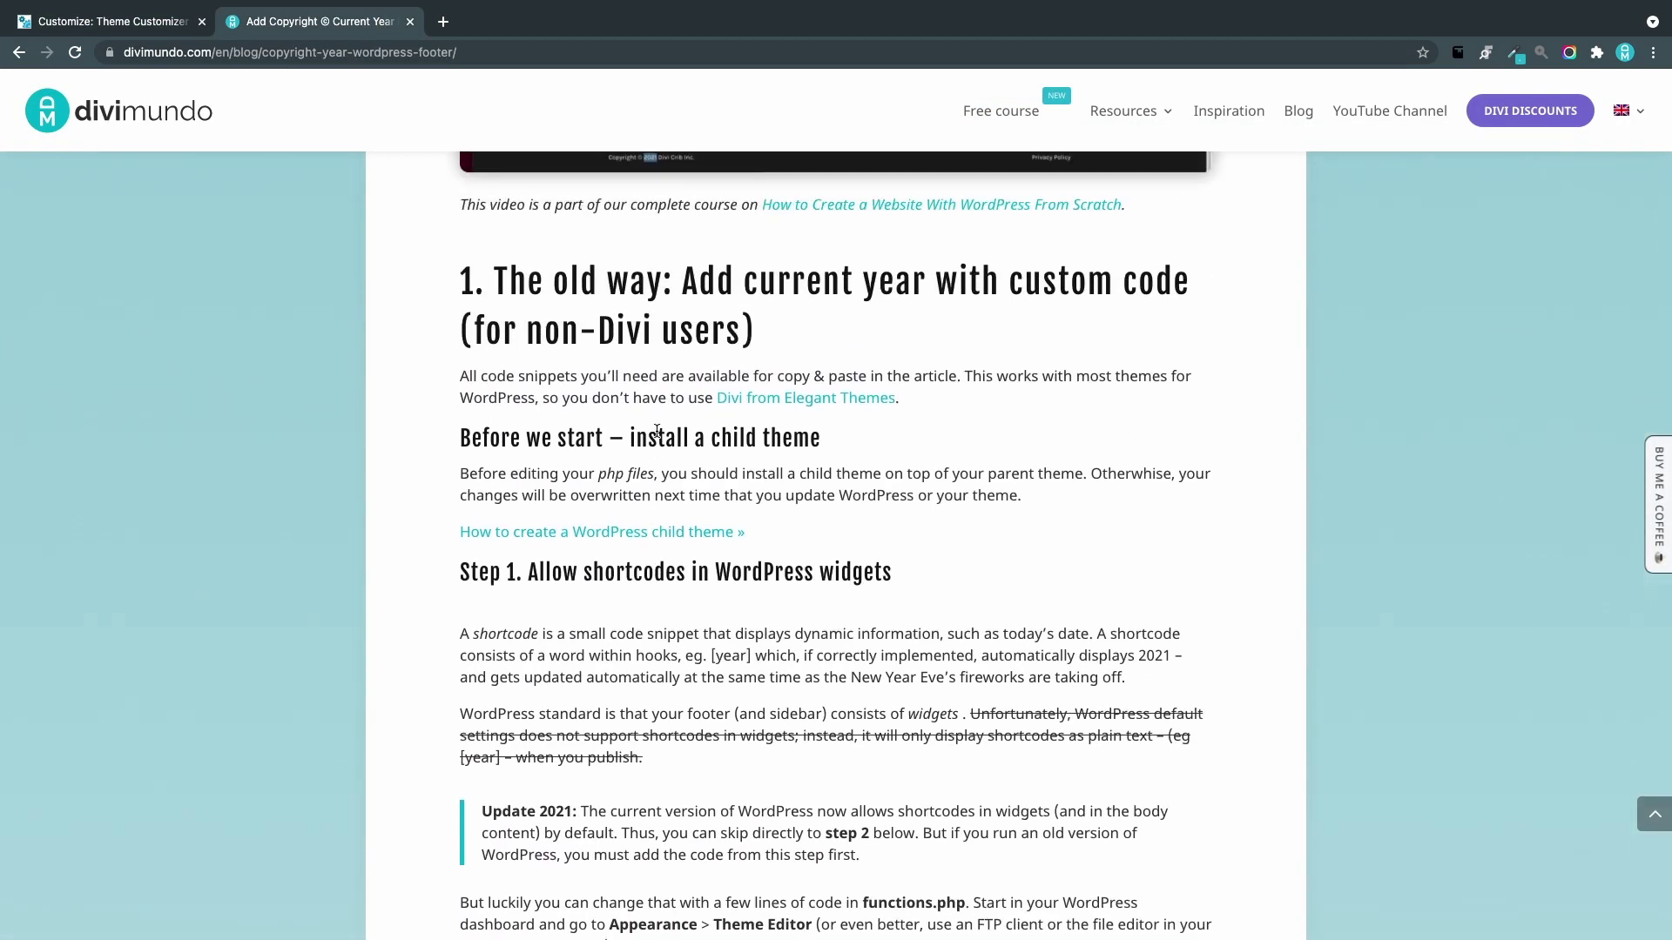
scroll(657, 430, "up", 10)
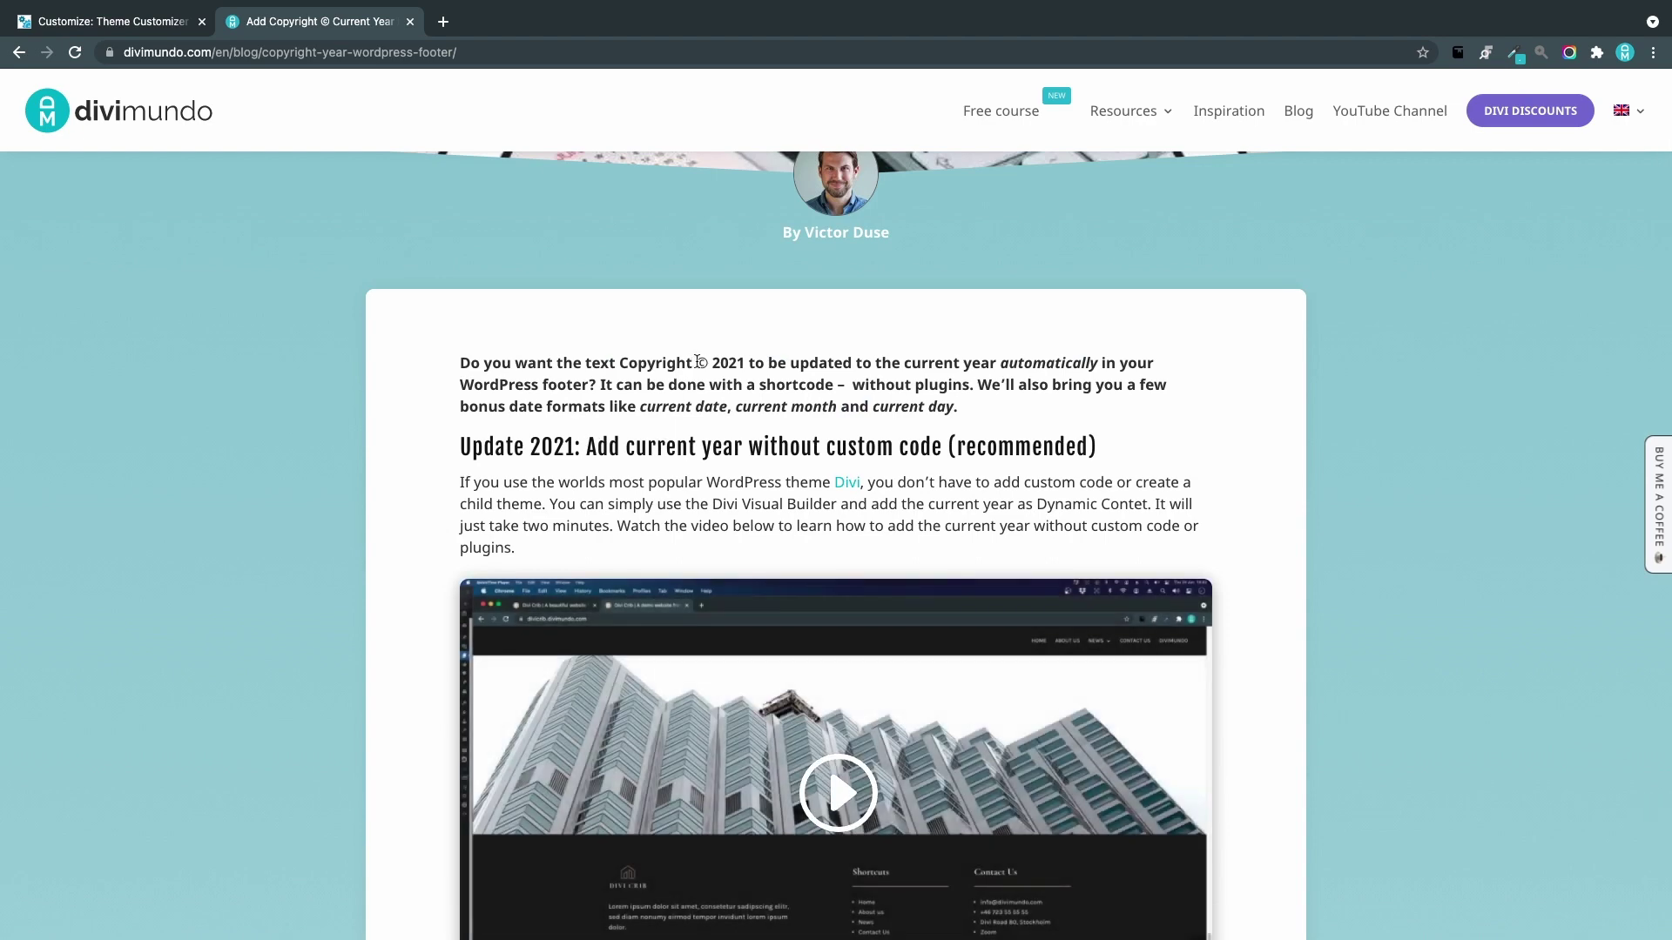
left_click_drag(696, 361, 702, 362)
key("super+c")
left_click(158, 26)
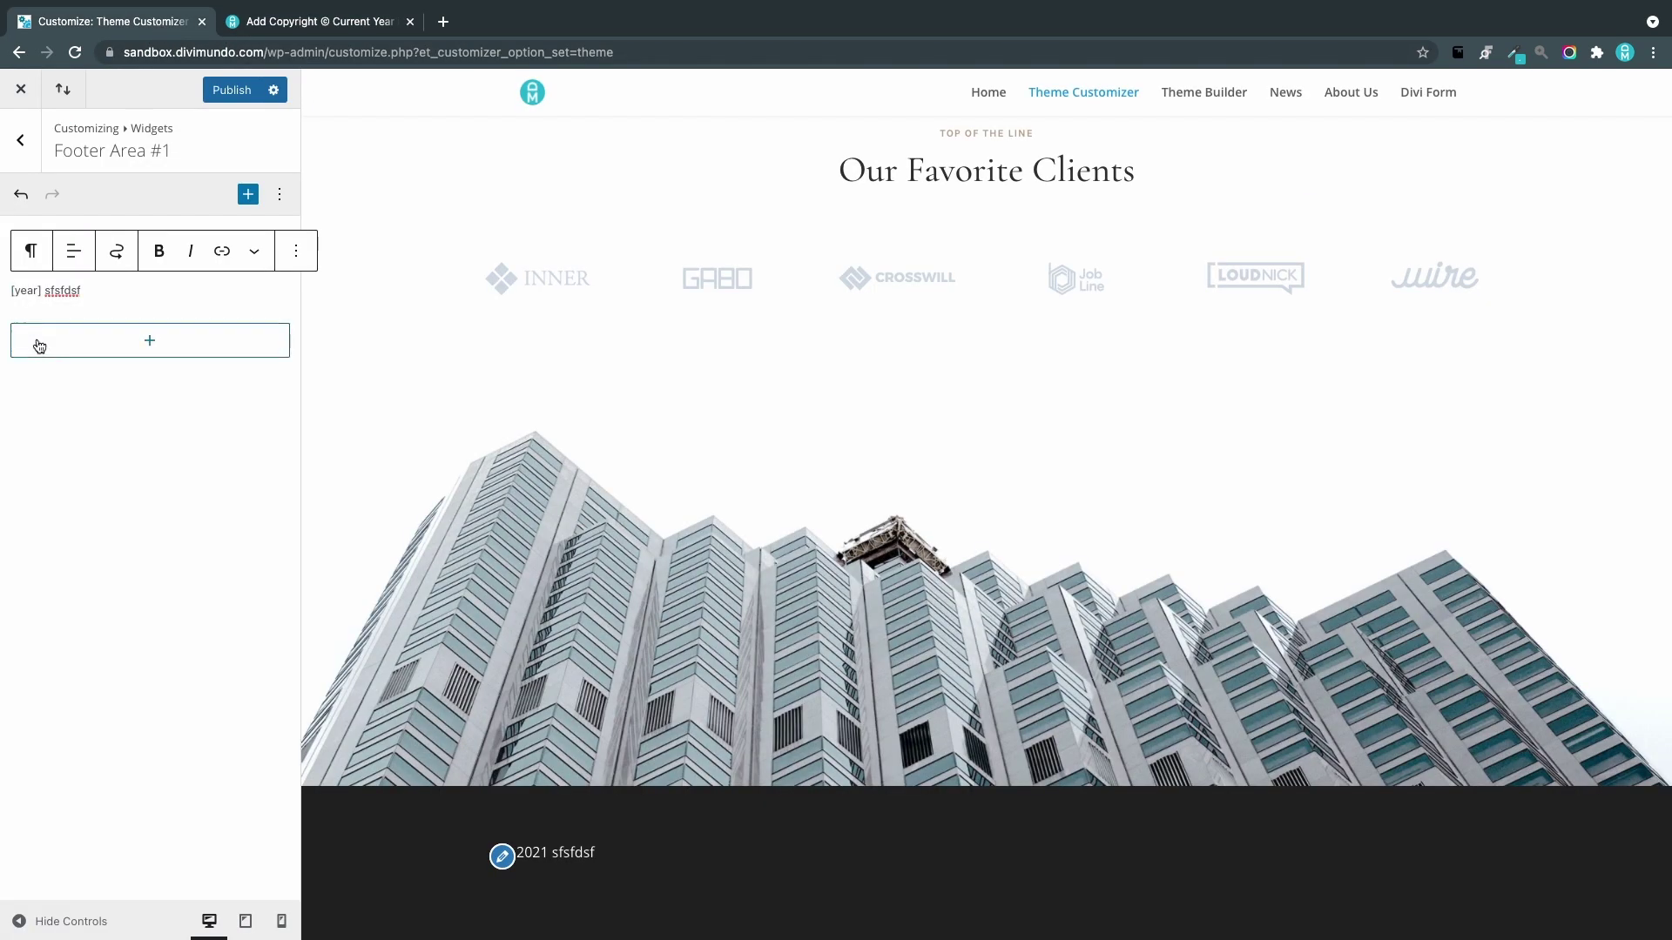
type("Copyright")
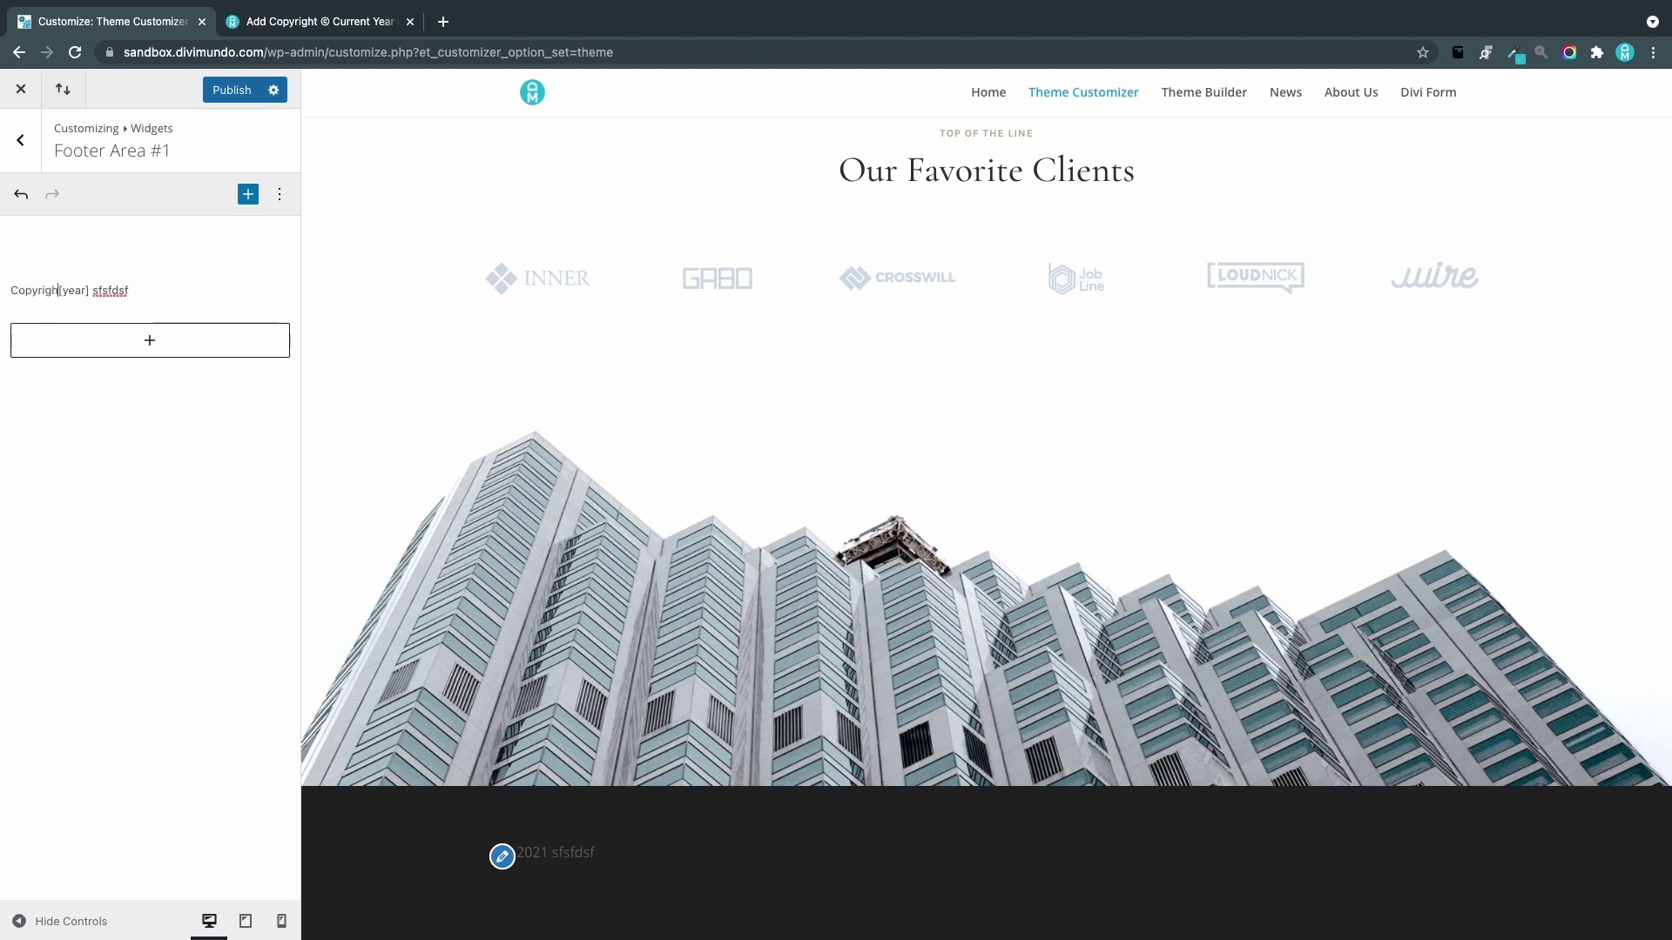
key("super+v")
Replace the placeholder text after [year] with "DiviMundo" and highlight the year in the footer preview.
double_click(129, 290)
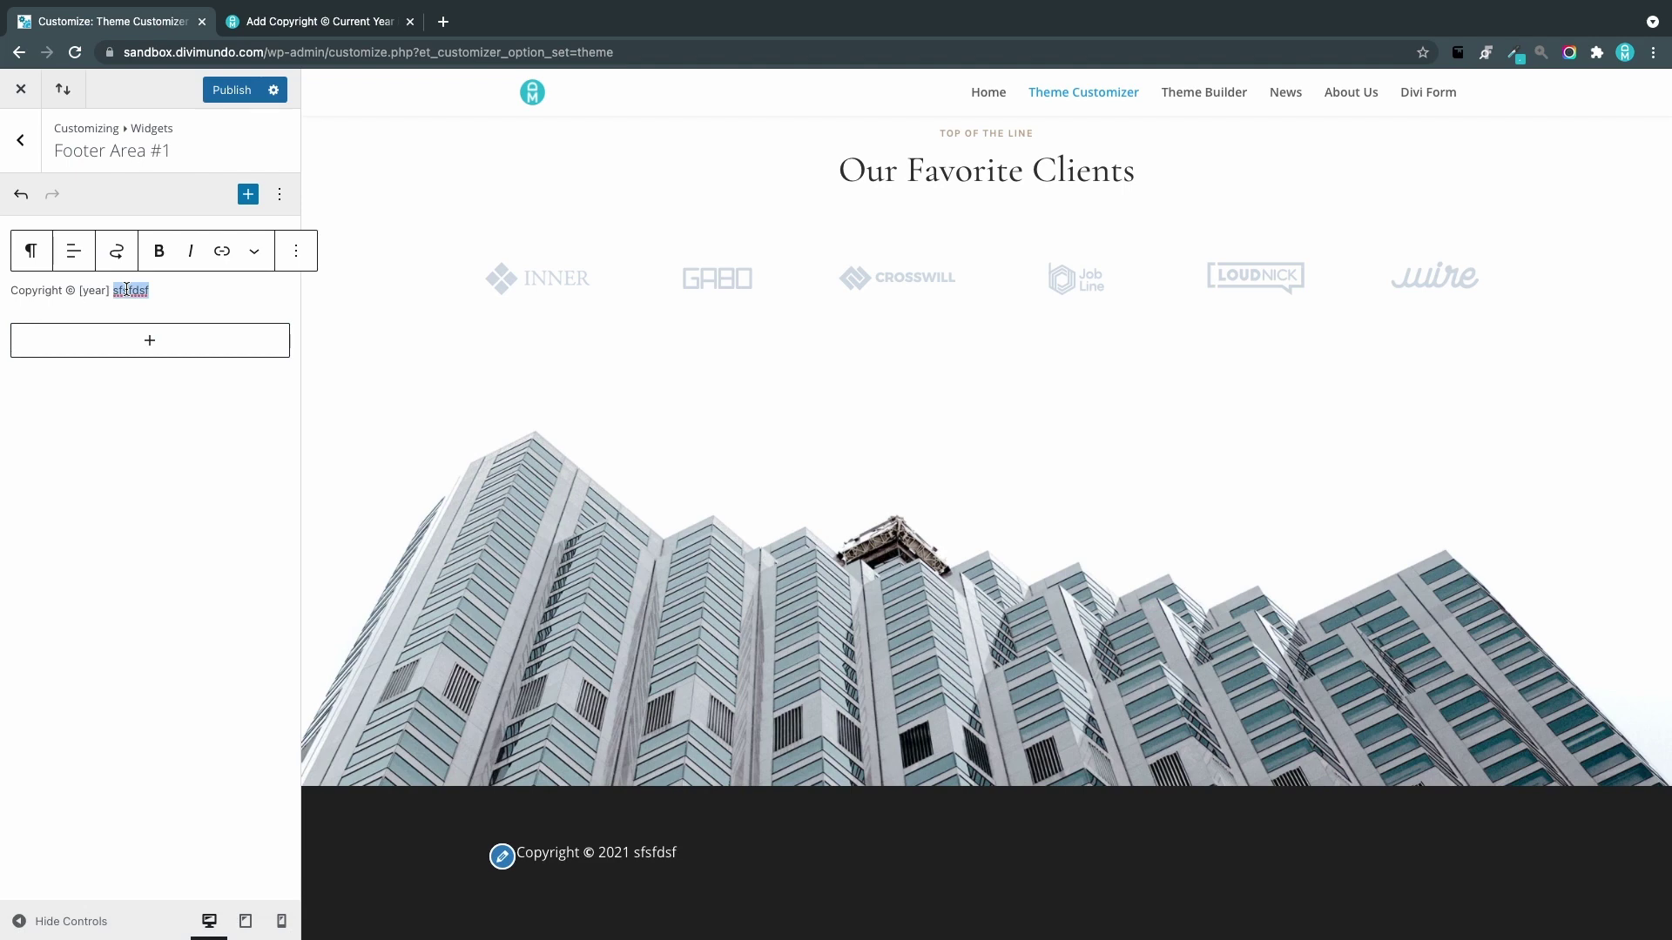
type("DiviMund")
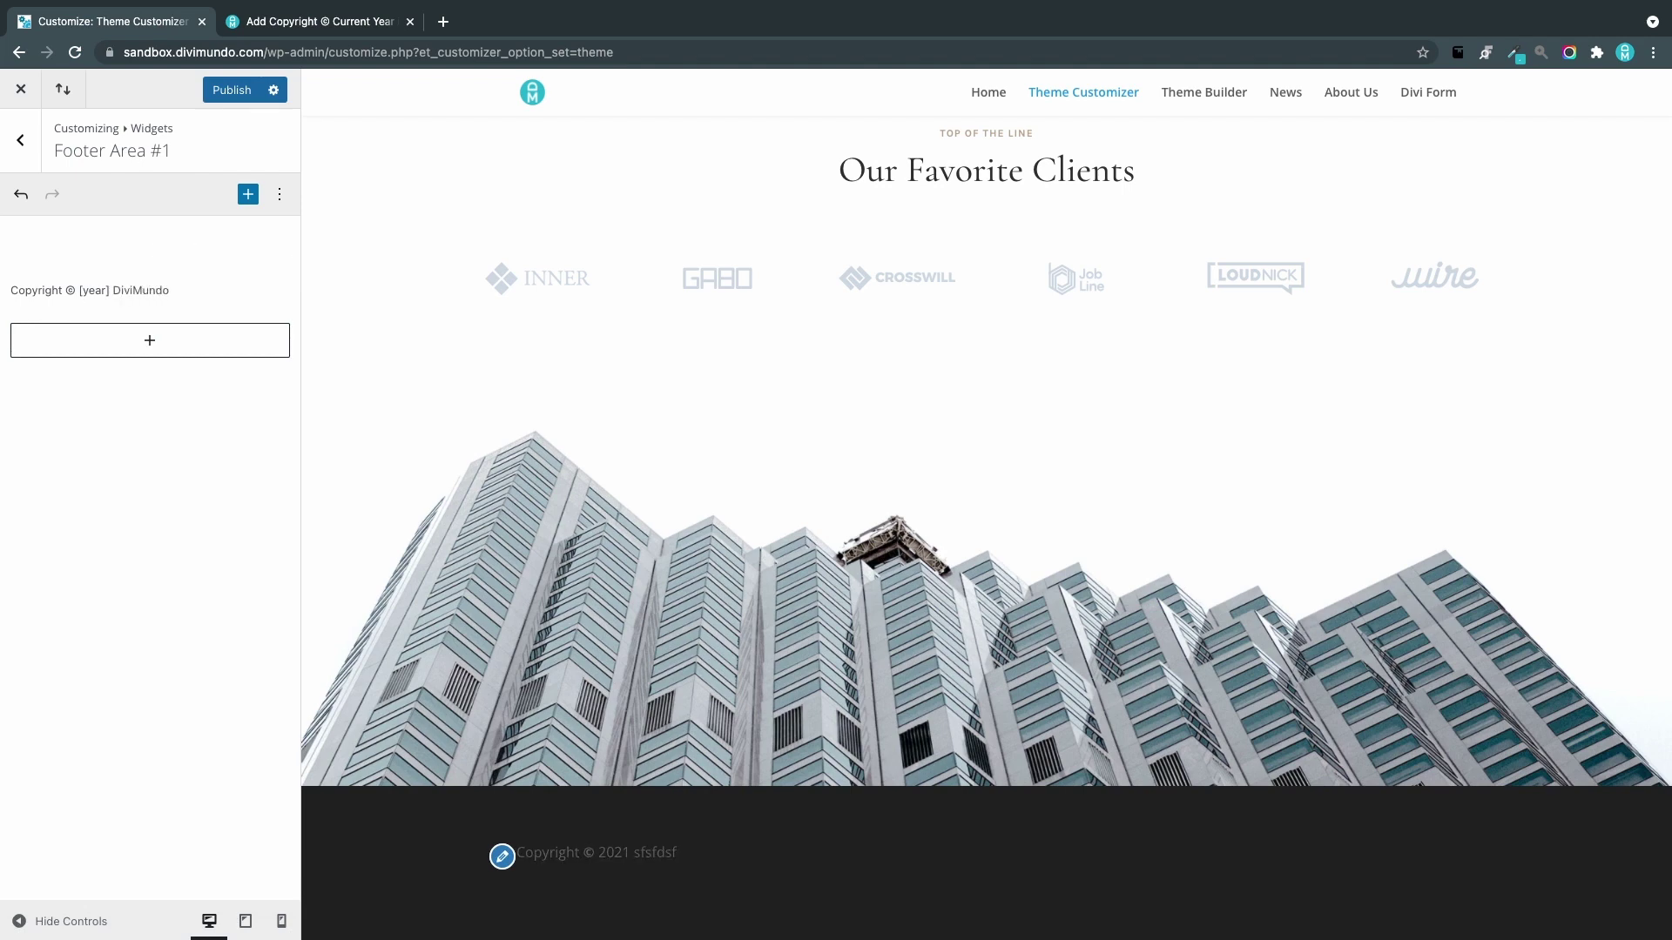
type("o")
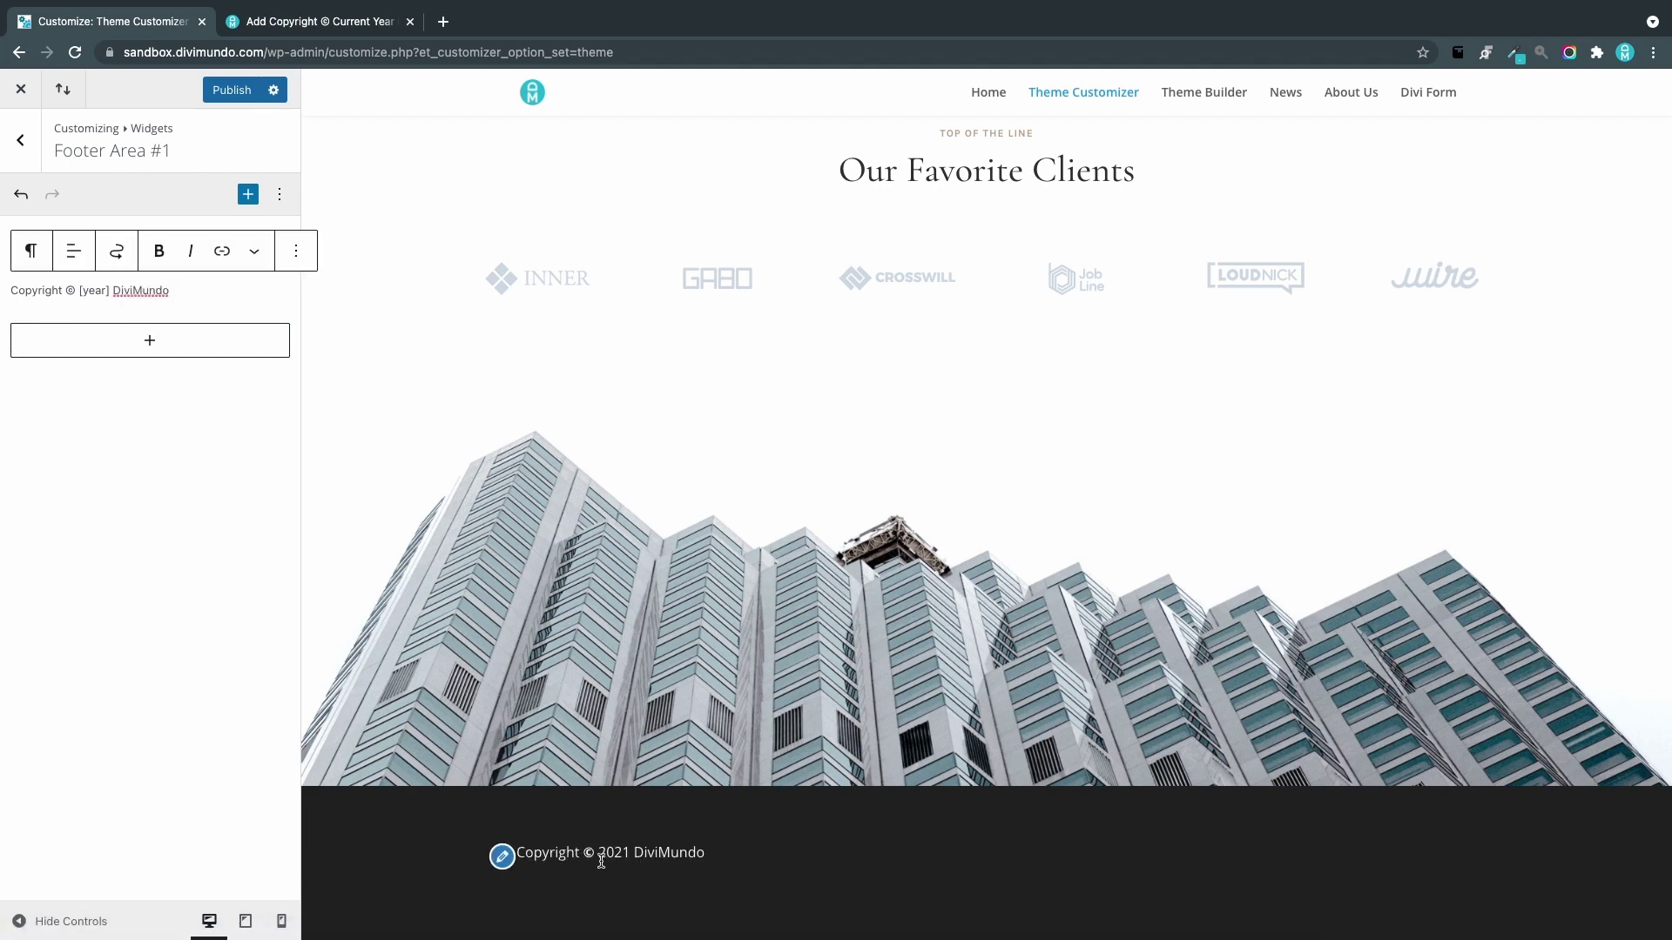
left_click_drag(628, 855, 600, 853)
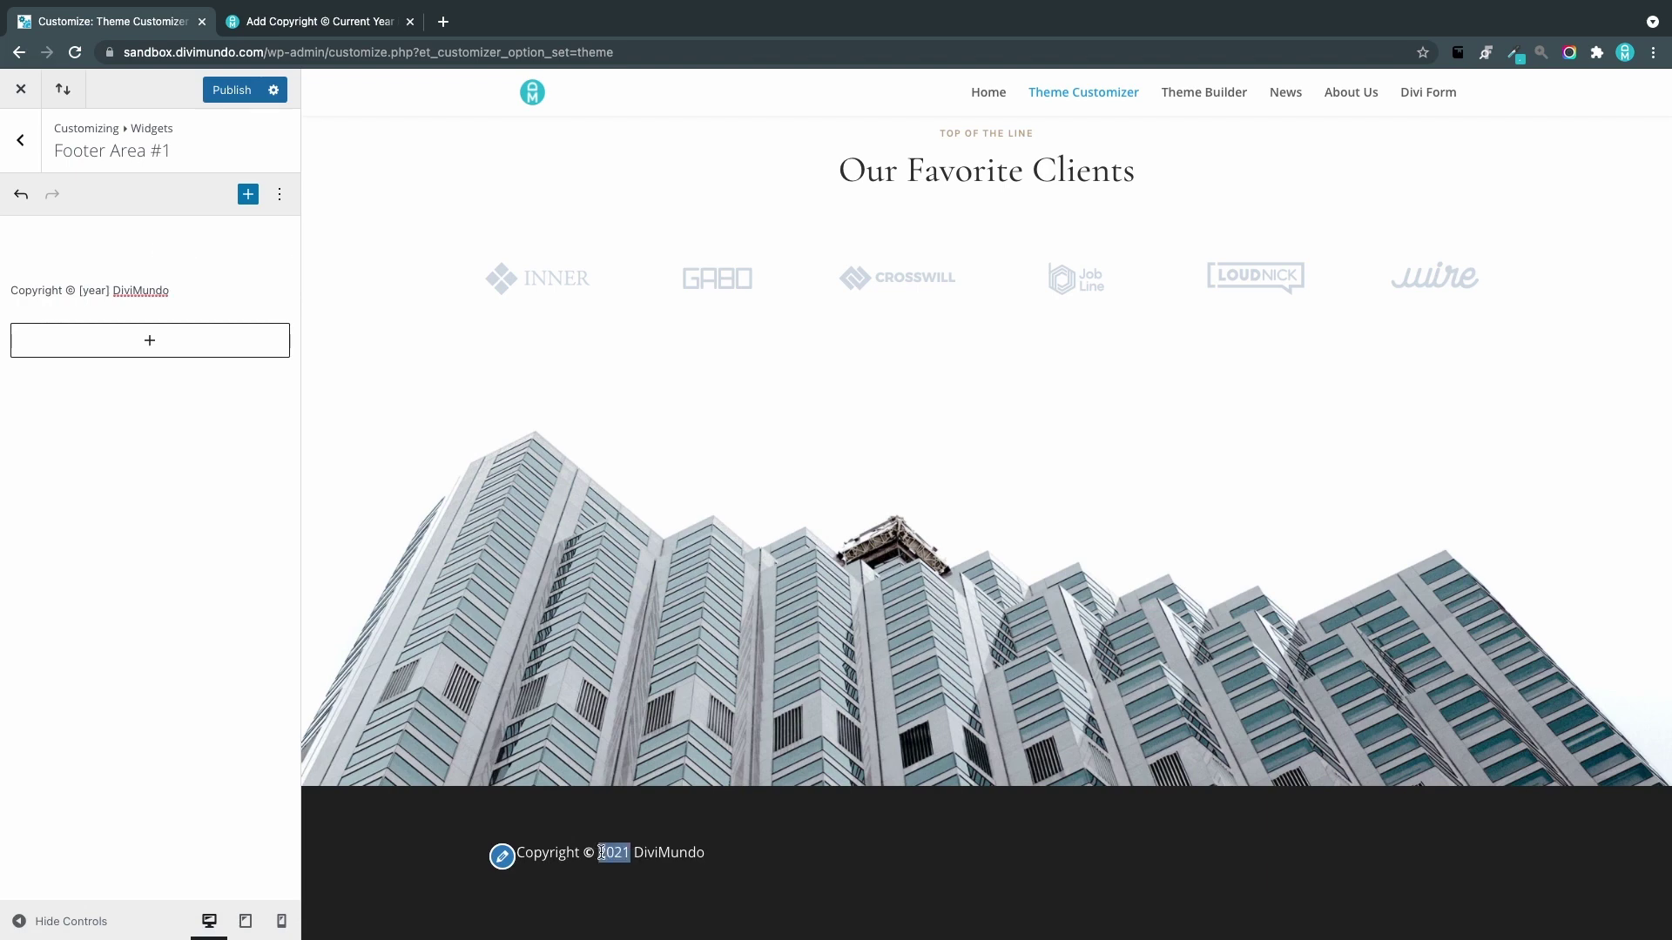
Add a Shortcode block containing [year] to Footer Area #2.
left_click(744, 880)
left_click(21, 140)
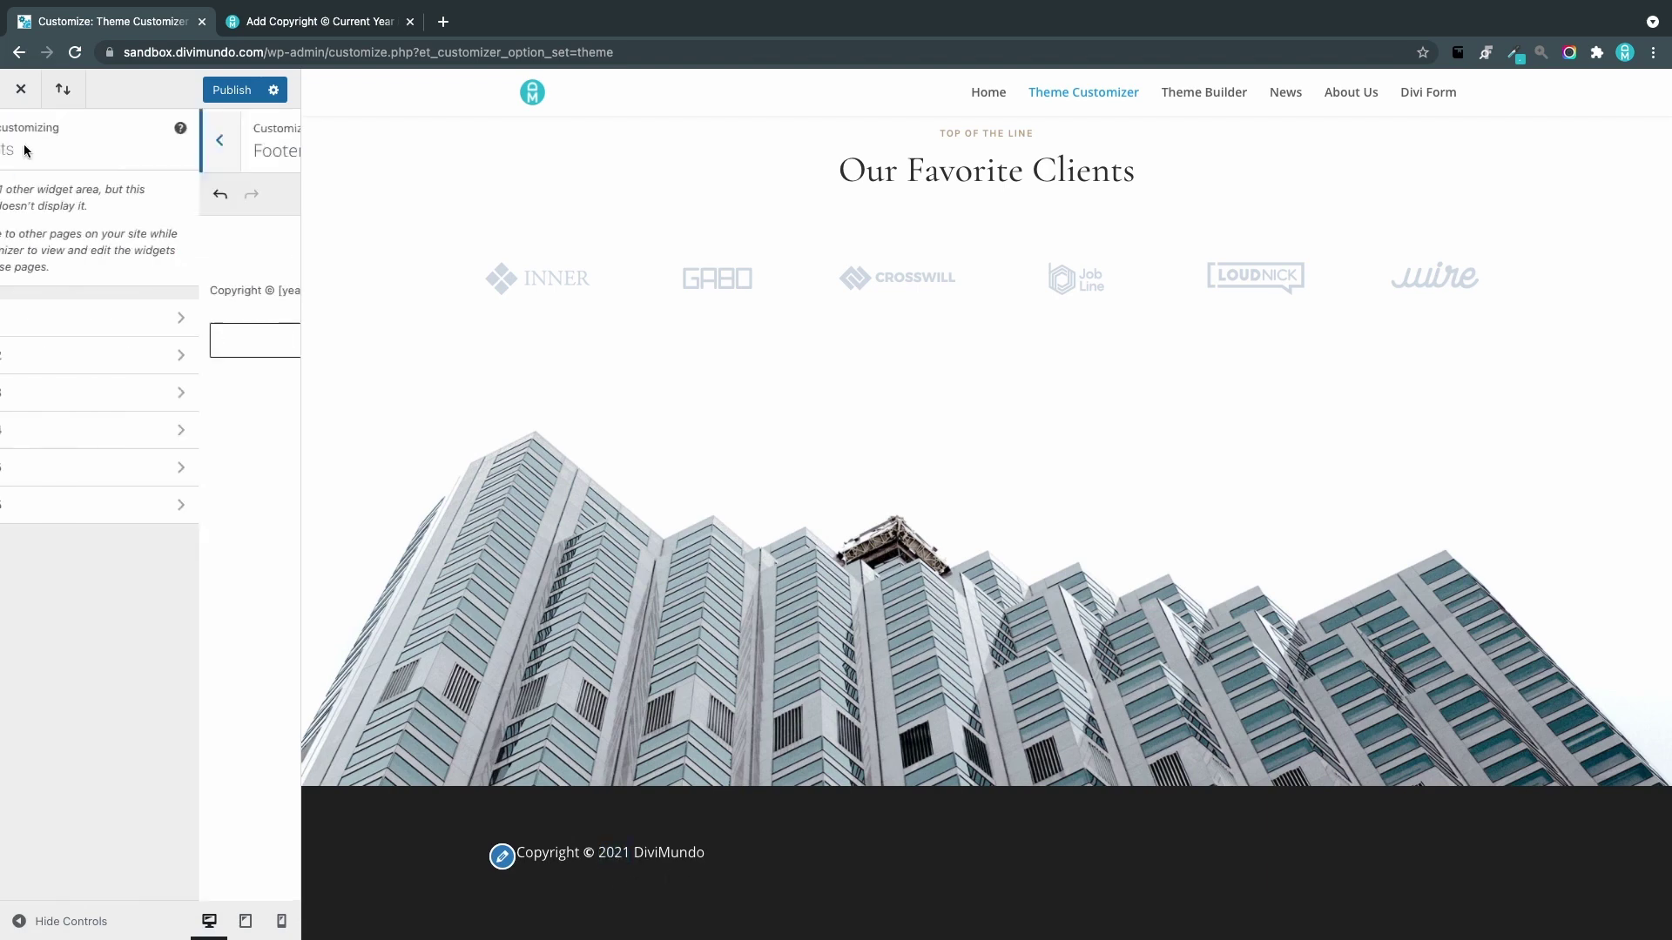
left_click(143, 365)
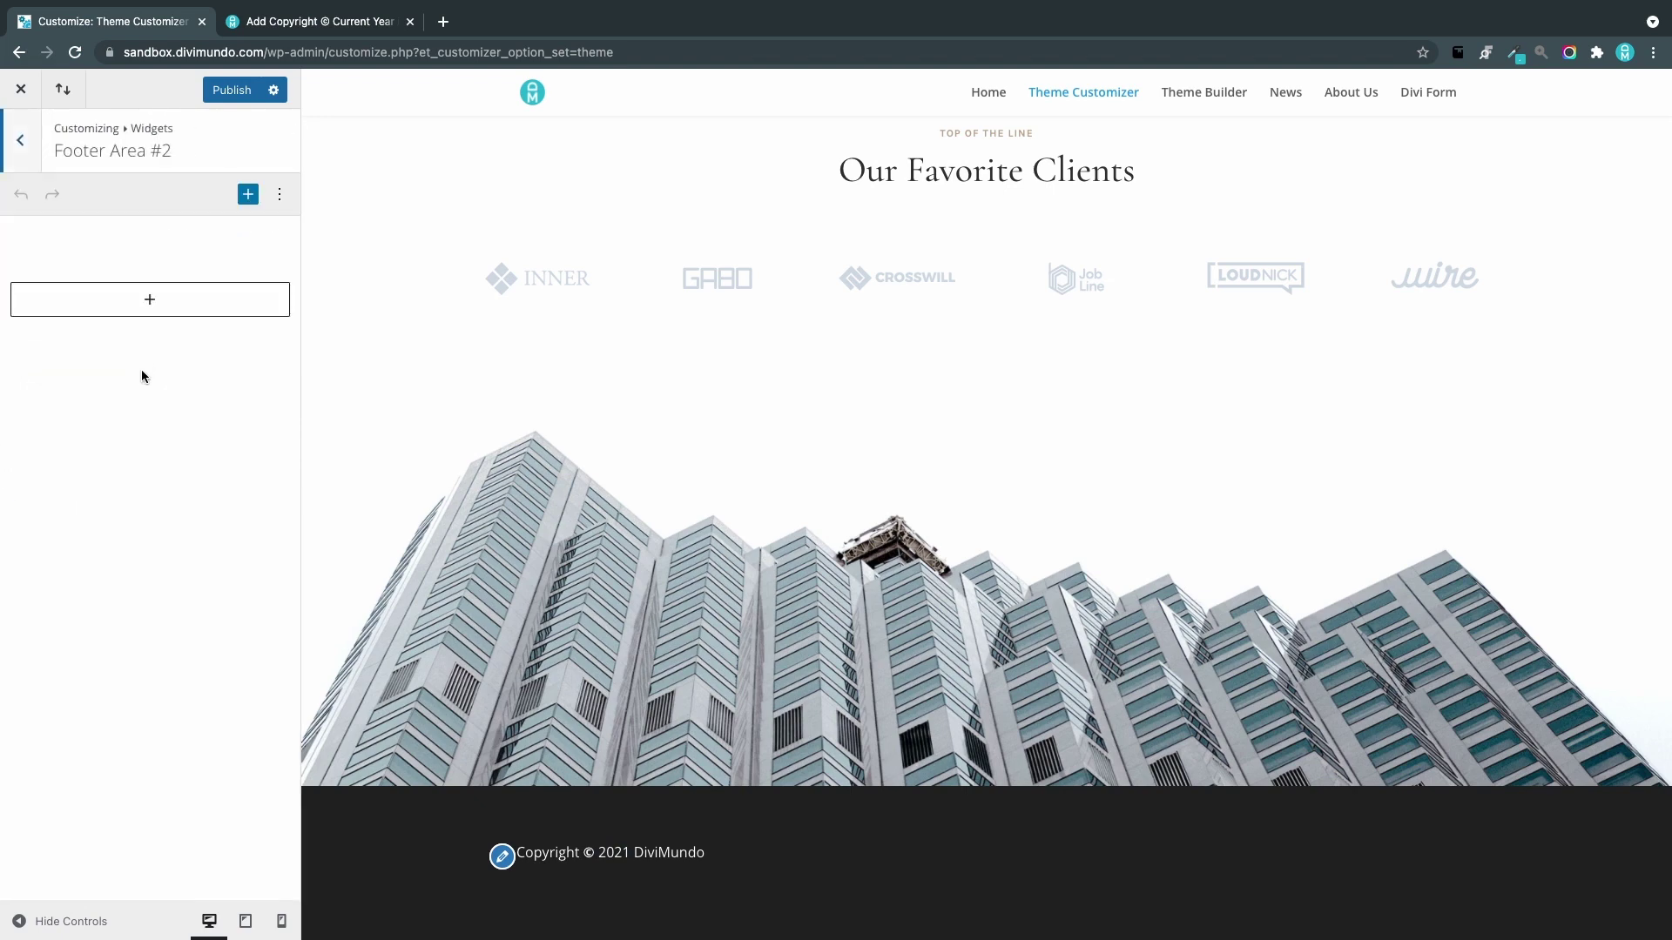
left_click(163, 313)
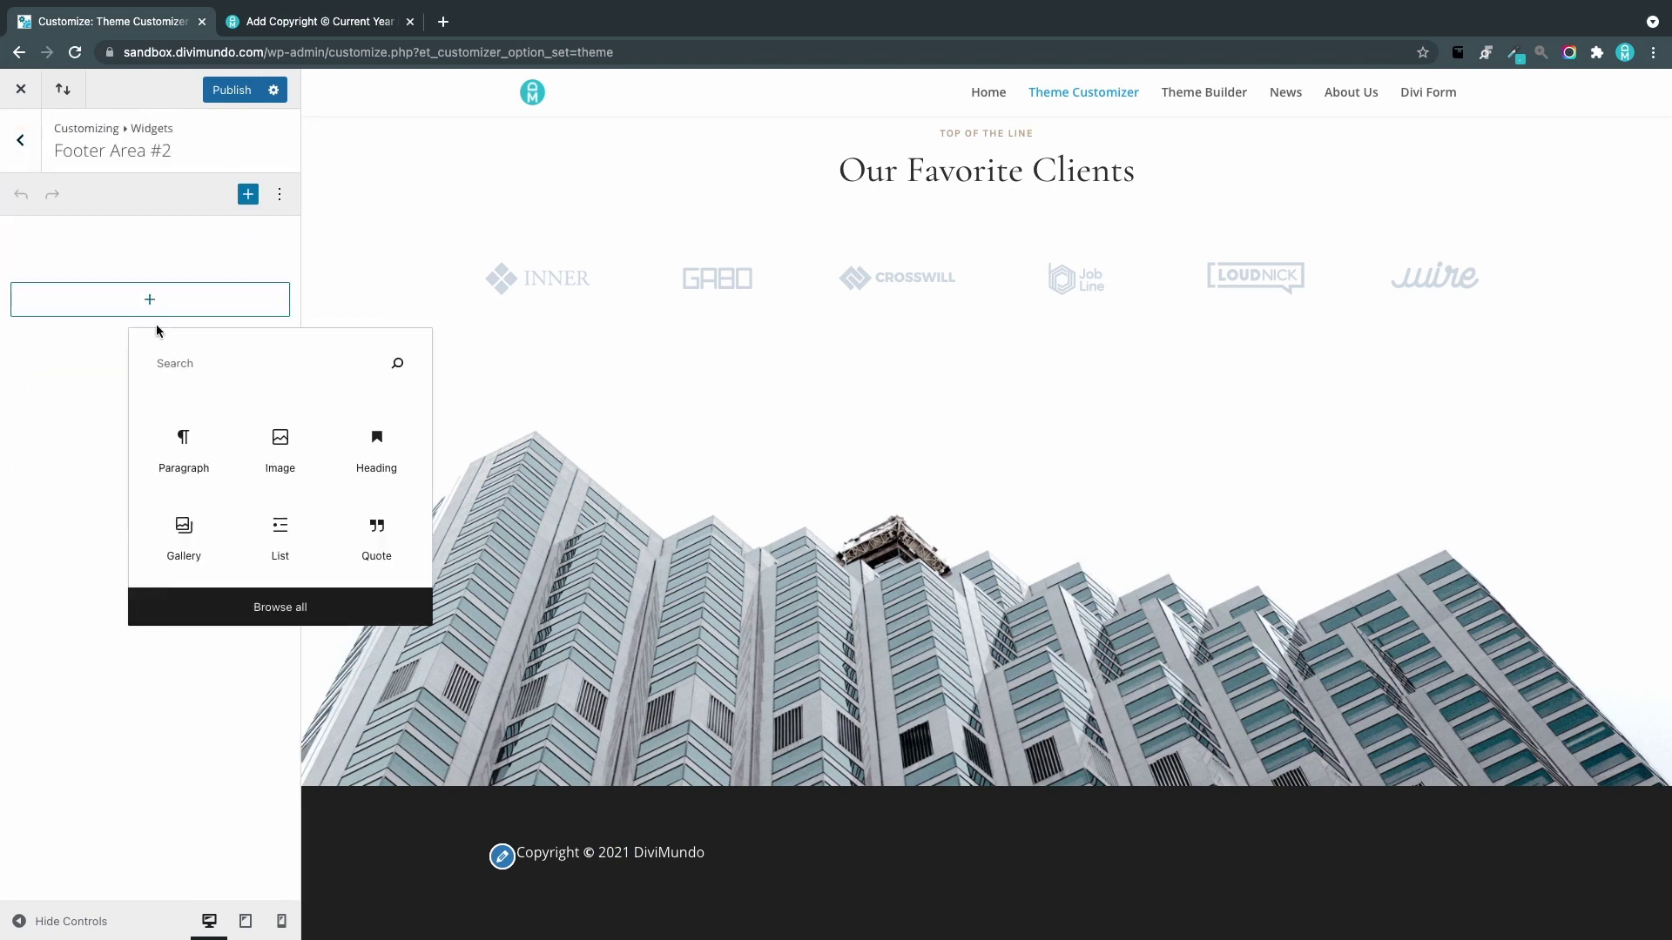
type("shortcode")
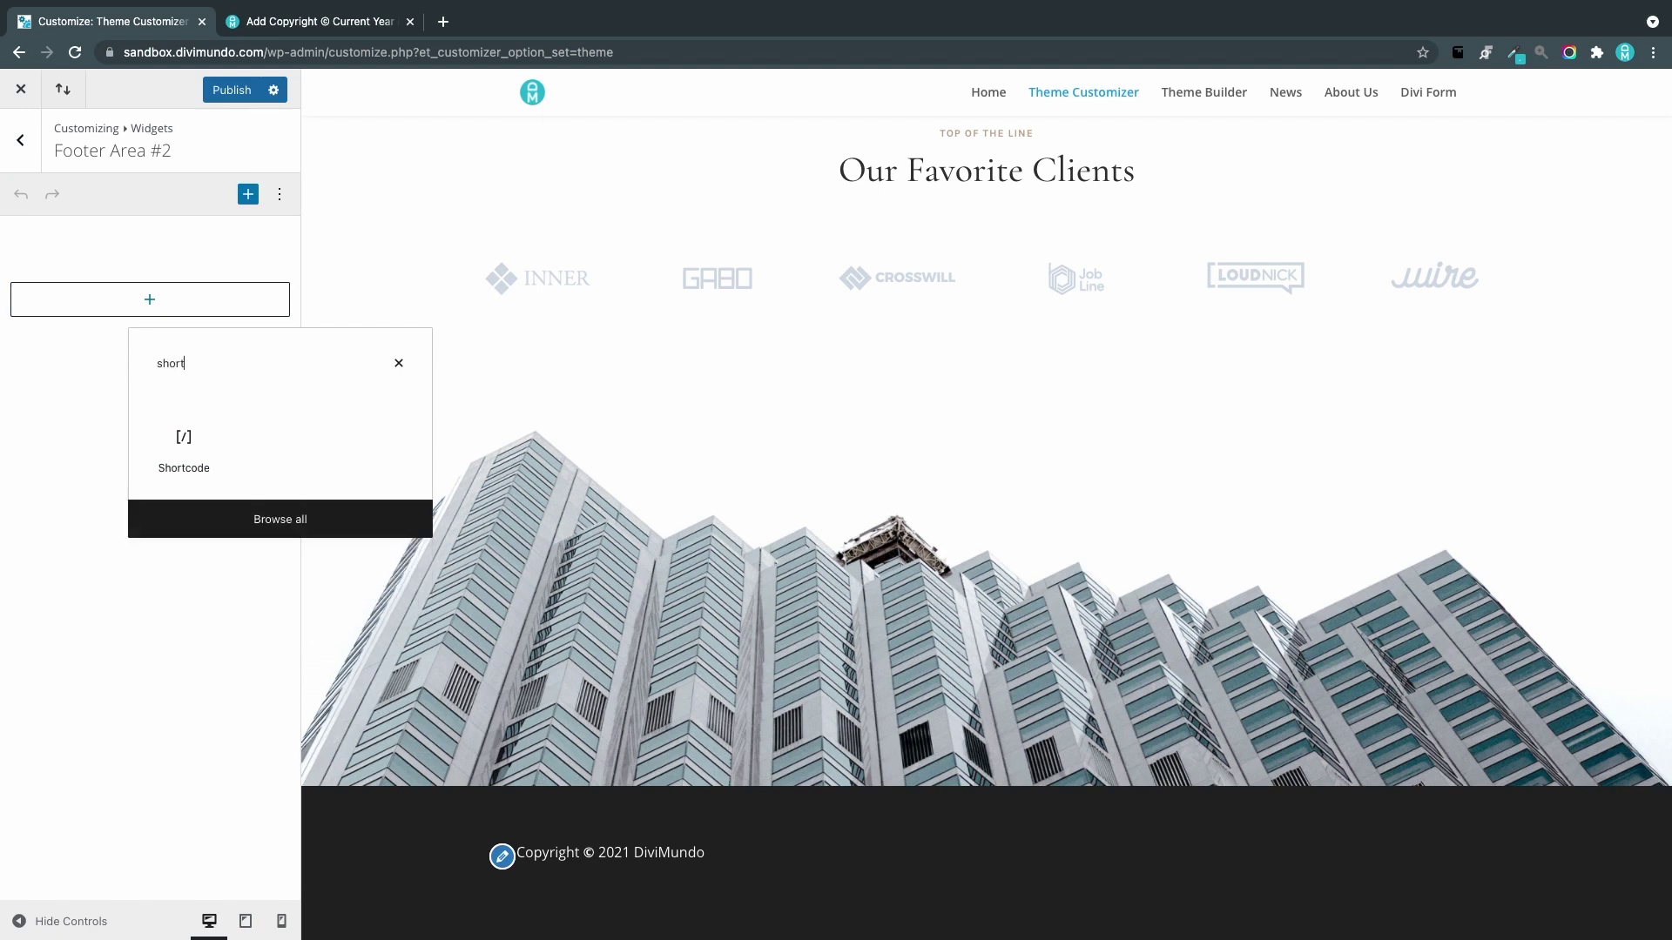
left_click(184, 446)
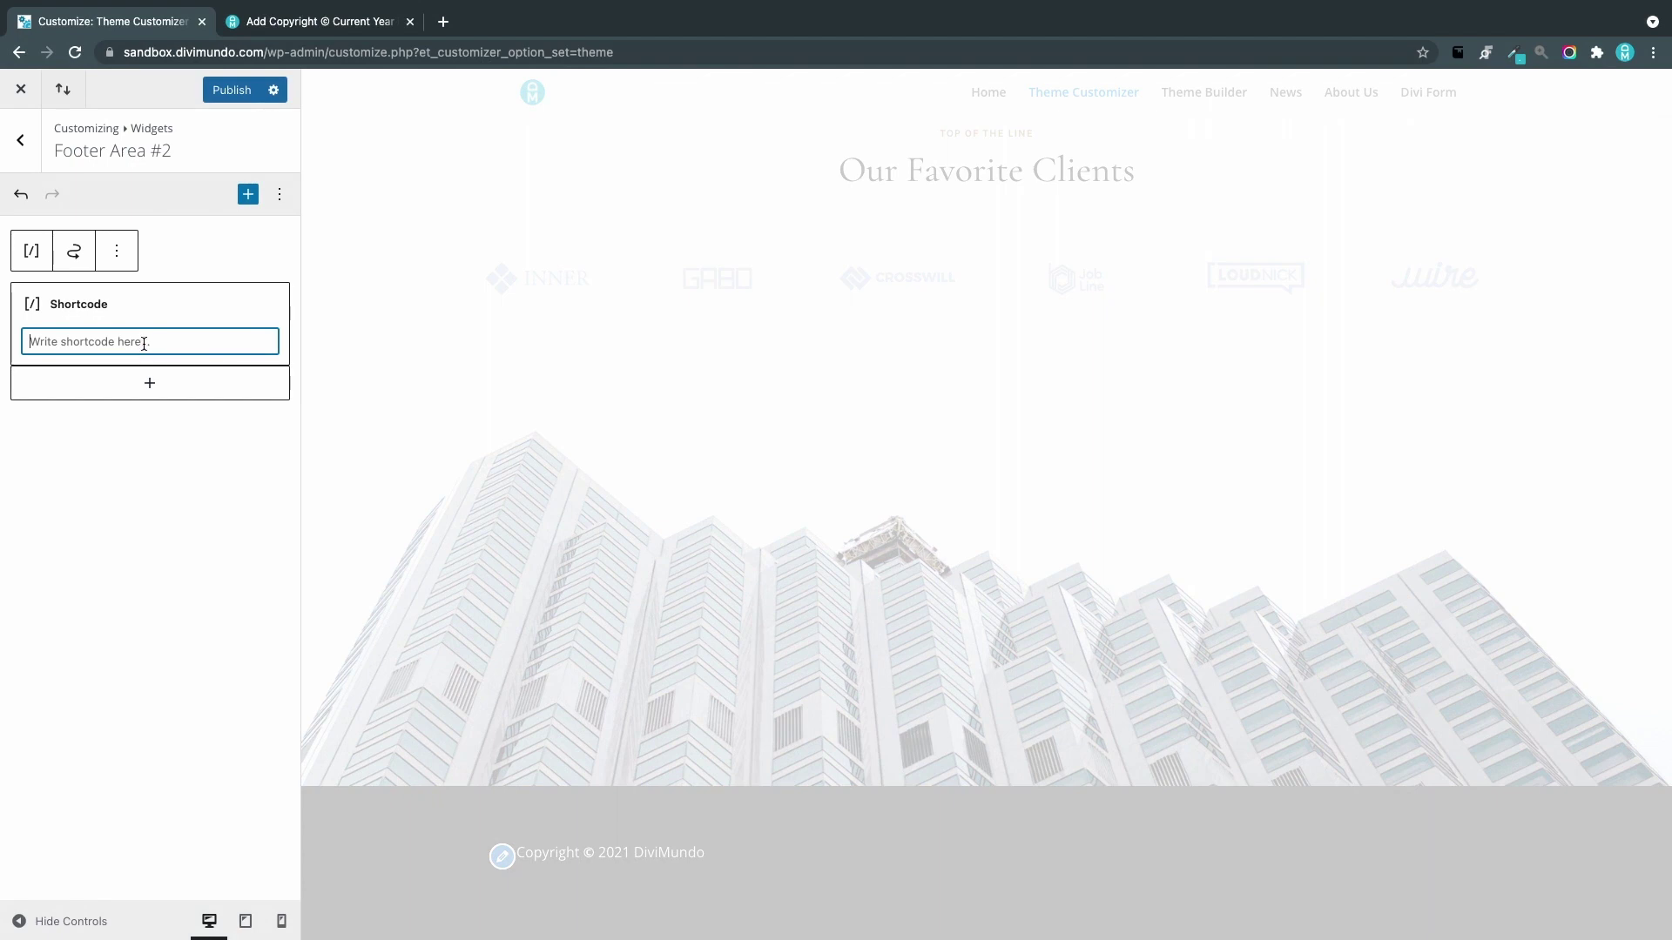
type("[year")
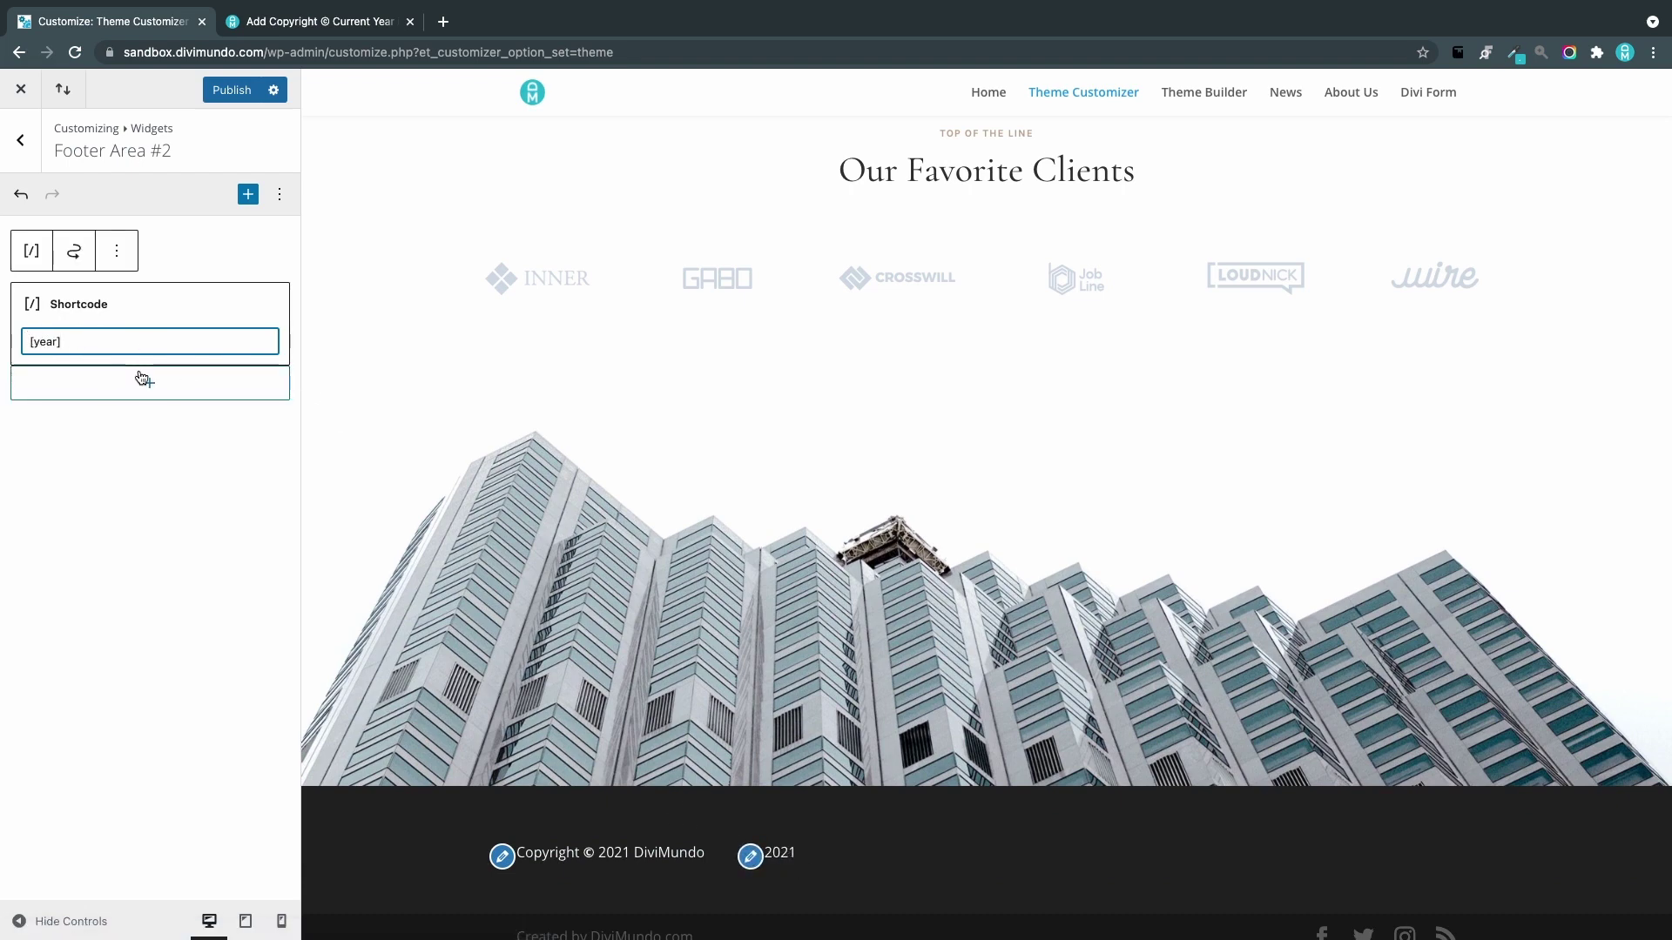
Extend the Footer Area #2 shortcode text to read "Copyright © [year] DiviMundo".
type("Copyrigh")
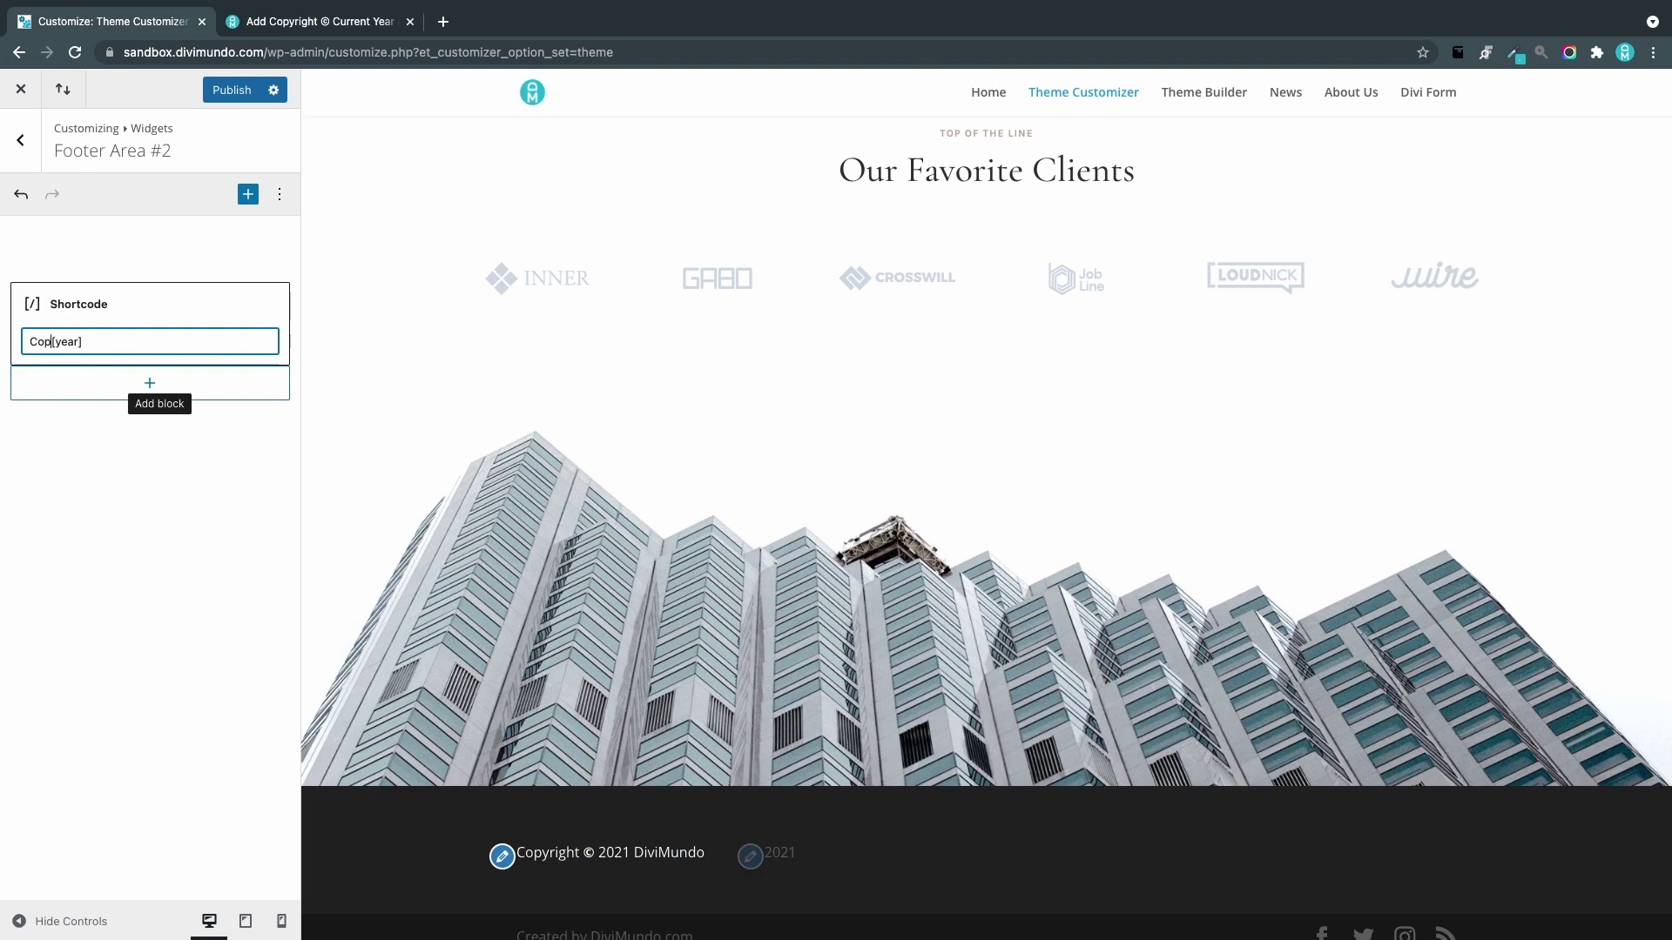
type("t ©")
left_click(209, 342)
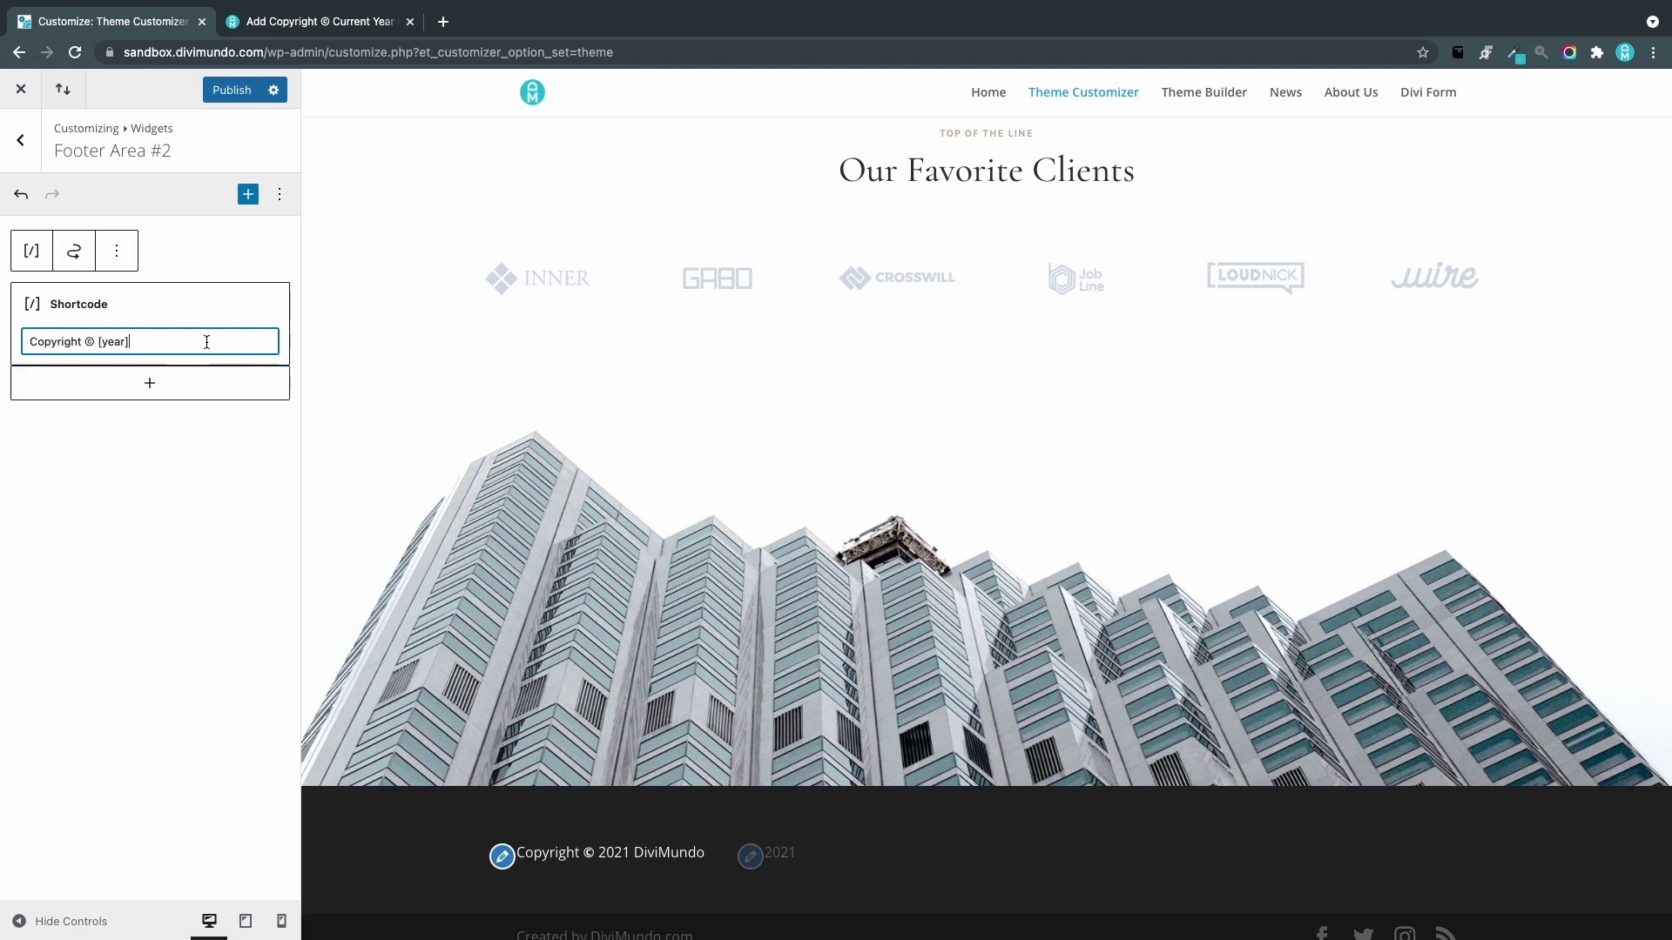
type("DiviMundo")
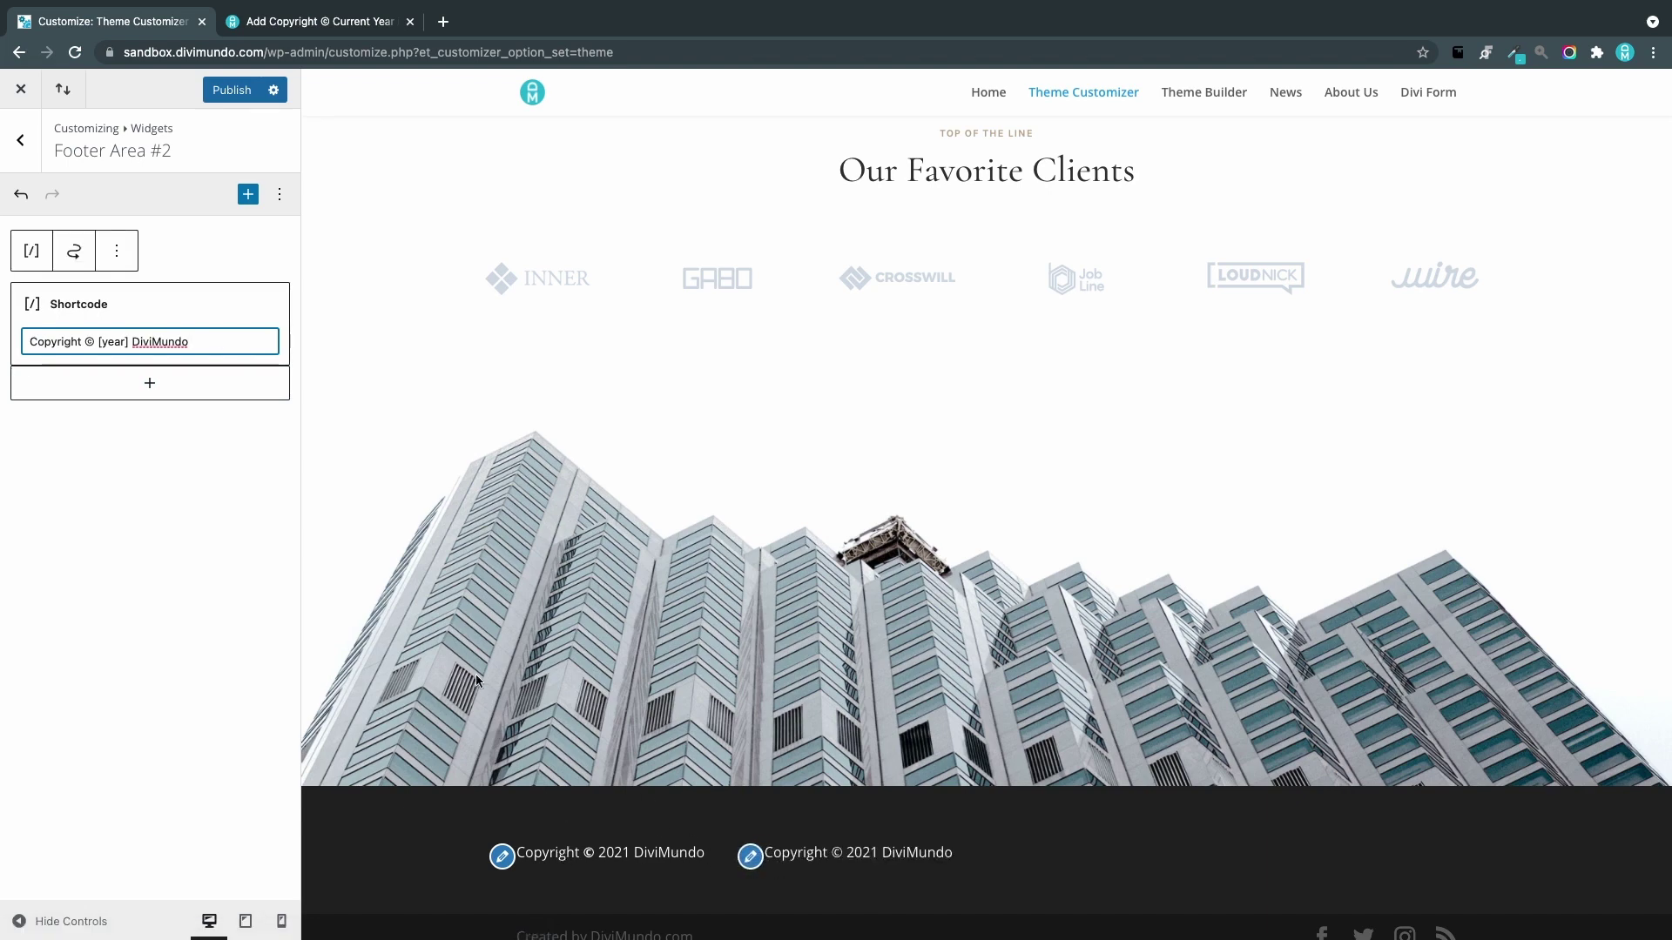
Make the word "DiviMundo" bold in the Footer Area #1 paragraph and return to the widget areas list.
left_click(23, 142)
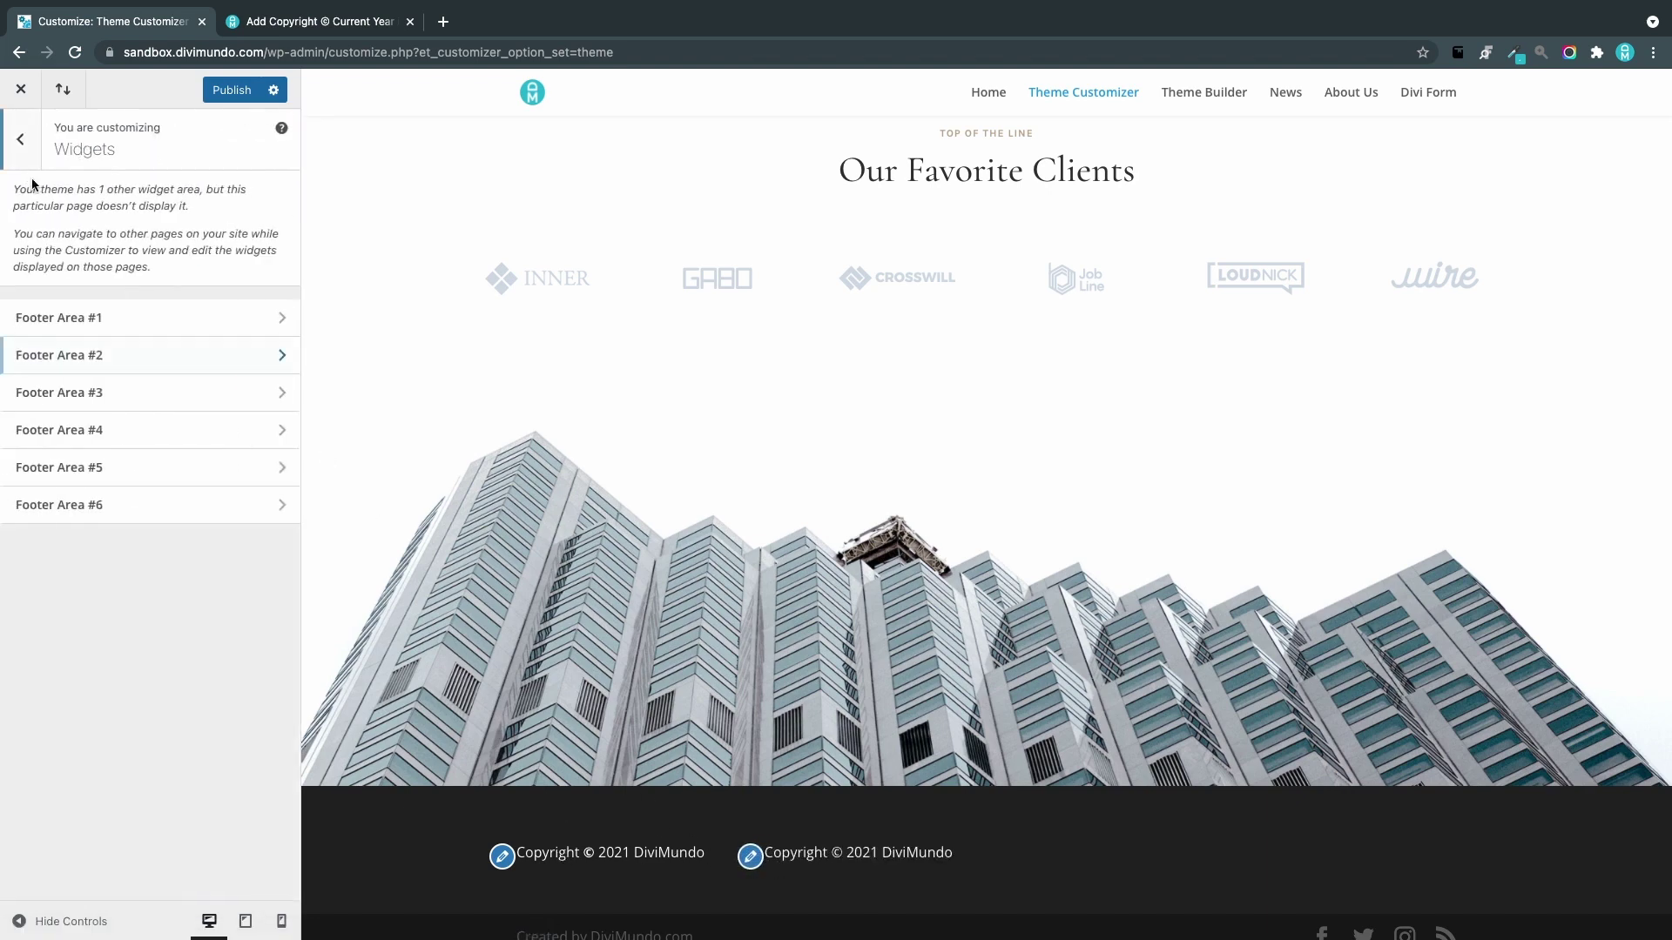
left_click(88, 321)
left_click(49, 300)
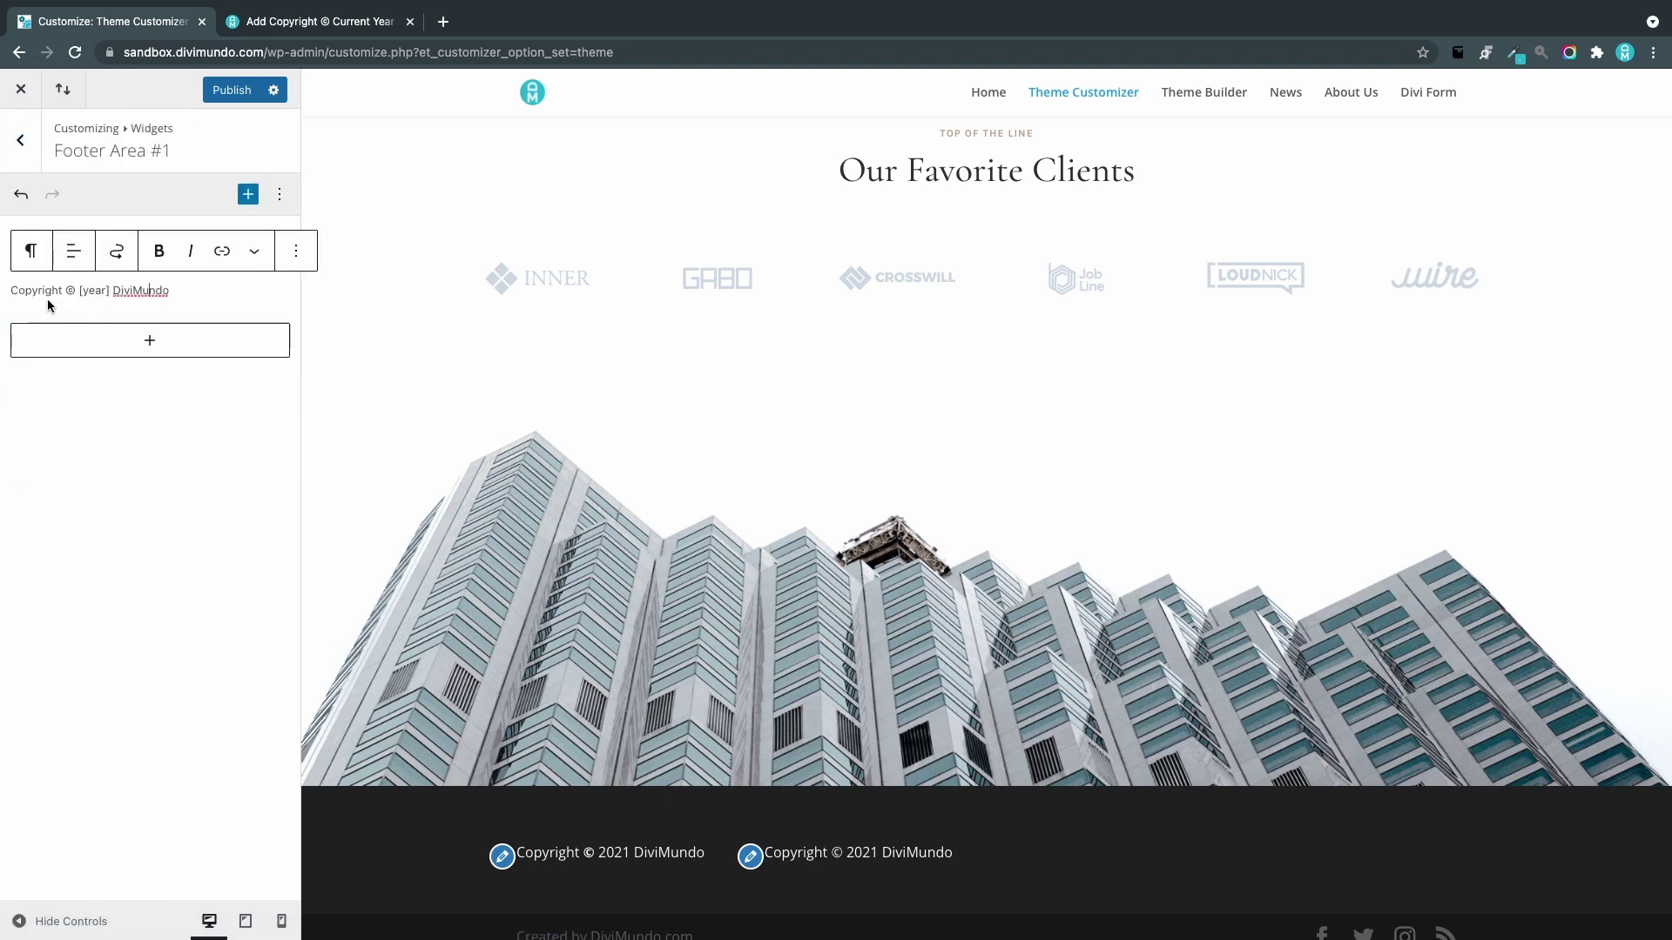
double_click(136, 292)
left_click(166, 252)
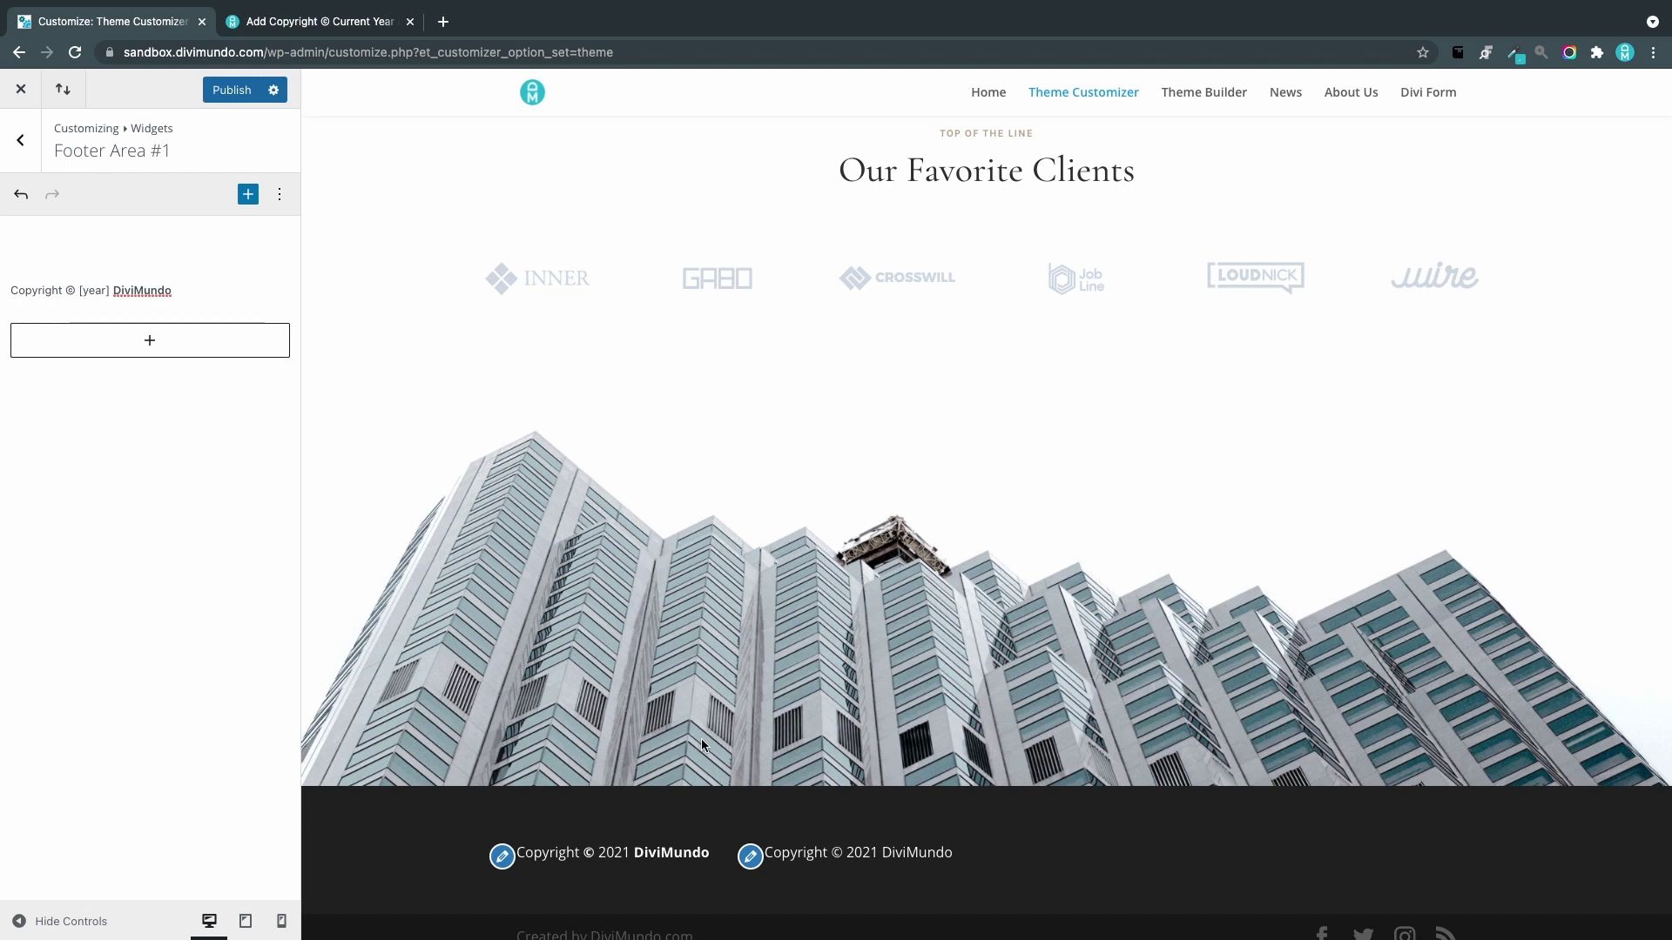
left_click(20, 146)
Copy the "Display current day" code snippet from the article's shortcode table.
left_click(285, 23)
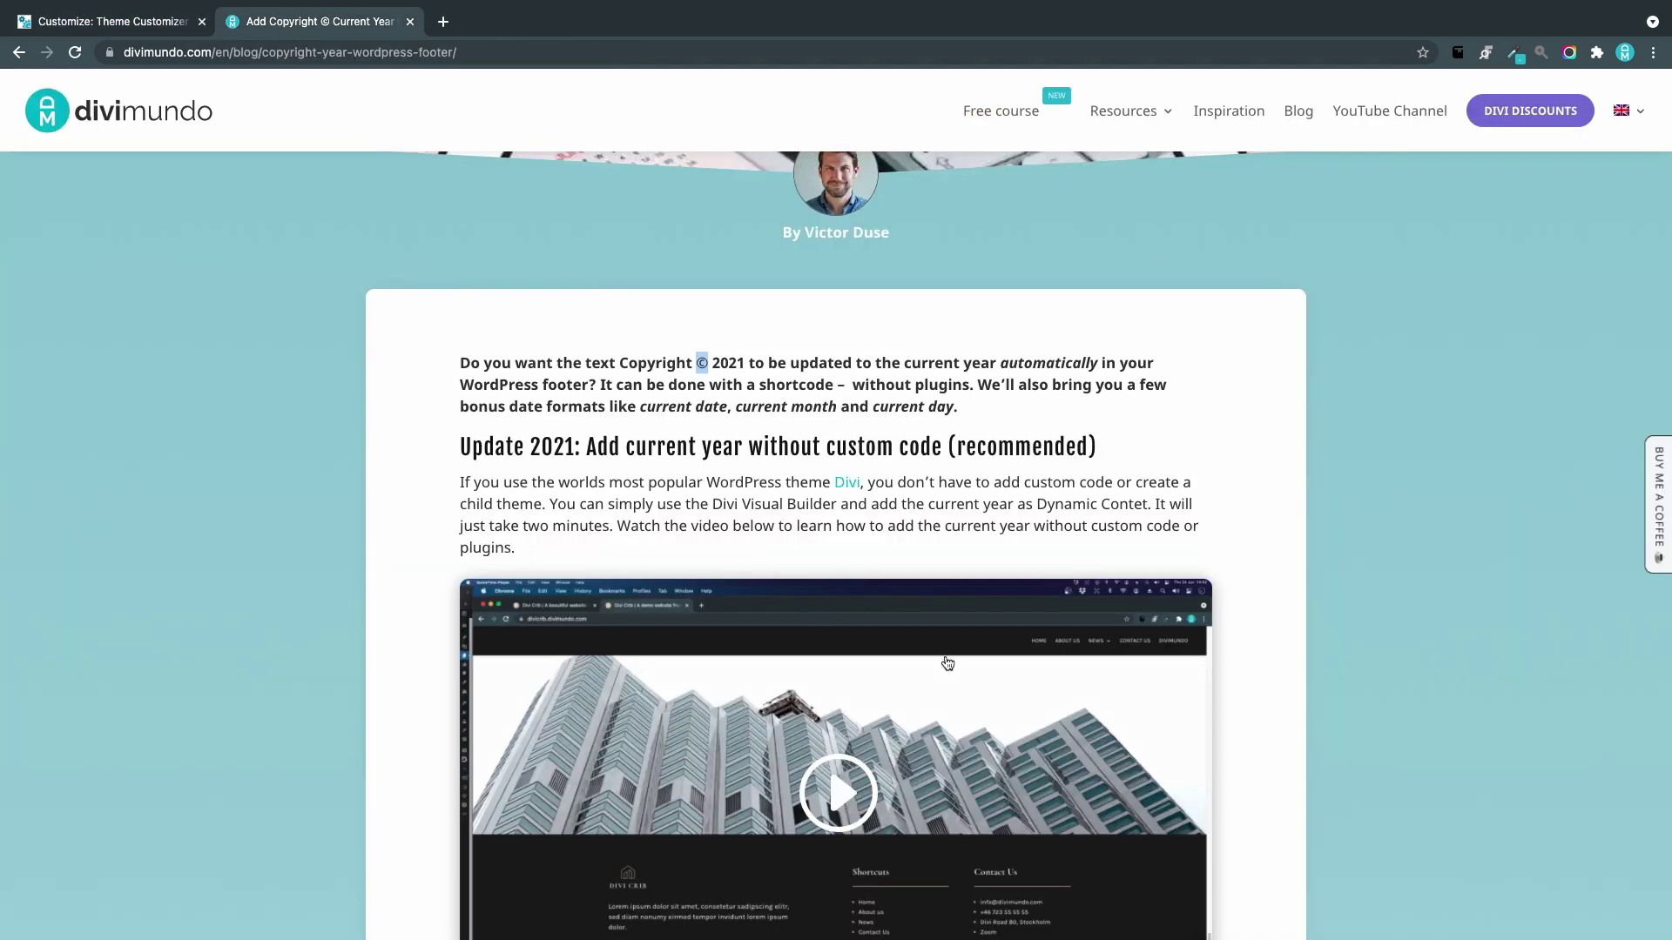
scroll(947, 664, "down", 20)
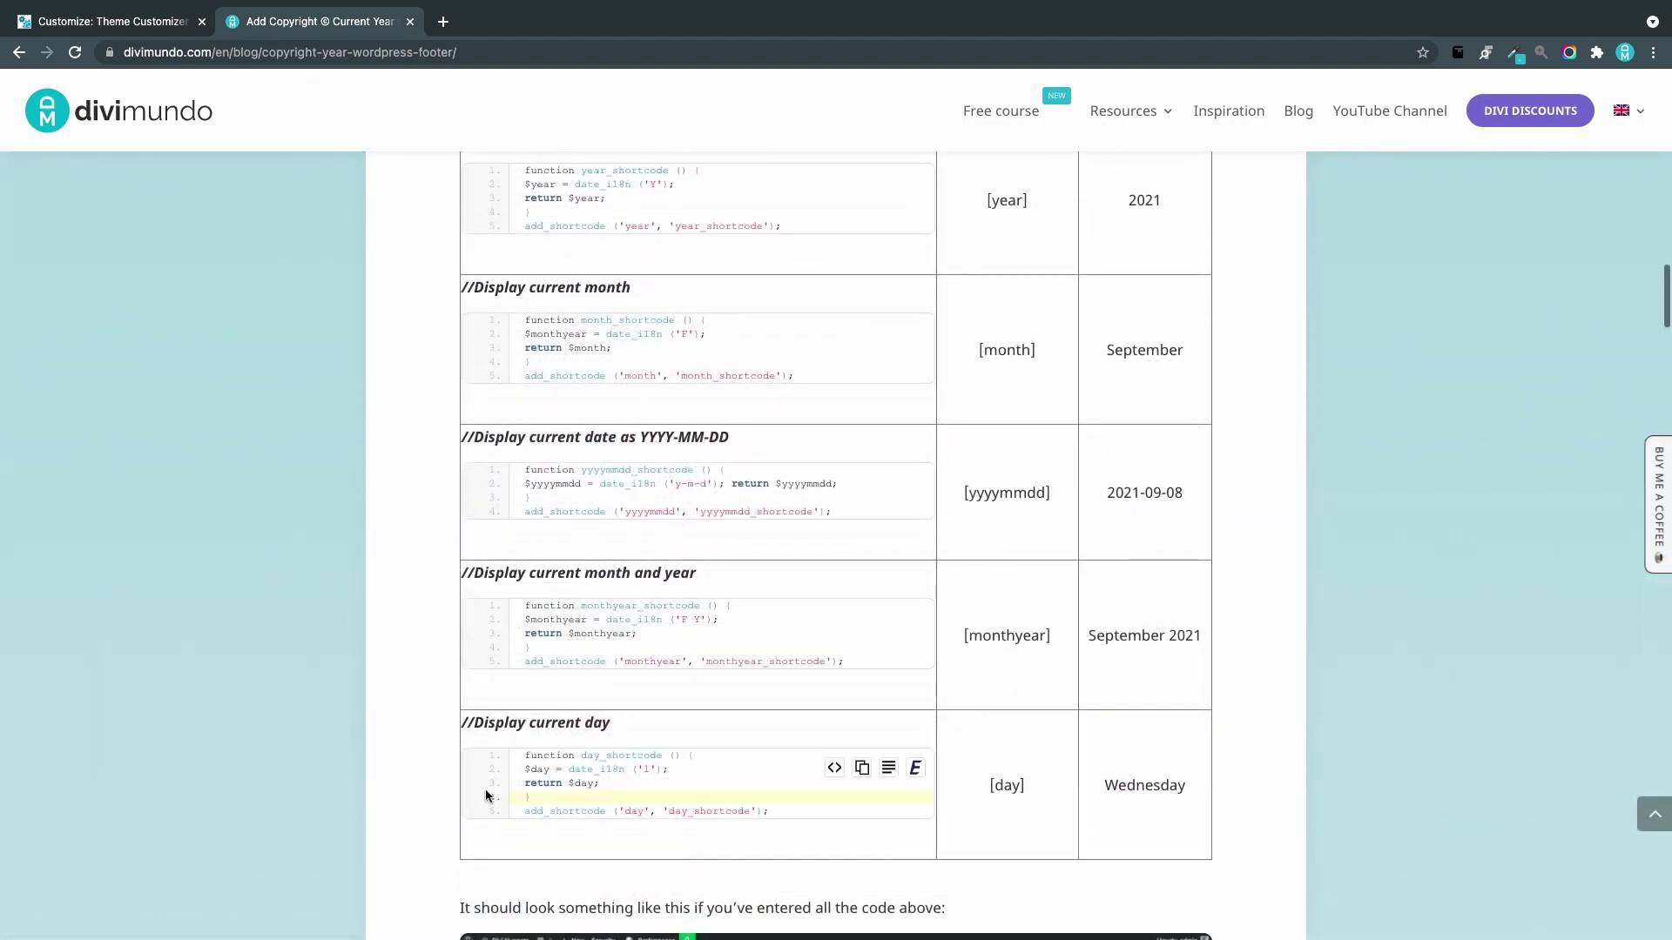
left_click(862, 768)
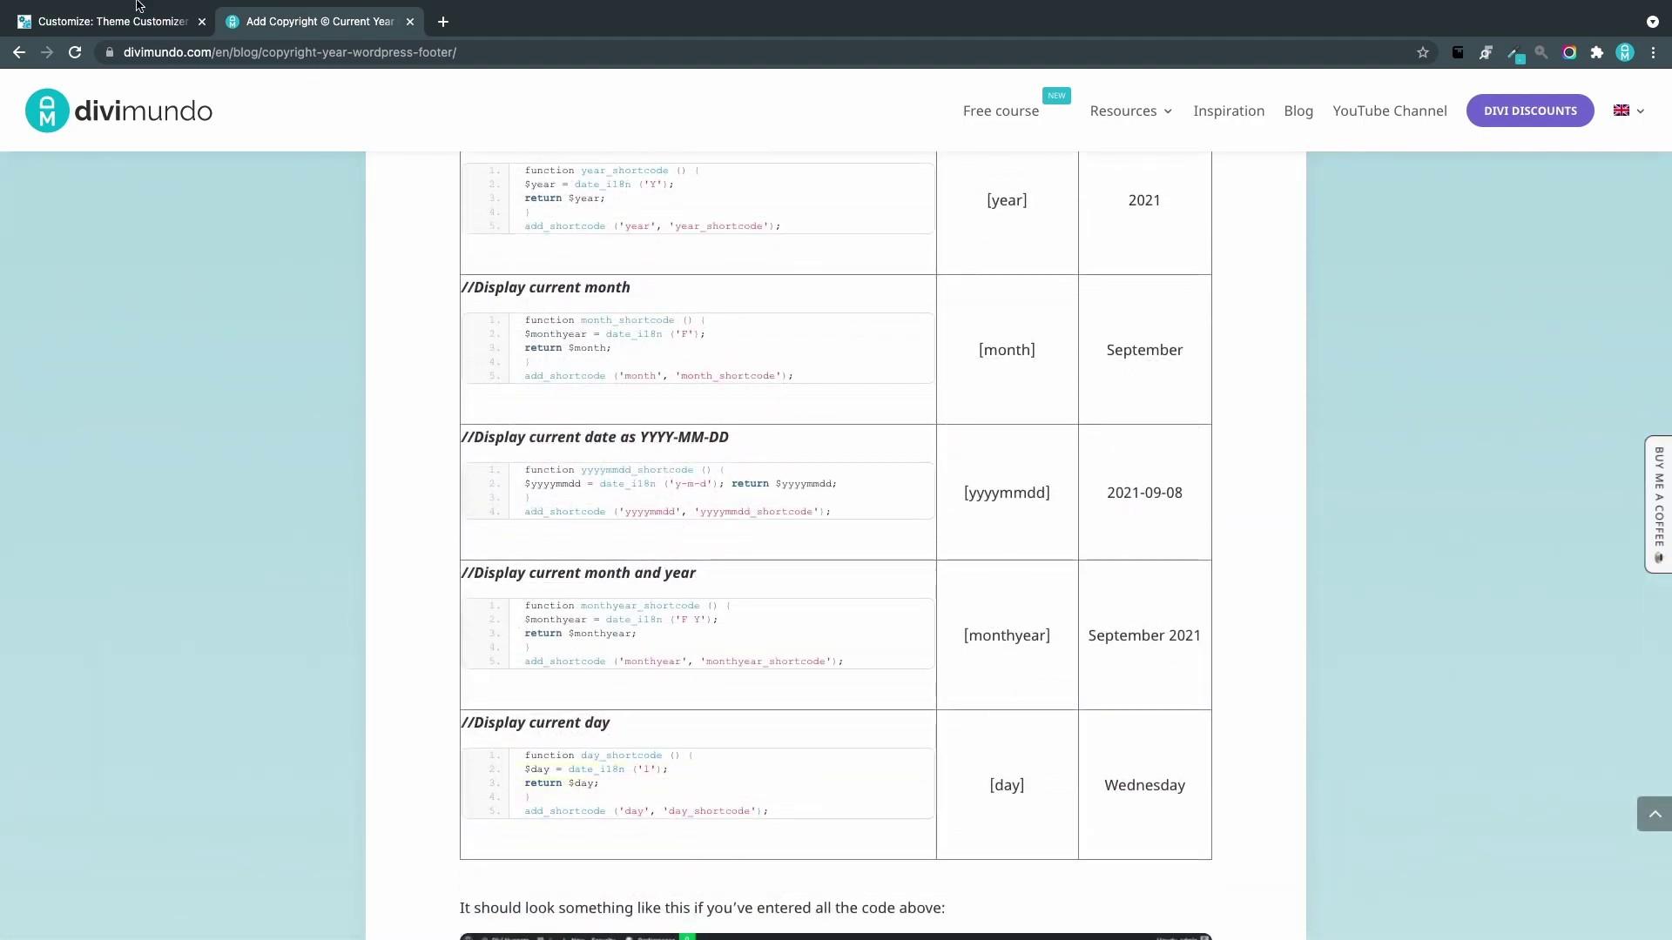
Switch to FileZilla and open functions.php from the remote dusemedia5 theme folder for editing.
key("super+Tab")
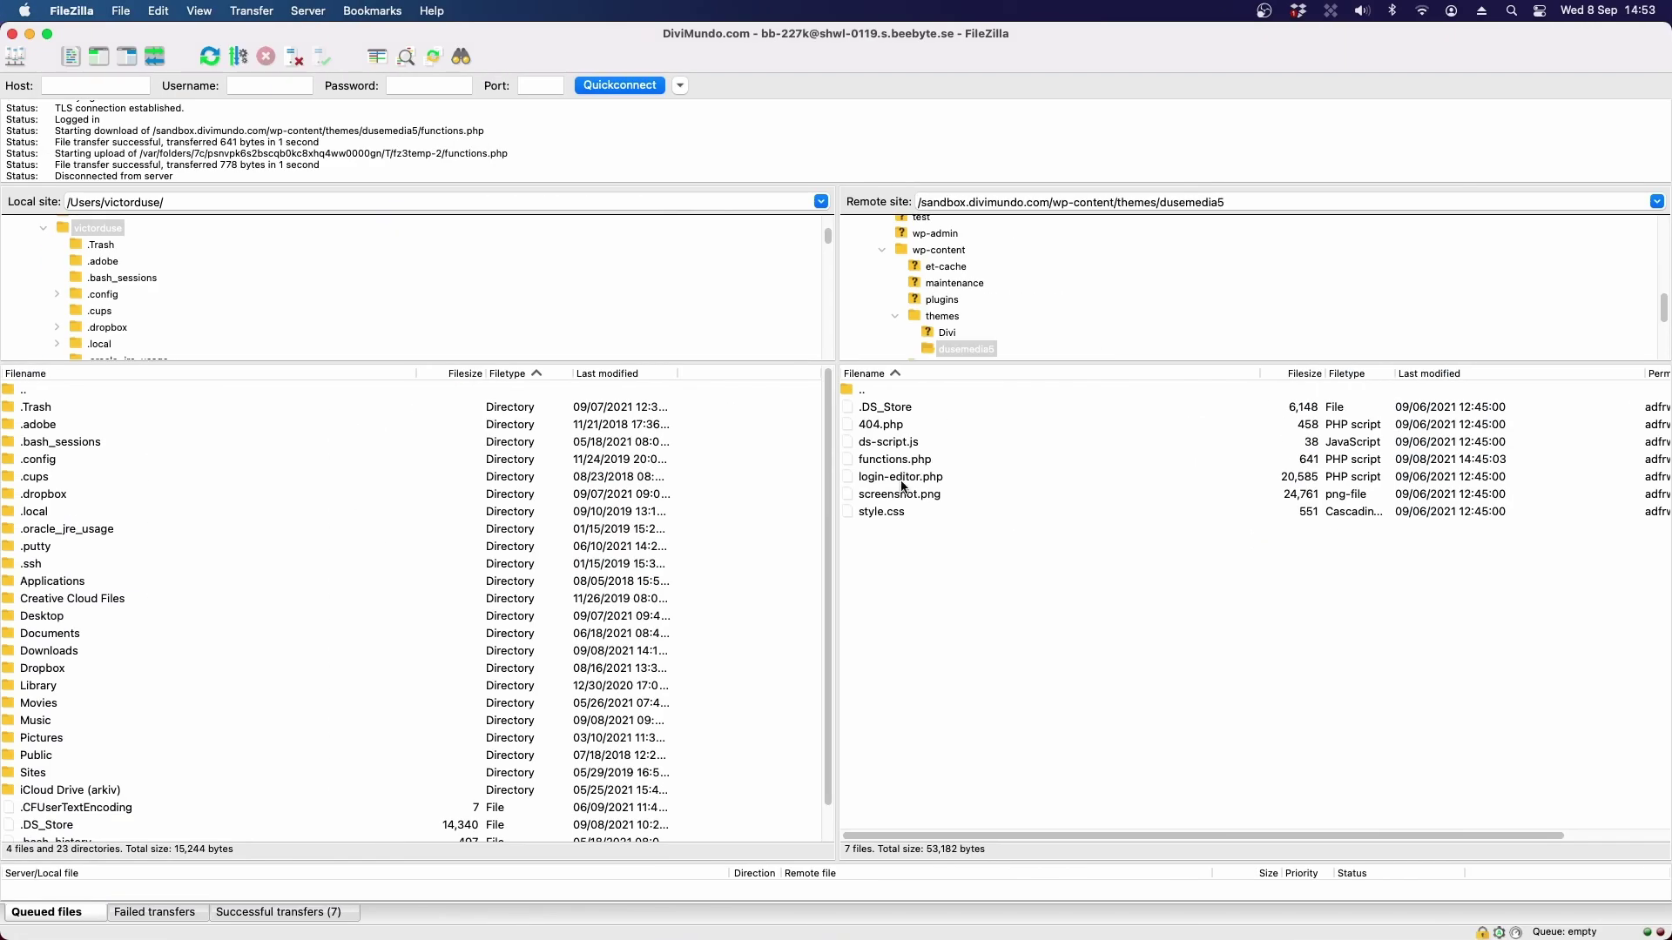
right_click(902, 461)
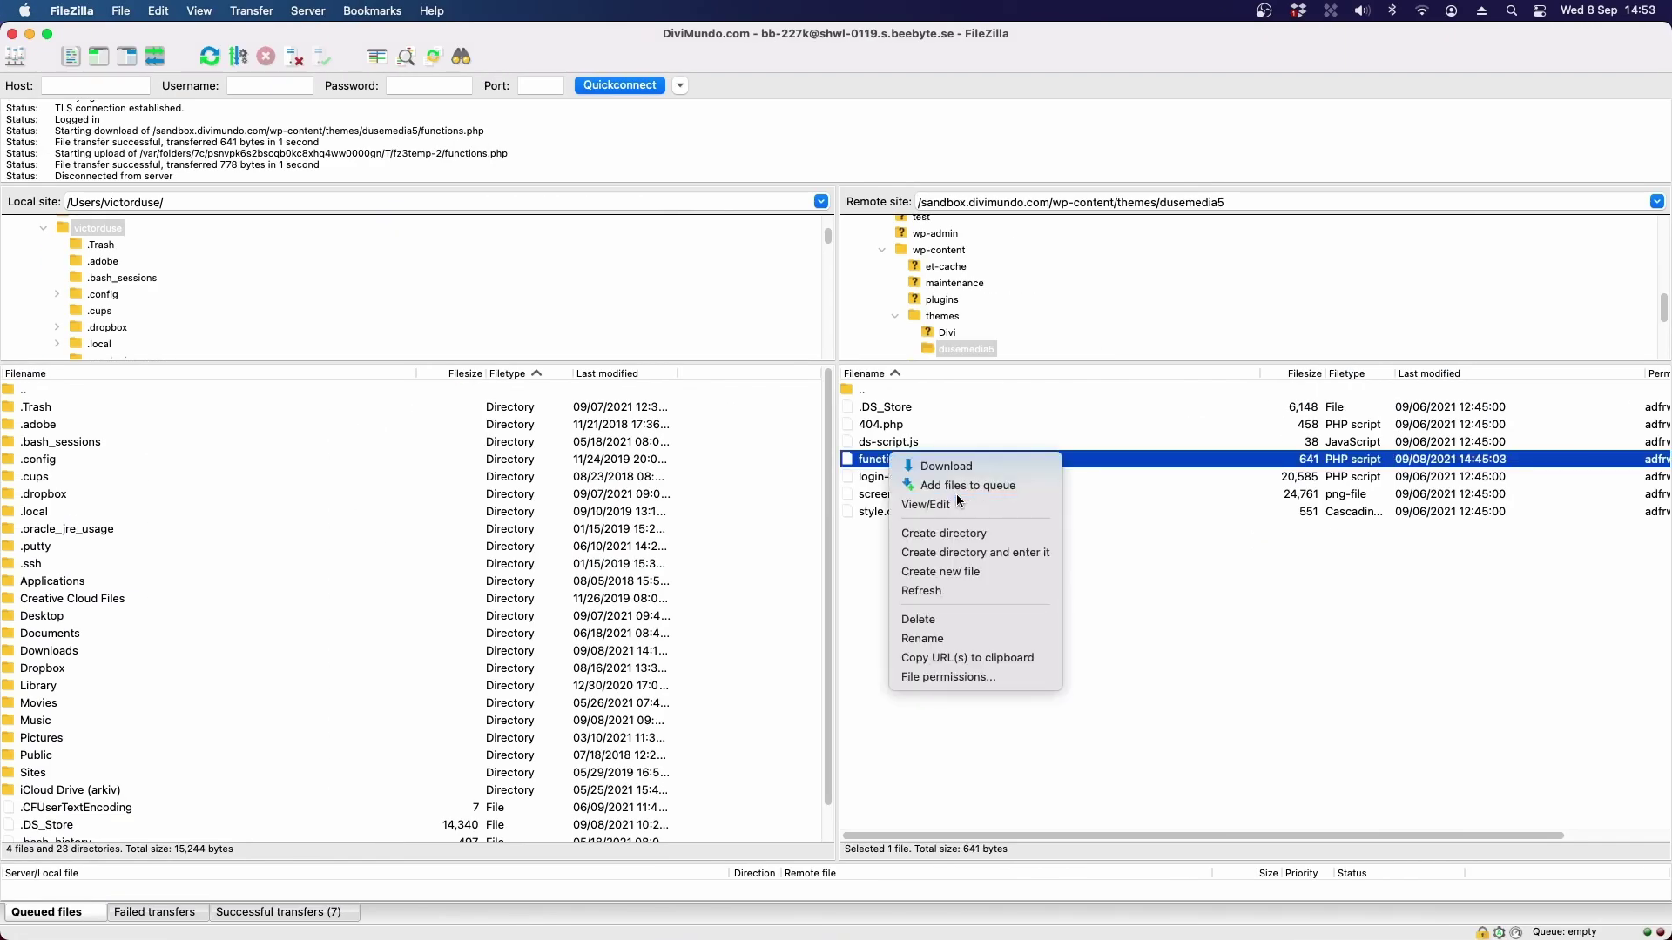
left_click(957, 496)
left_click(1117, 639)
left_click(1346, 681)
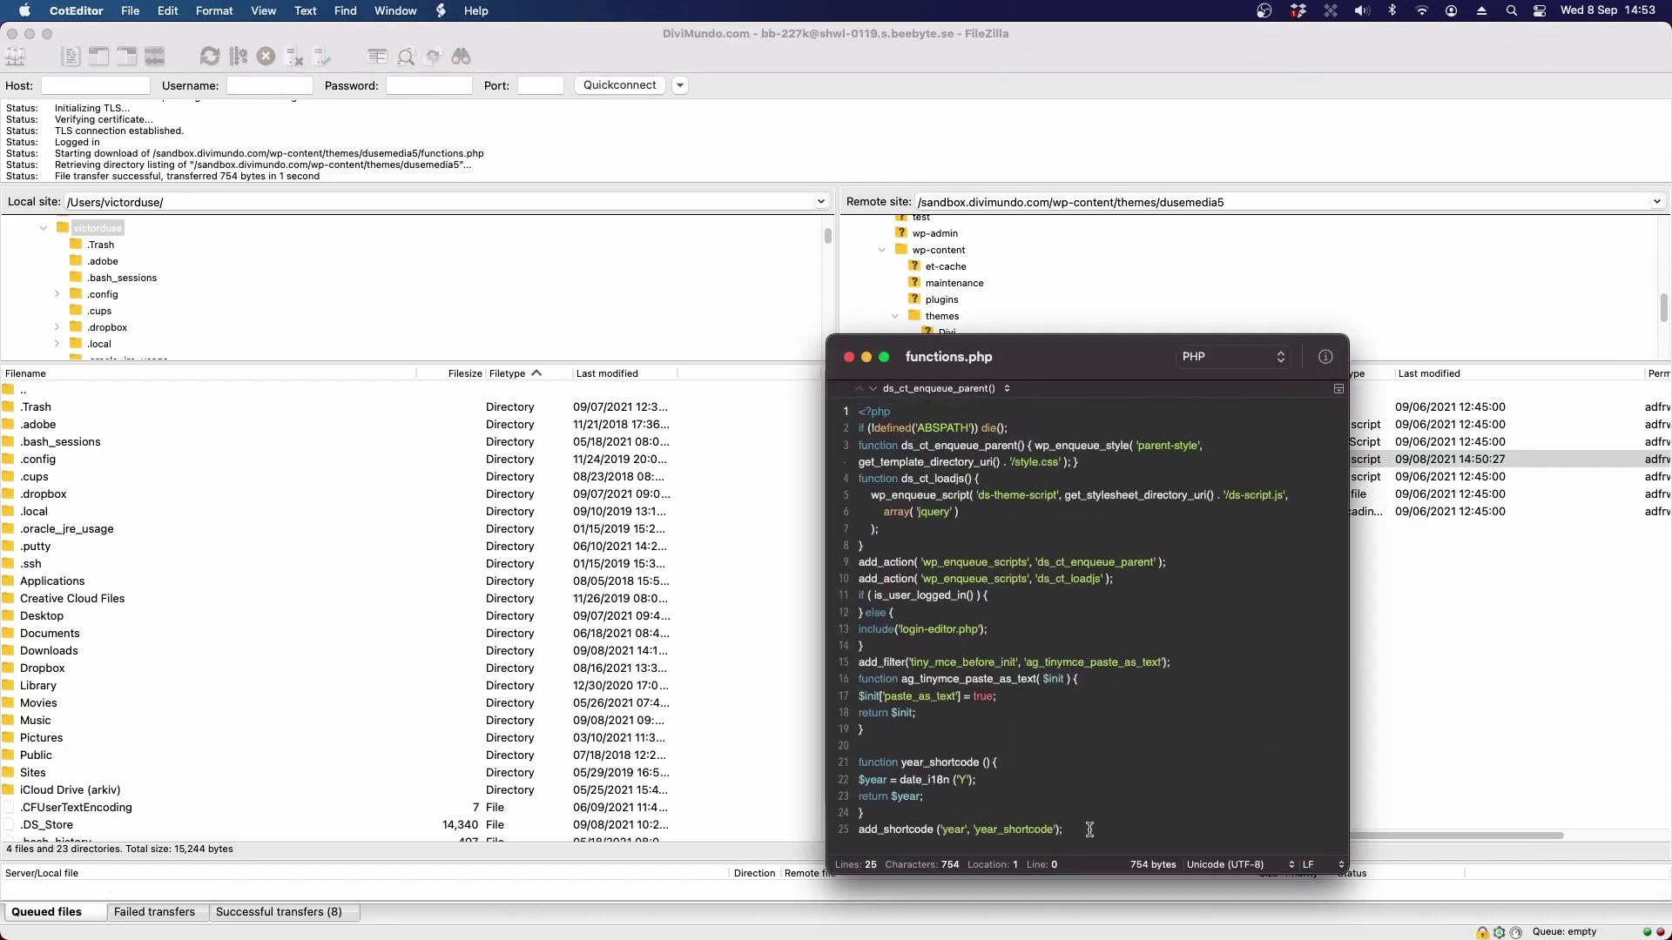
Paste the day_shortcode code below the year shortcode in functions.php, then save and upload the file to the server.
left_click(1090, 829)
key("Return")
key("super+v")
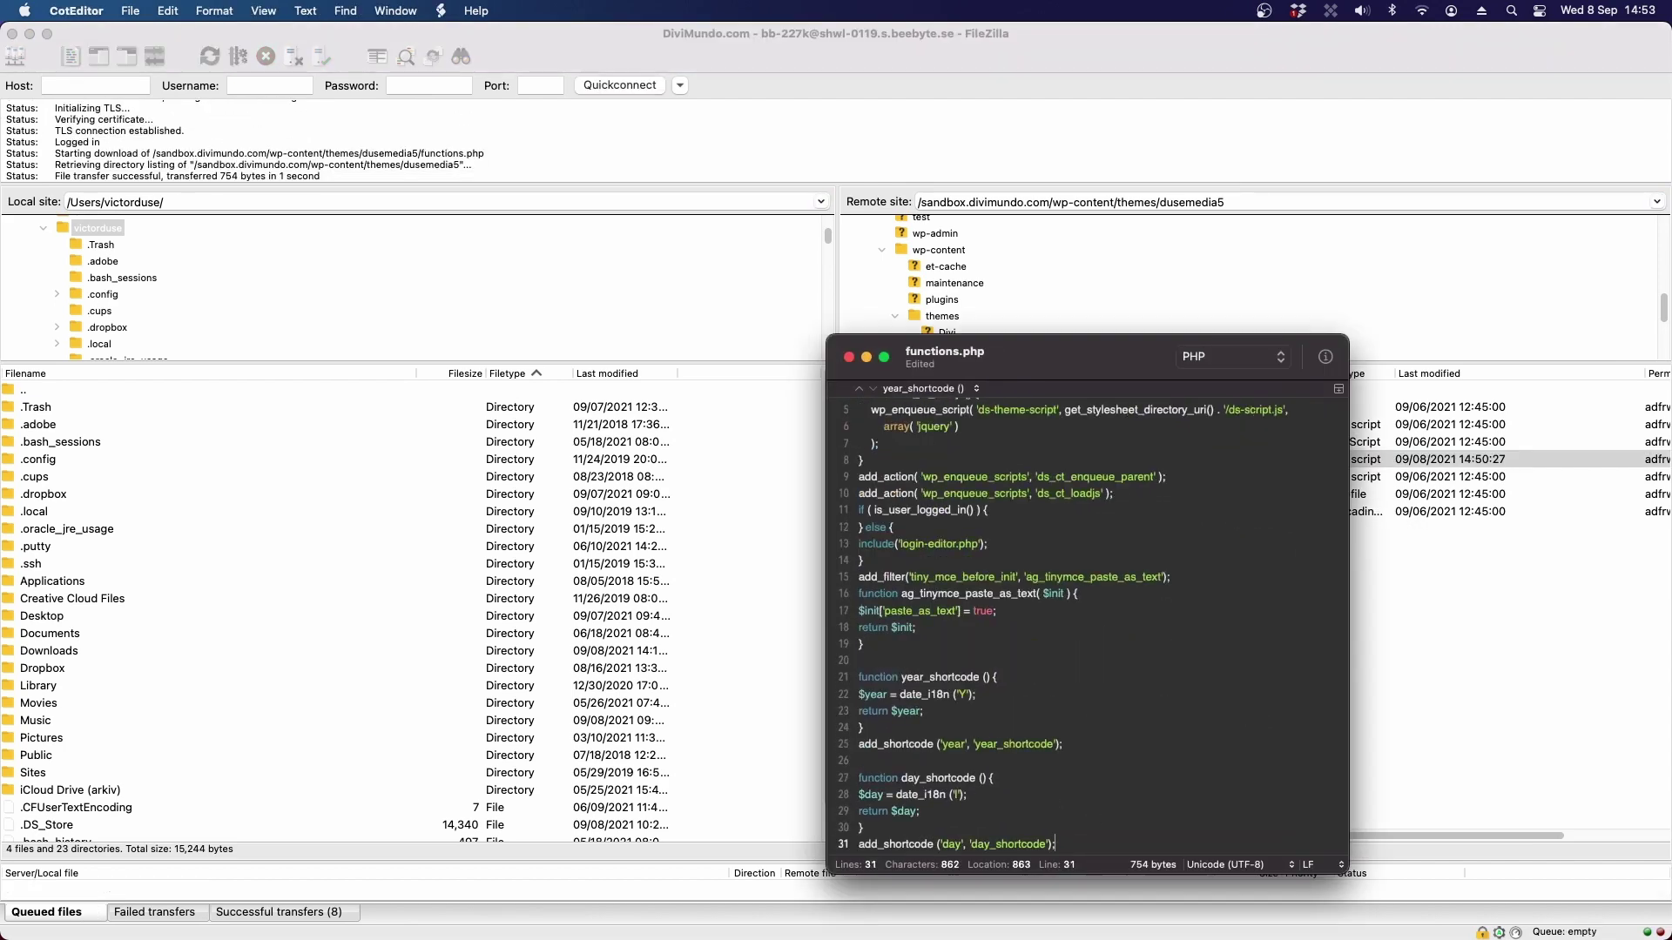
left_click(849, 358)
left_click(1149, 686)
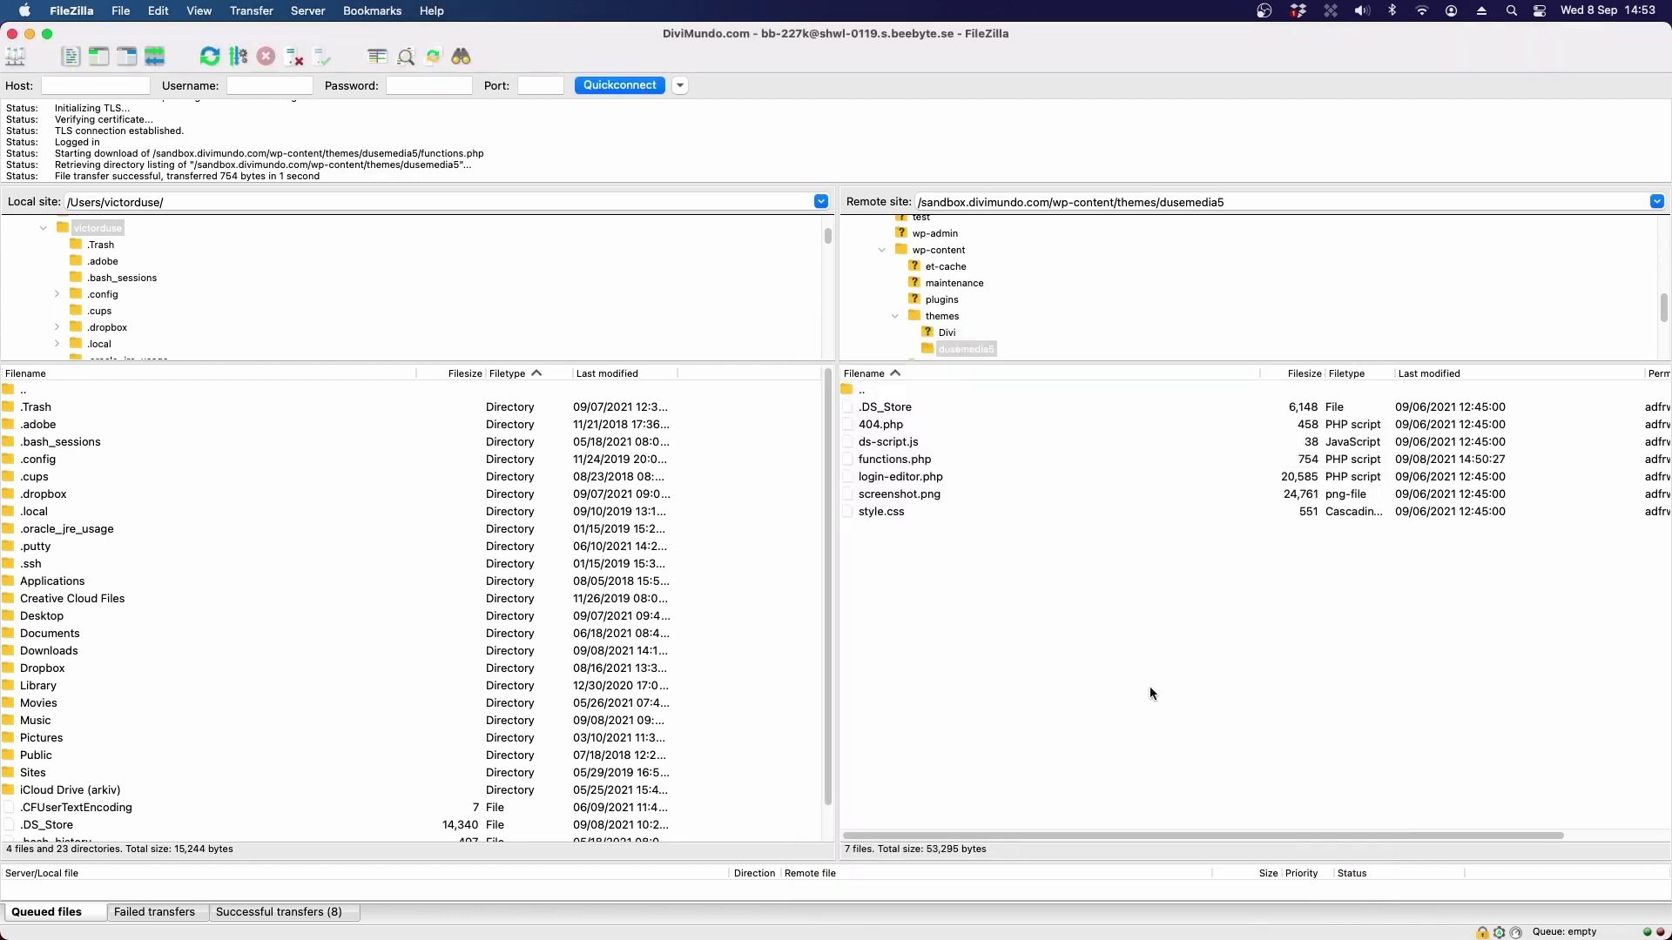
left_click(982, 557)
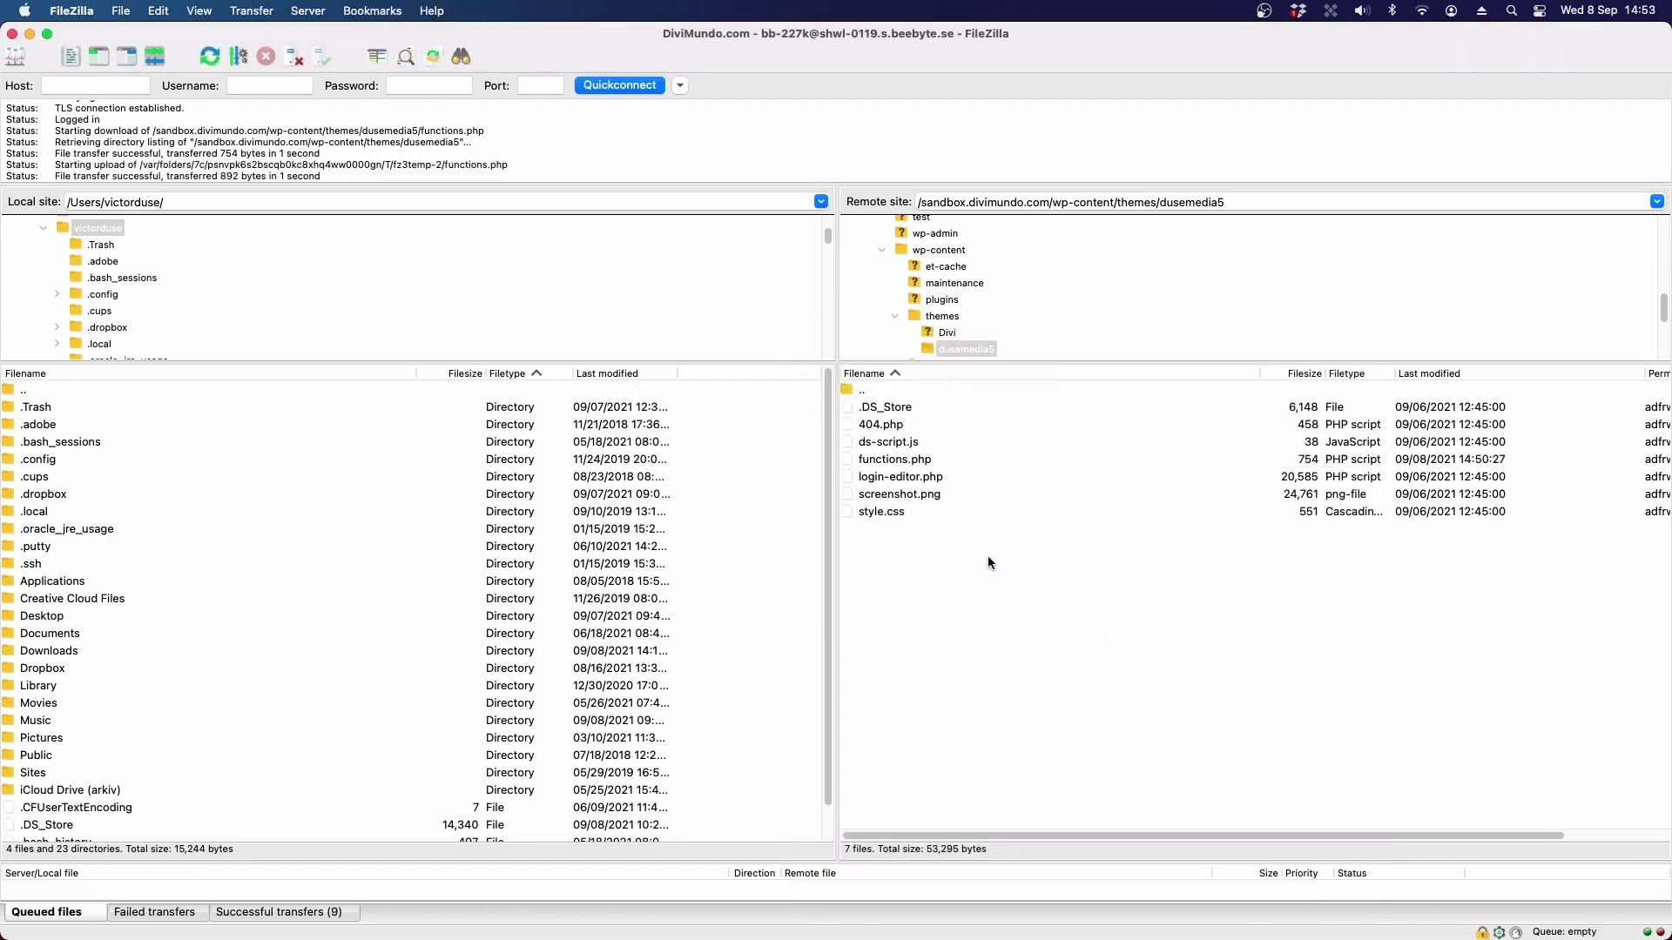
Copy the [day] shortcode from the article's table in the browser and return to the Customizer.
key("super+Tab")
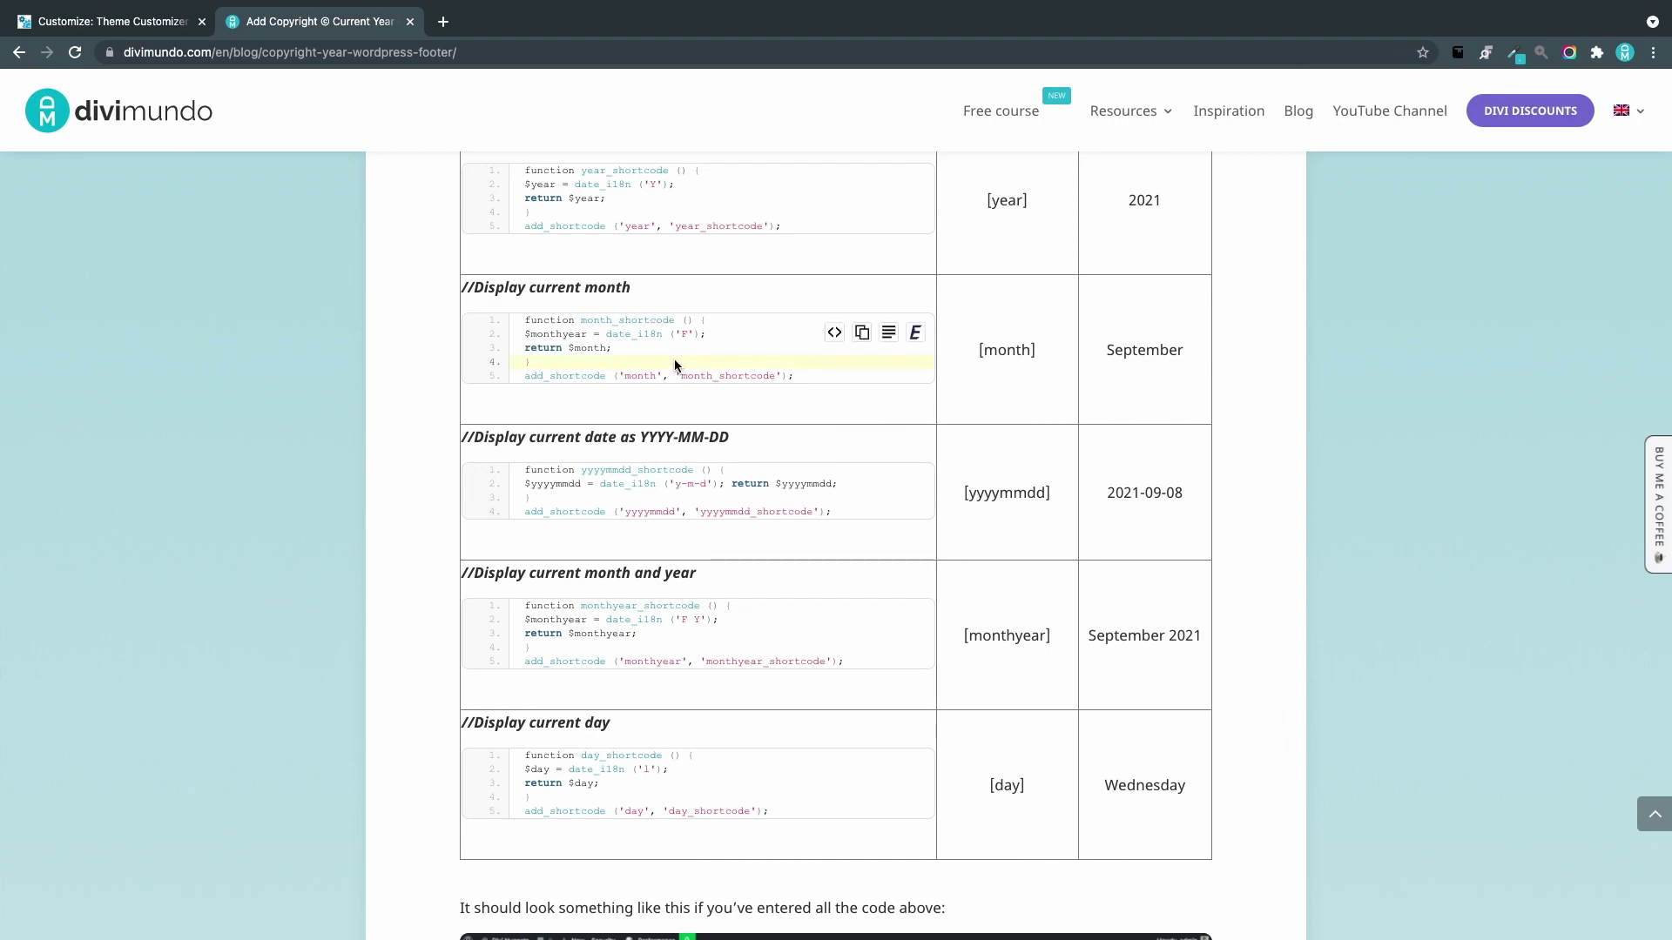
left_click_drag(1050, 786, 990, 777)
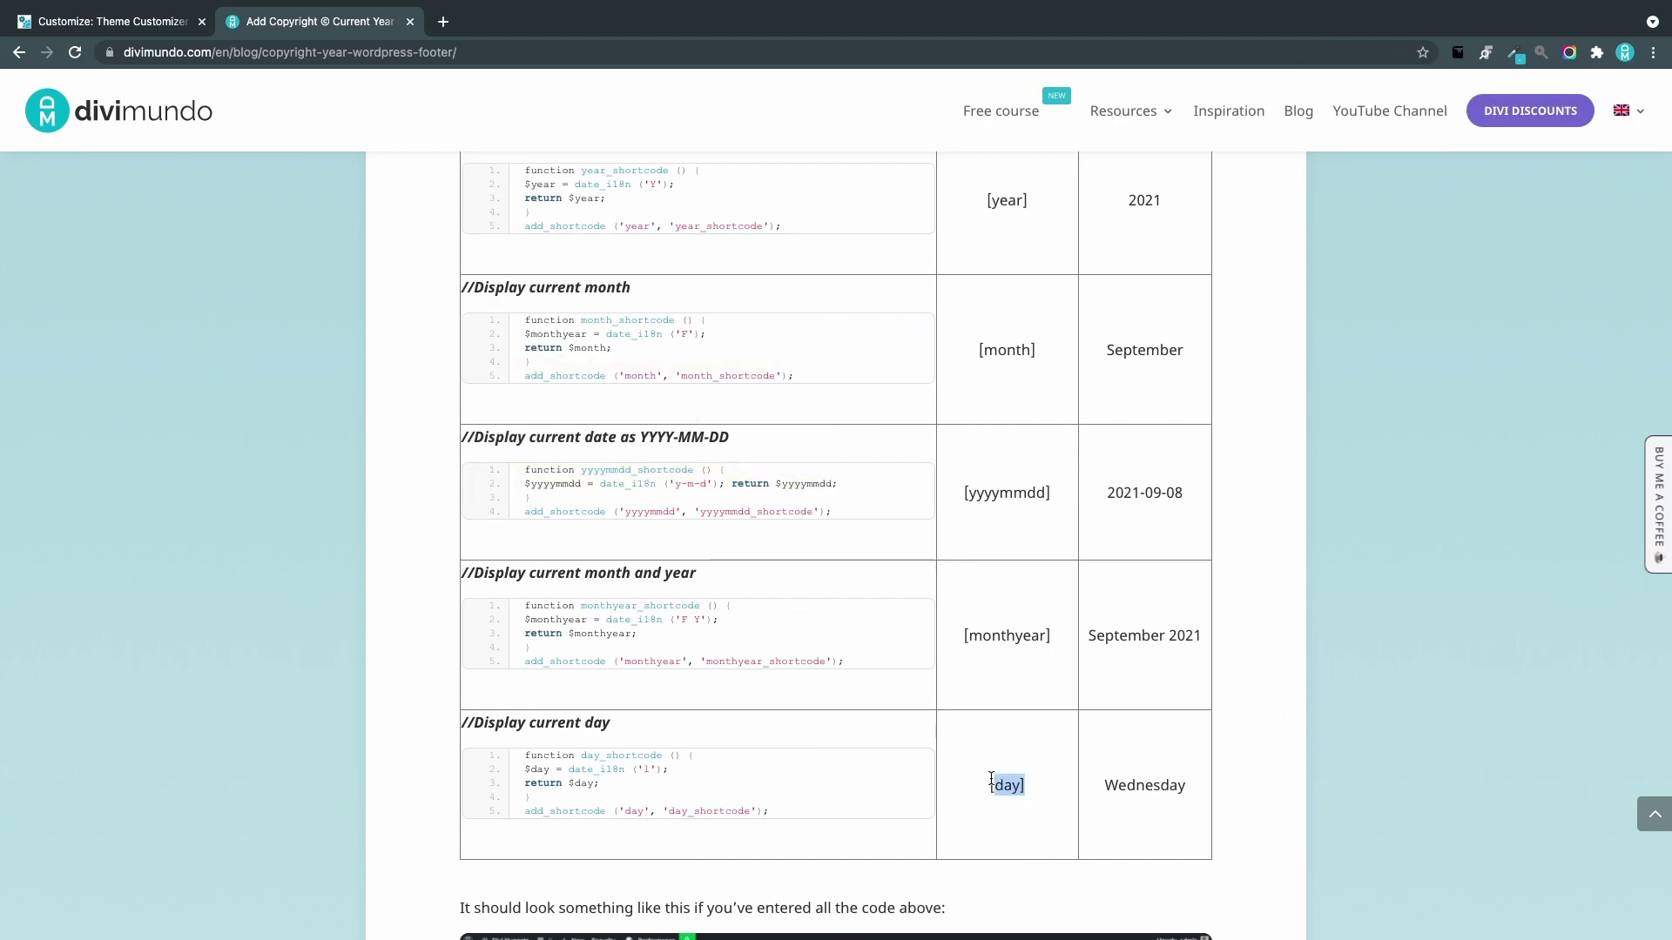
left_click(159, 34)
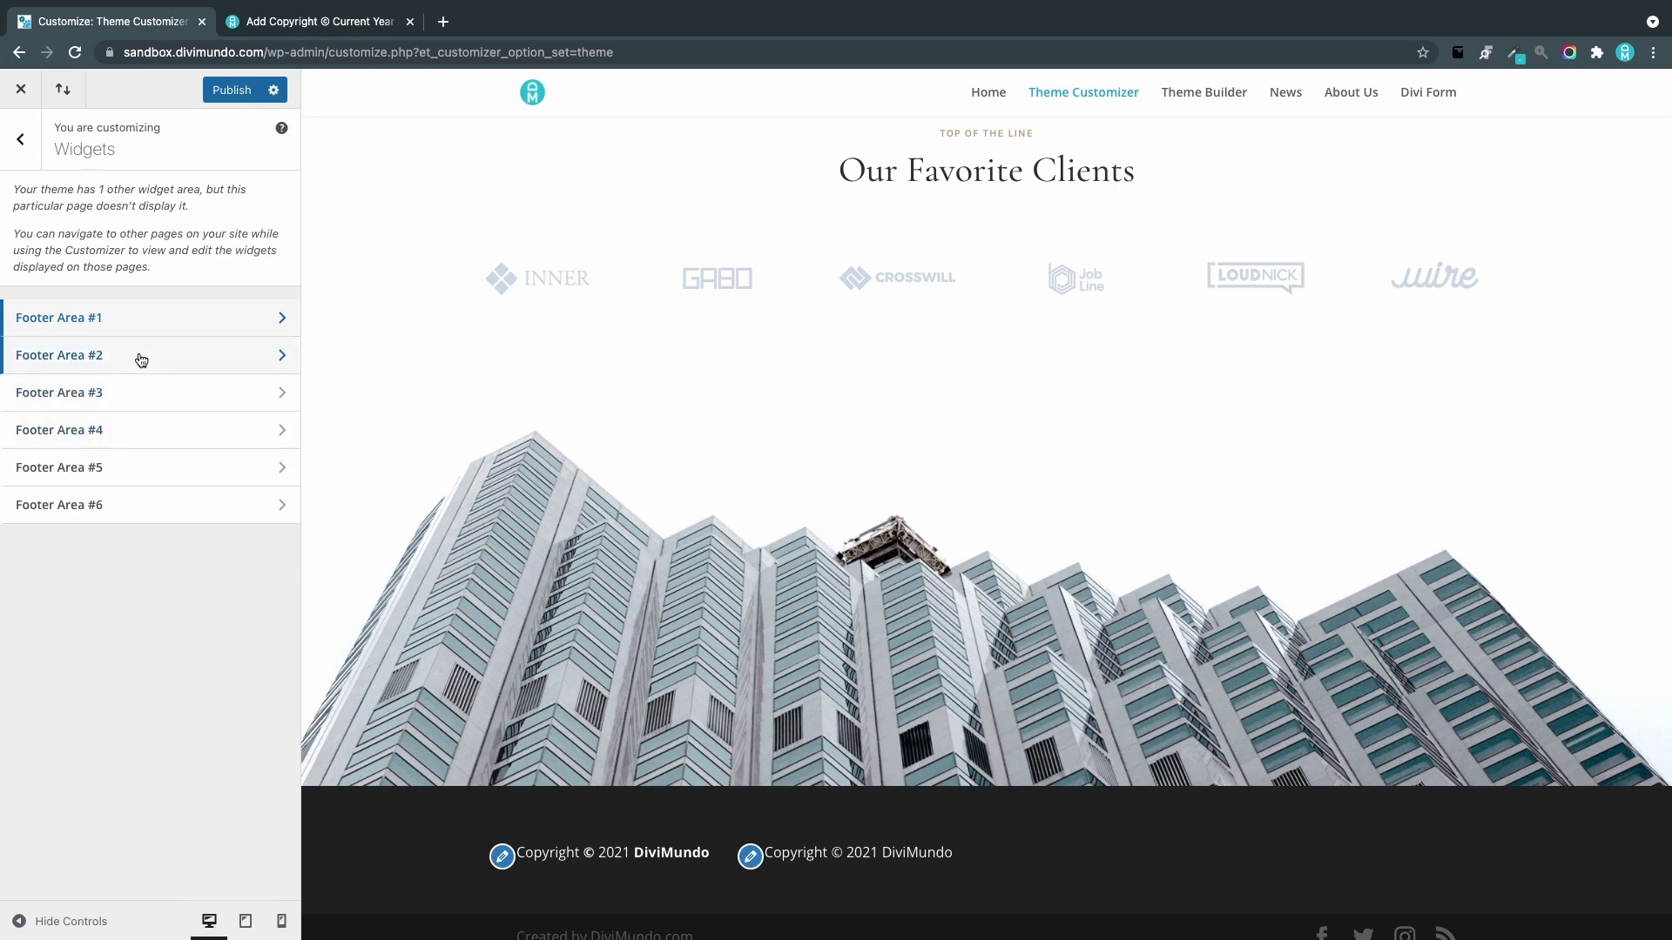
Add a Paragraph block reading "Have a nice [day]!" to Footer Area #3, publish the changes and close the Customizer.
left_click(127, 395)
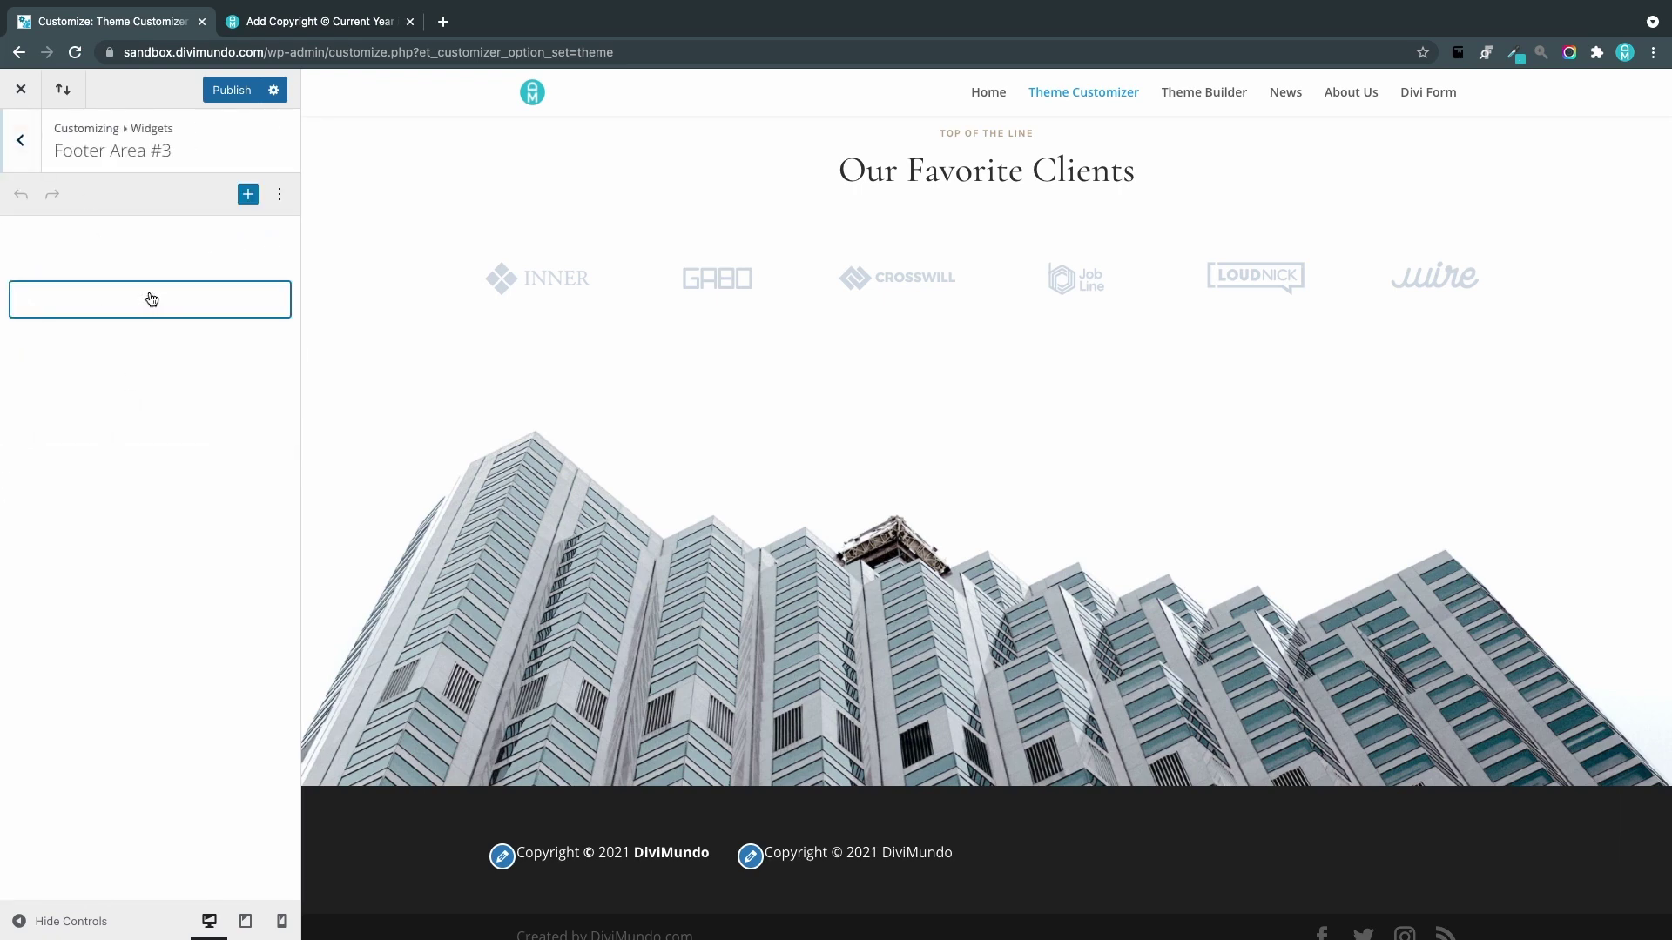
left_click(152, 300)
left_click(177, 453)
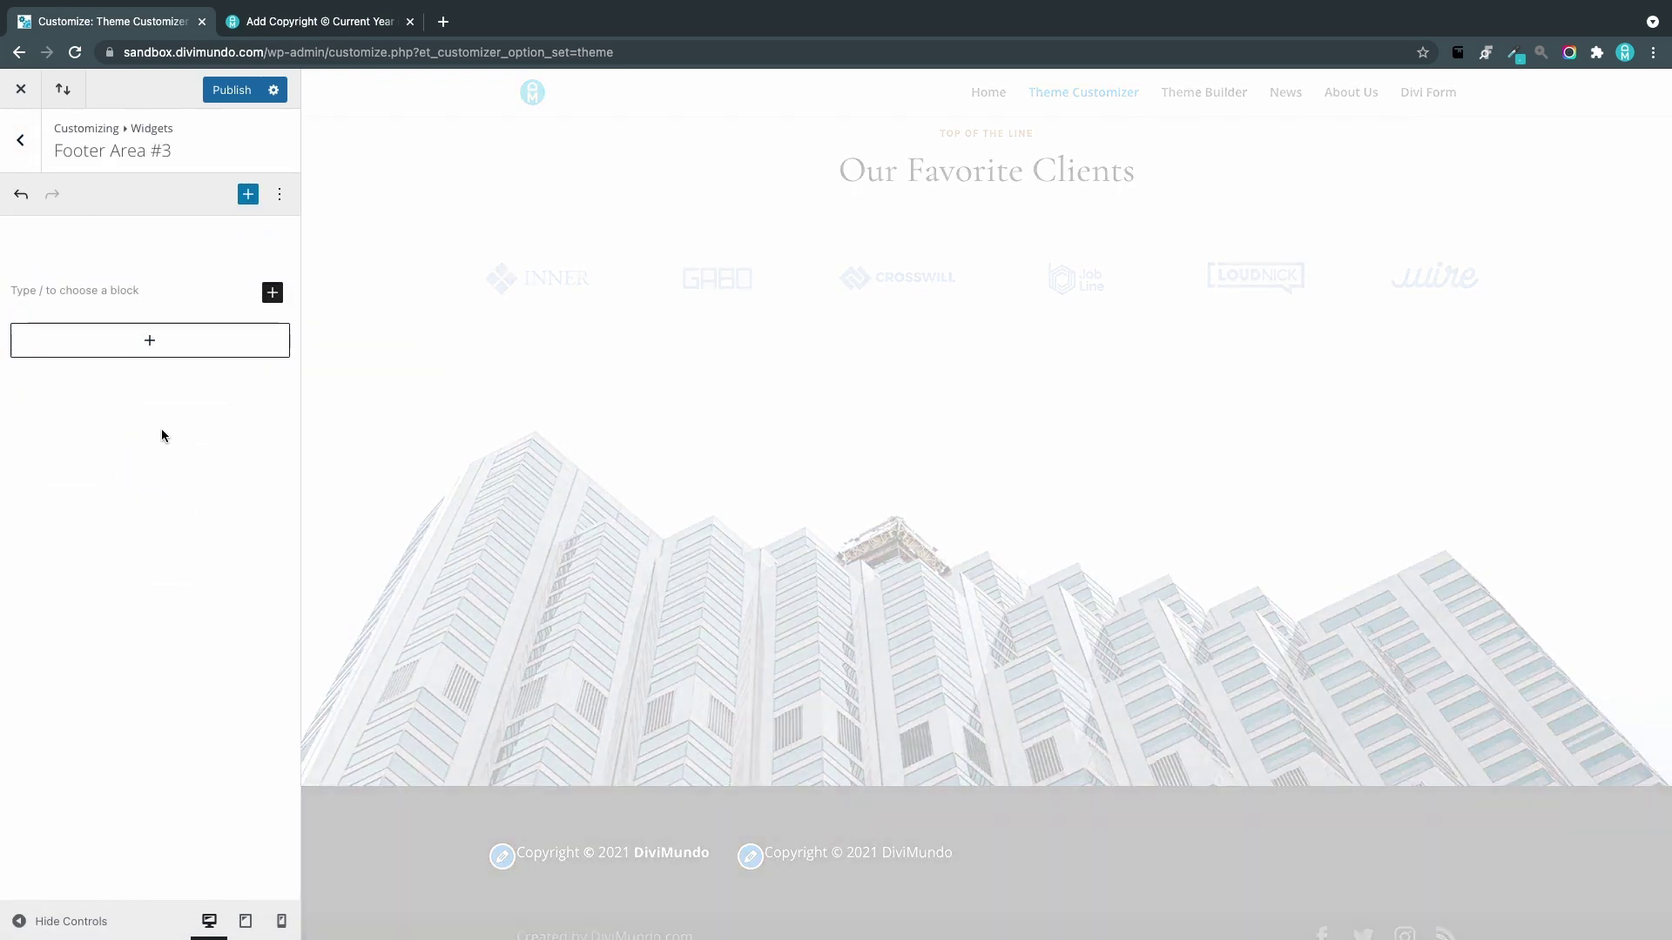
type("Have a moice")
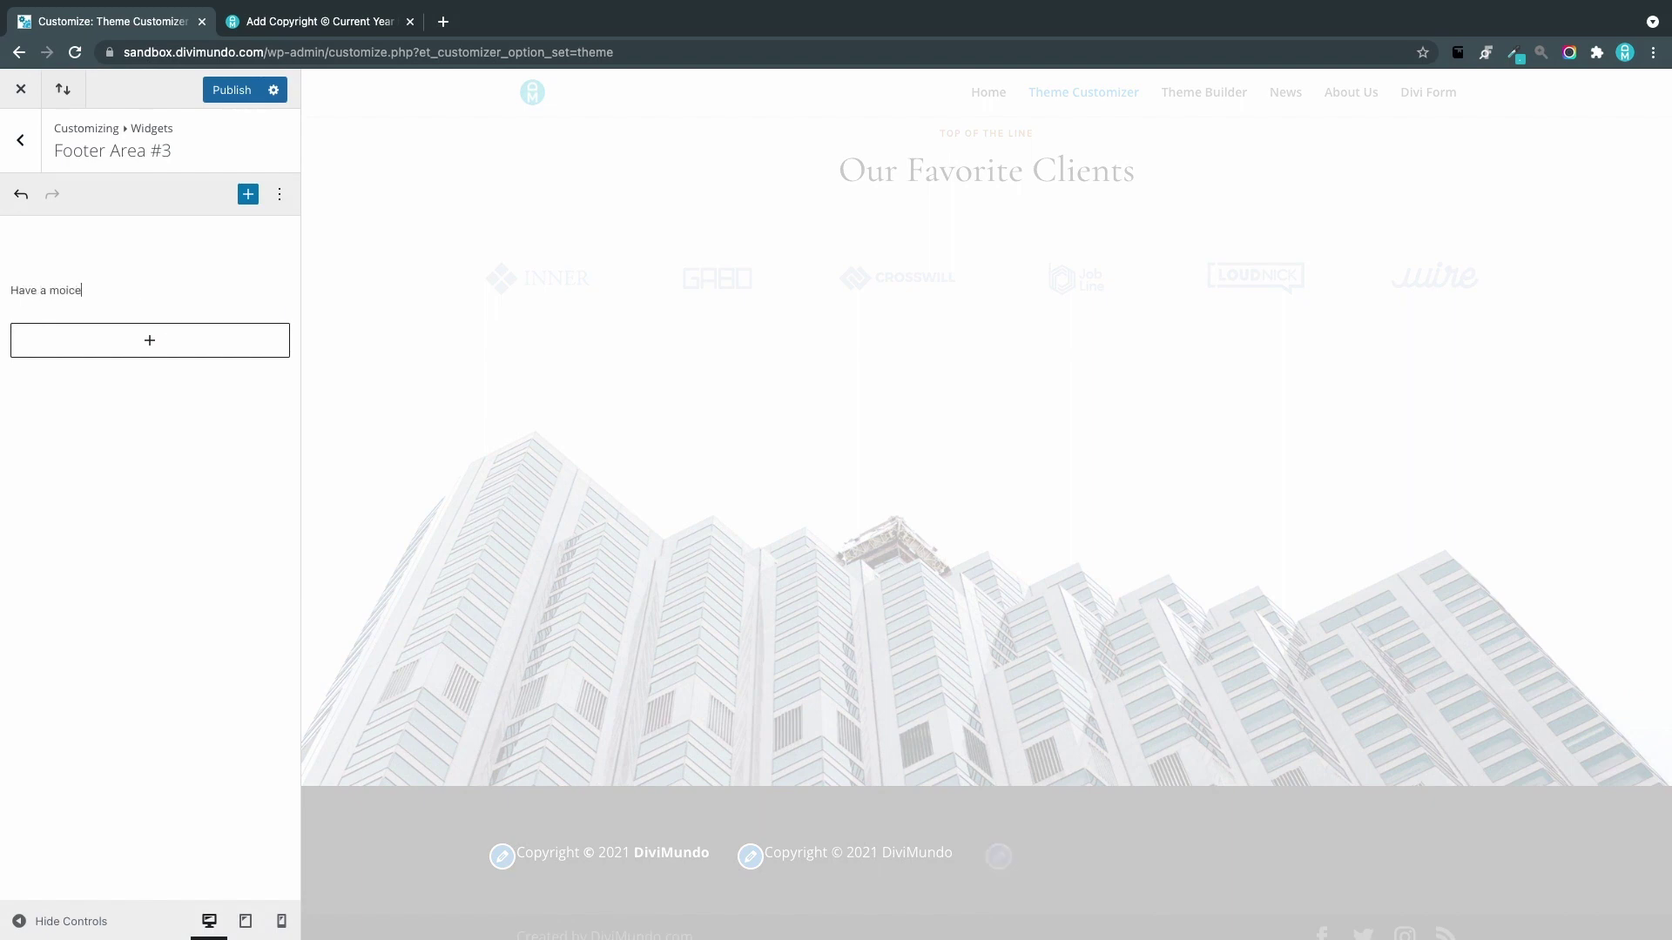
key("BackSpace")
key("BackSpace")
key("BackSpace")
key("BackSpace")
key("BackSpace")
type("n")
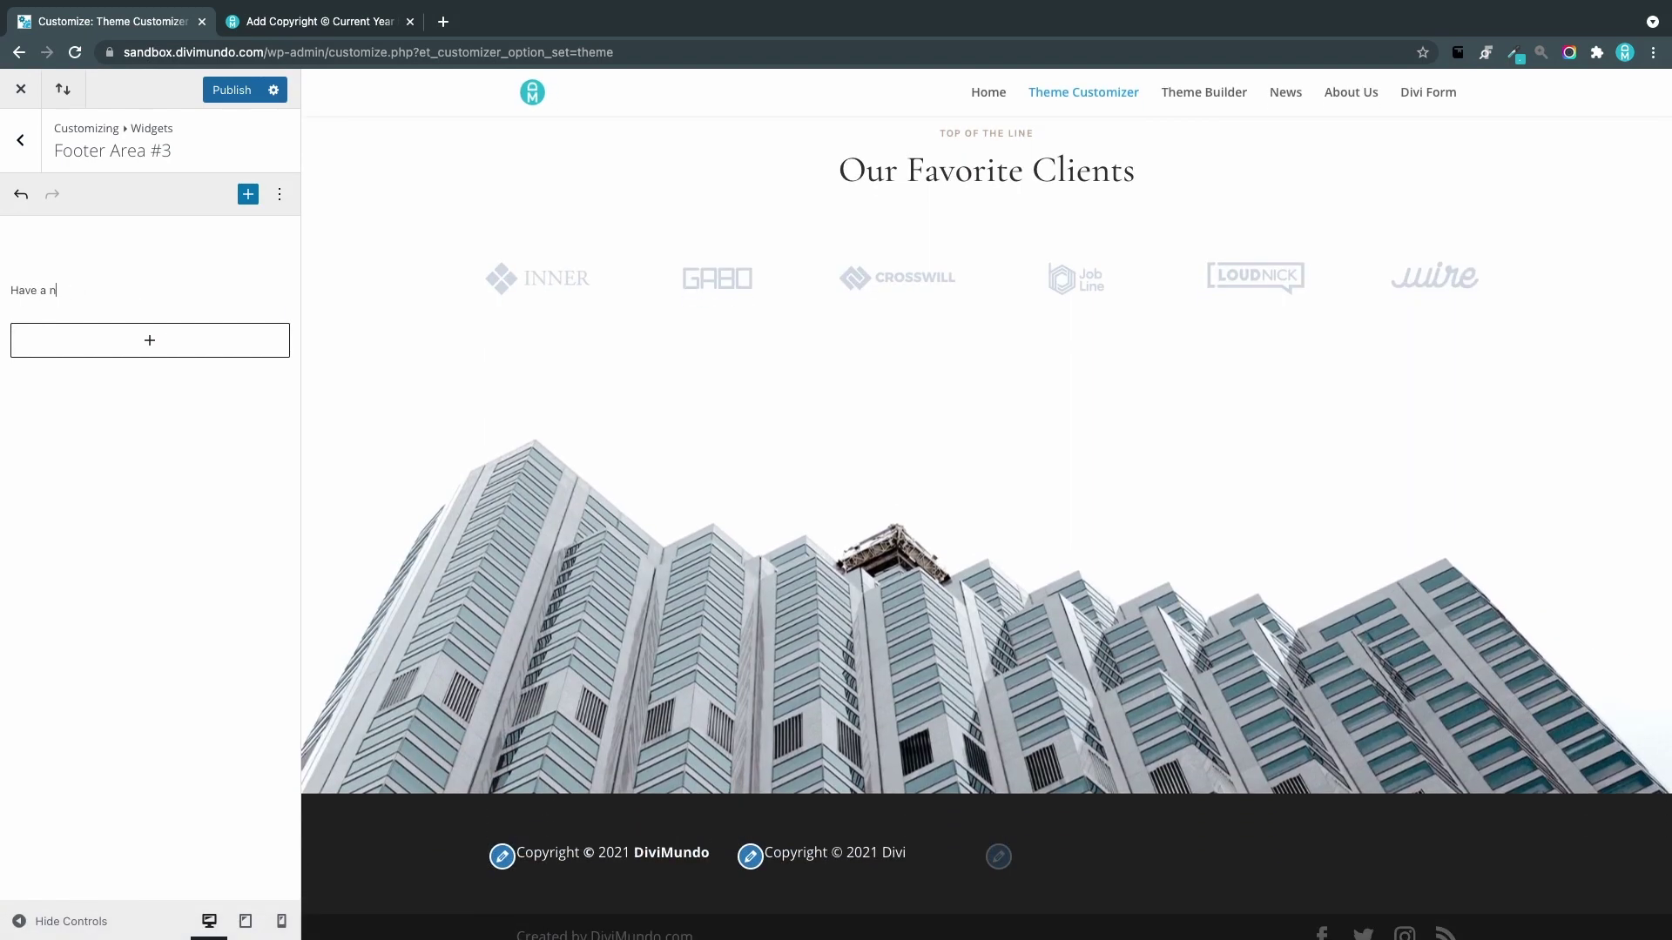
type("ice [day]!")
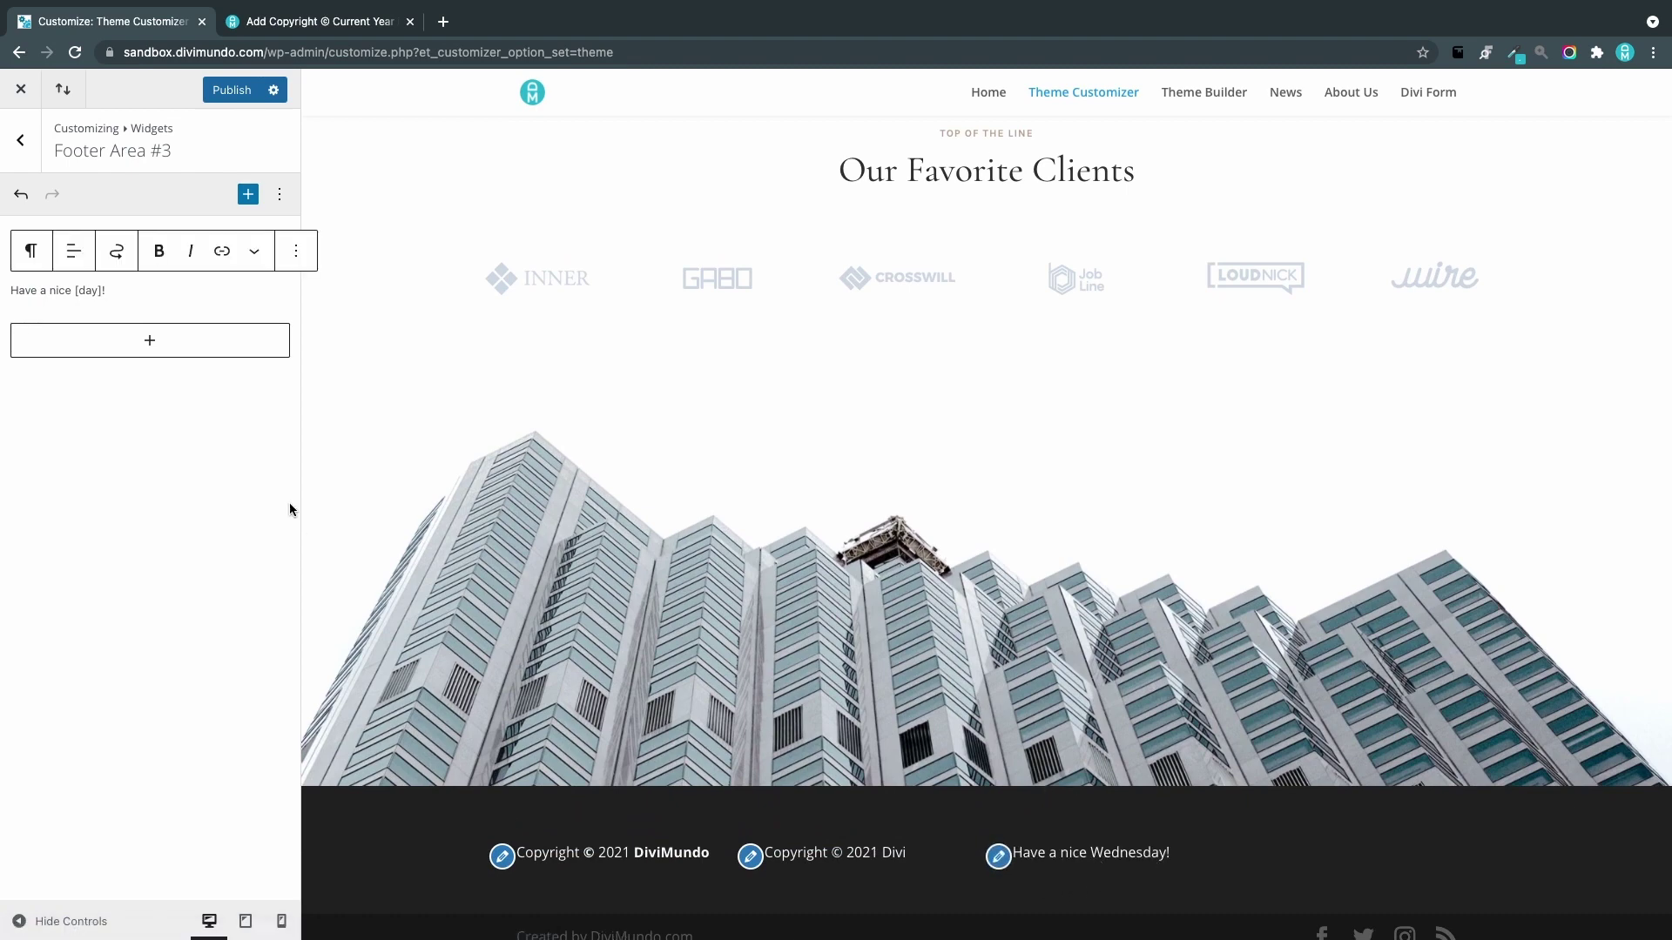
left_click(232, 90)
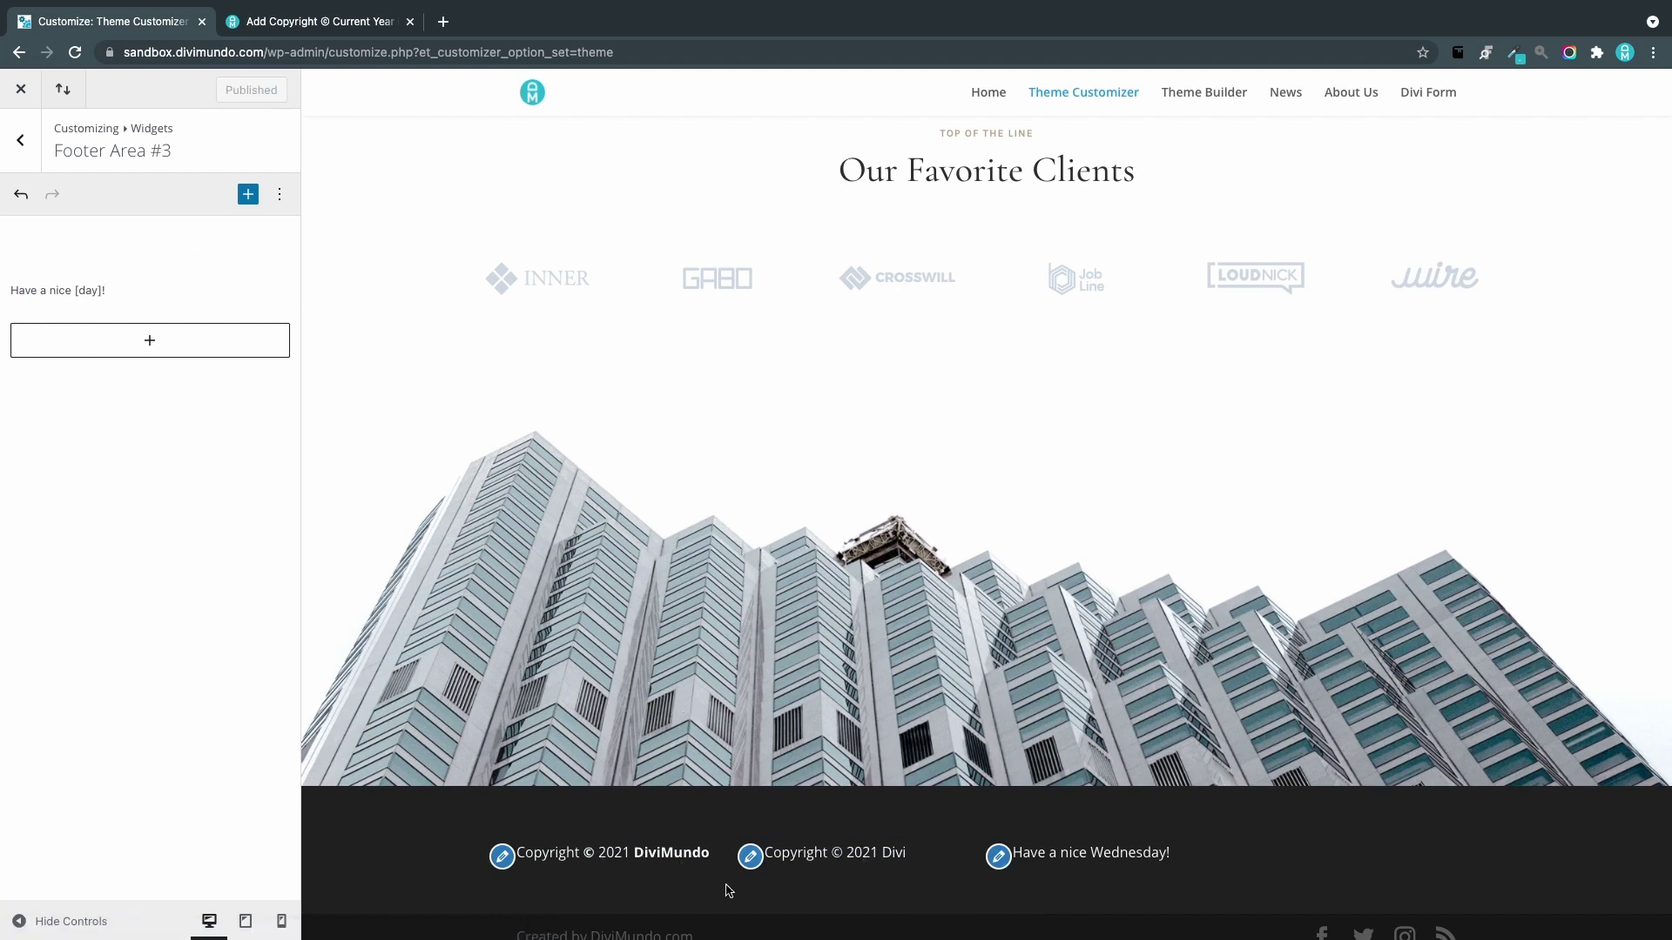
left_click(16, 92)
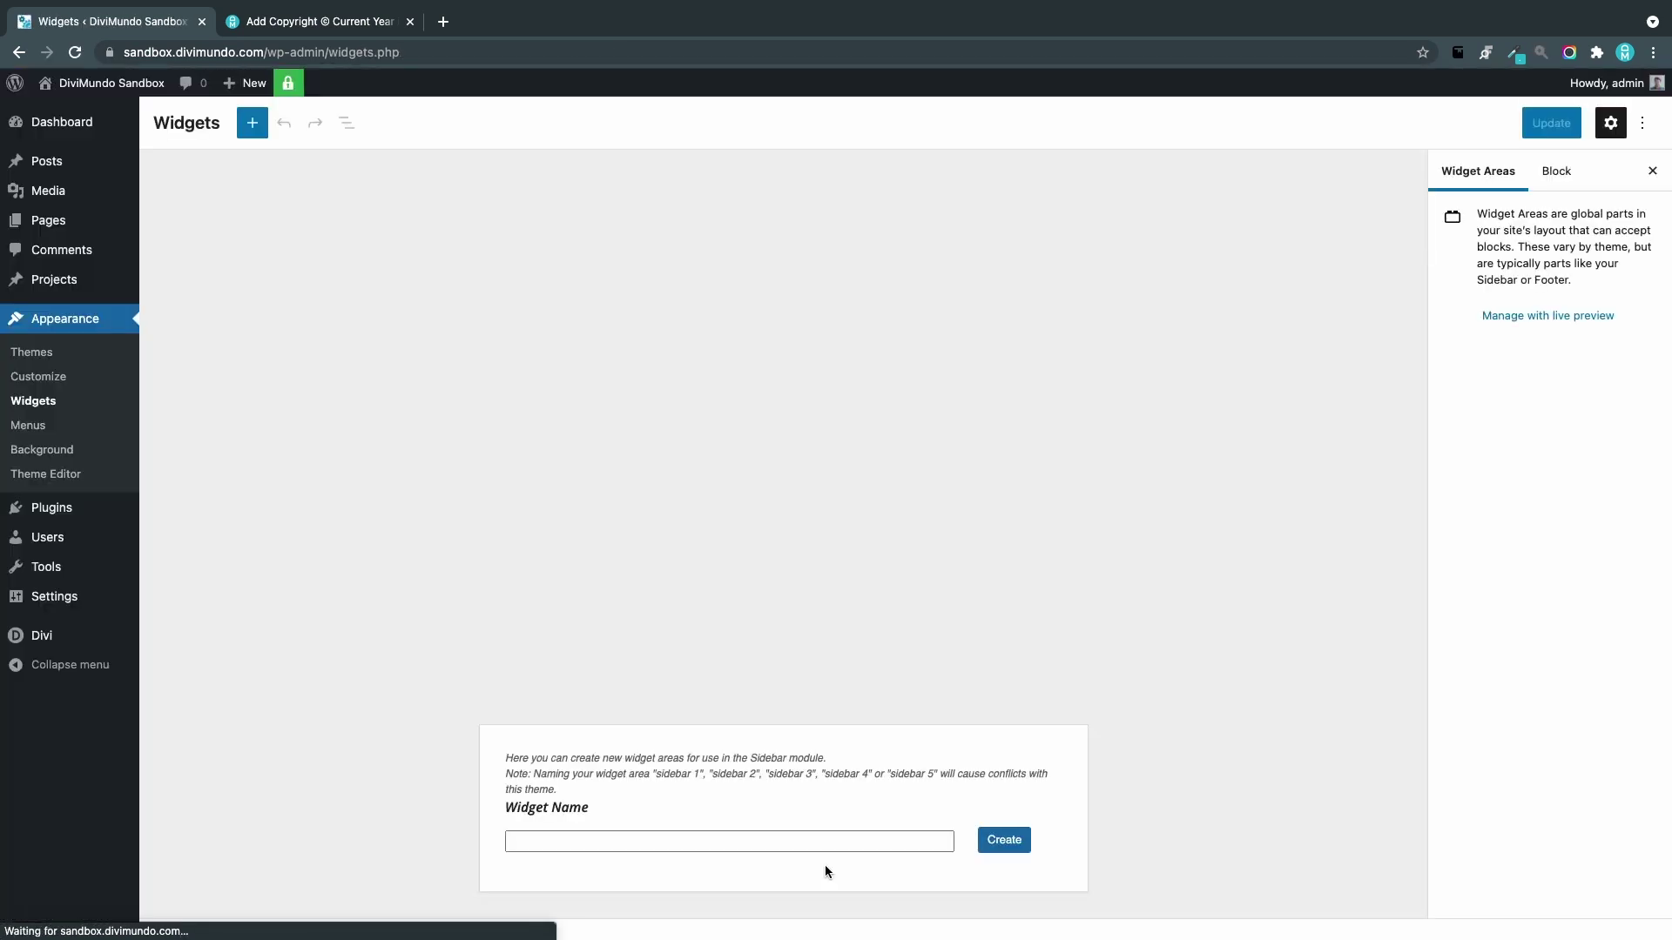
Create a new post titled "Test" in the default editor and place the cursor in its empty paragraph.
left_click(42, 164)
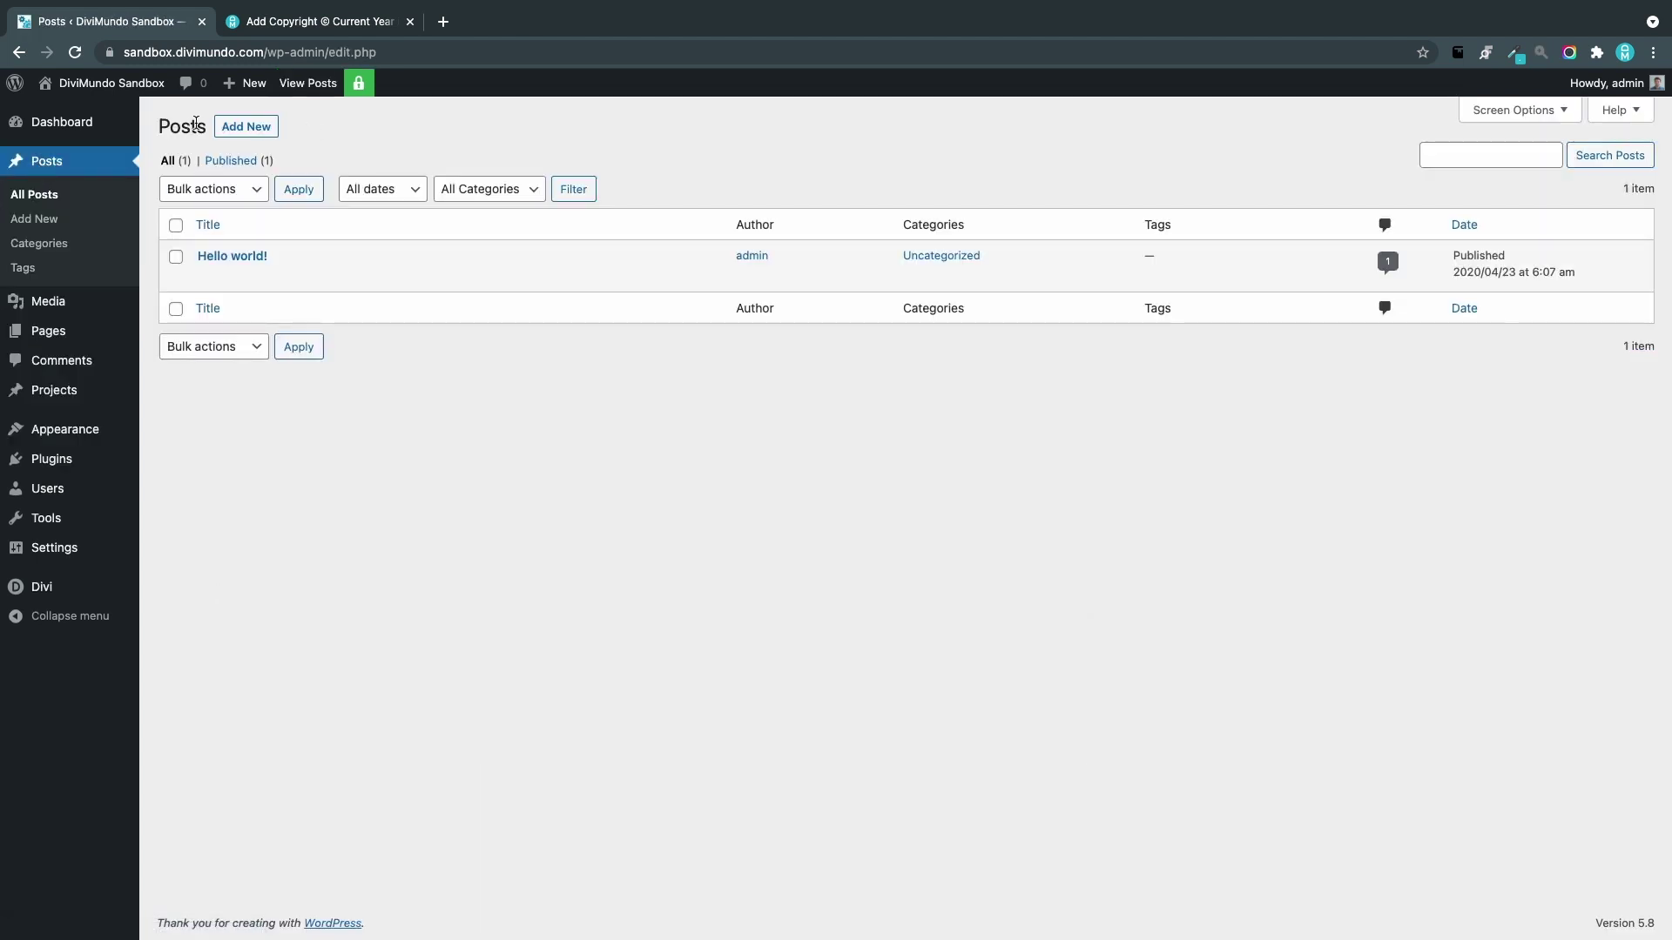
left_click(248, 128)
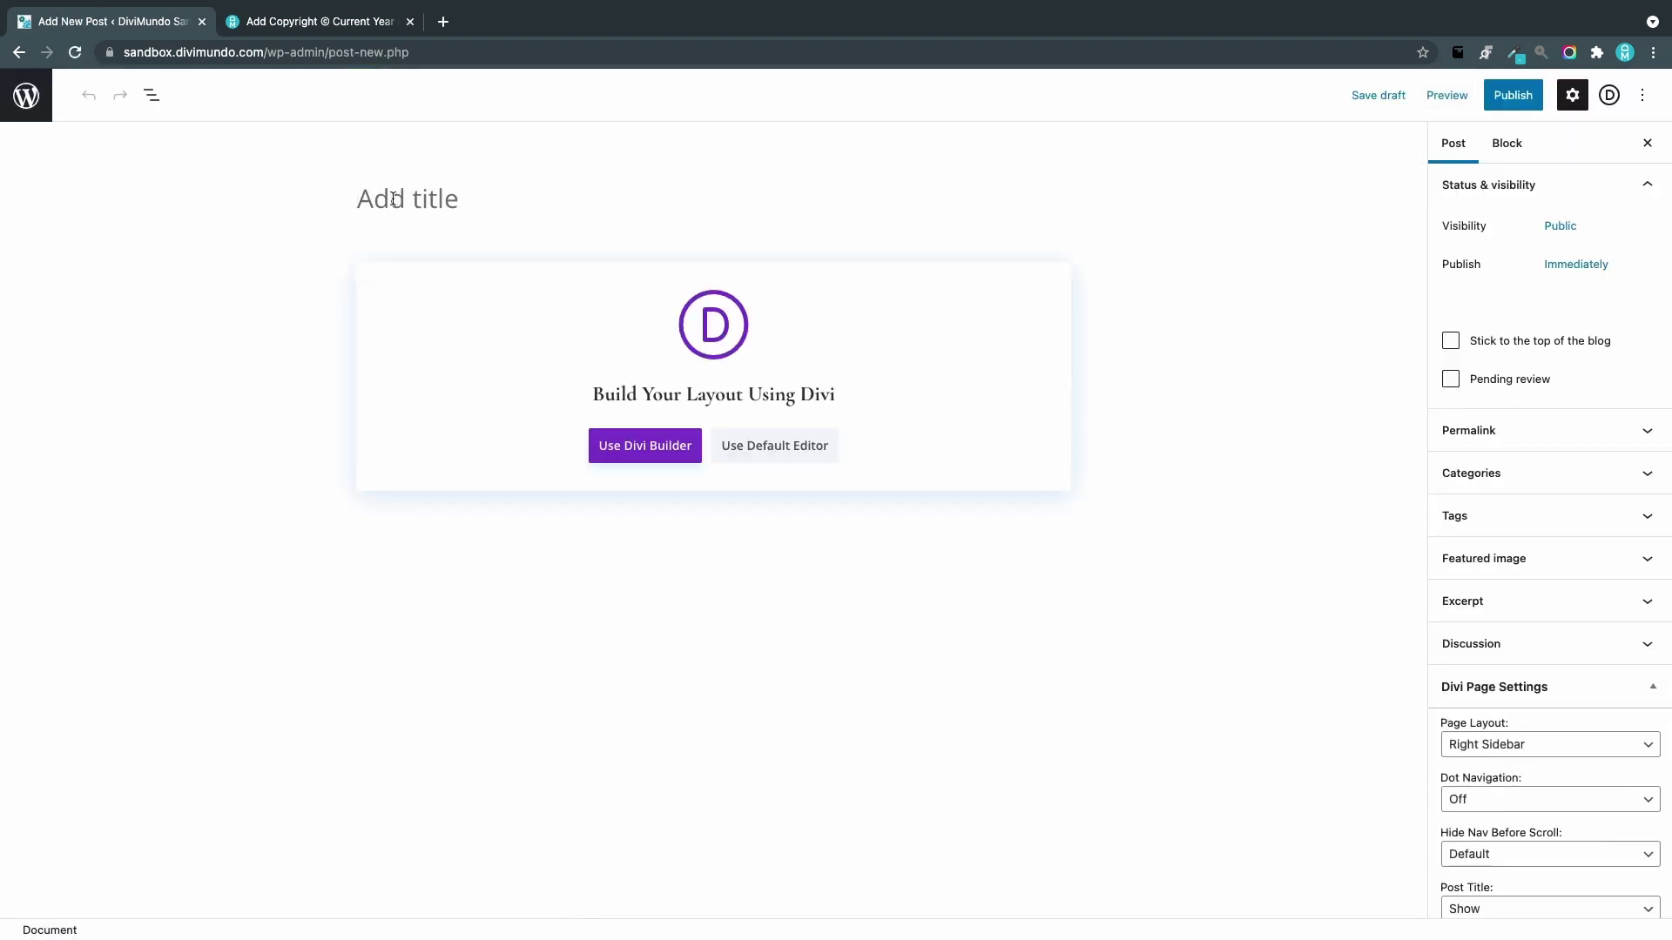
type("Test")
left_click(757, 445)
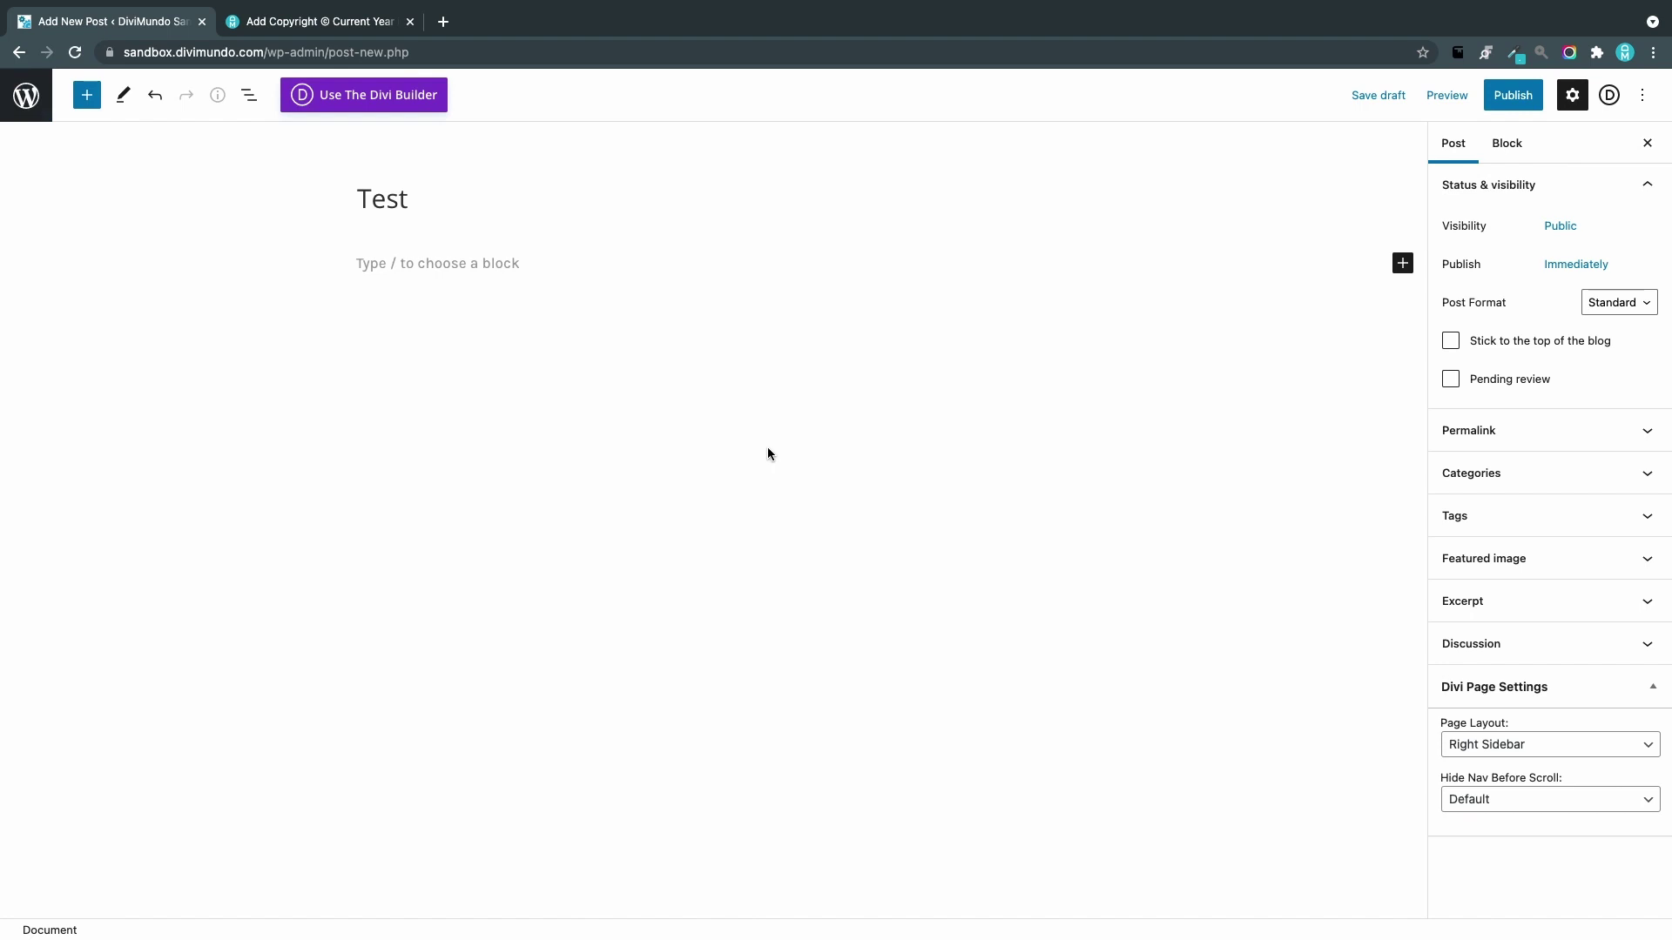
left_click(446, 262)
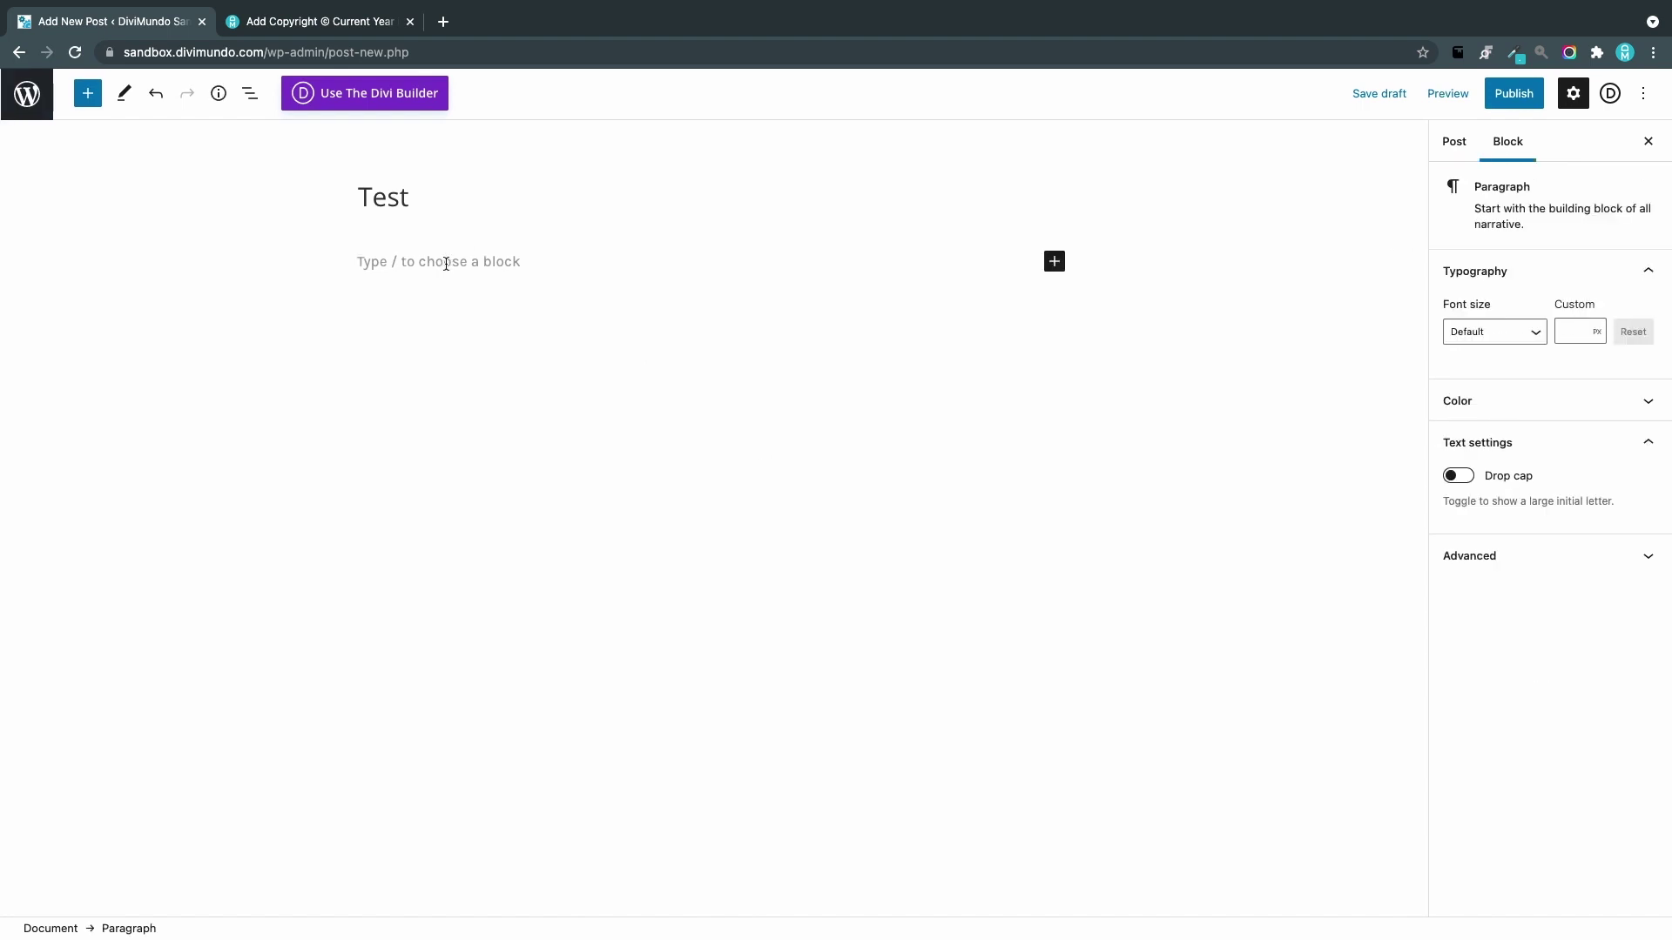
Write "Today is [day]." in the Test post's paragraph, publish the post and view it on the site.
type("Today i")
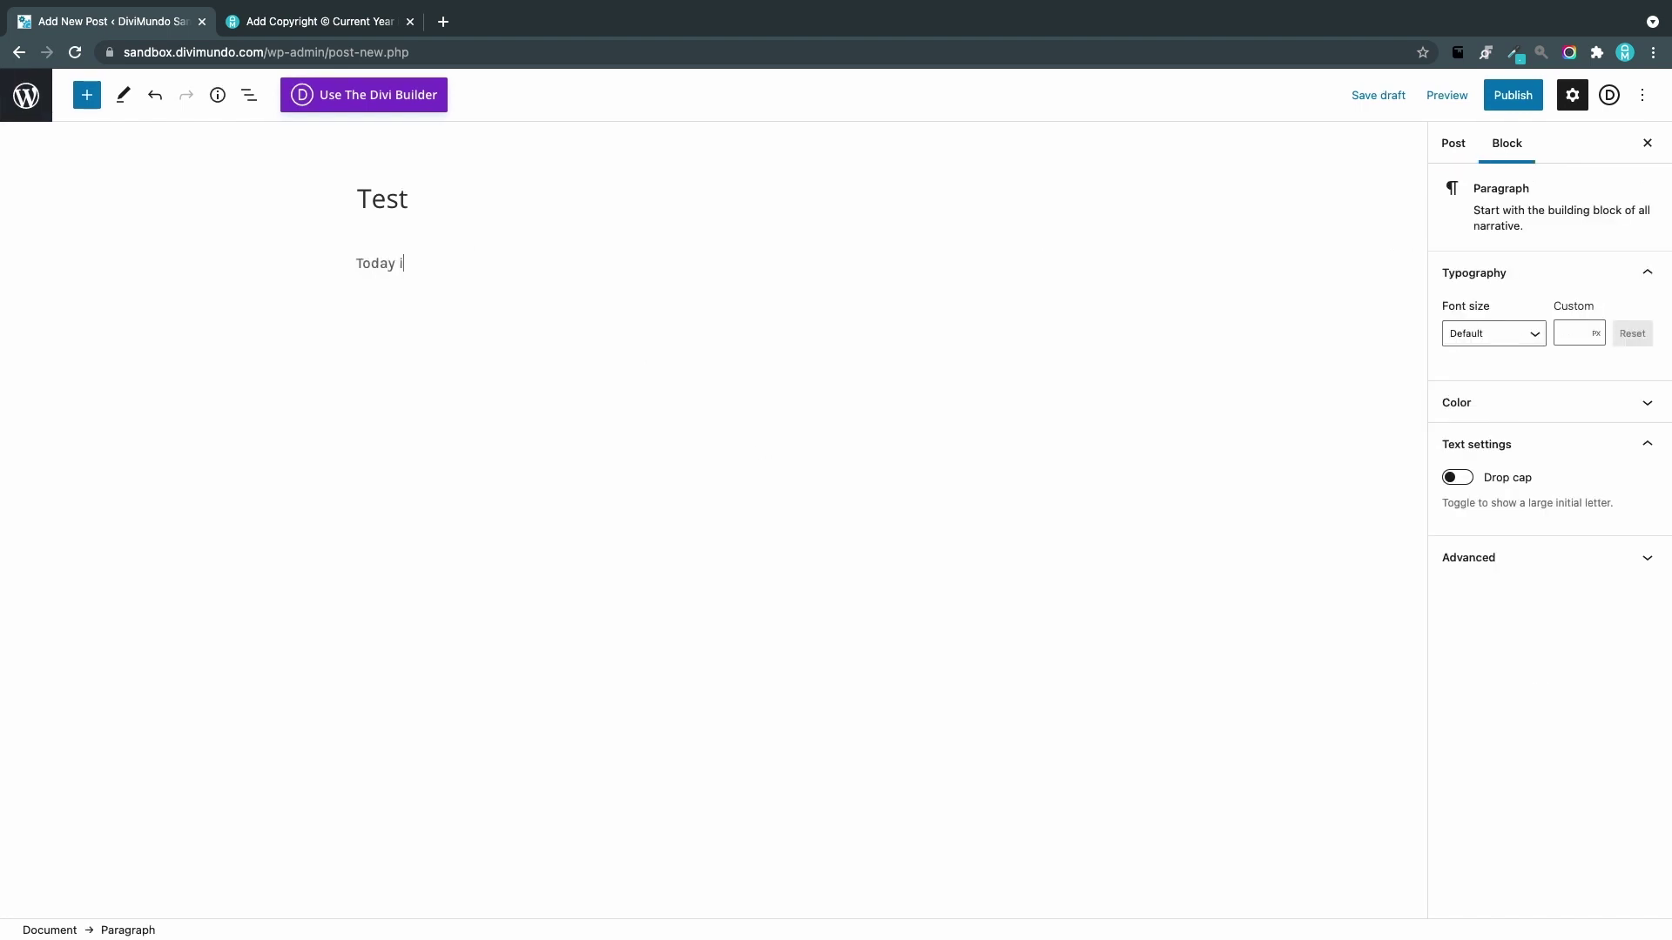
type("s [day].")
left_click(1525, 103)
left_click(1524, 103)
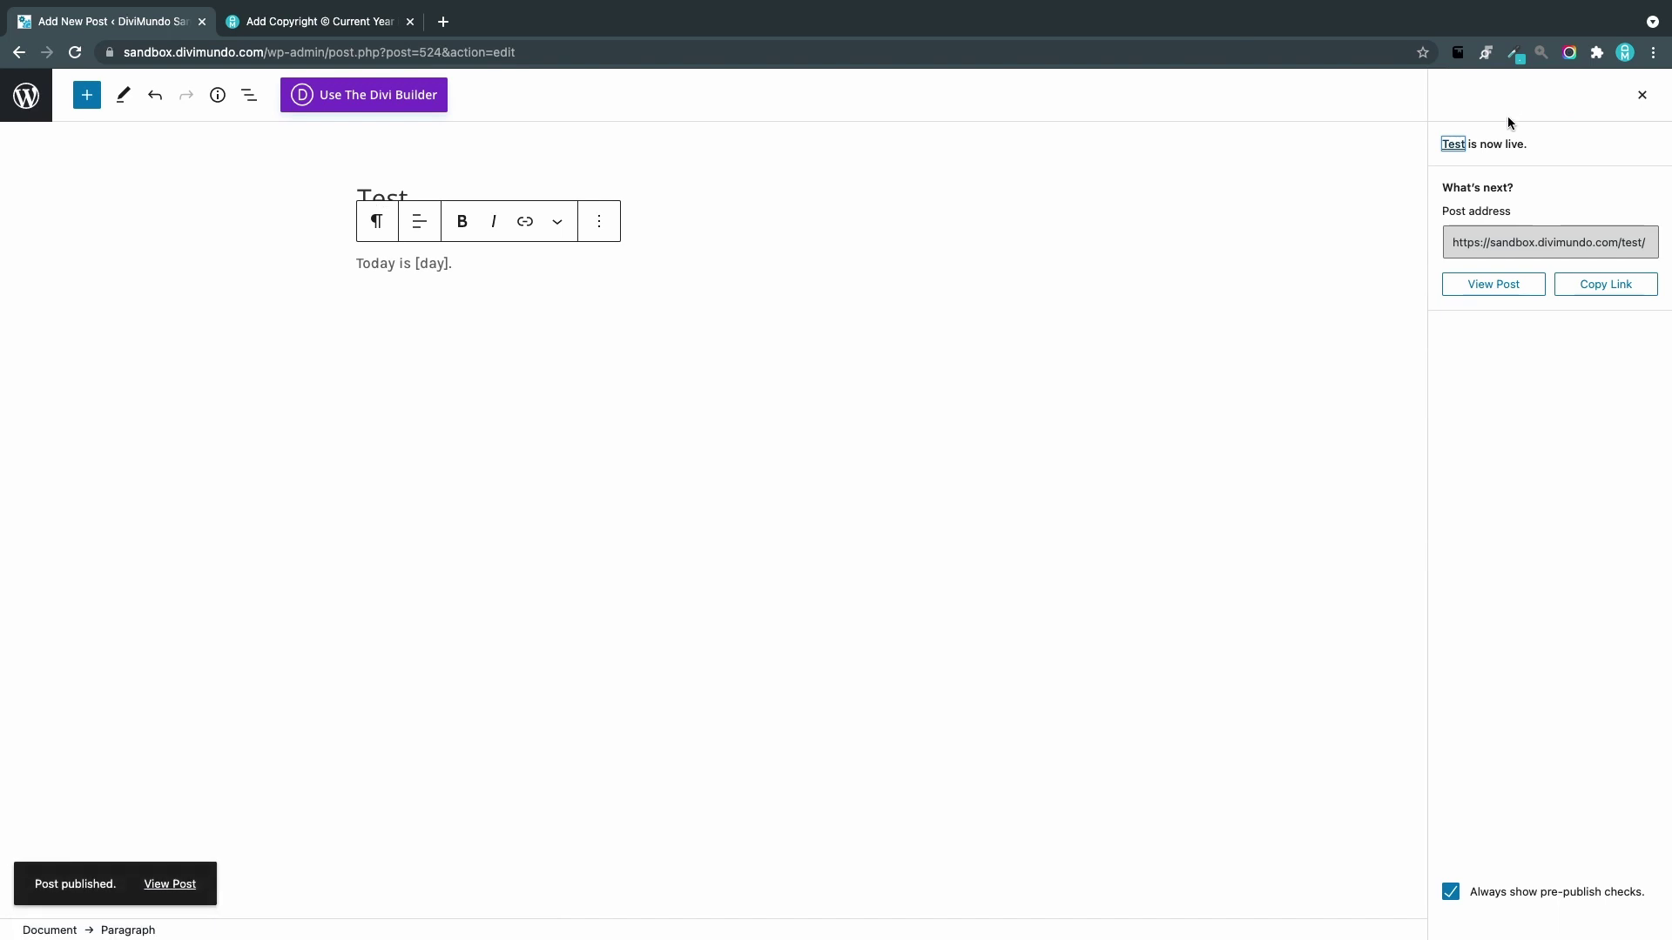
left_click(1517, 285)
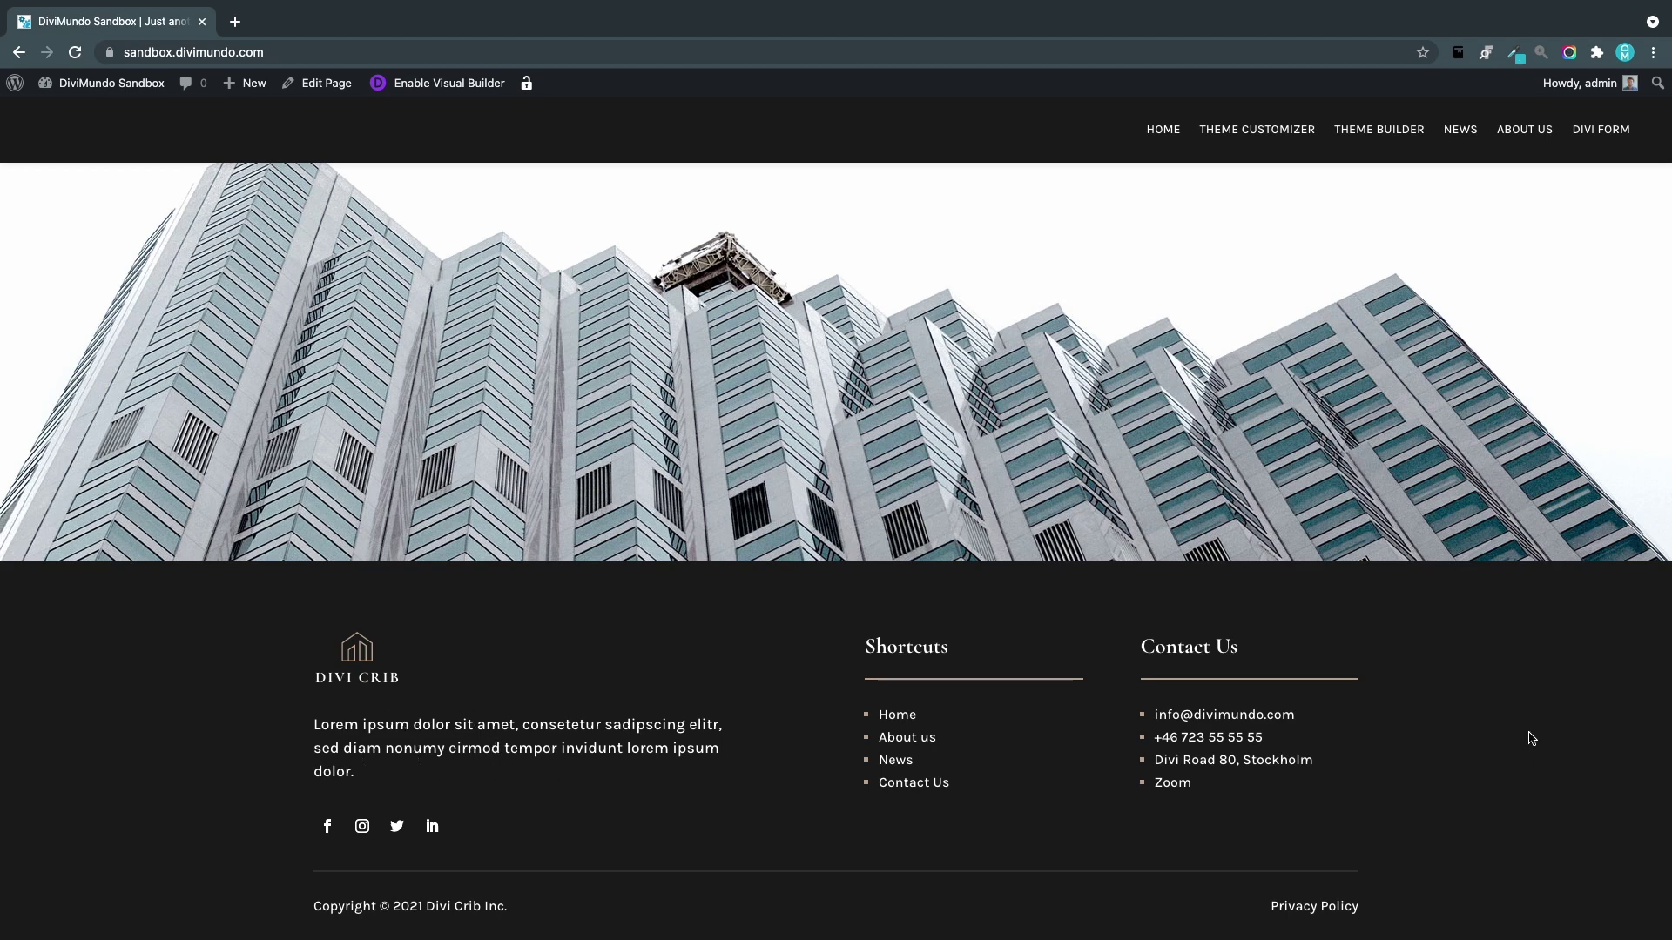
Open the Global Footer of the Default Website Template for editing in the Divi Theme Builder.
left_click(88, 85)
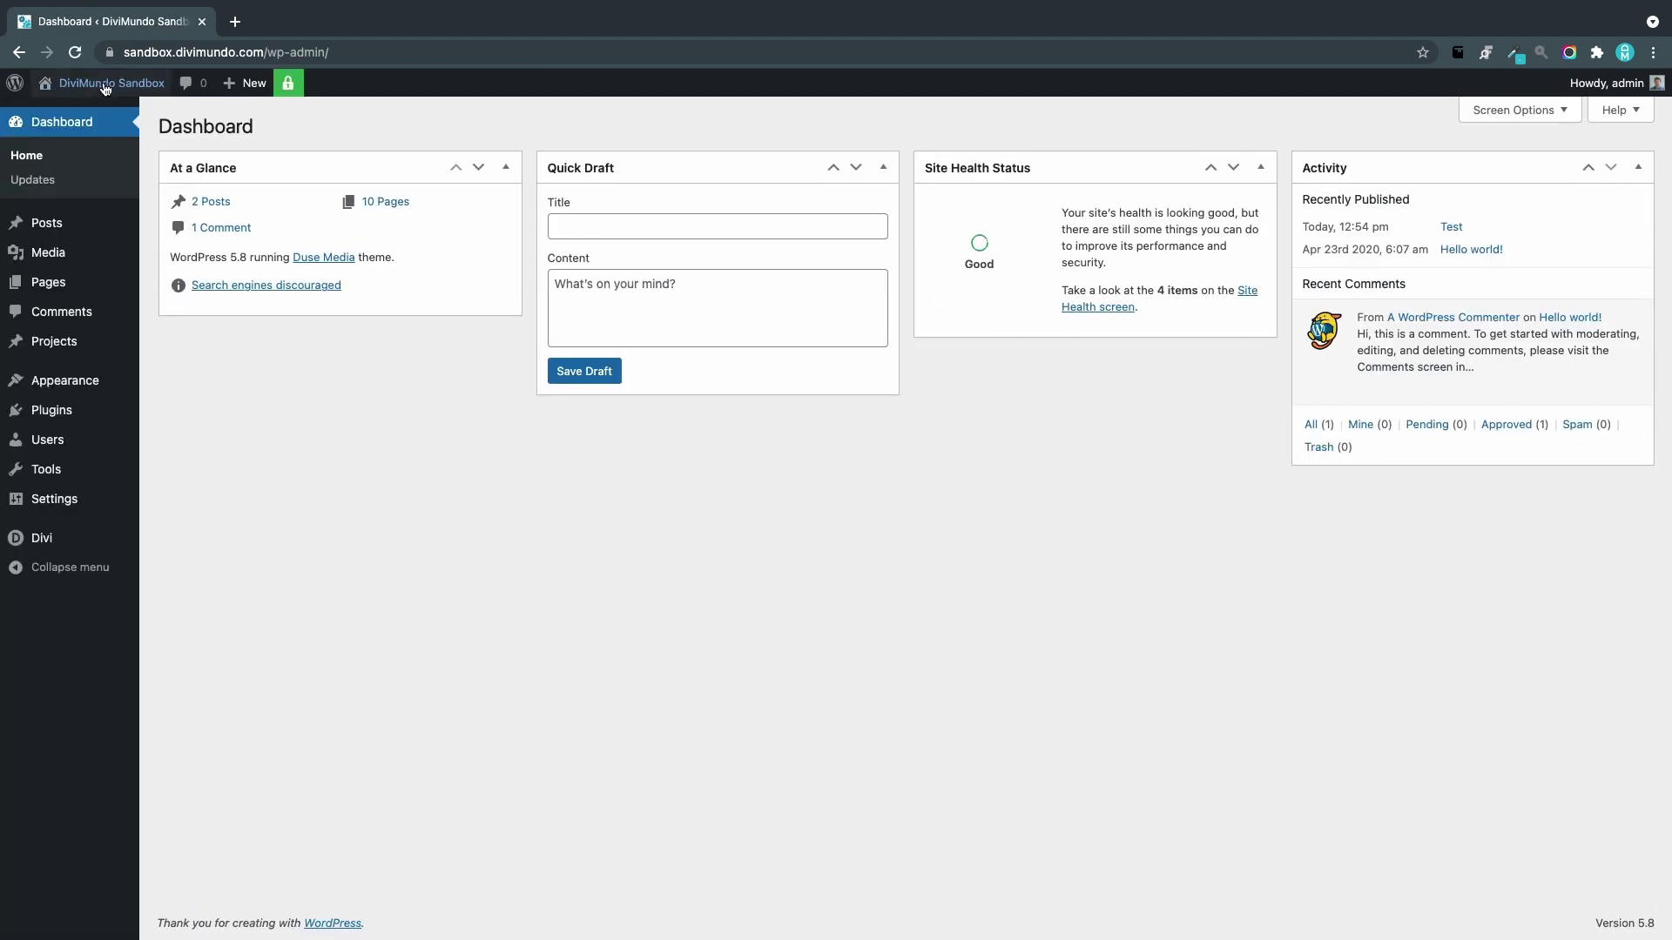
mouse_move(50, 537)
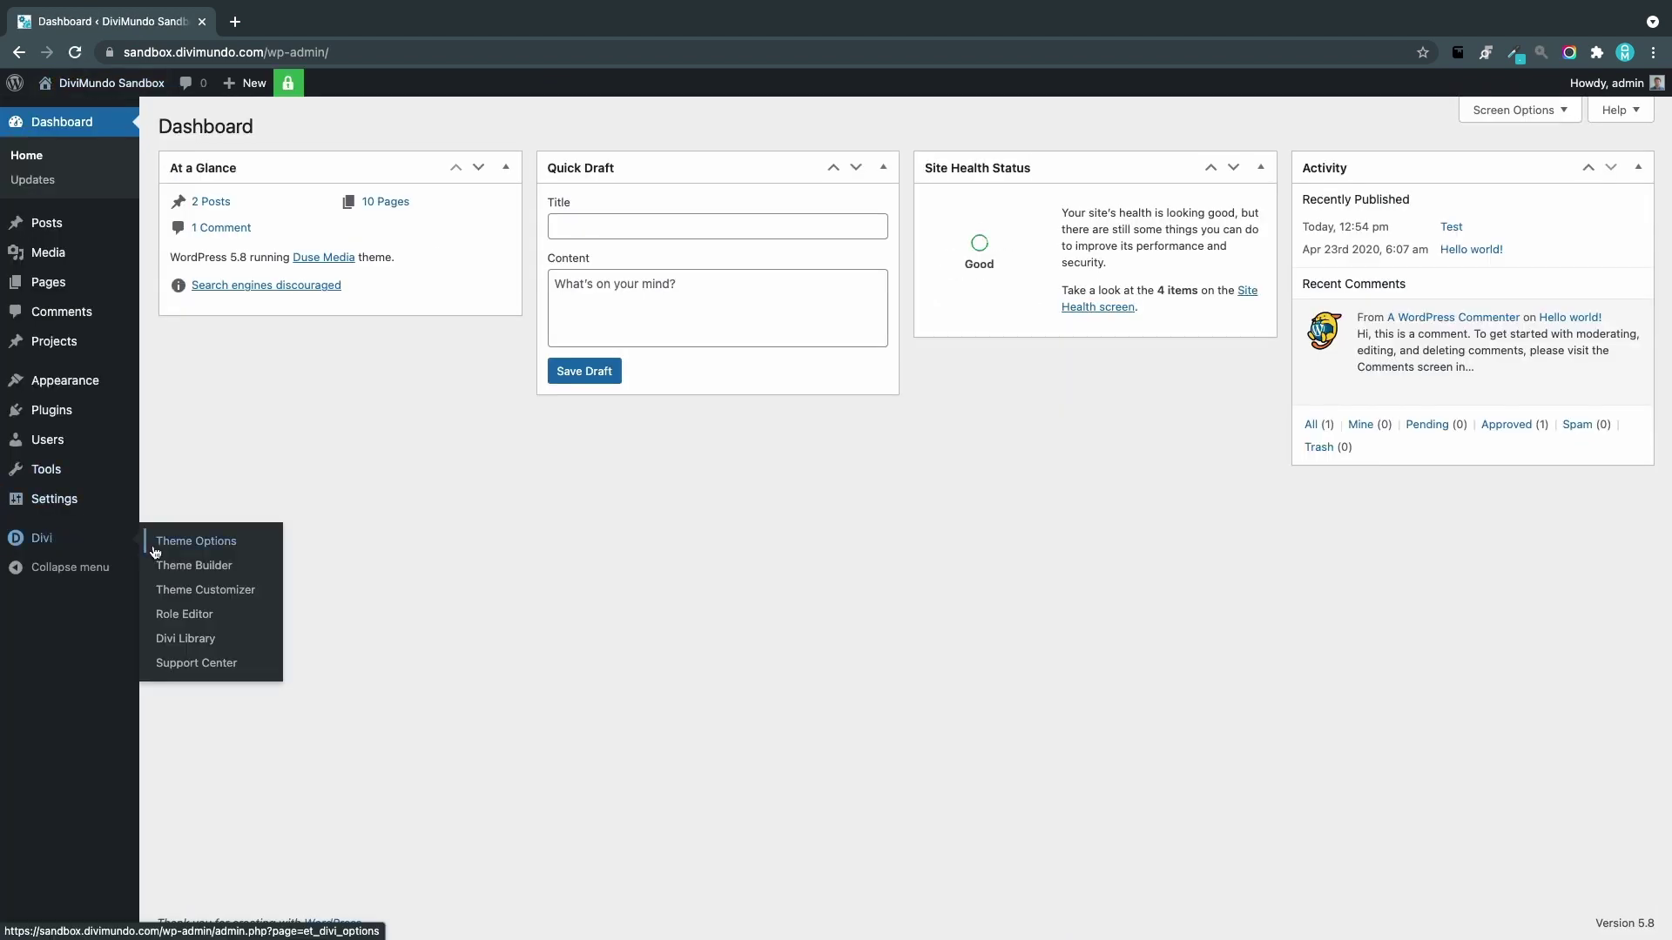
left_click(191, 566)
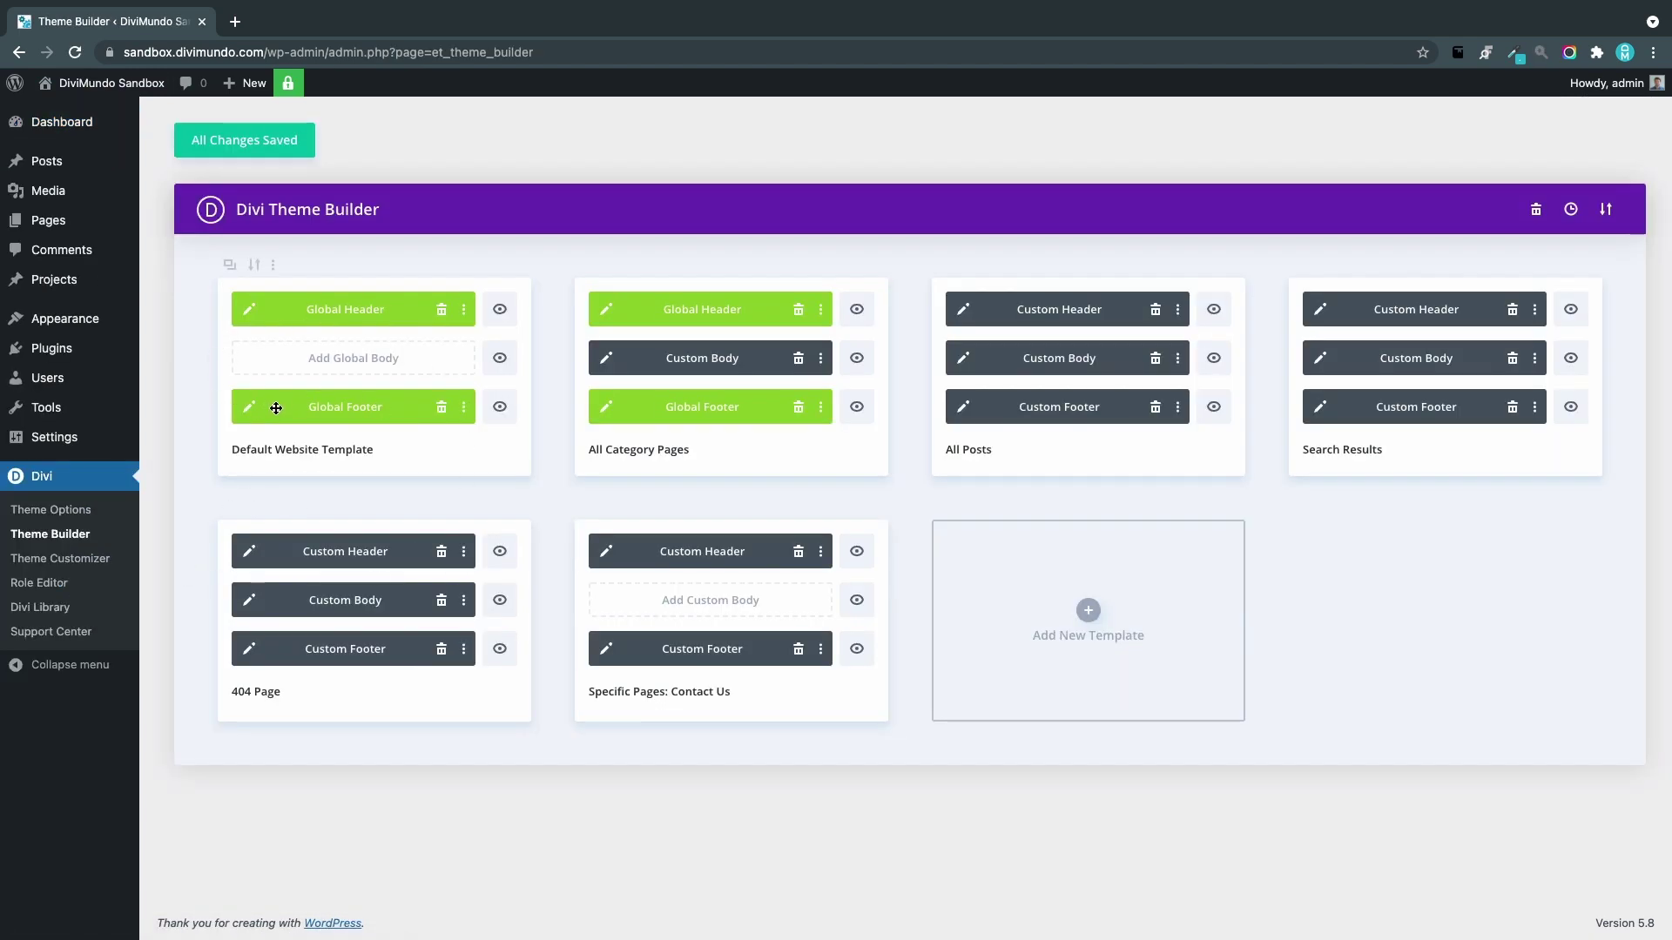
left_click(249, 406)
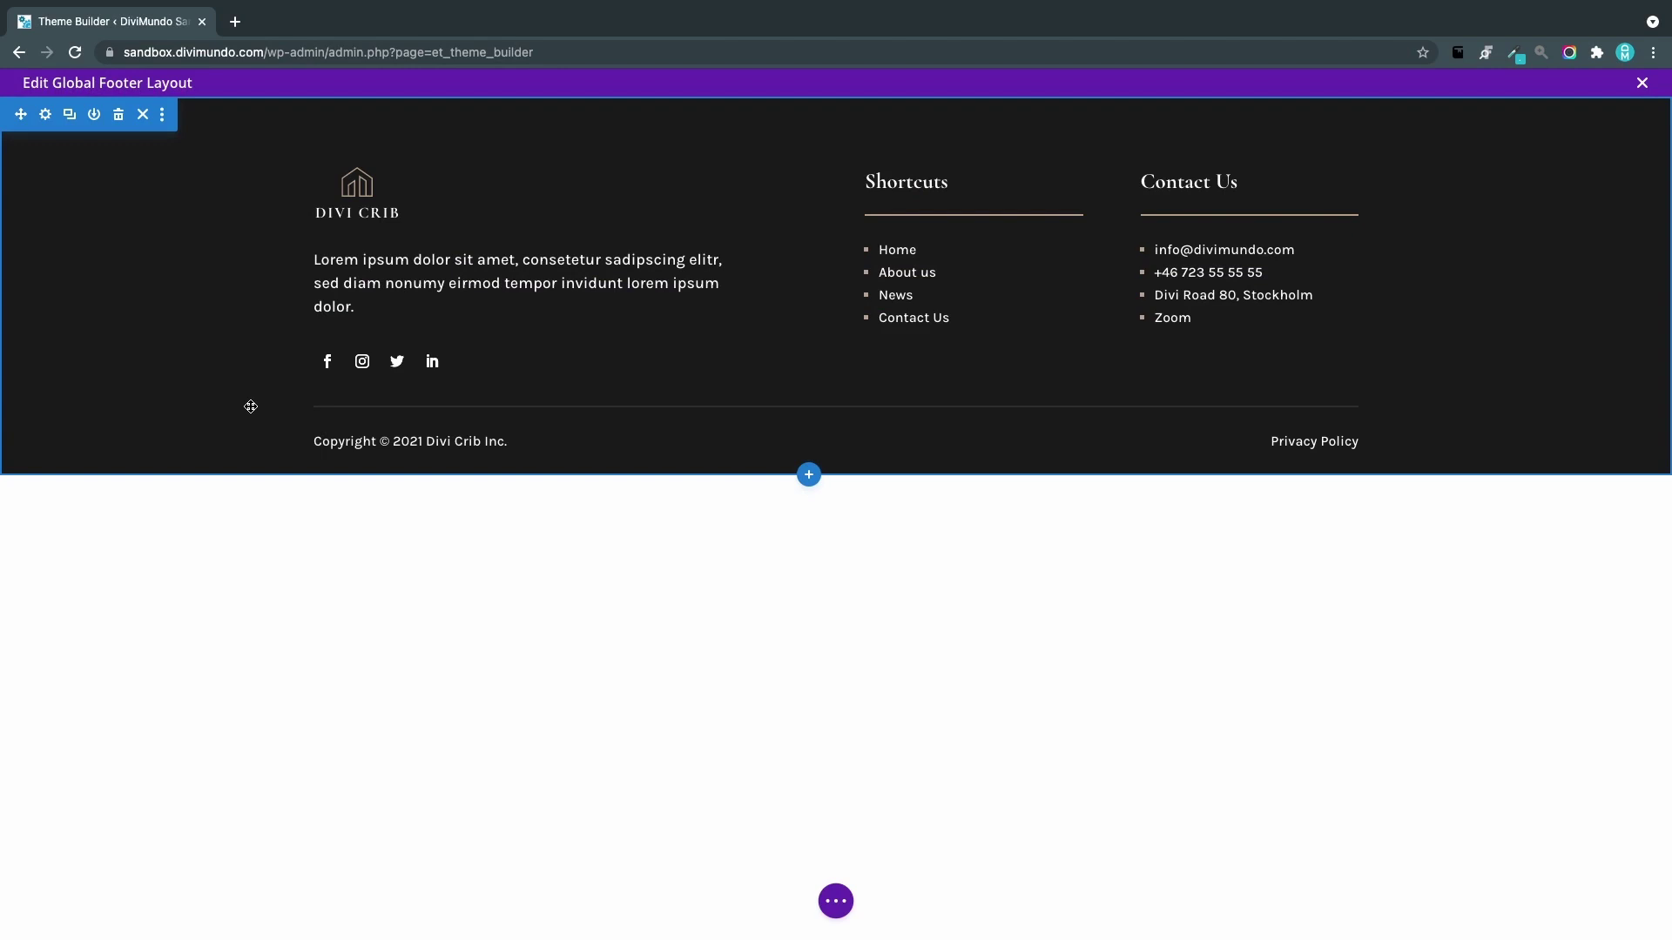
Duplicate the lorem ipsum text module in the footer, clear the copy's body text and dock its settings beside the layout.
mouse_move(459, 276)
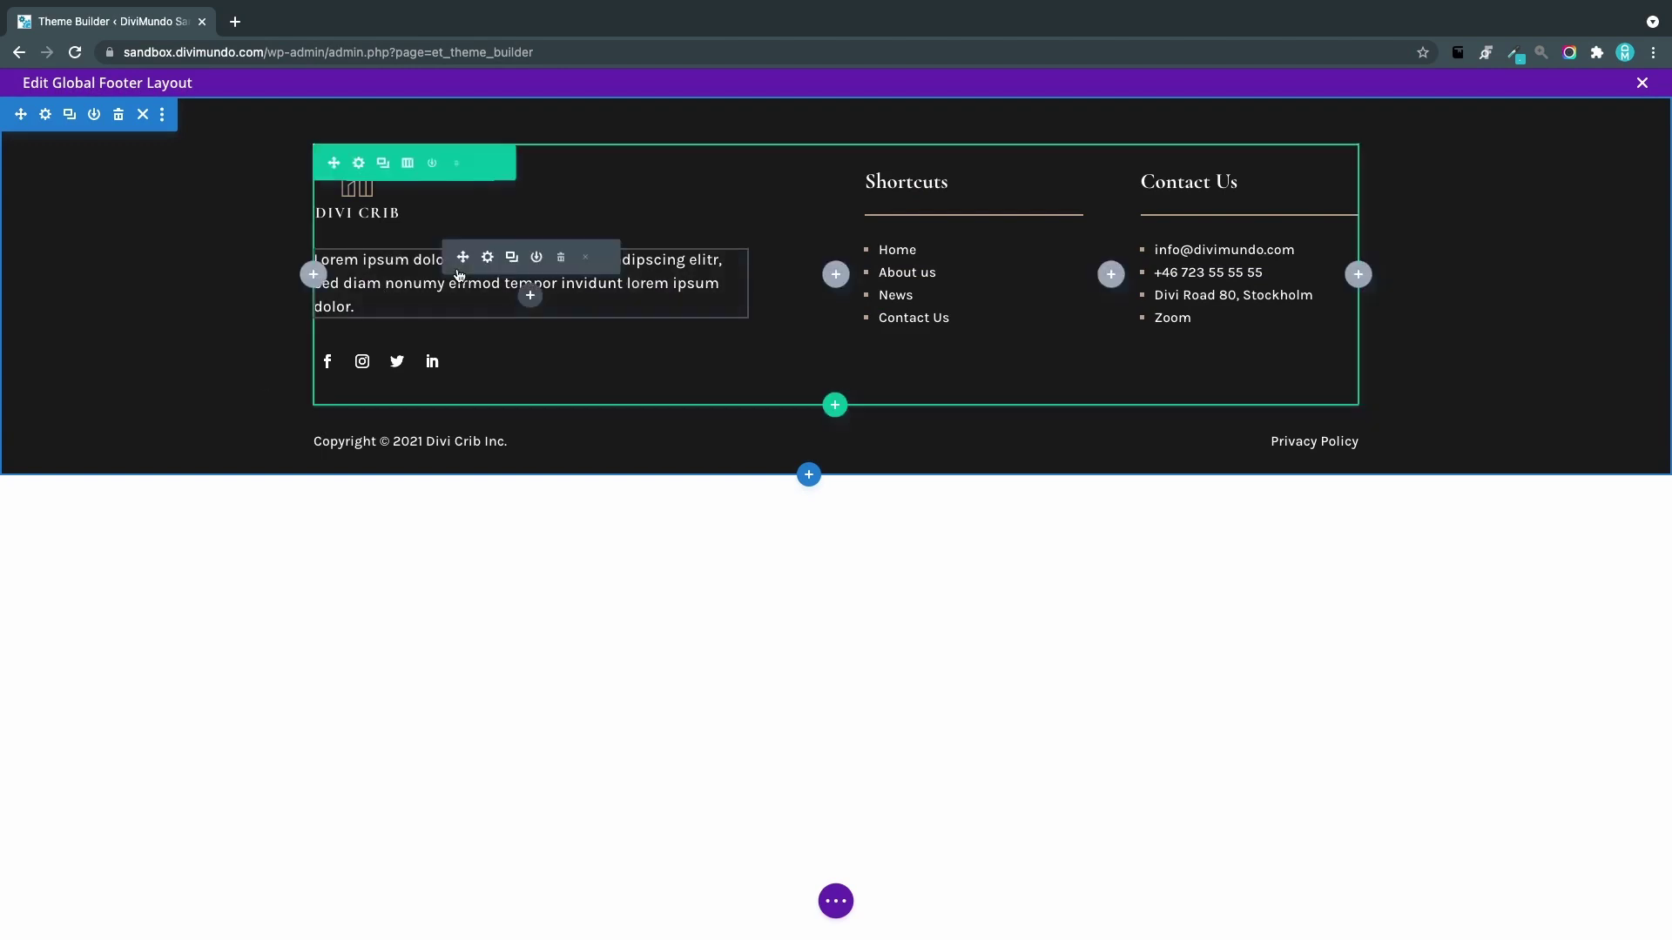
left_click(513, 258)
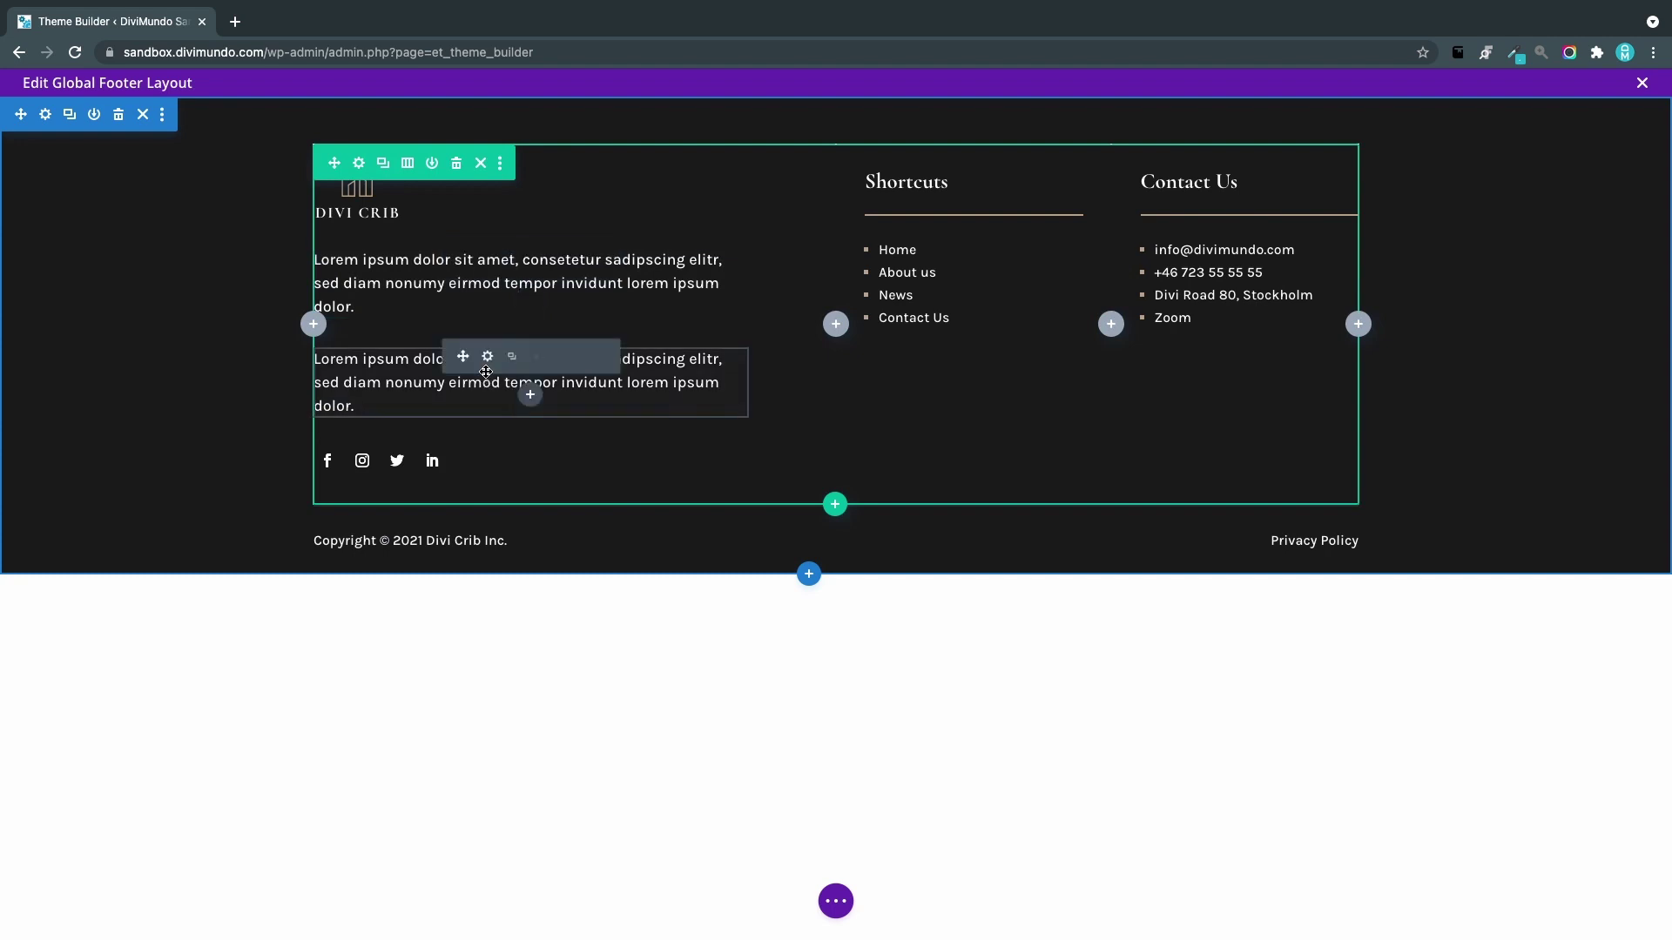
left_click(487, 358)
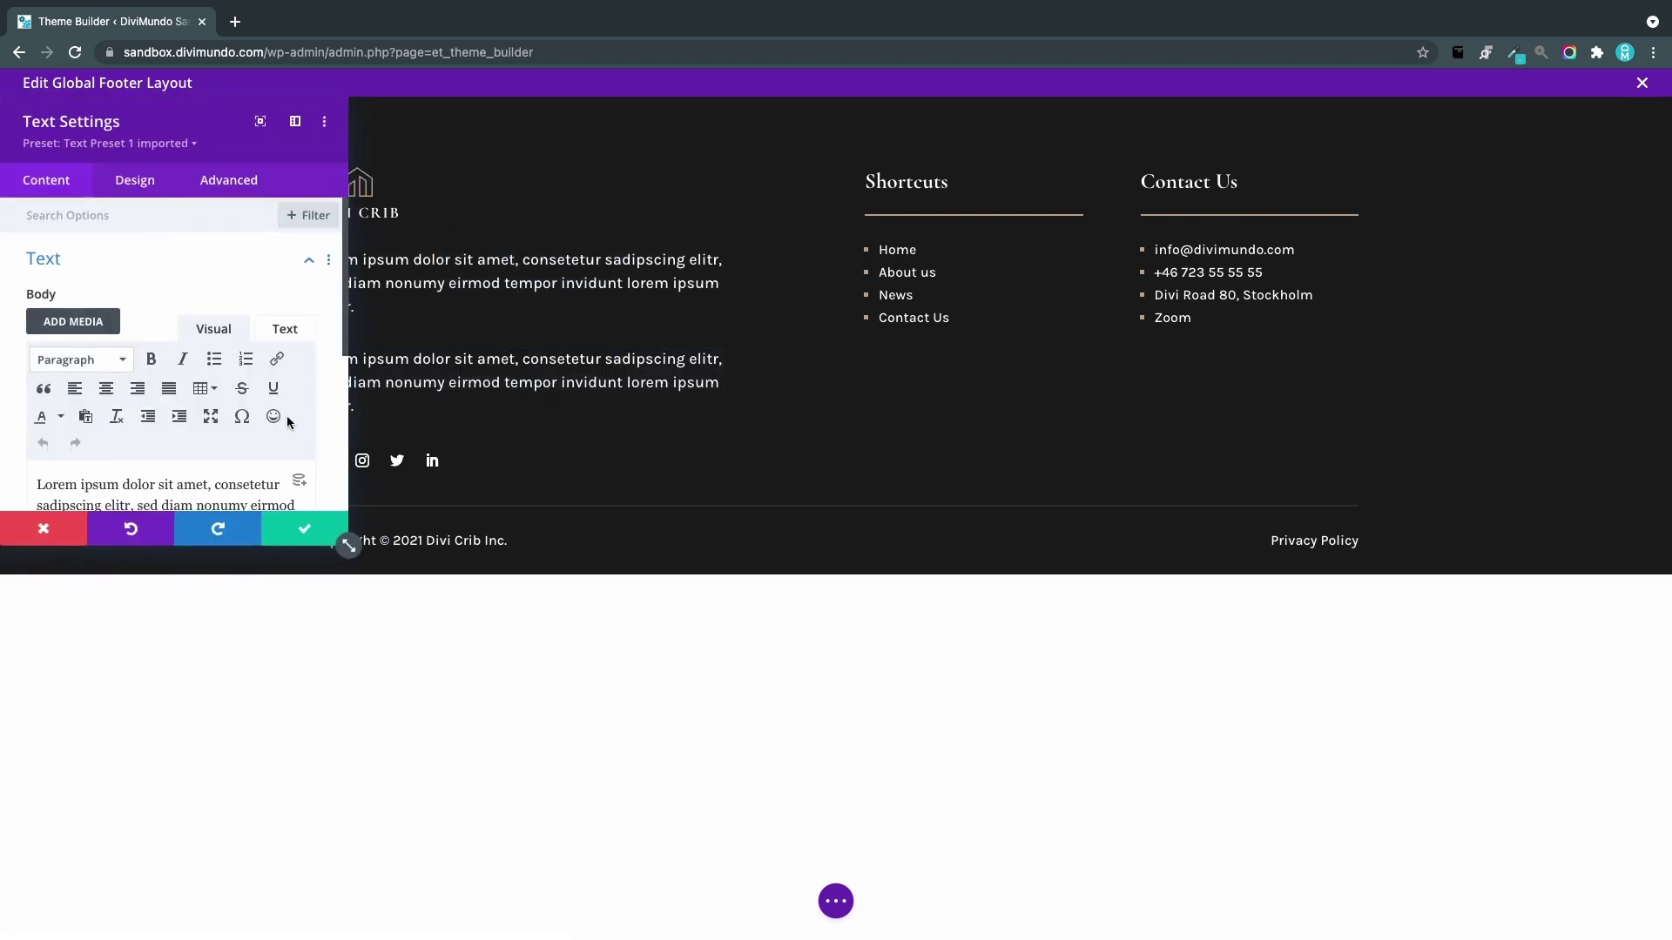
scroll(289, 423, "down", 2)
left_click_drag(279, 376, 24, 328)
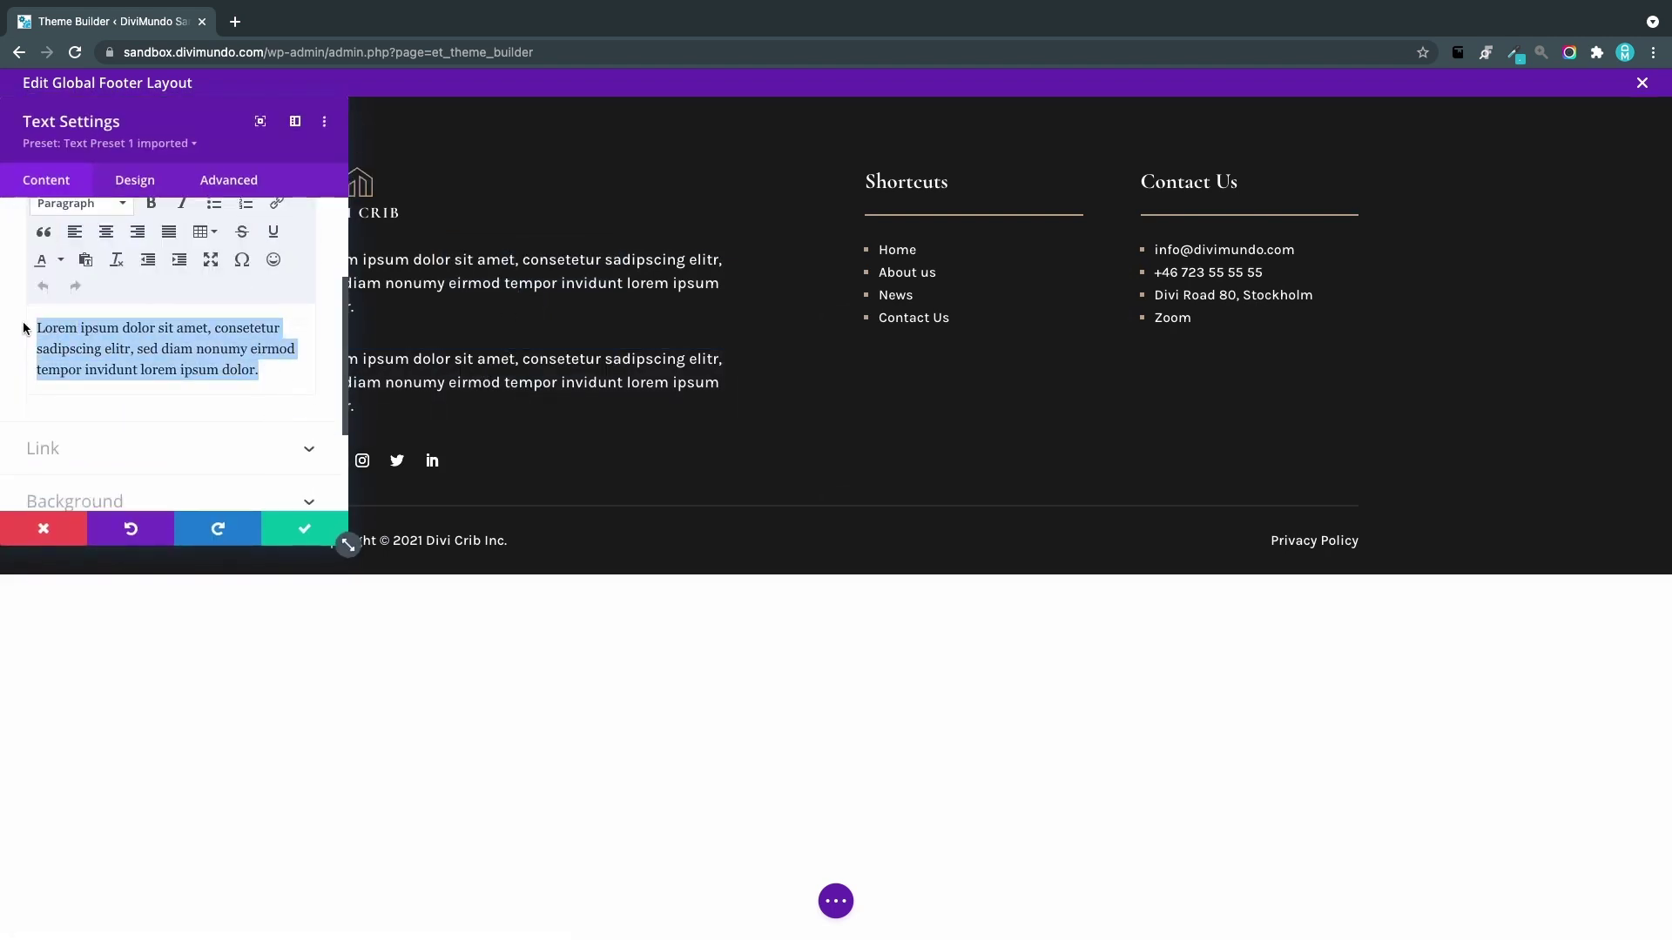
key("BackSpace")
left_click(296, 122)
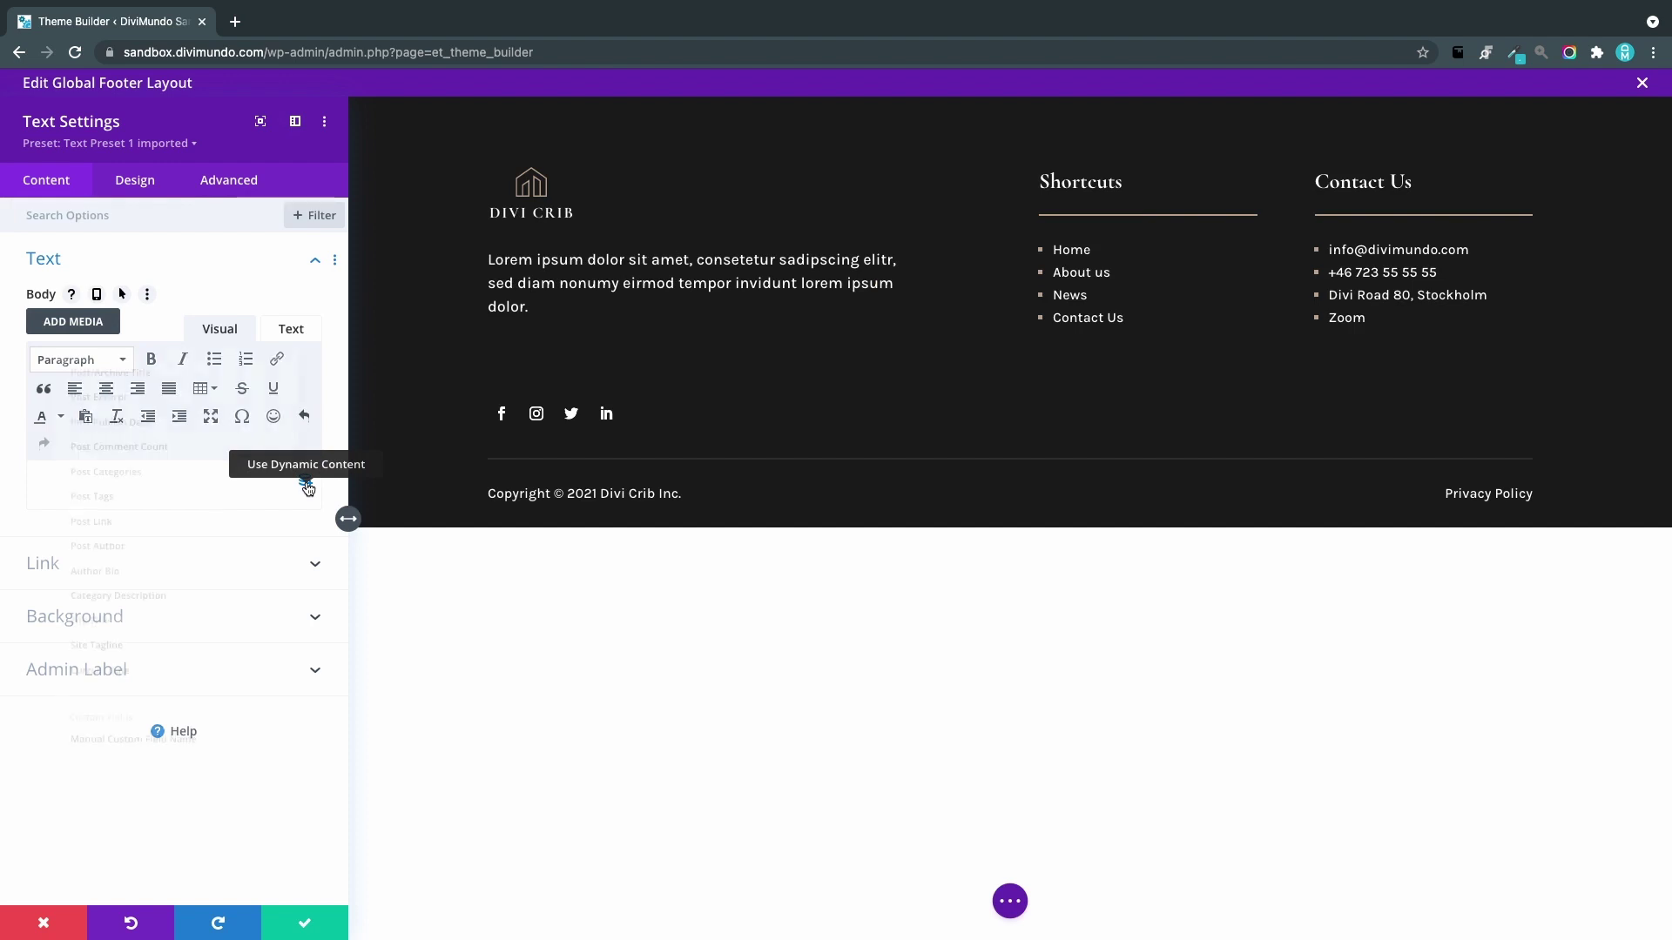
Insert Current Date as dynamic content in the copied text module's body, using the 08.06.1999 (m.d.Y) date format.
left_click(306, 486)
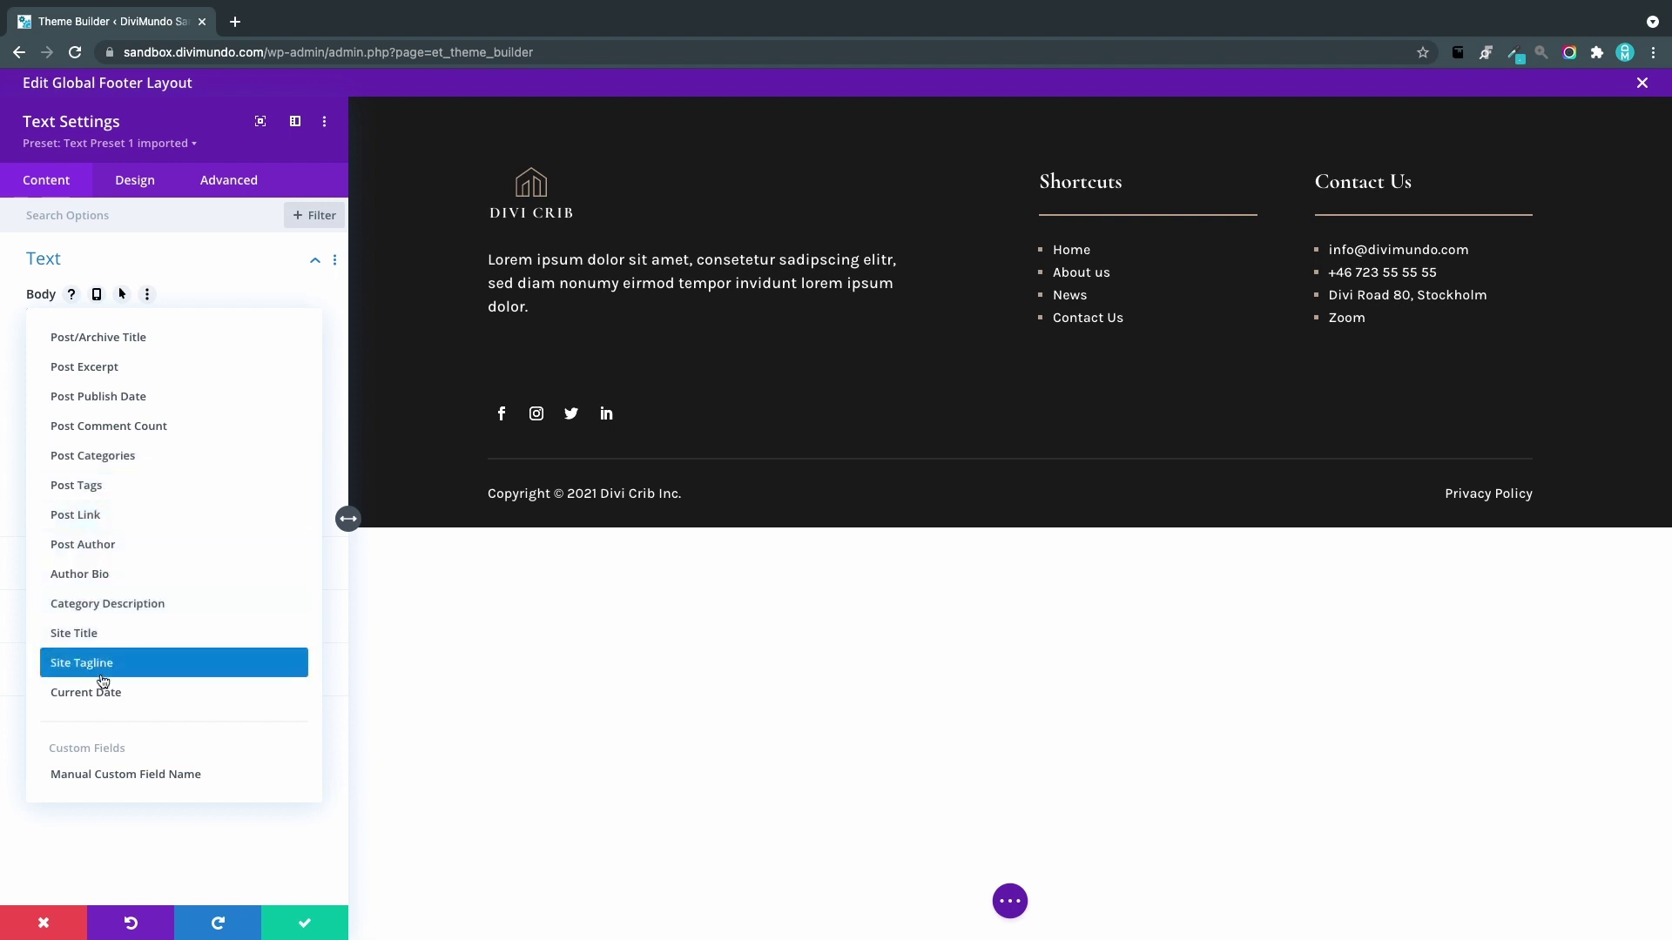
left_click(126, 694)
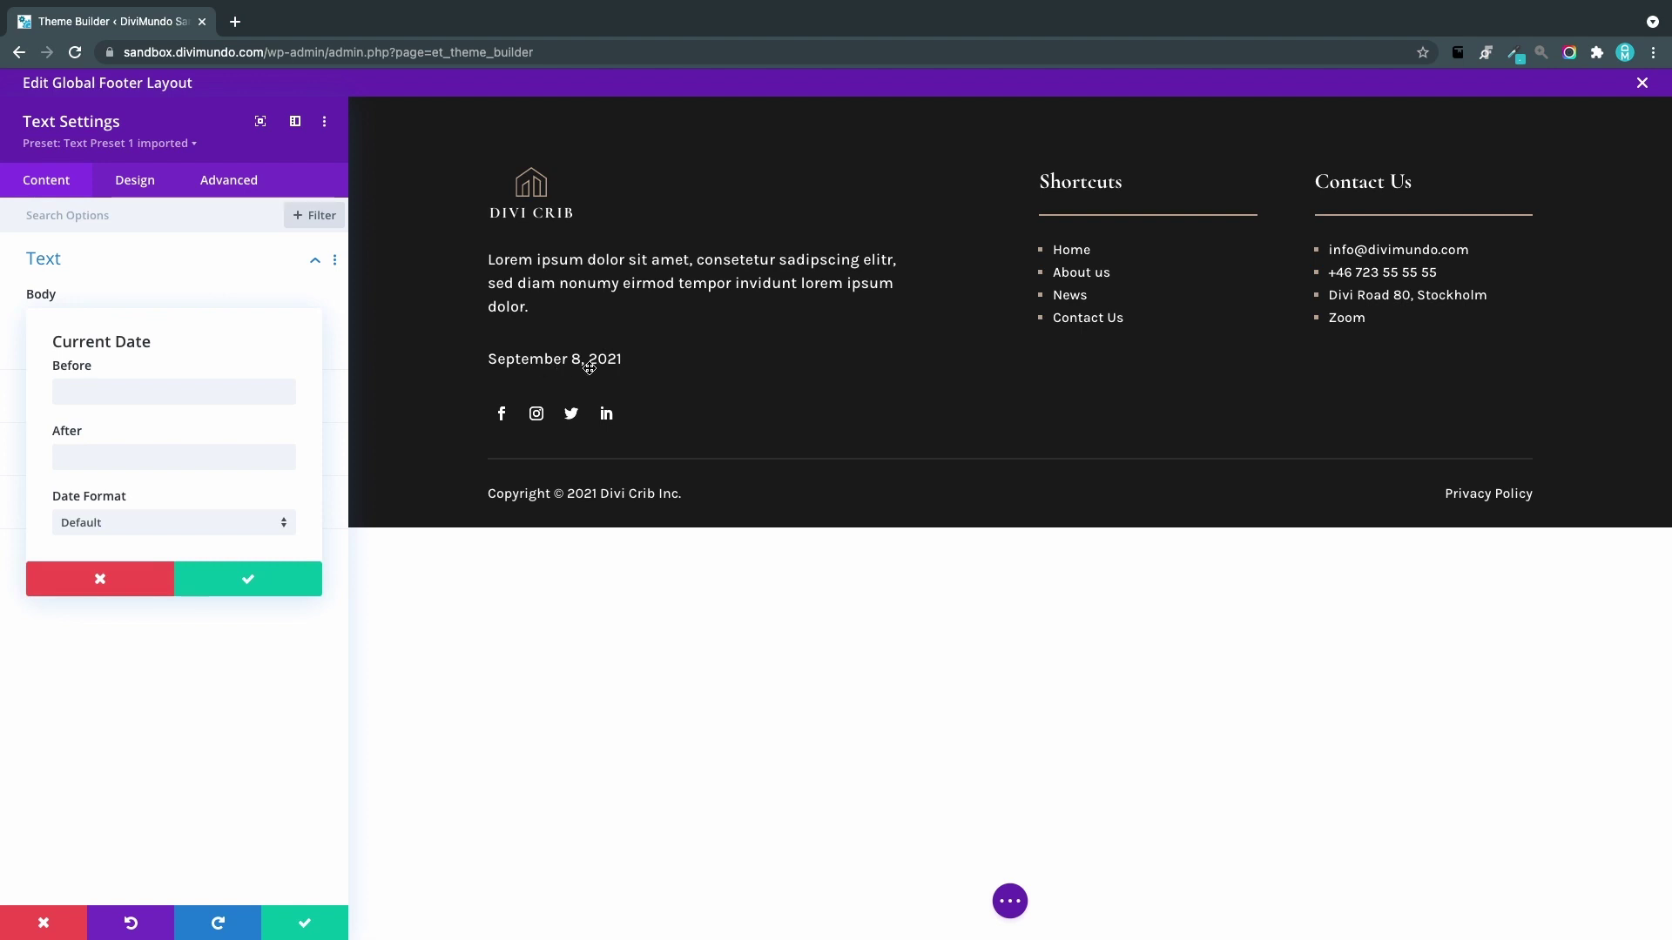
left_click(218, 527)
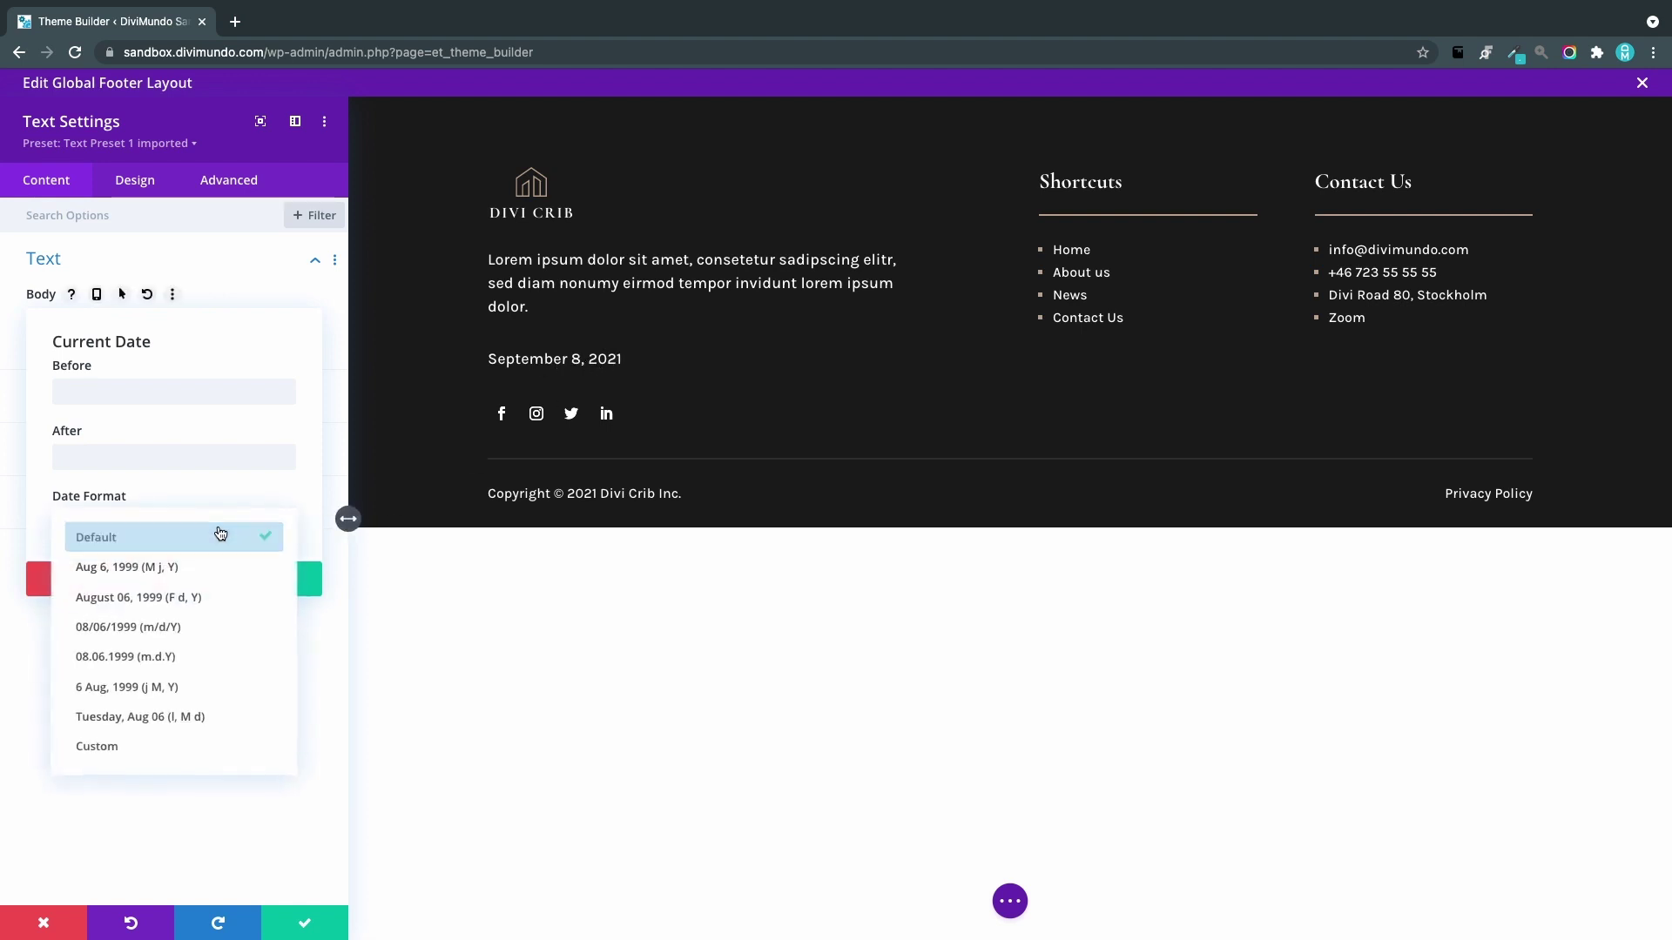
left_click(148, 656)
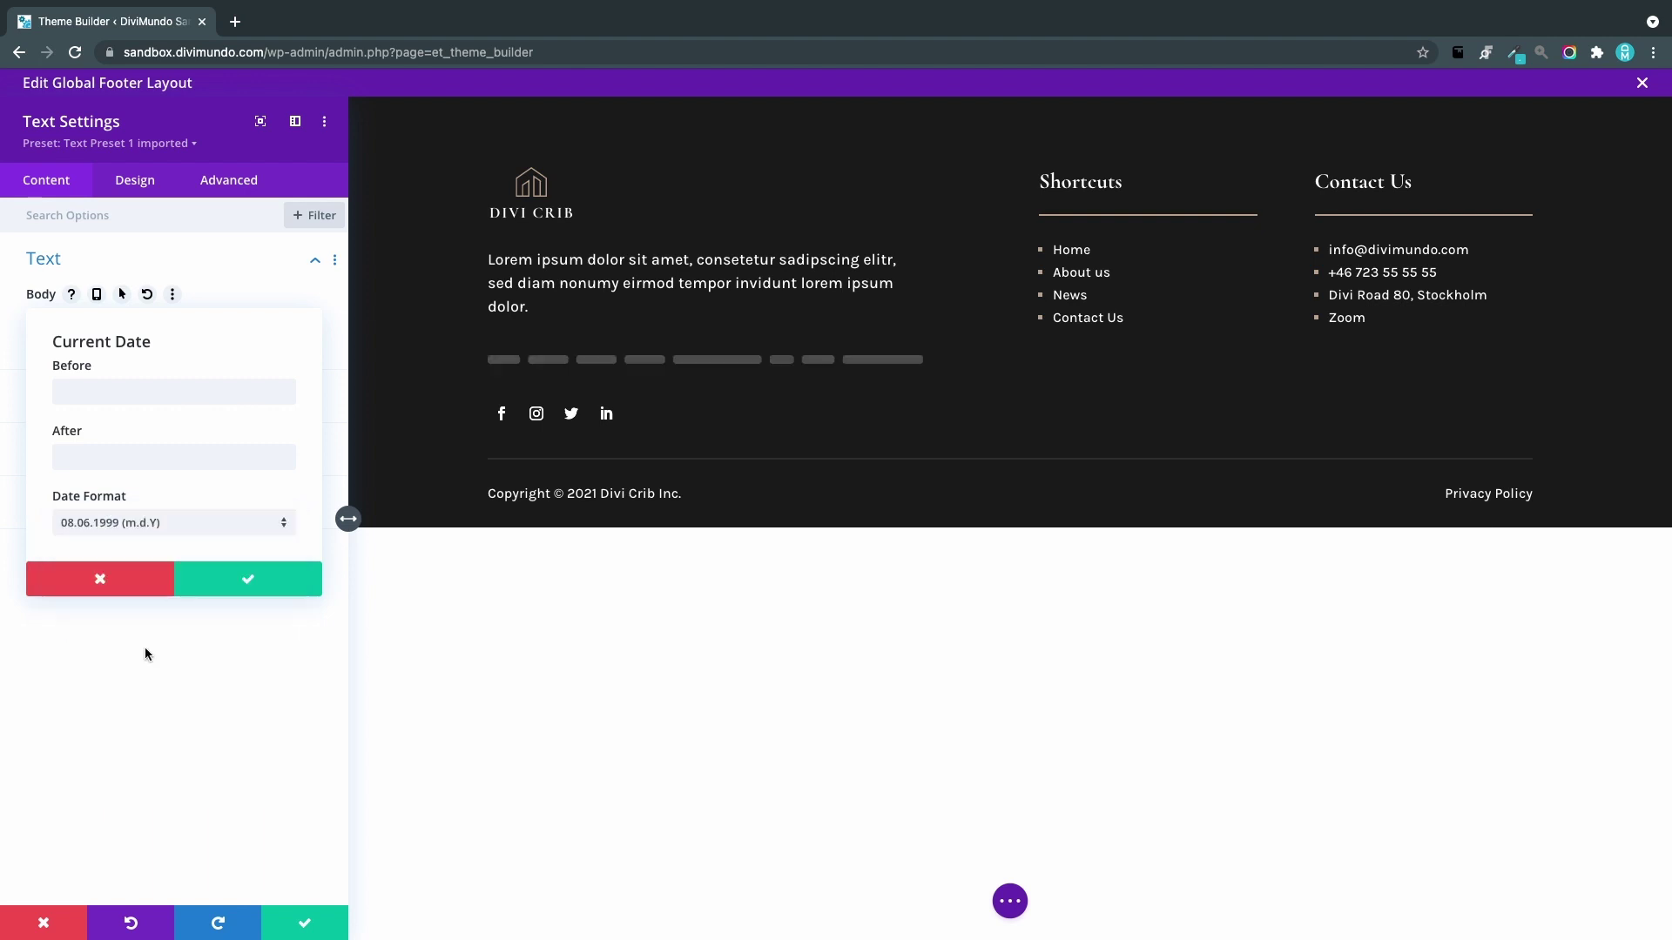
Switch the current date to a custom date format of Y.
left_click(176, 523)
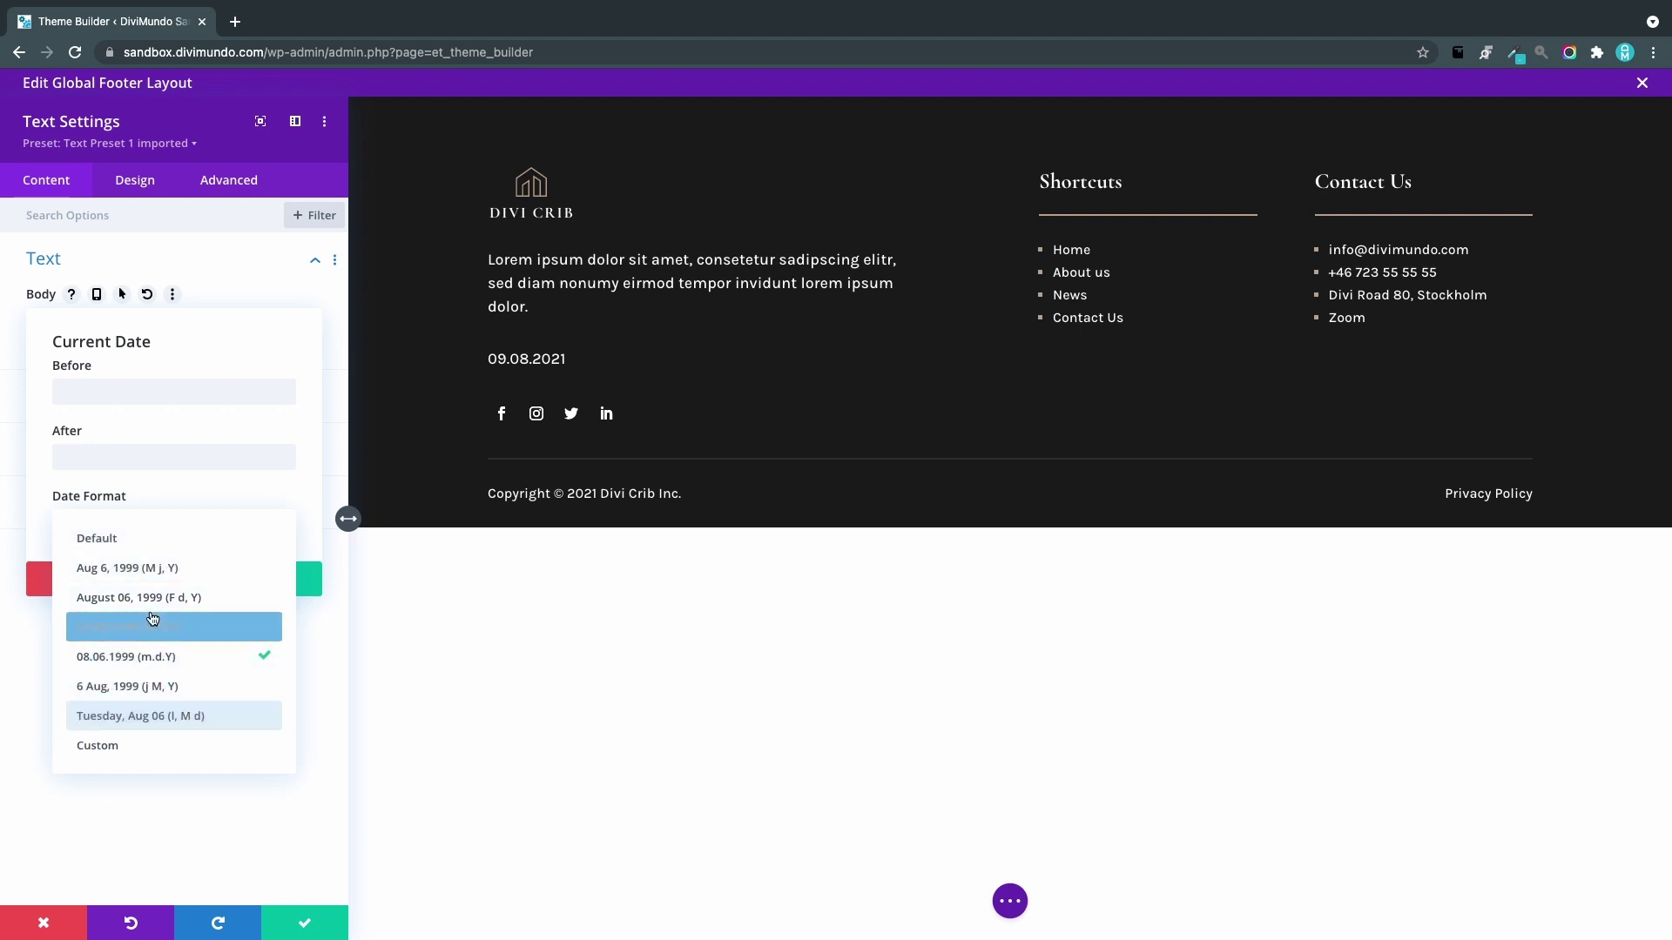
left_click(122, 745)
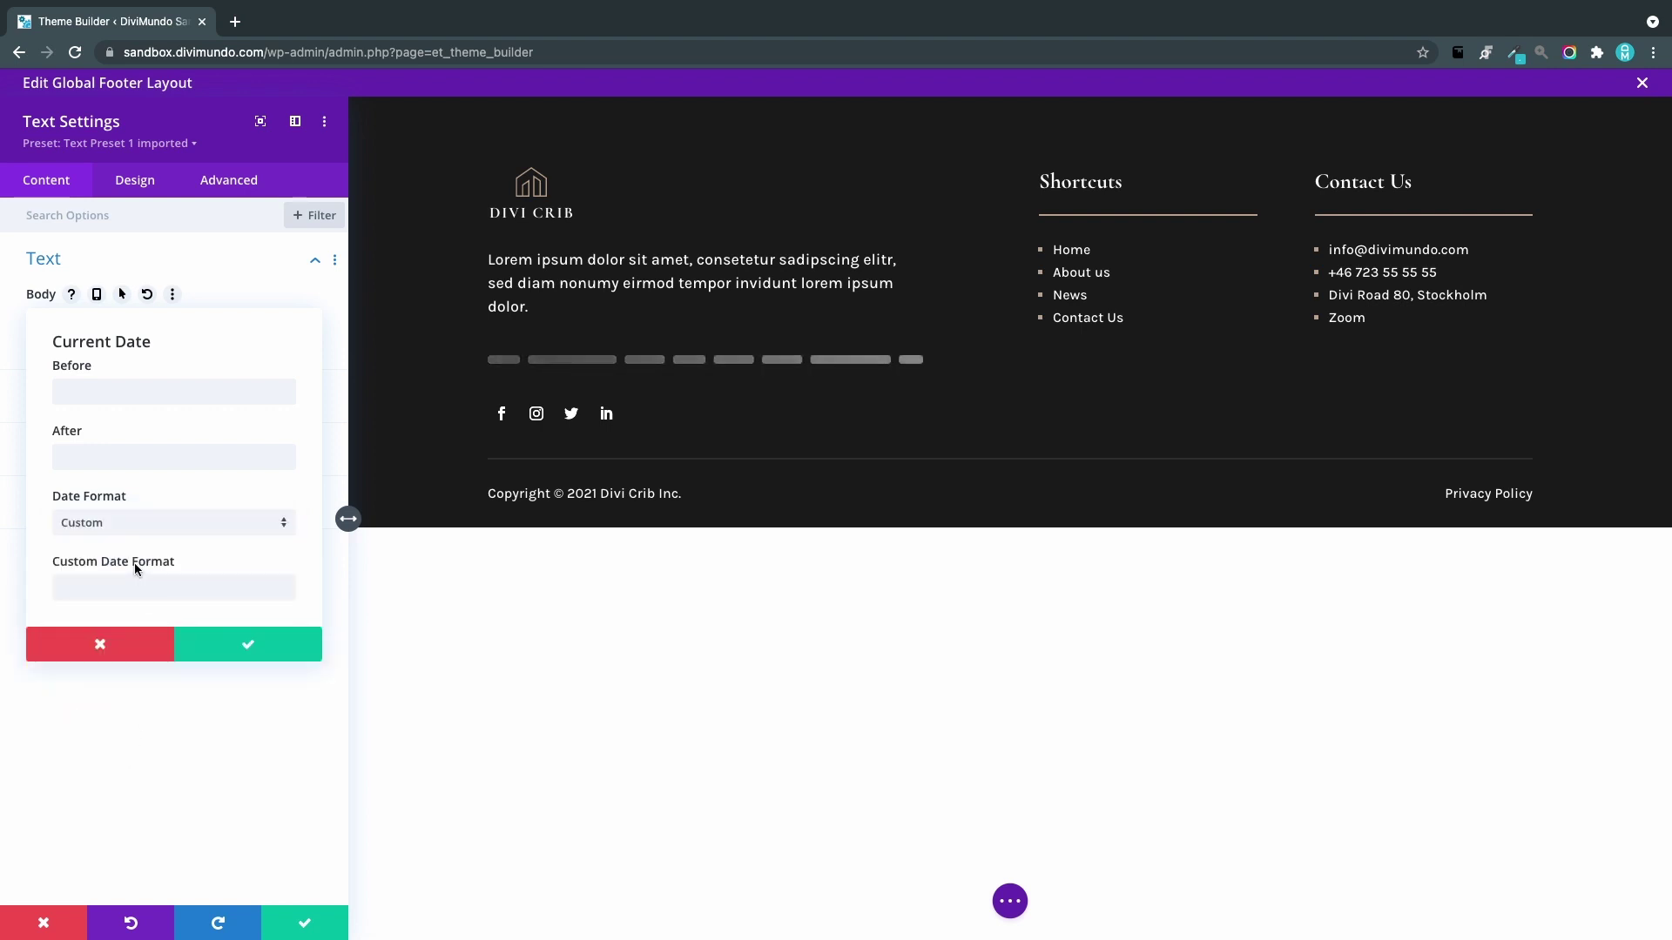
left_click(140, 590)
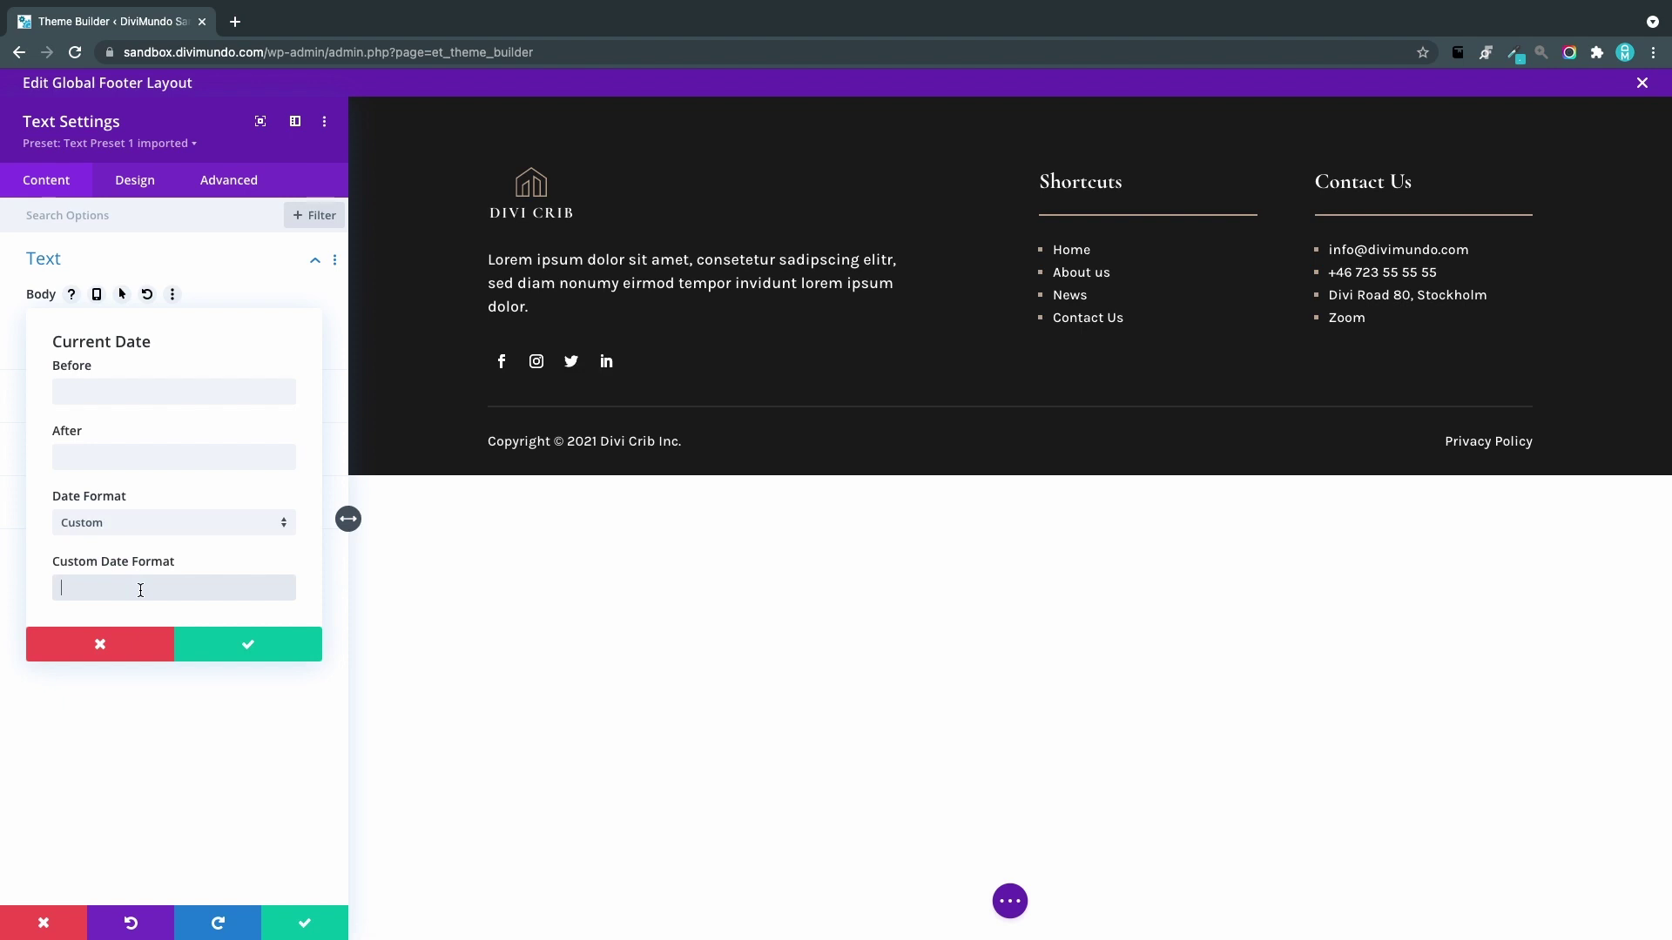
type("Y")
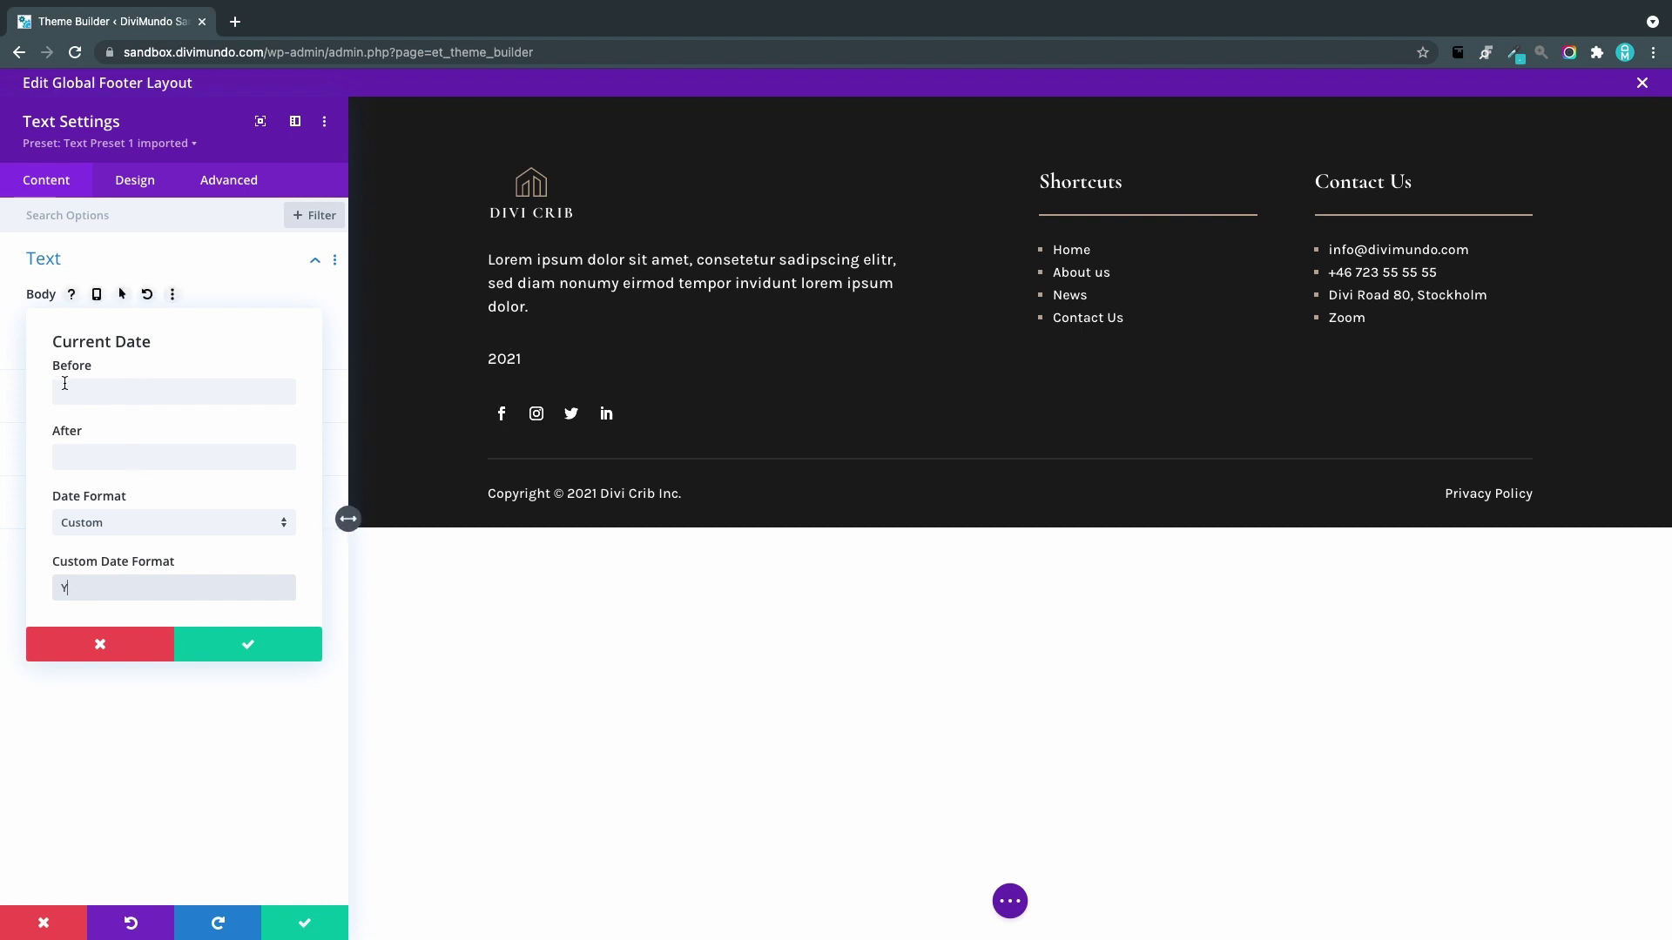
Add the text "Copyright ©" before the dynamic date and "DiviMundo.com" after it.
left_click(108, 385)
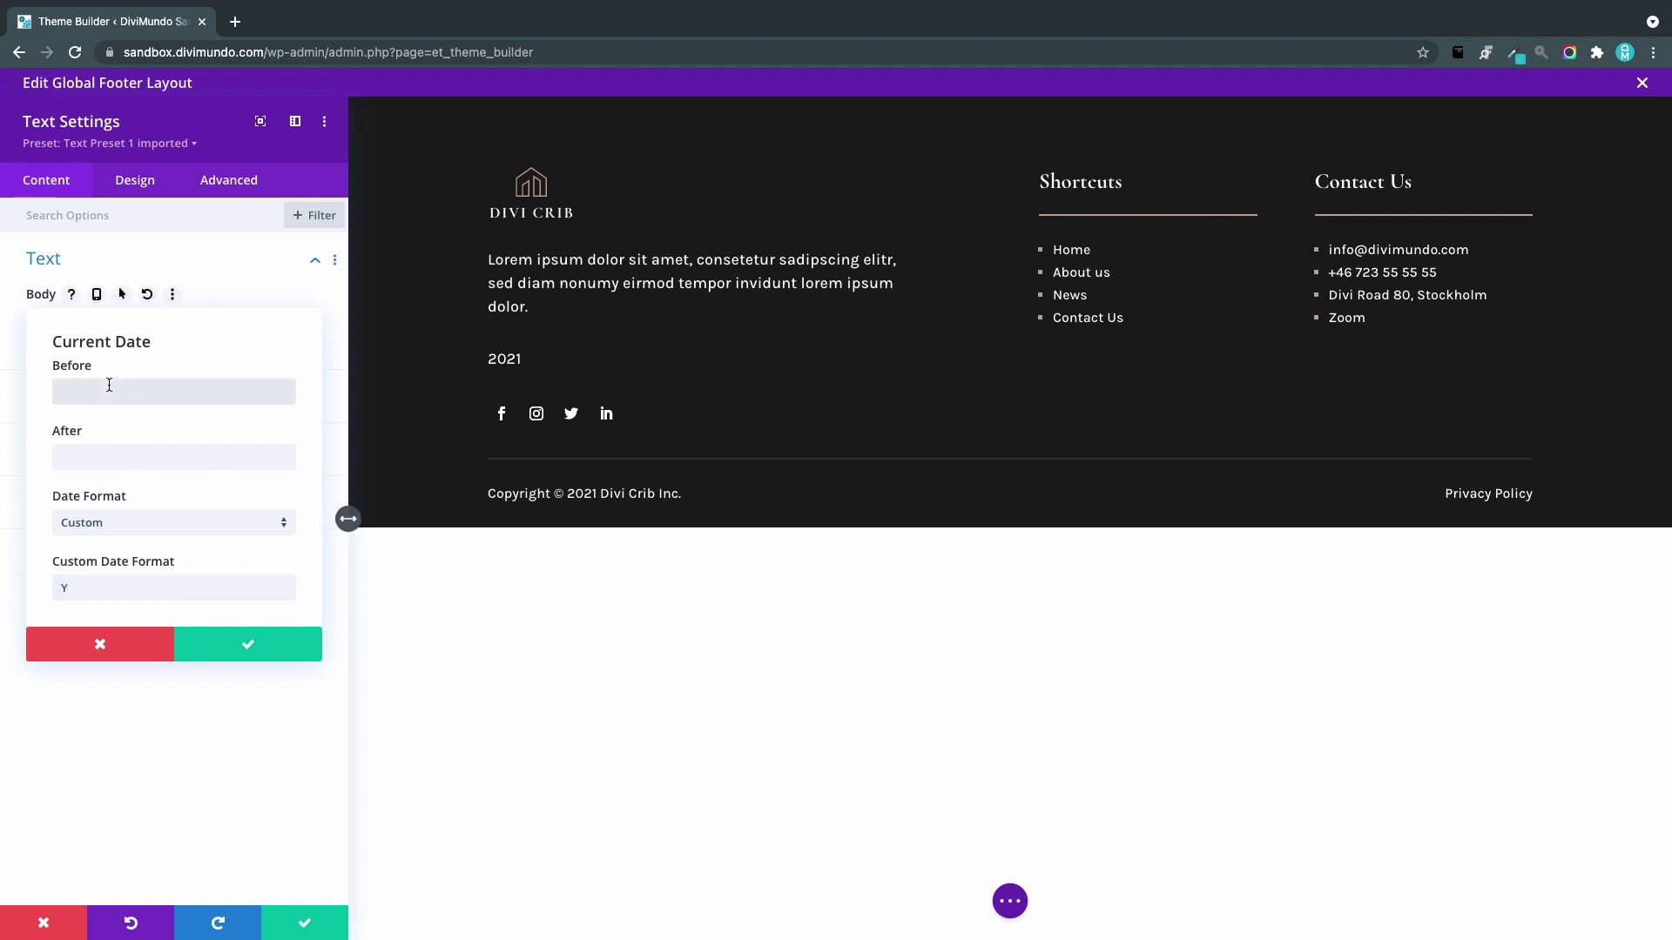
type("Copyright ©")
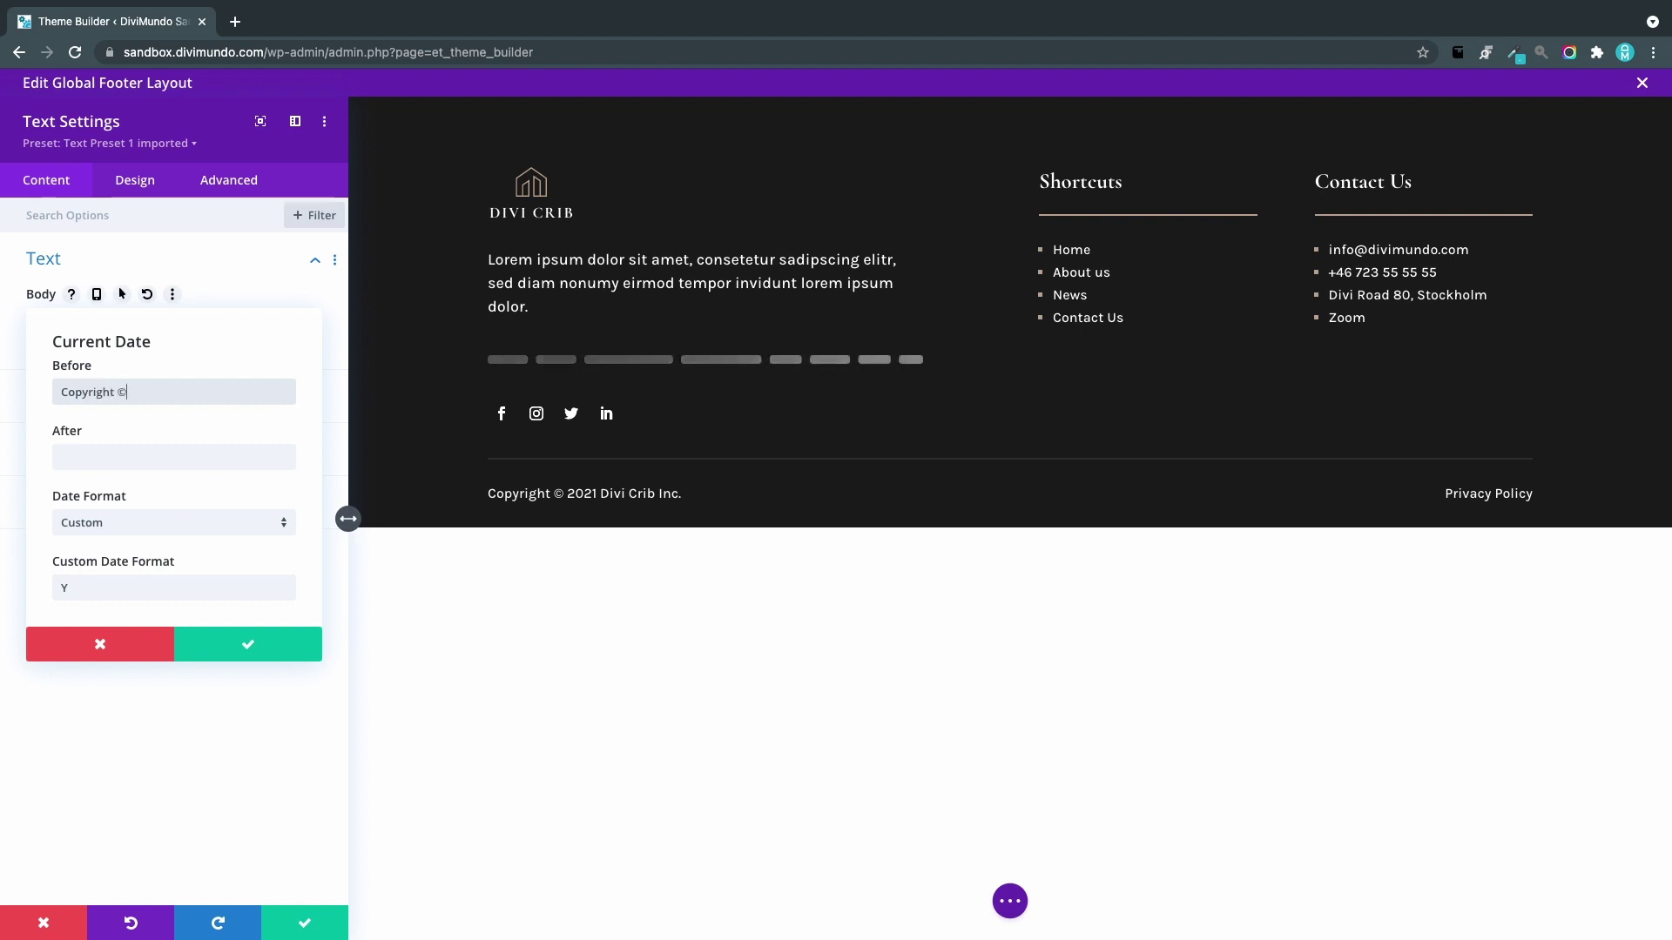
left_click(153, 456)
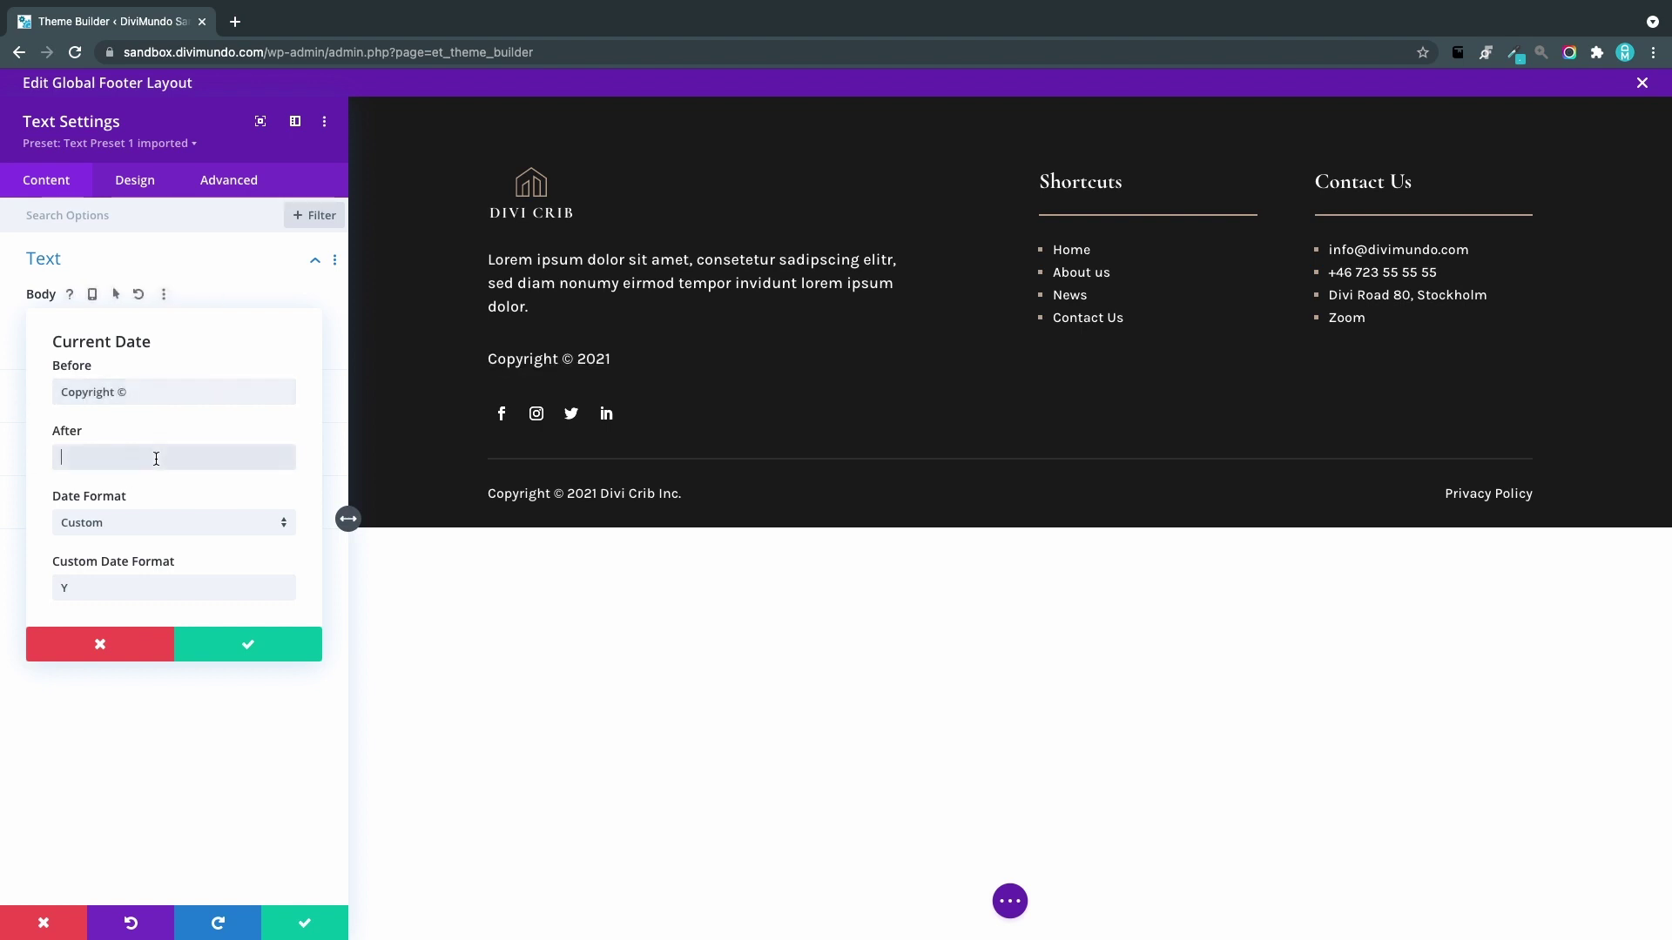
type("DiviMundo.com")
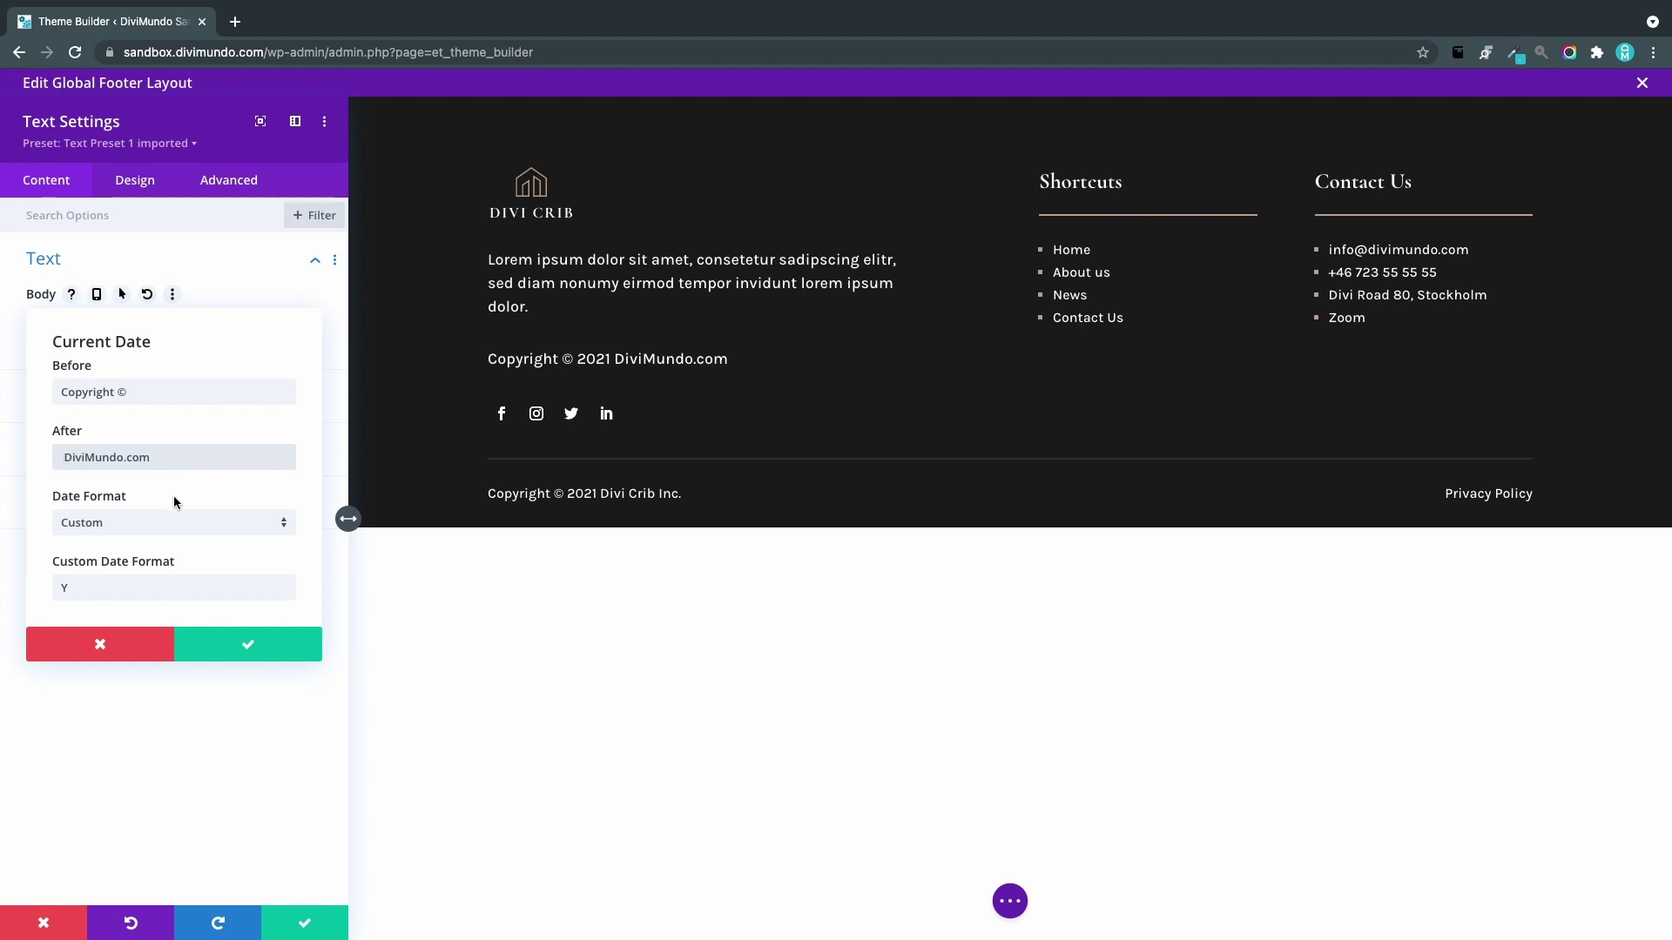
type("<a href")
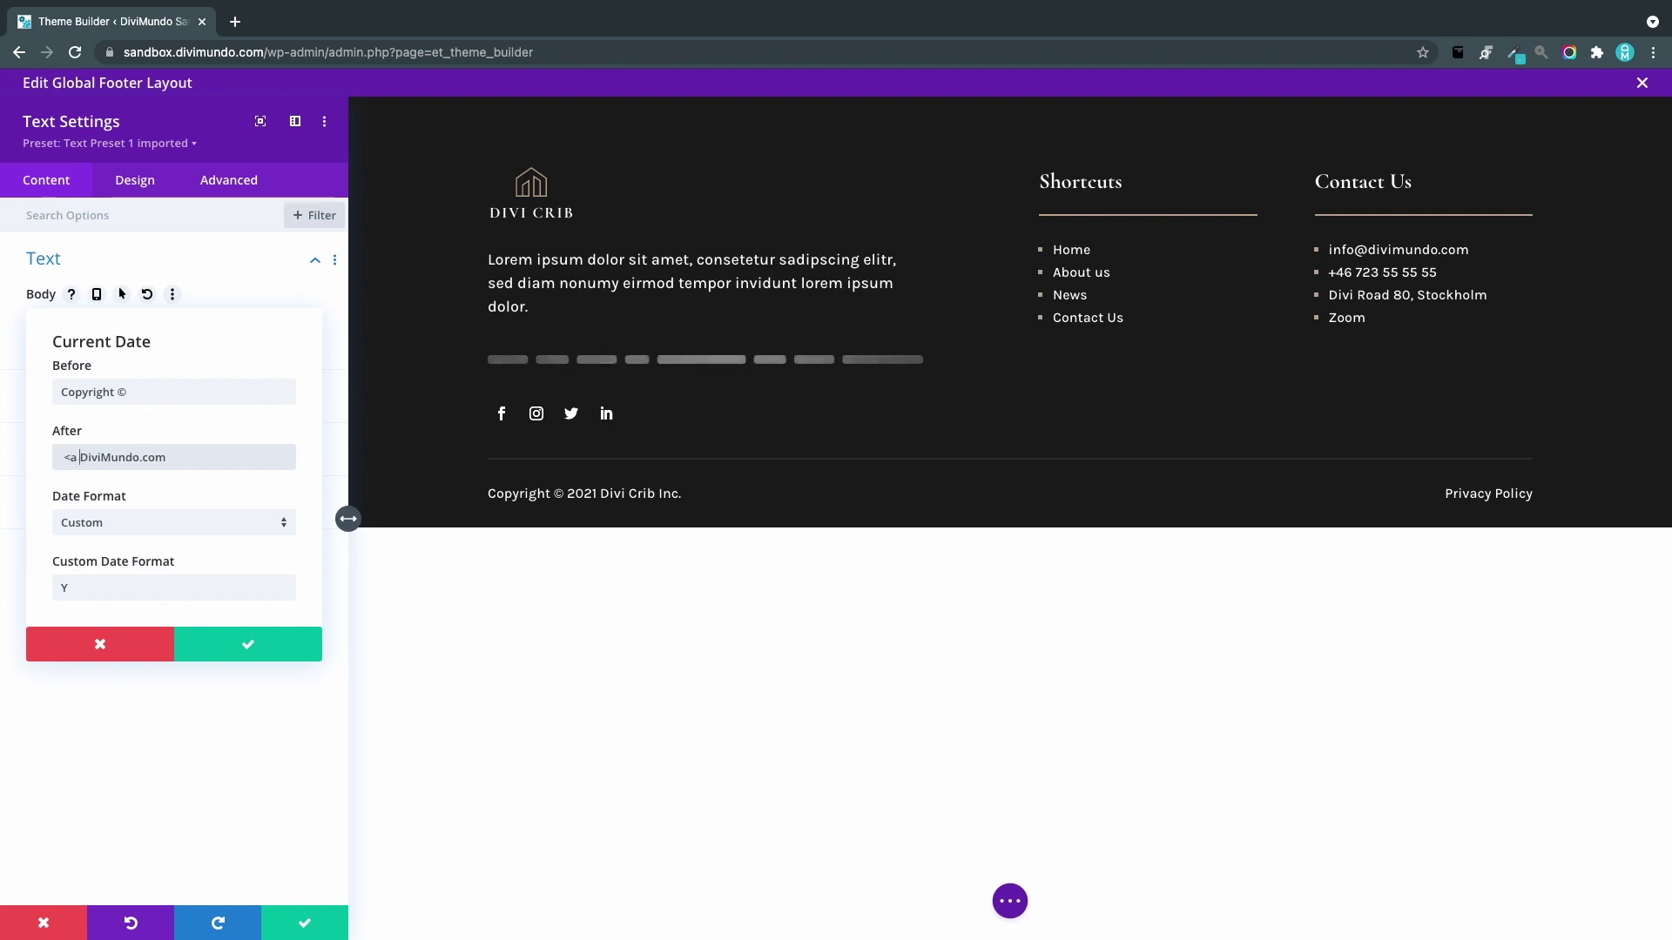
type("=\"")
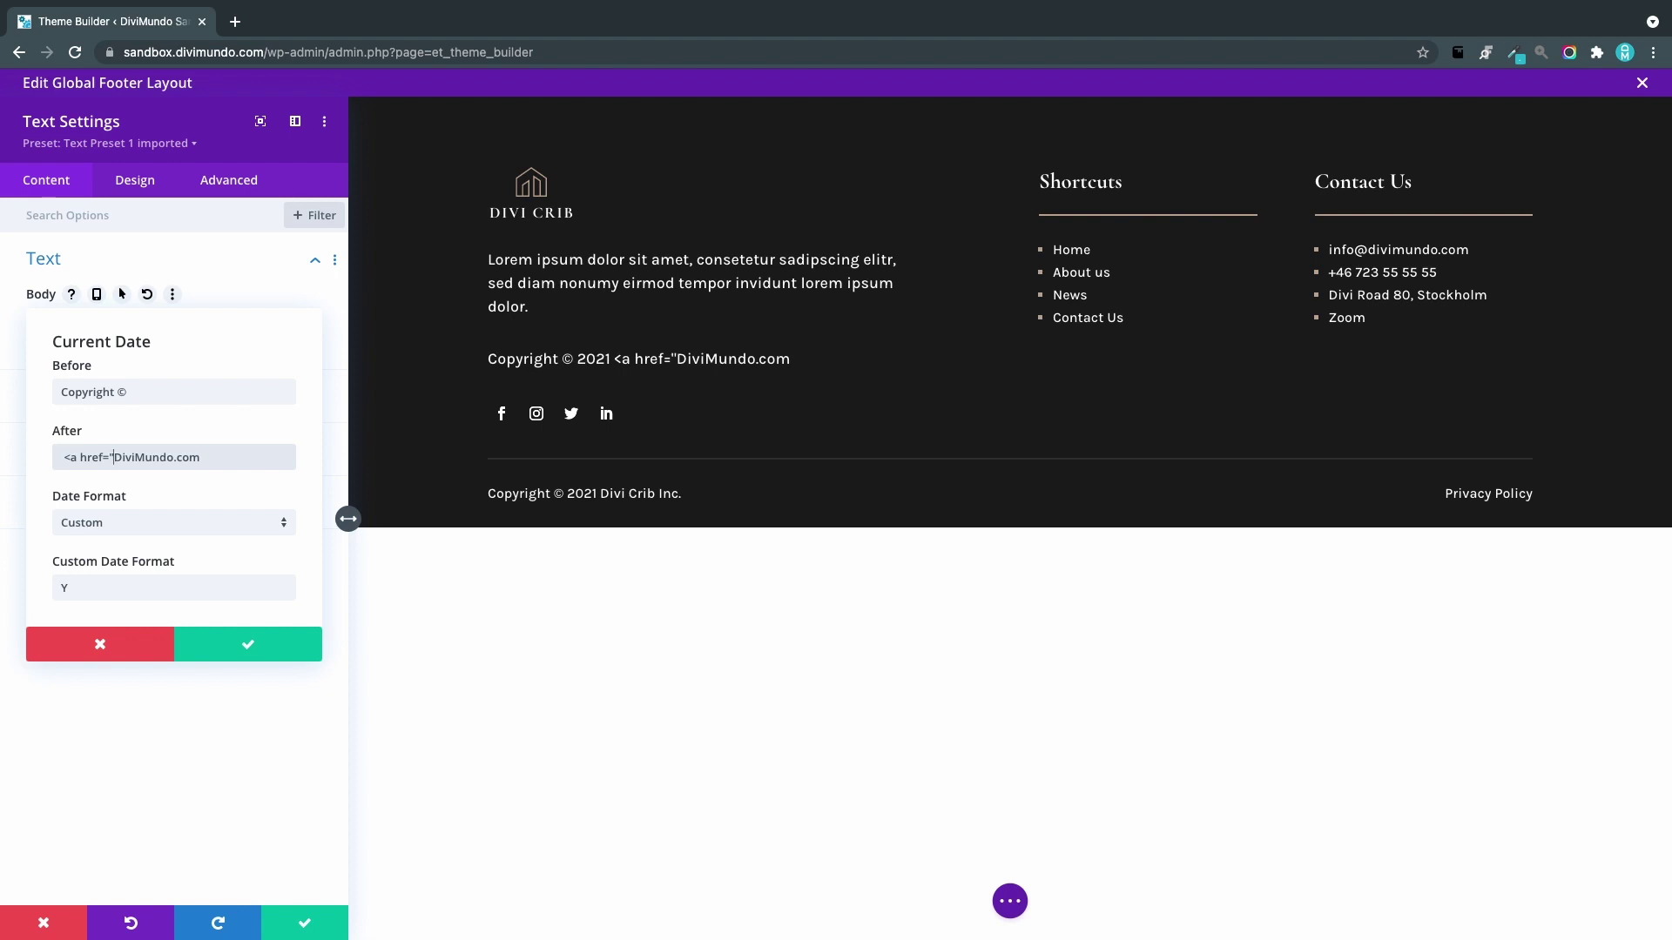
type("www.google.com")
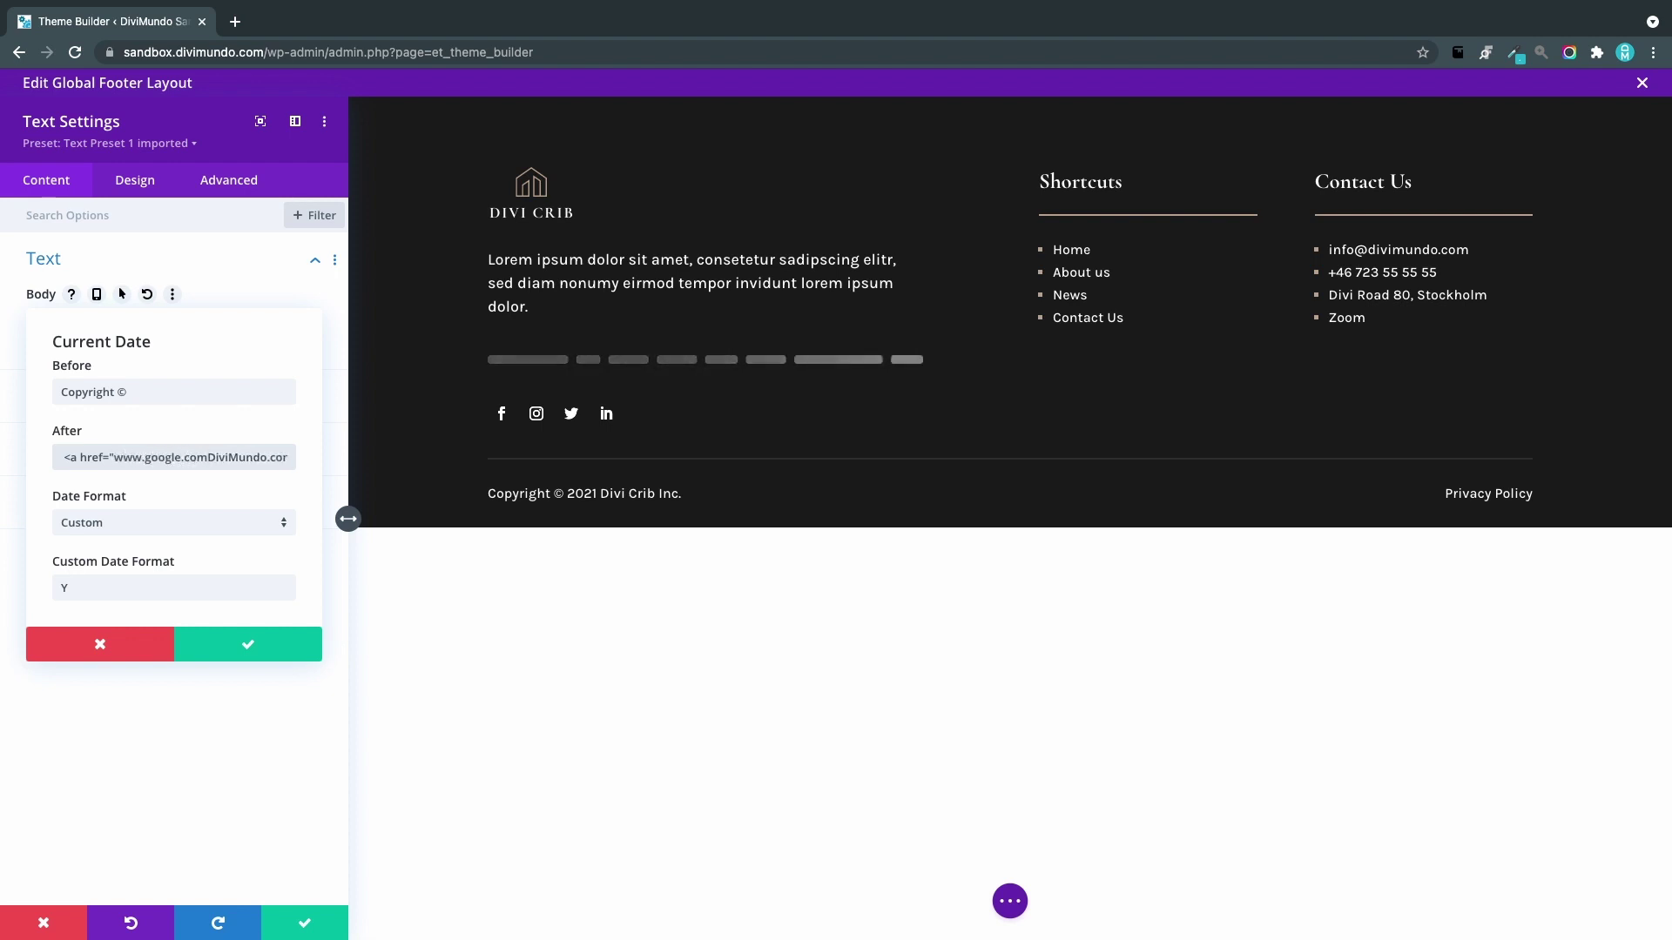
type("\"")
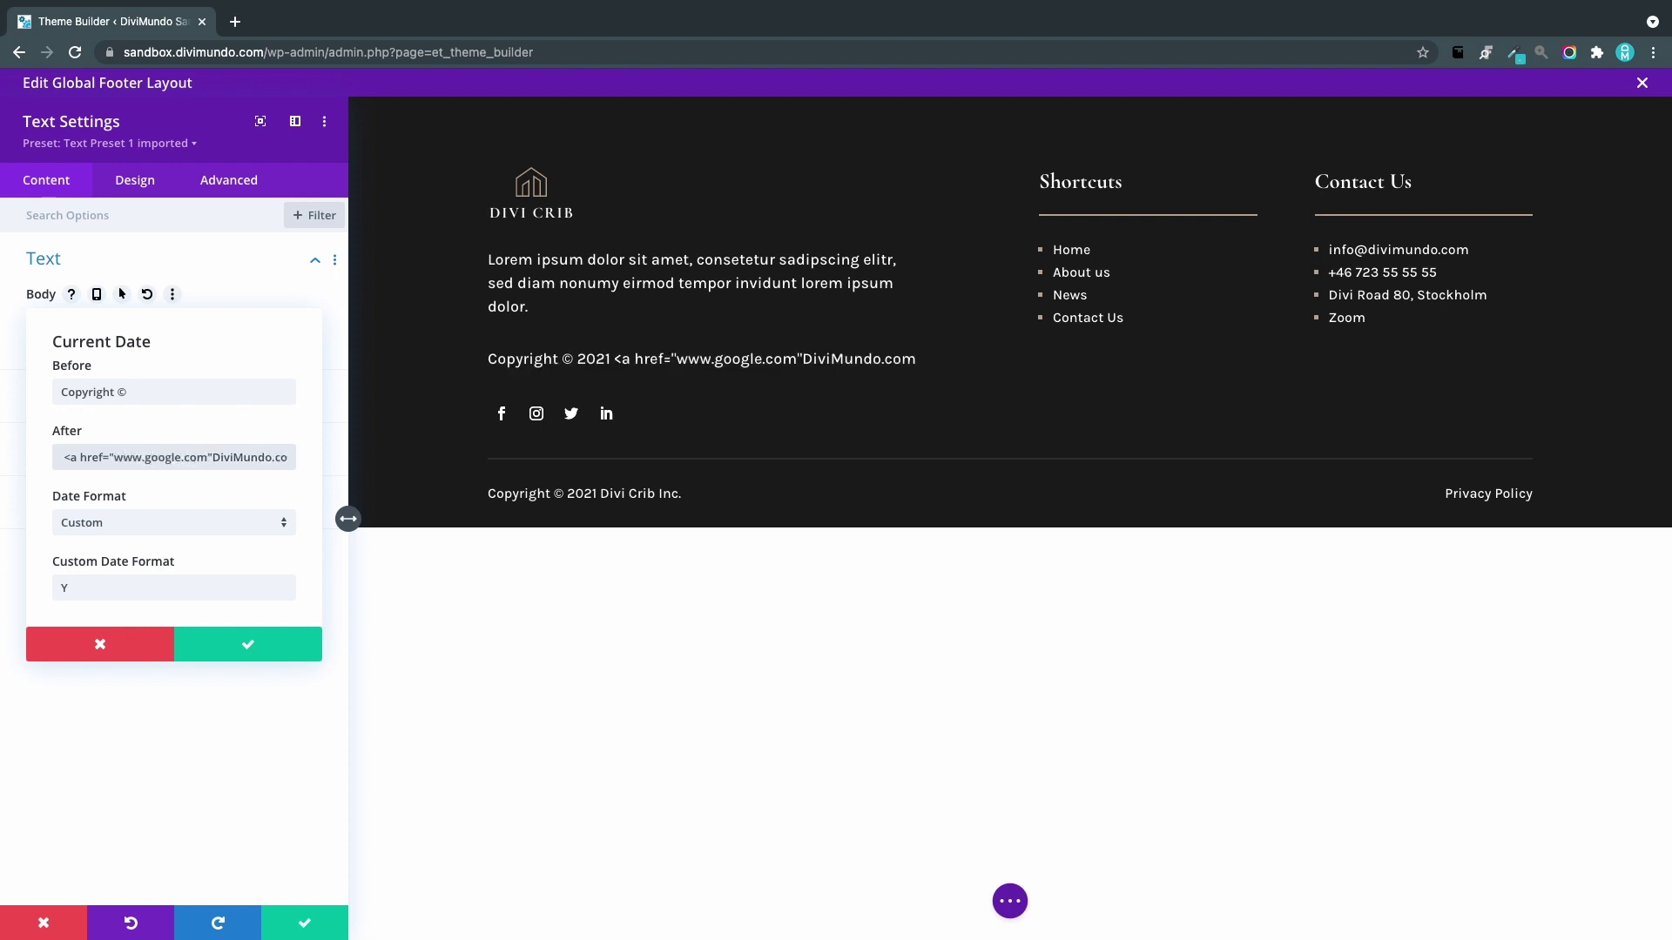
type(">")
key("End")
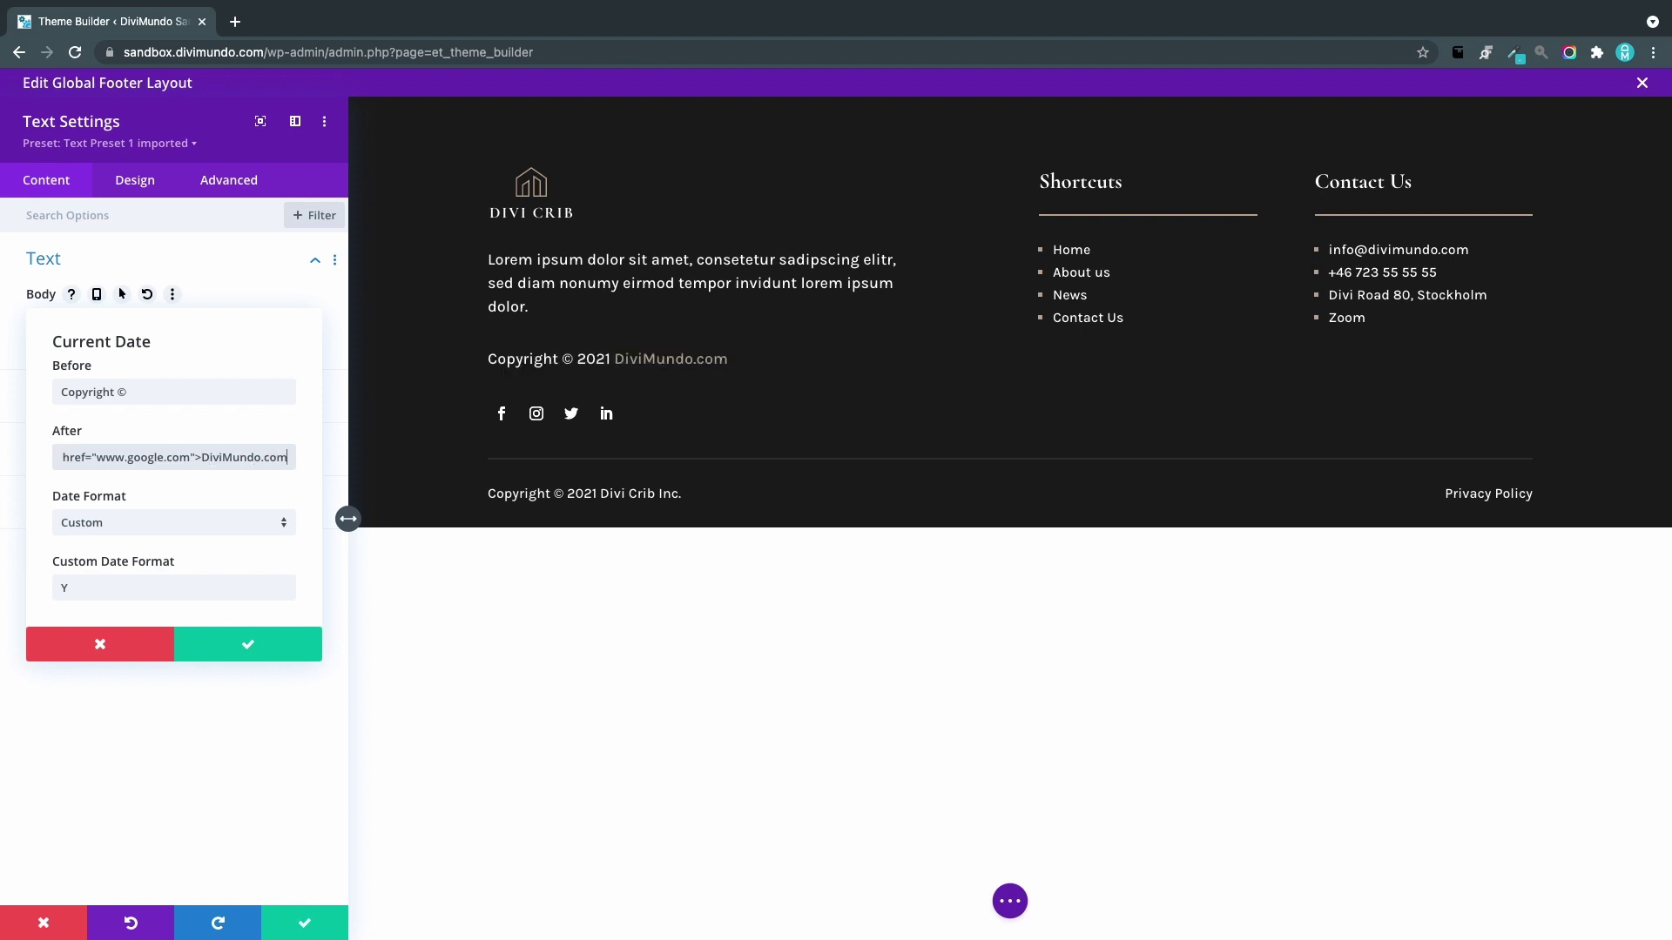
type("</a")
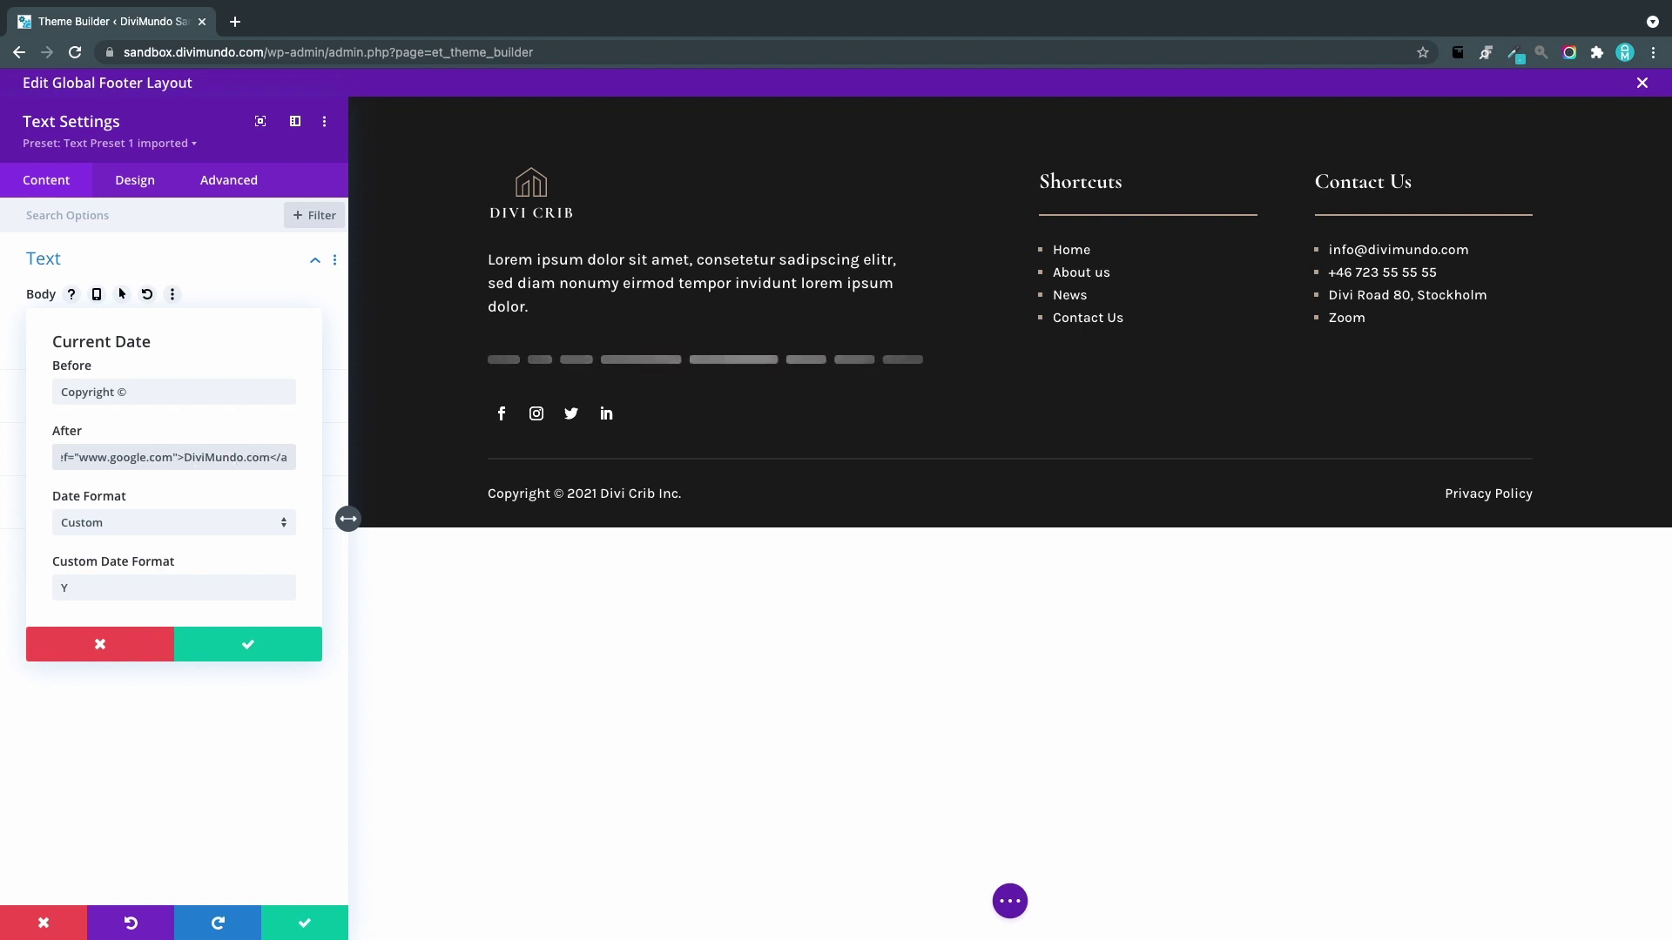
type(">")
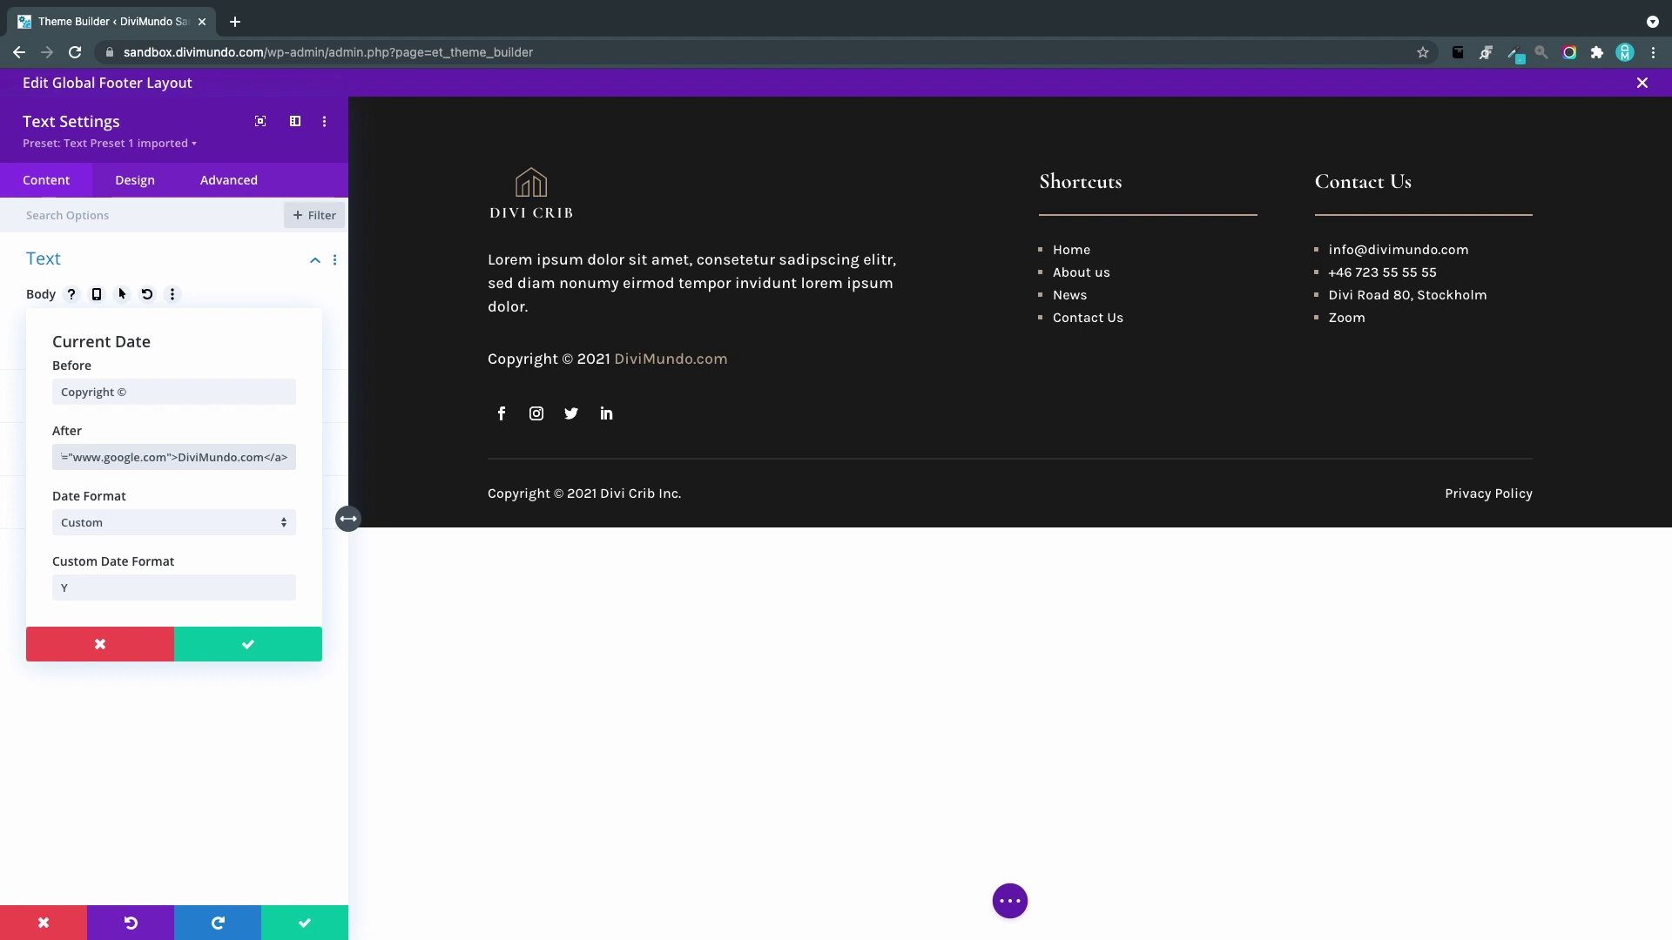